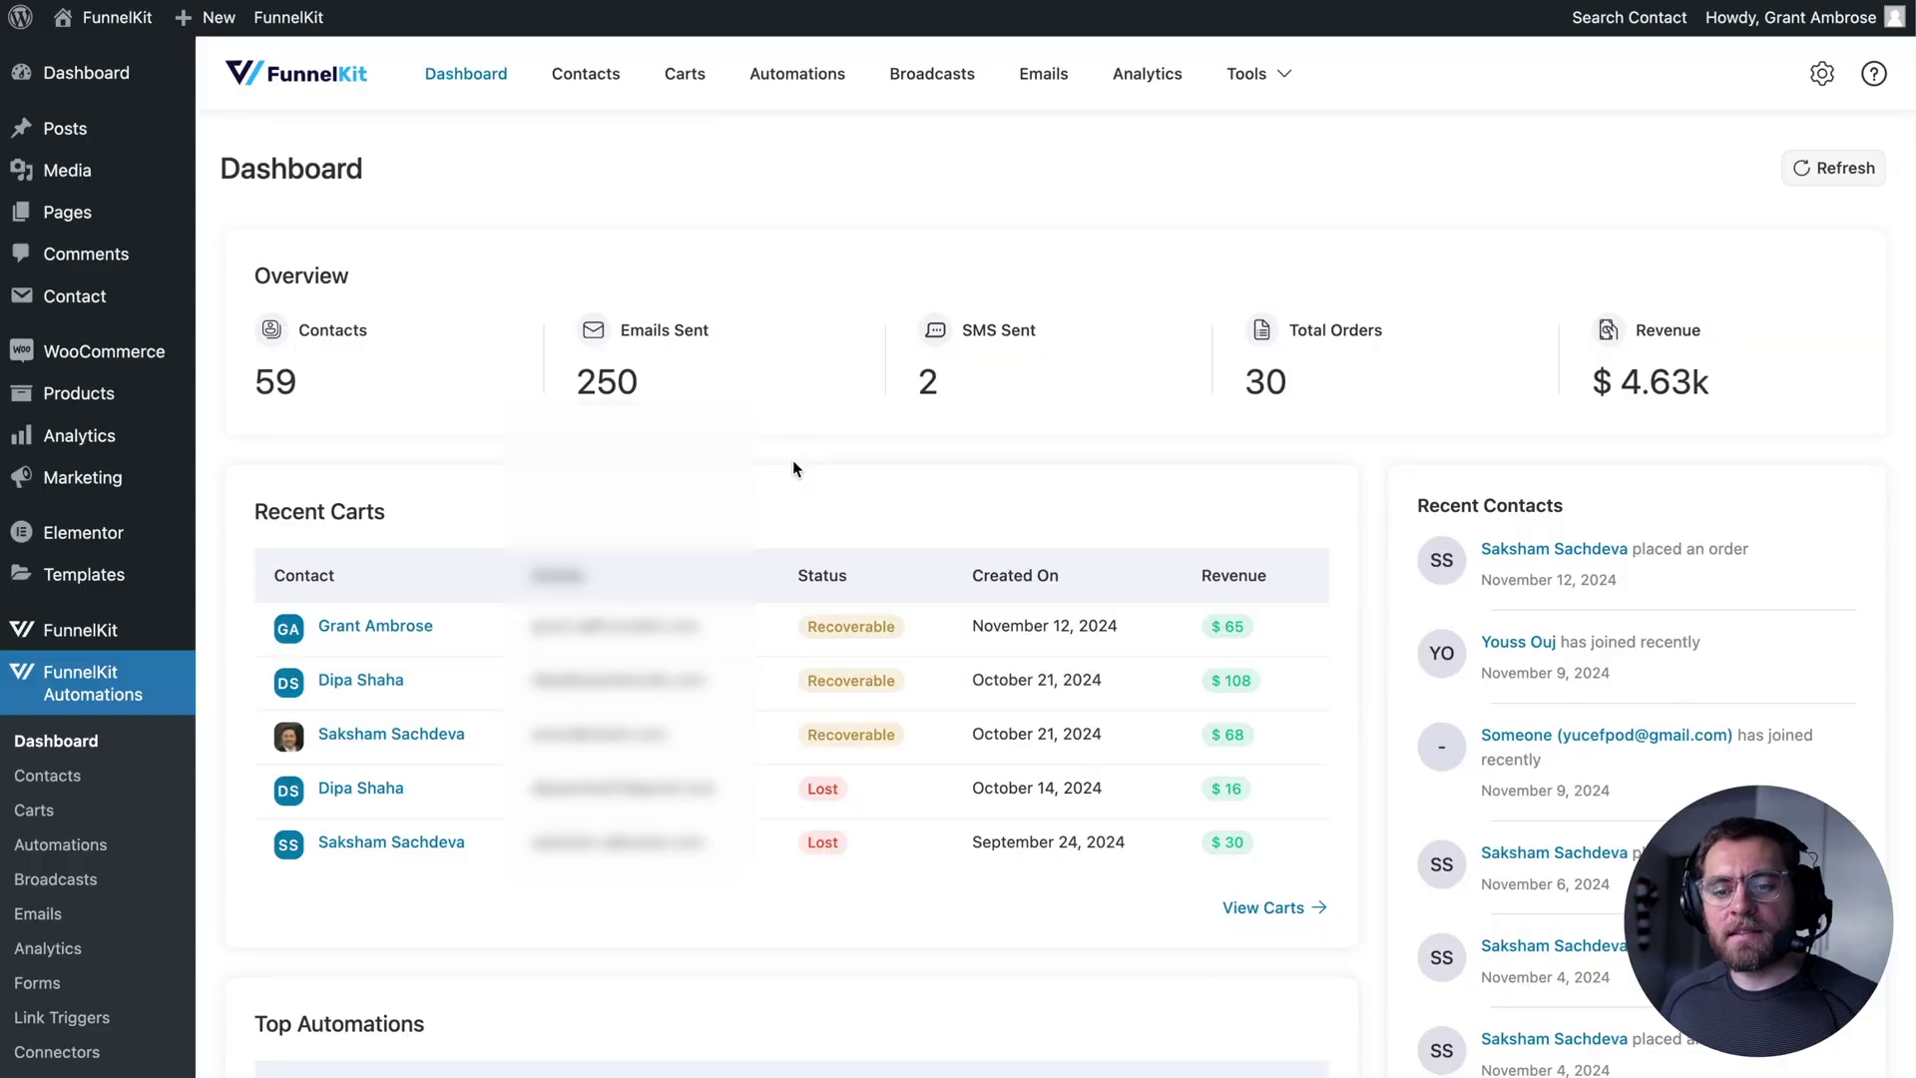
- Scroll down the FunnelKit Automations dashboard overview of contacts, emails, orders and revenue
{"action": "scroll", "coordinate": [792, 465], "scroll_direction": "down", "scroll_amount": 2}
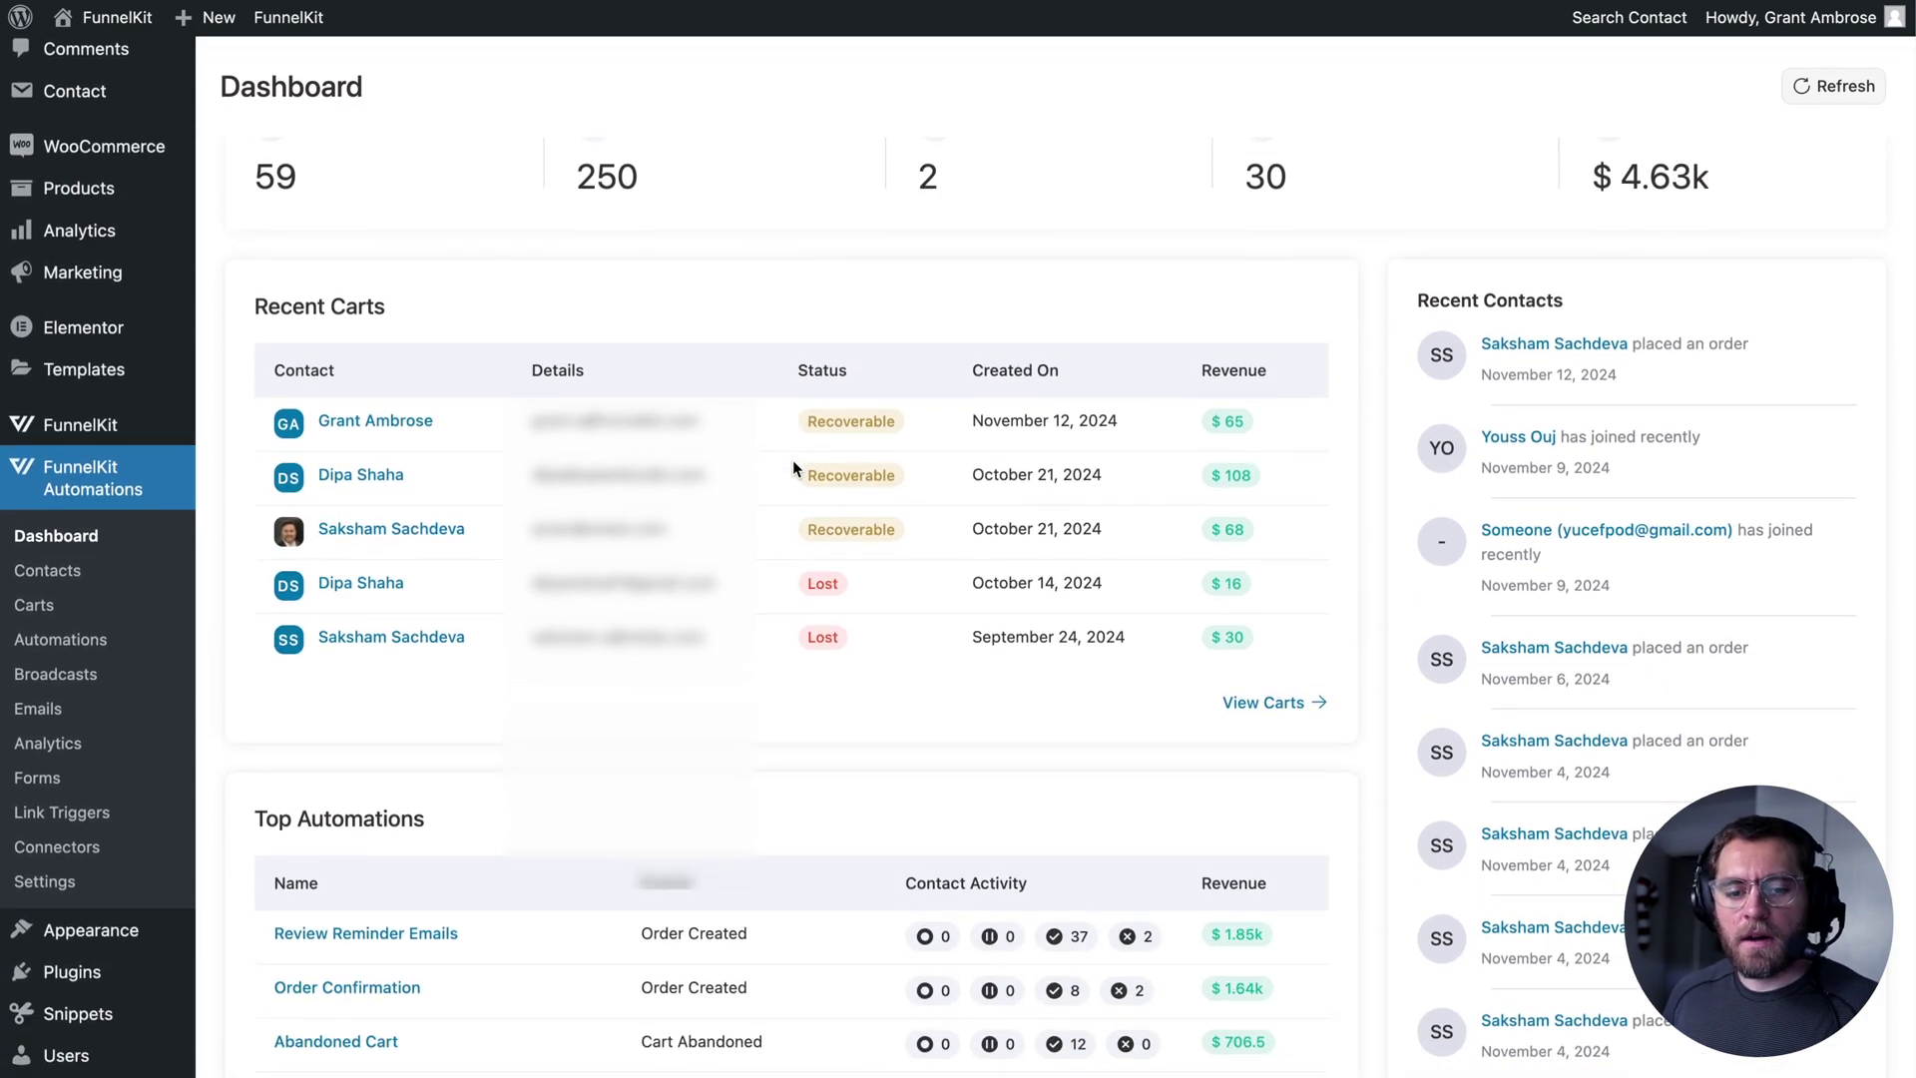
- Go to Emails > Transactional Emails and view the Contact Activity log of sent messages
{"action": "left_click", "coordinate": [88, 708]}
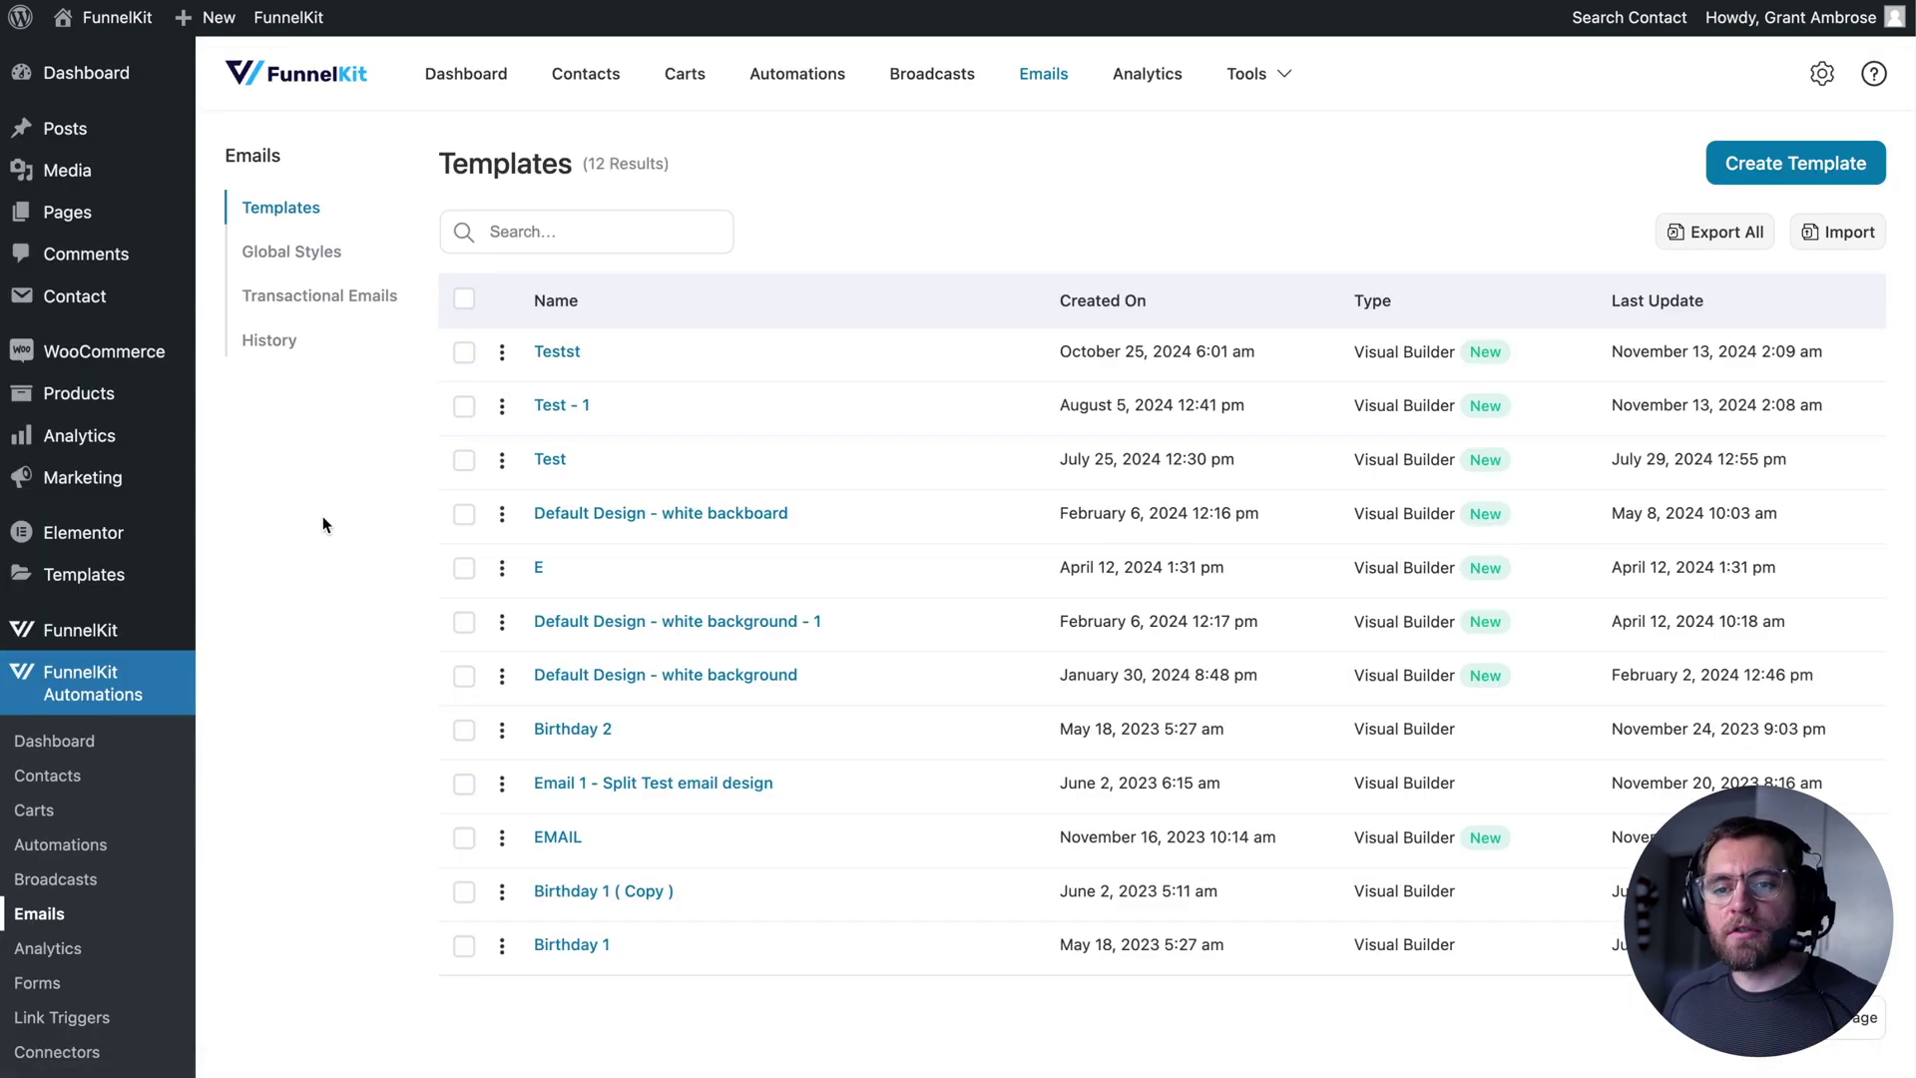
{"action": "left_click", "coordinate": [340, 297]}
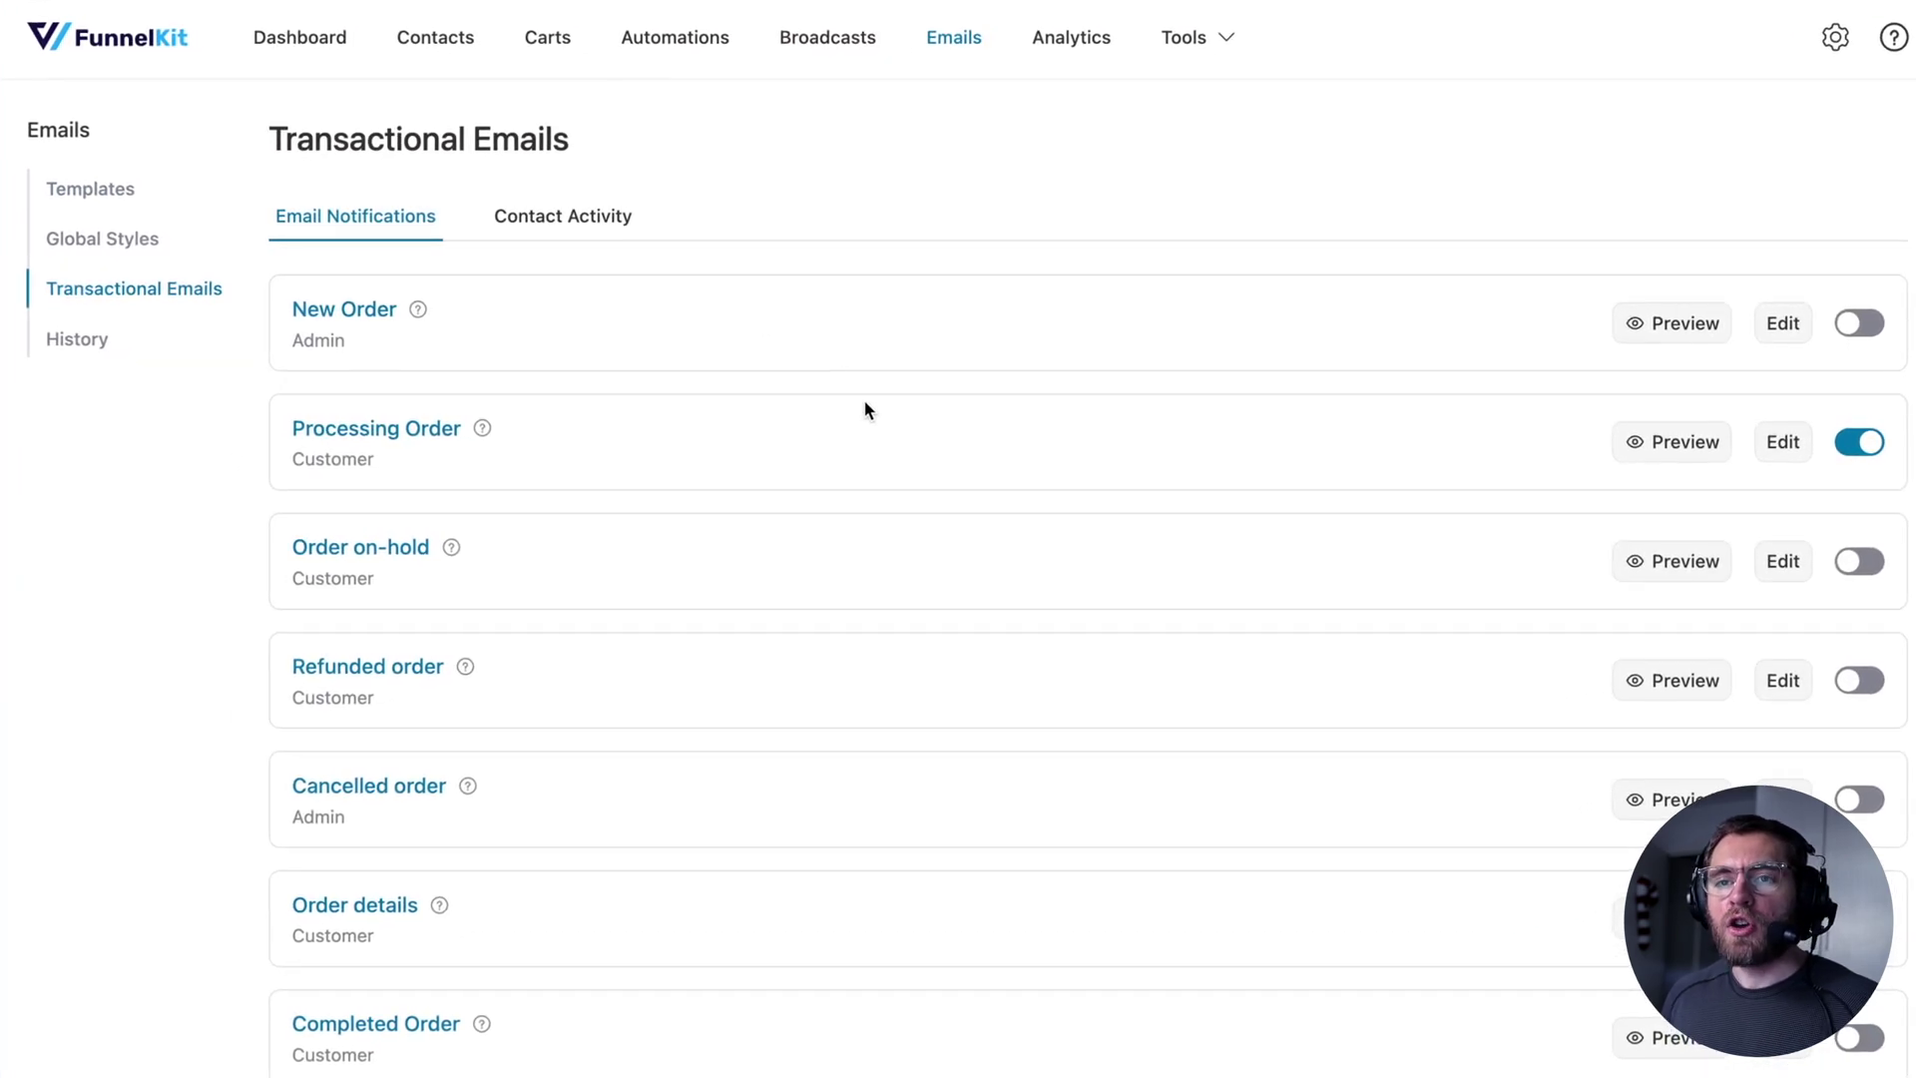
{"action": "scroll", "coordinate": [866, 409], "scroll_direction": "down", "scroll_amount": 3}
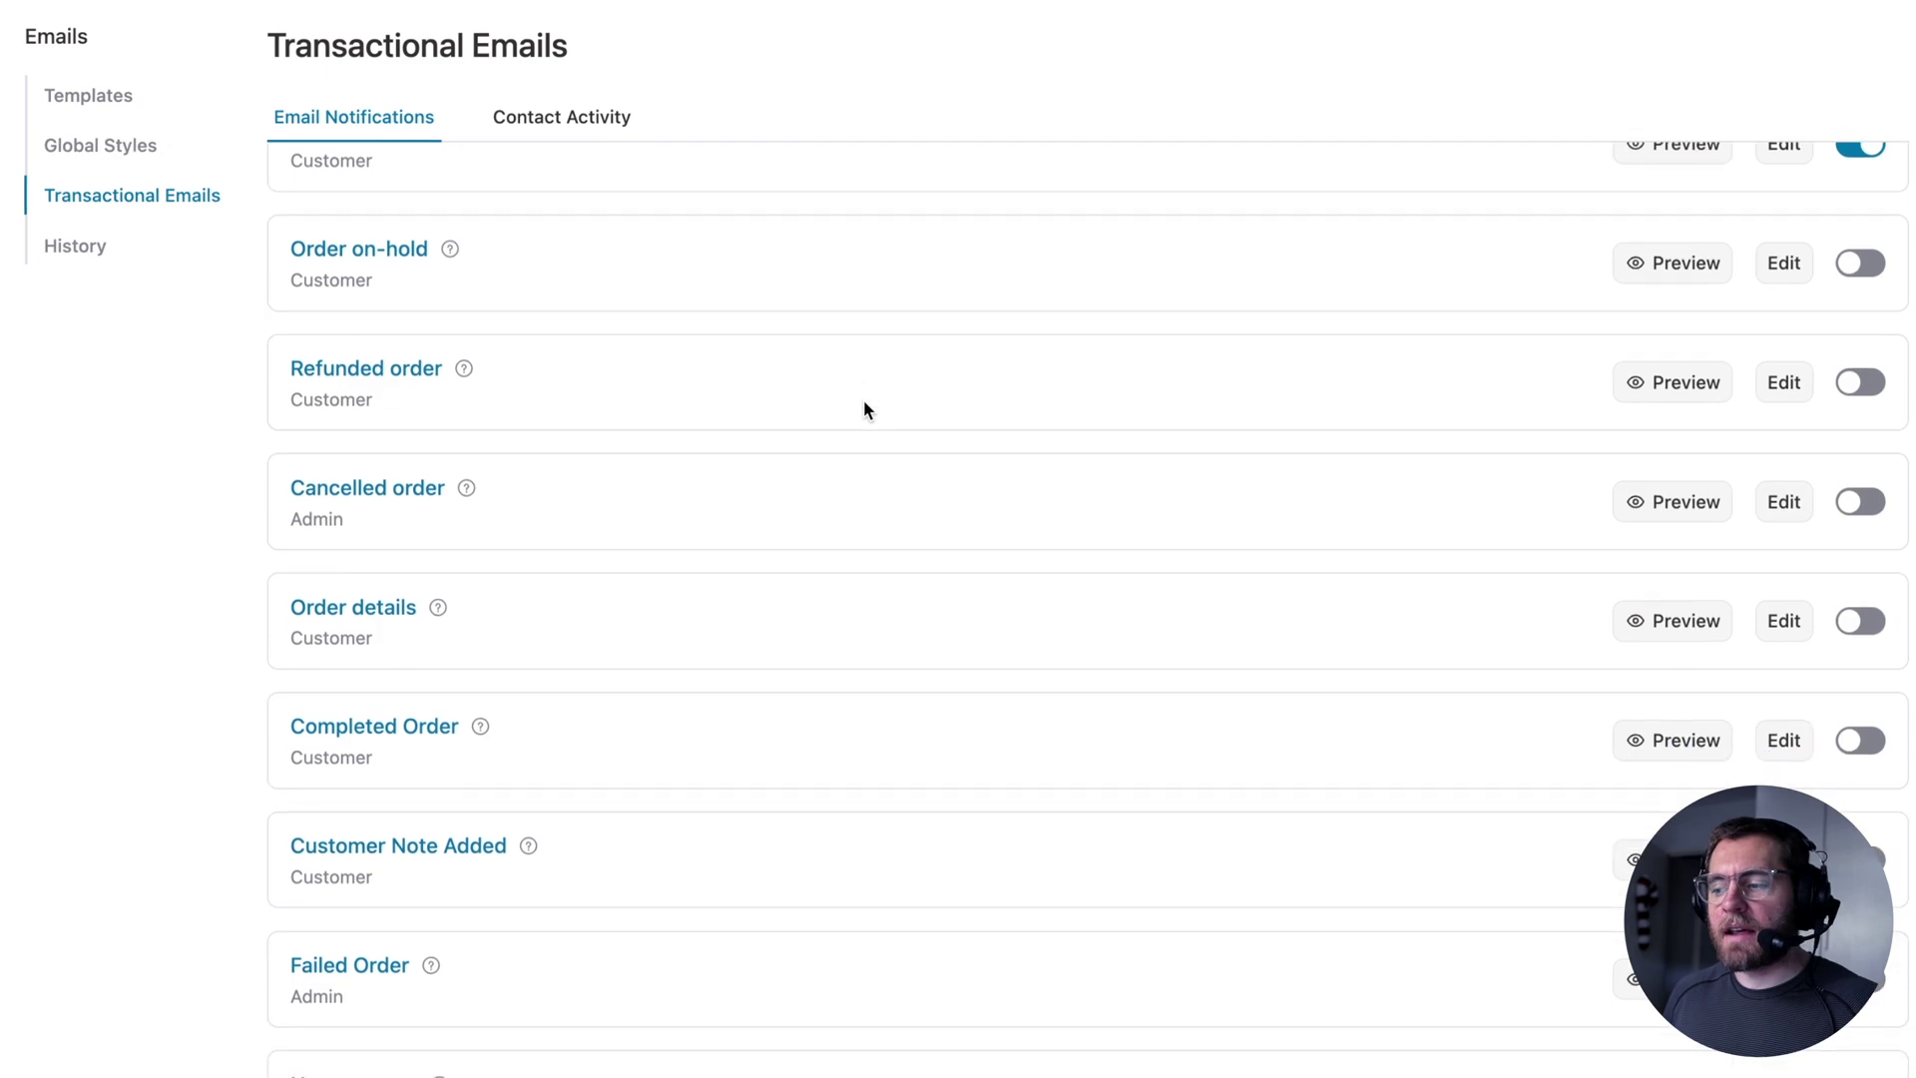
{"action": "scroll", "coordinate": [864, 409], "scroll_direction": "down", "scroll_amount": 2}
{"action": "scroll", "coordinate": [864, 409], "scroll_direction": "up", "scroll_amount": 6}
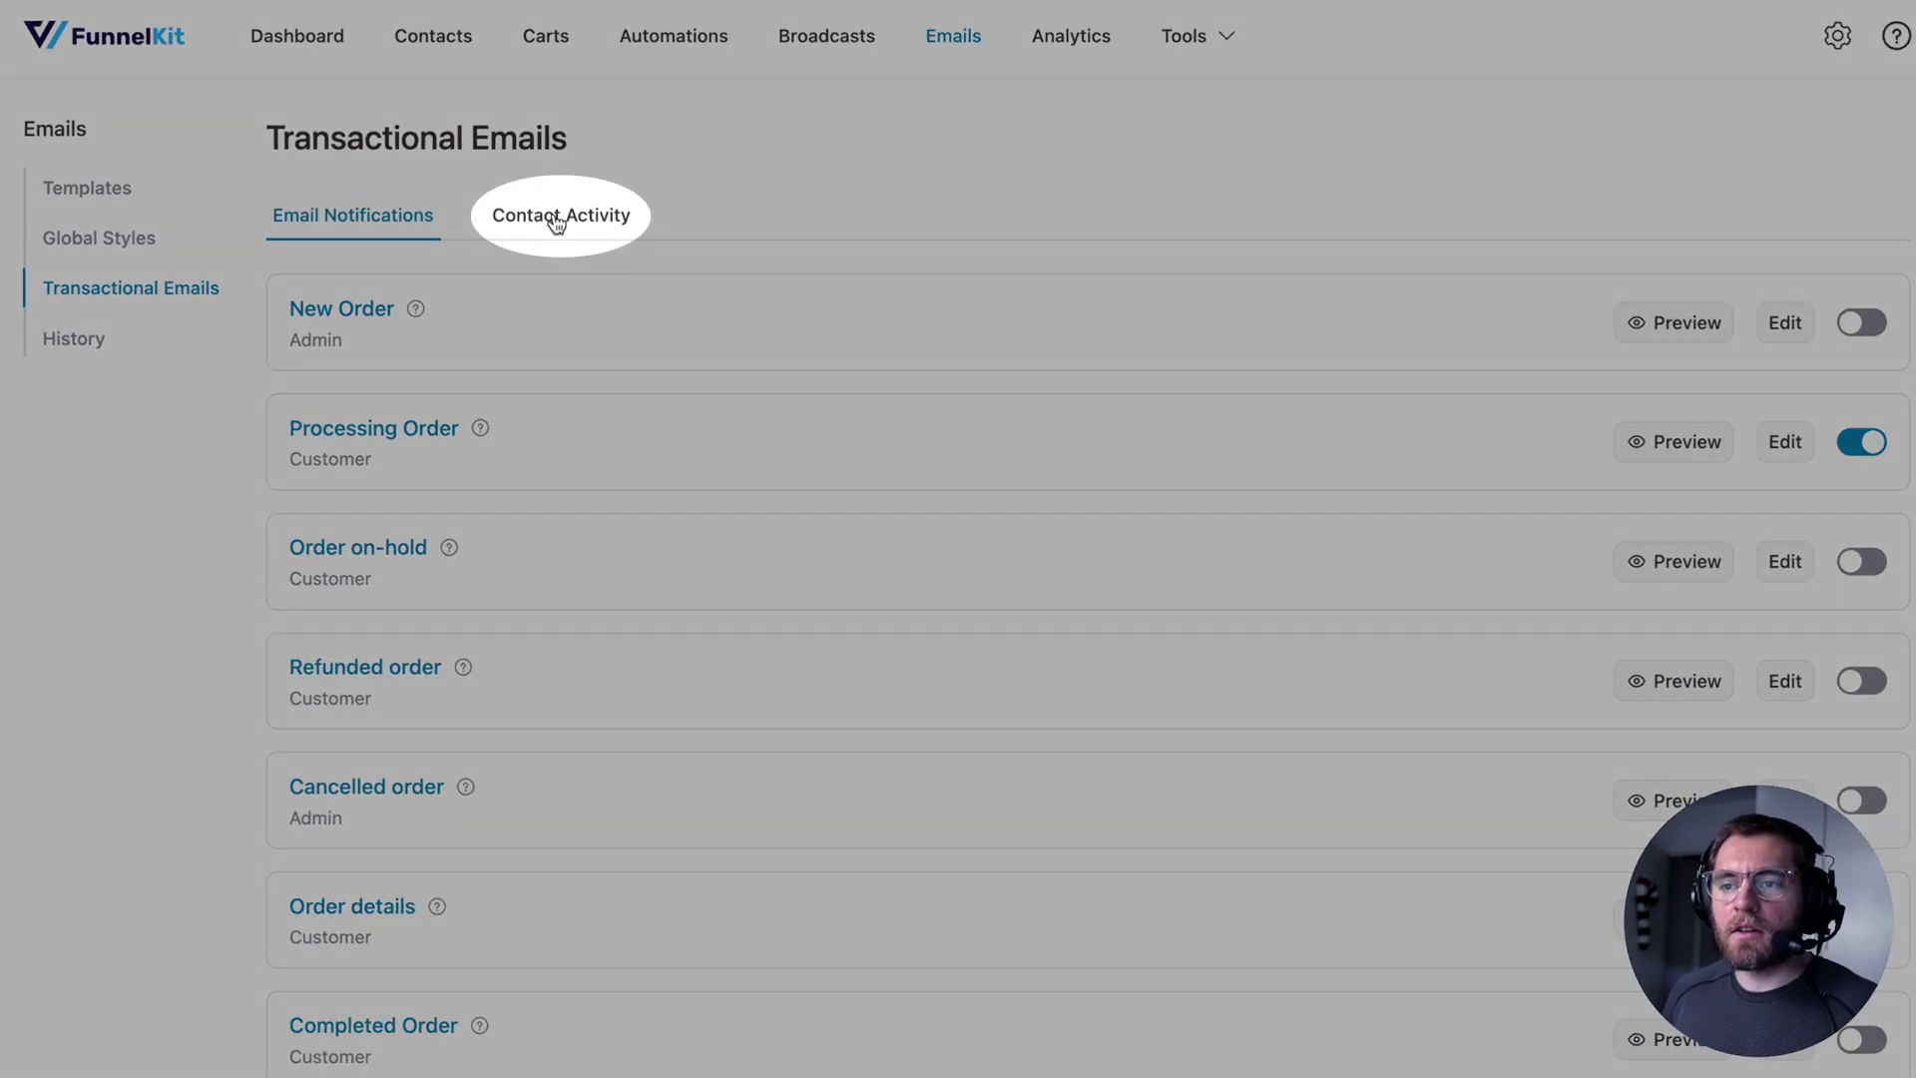
{"action": "left_click", "coordinate": [554, 218]}
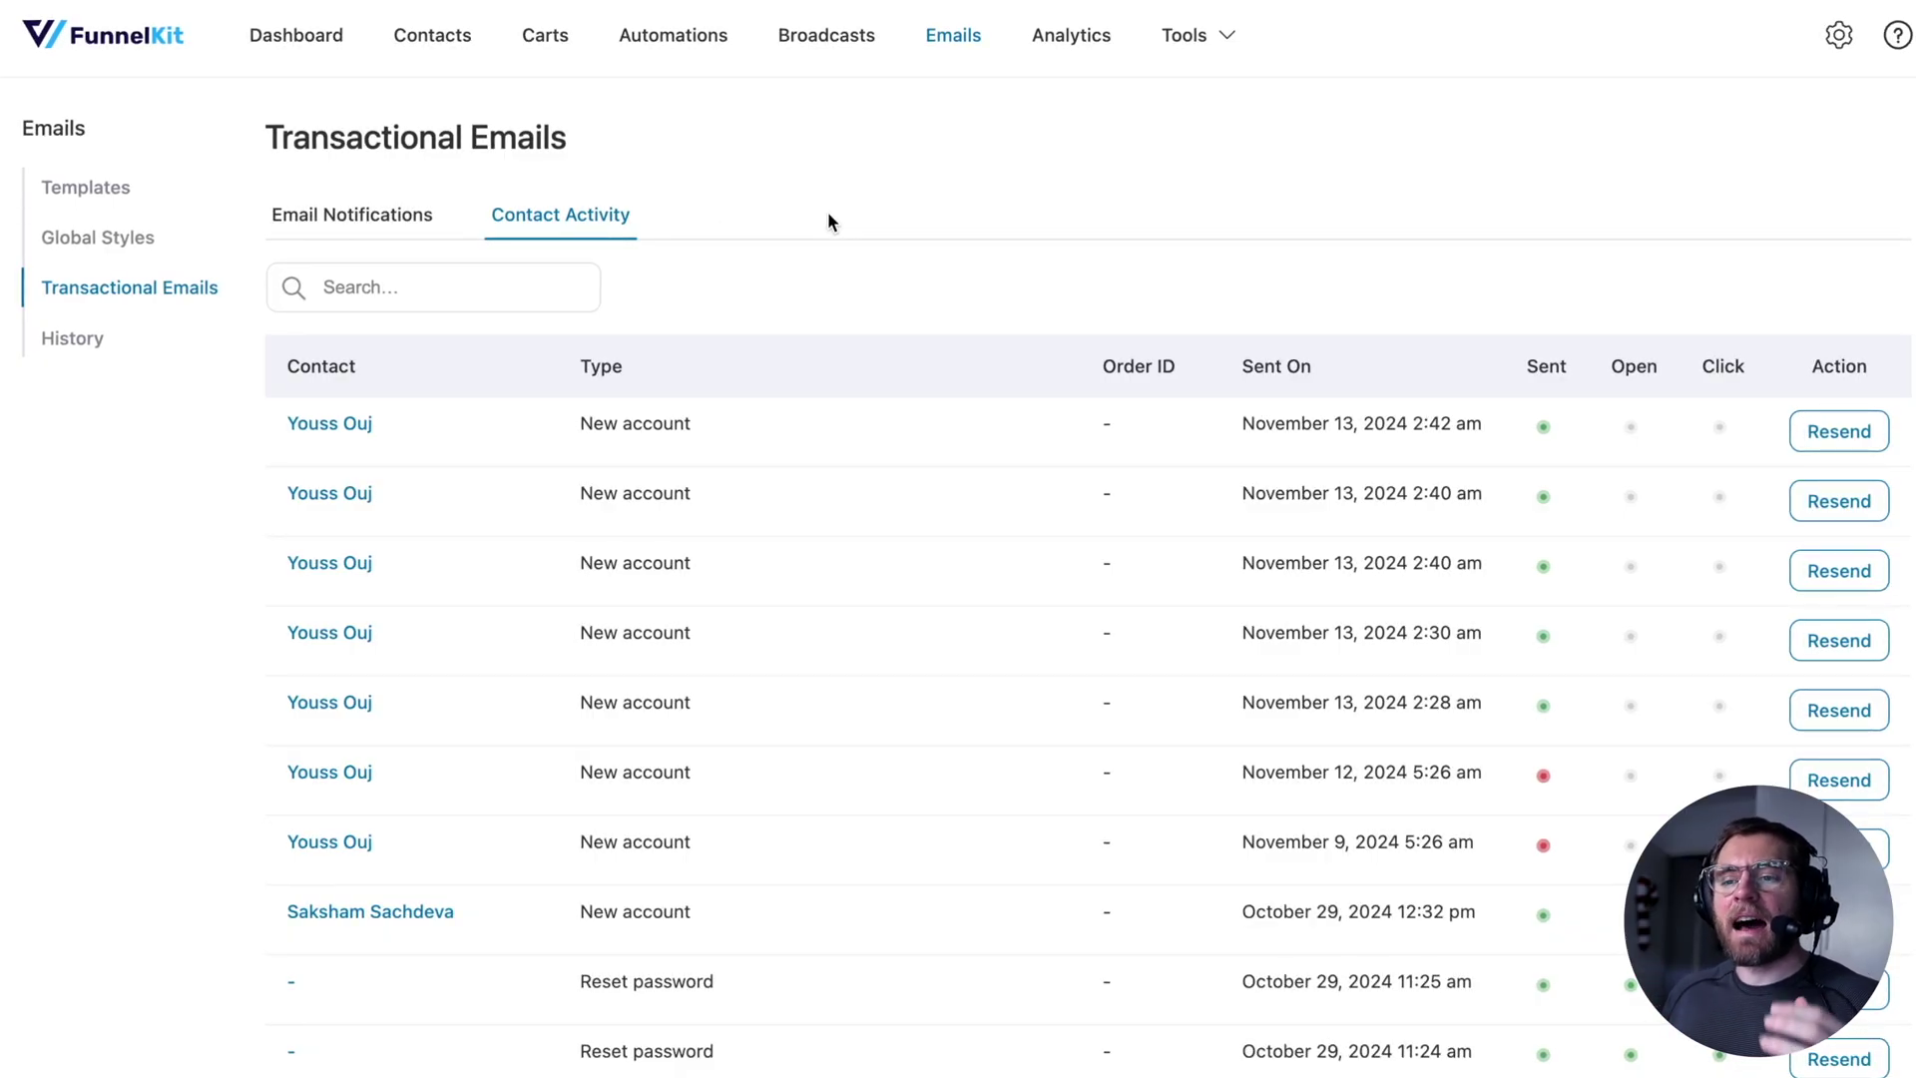
- Open the email History, search it for a contact's name, and select the search text
{"action": "left_click", "coordinate": [97, 342]}
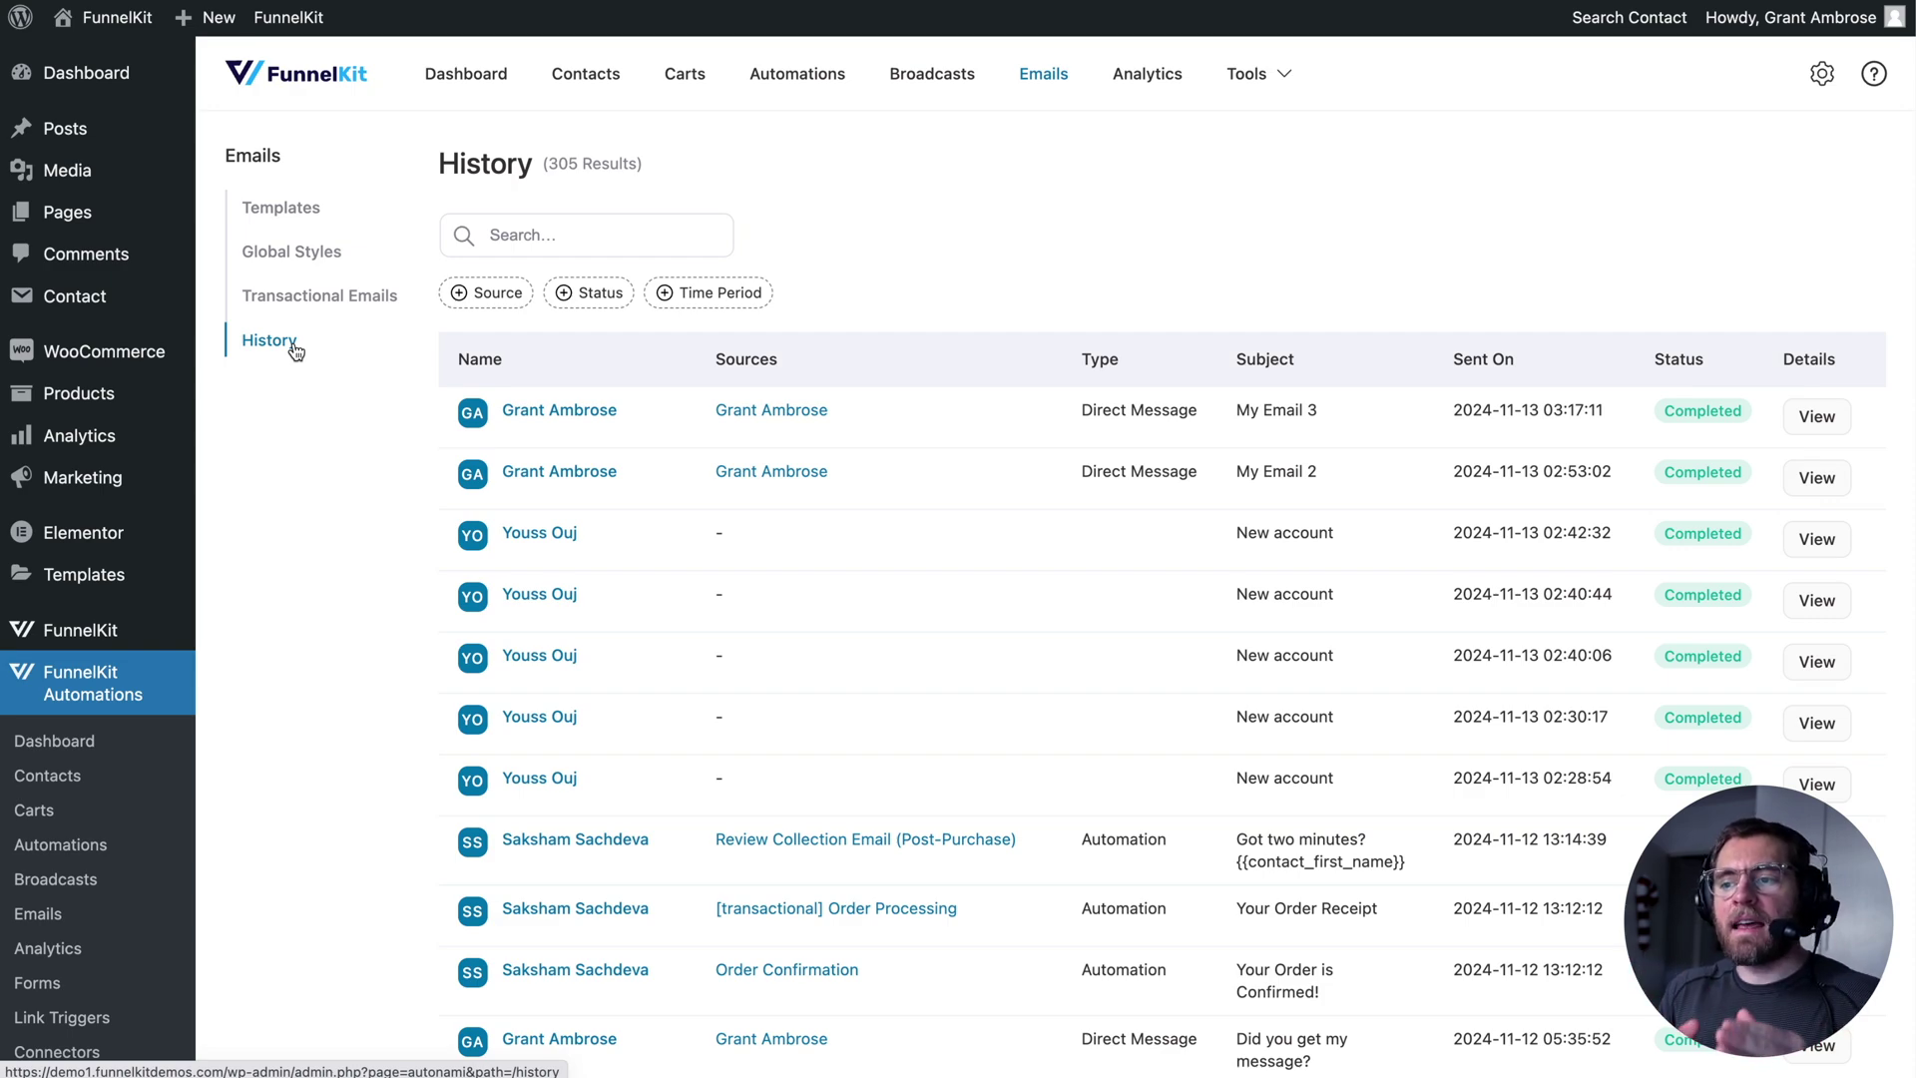
{"action": "left_click", "coordinate": [619, 234]}
{"action": "type", "text": "saksham"}
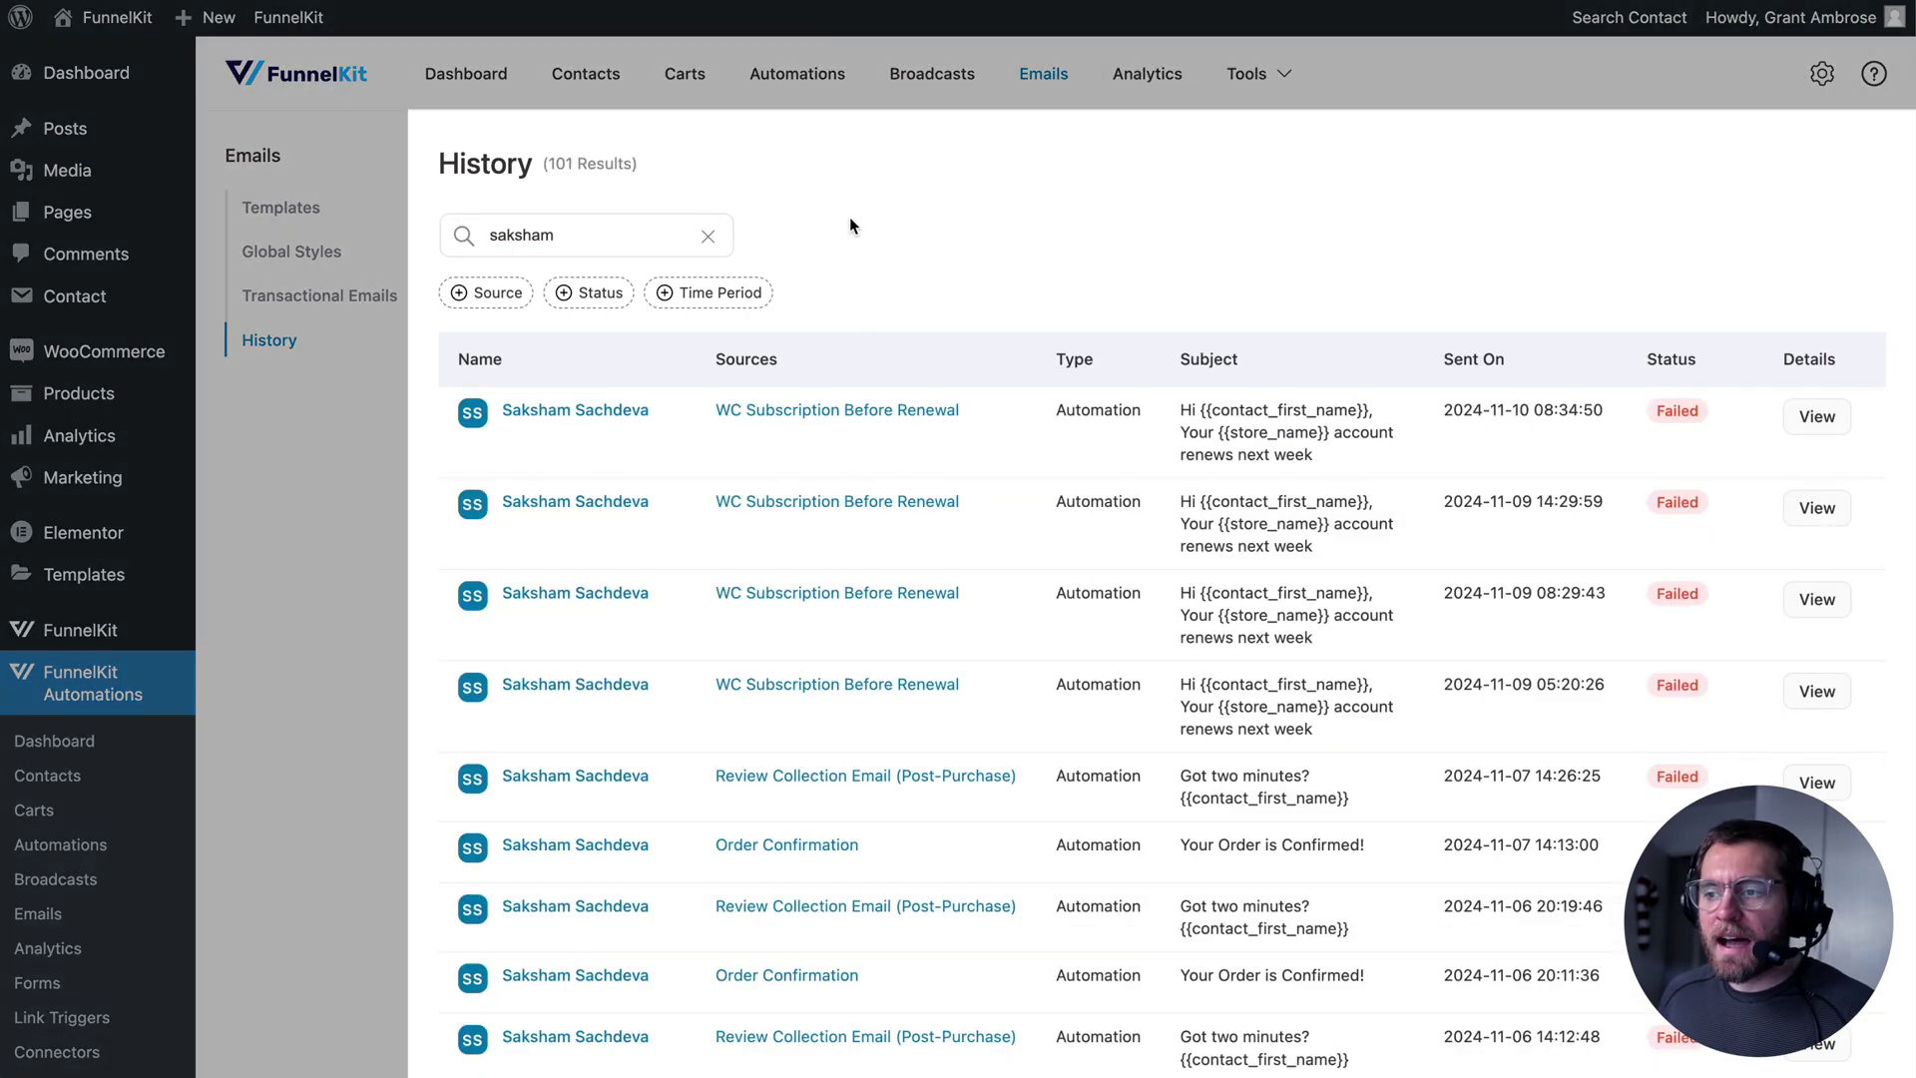
{"action": "scroll", "coordinate": [850, 225], "scroll_direction": "down", "scroll_amount": 2}
{"action": "scroll", "coordinate": [850, 226], "scroll_direction": "down", "scroll_amount": 4}
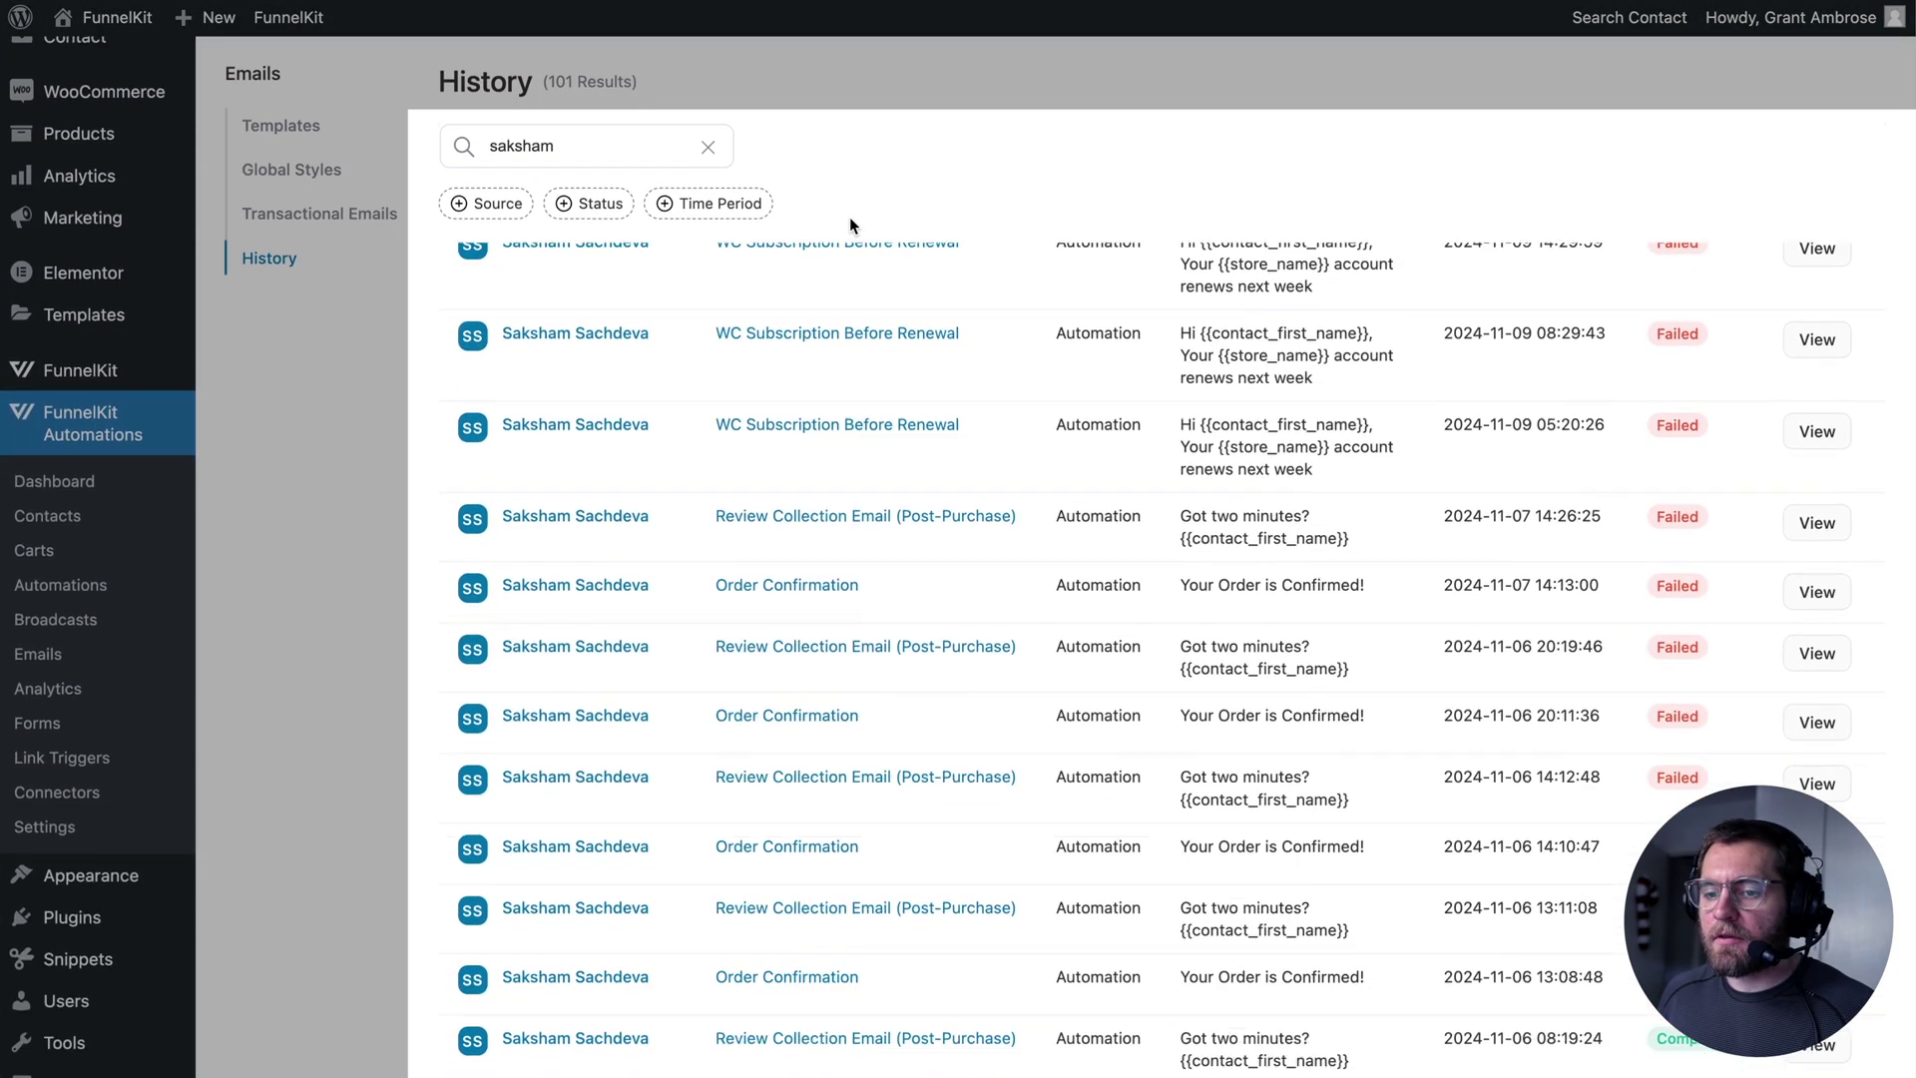
{"action": "scroll", "coordinate": [850, 226], "scroll_direction": "up", "scroll_amount": 6}
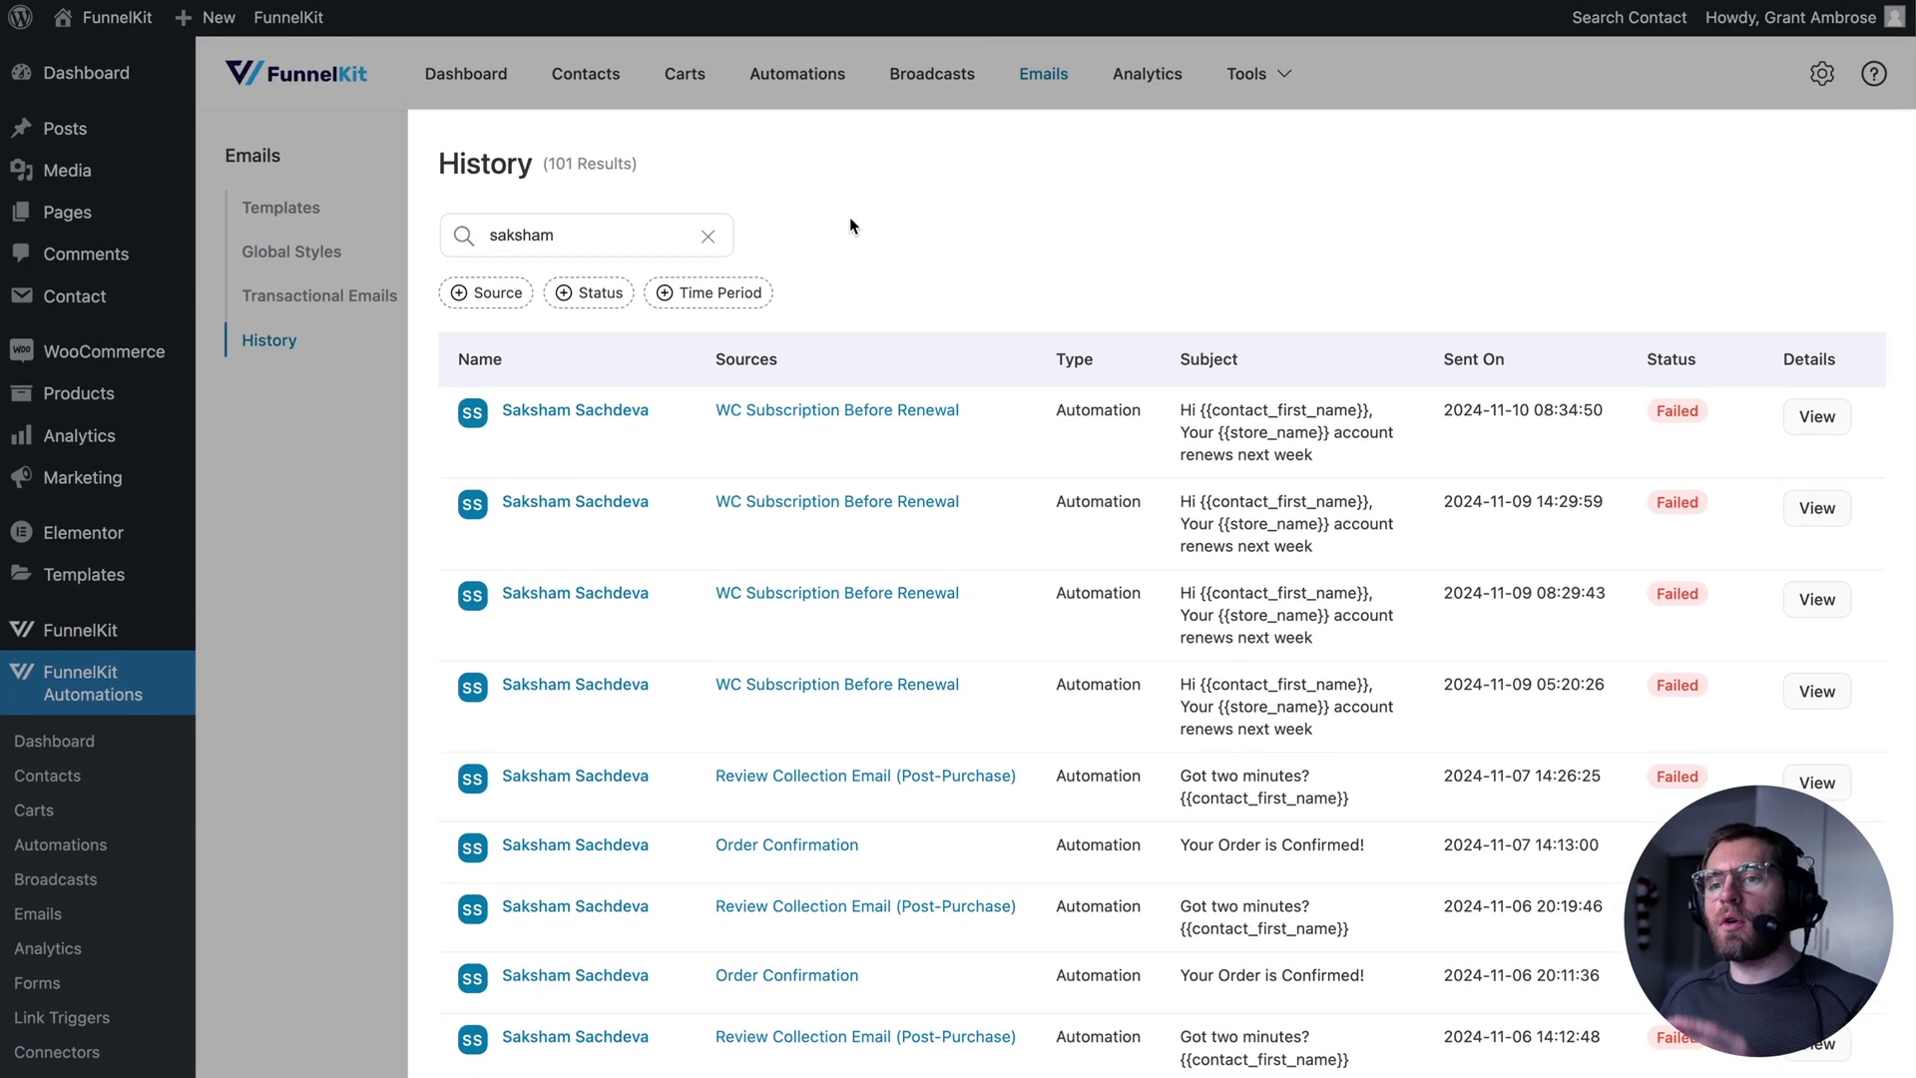
{"action": "double_click", "coordinate": [579, 240]}
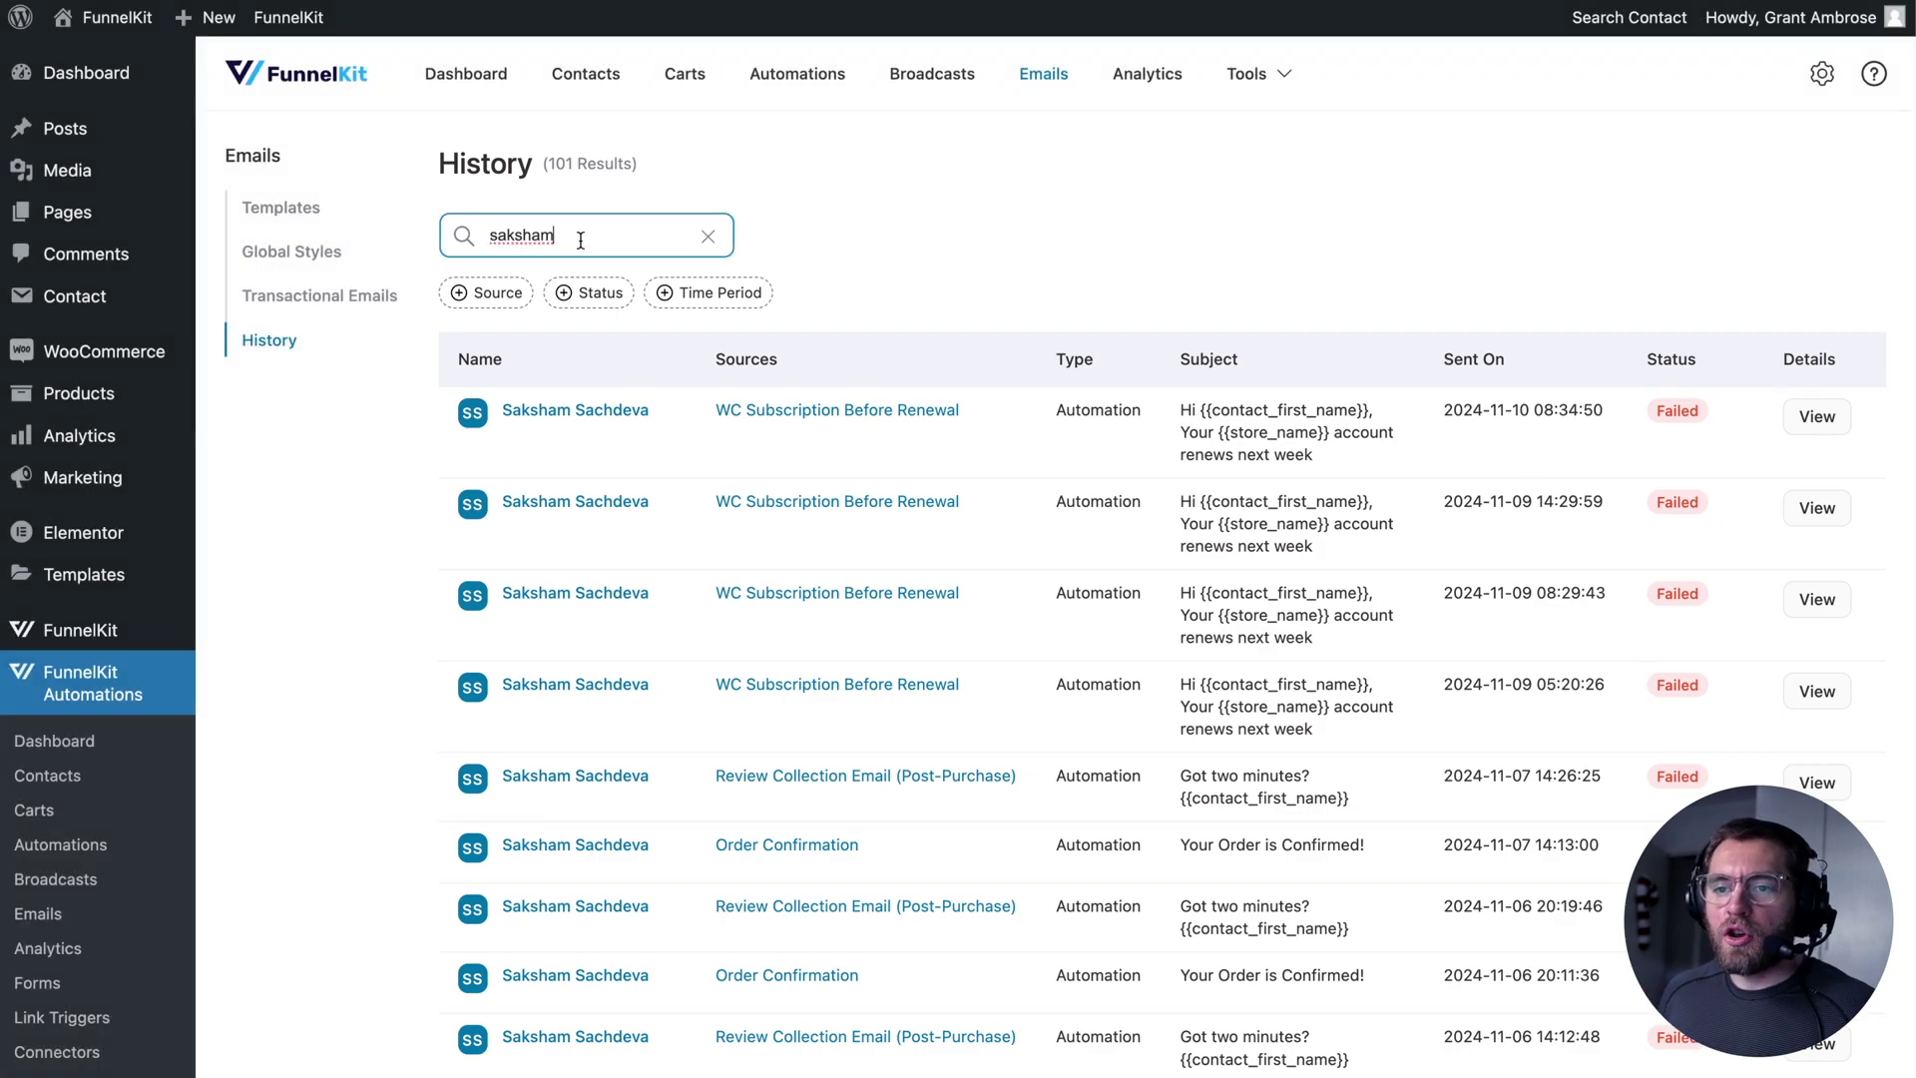
- Clear the contact search and try Automation and Broadcast in the Source filter without applying
{"action": "key", "text": "BackSpace"}
{"action": "left_click", "coordinate": [470, 291]}
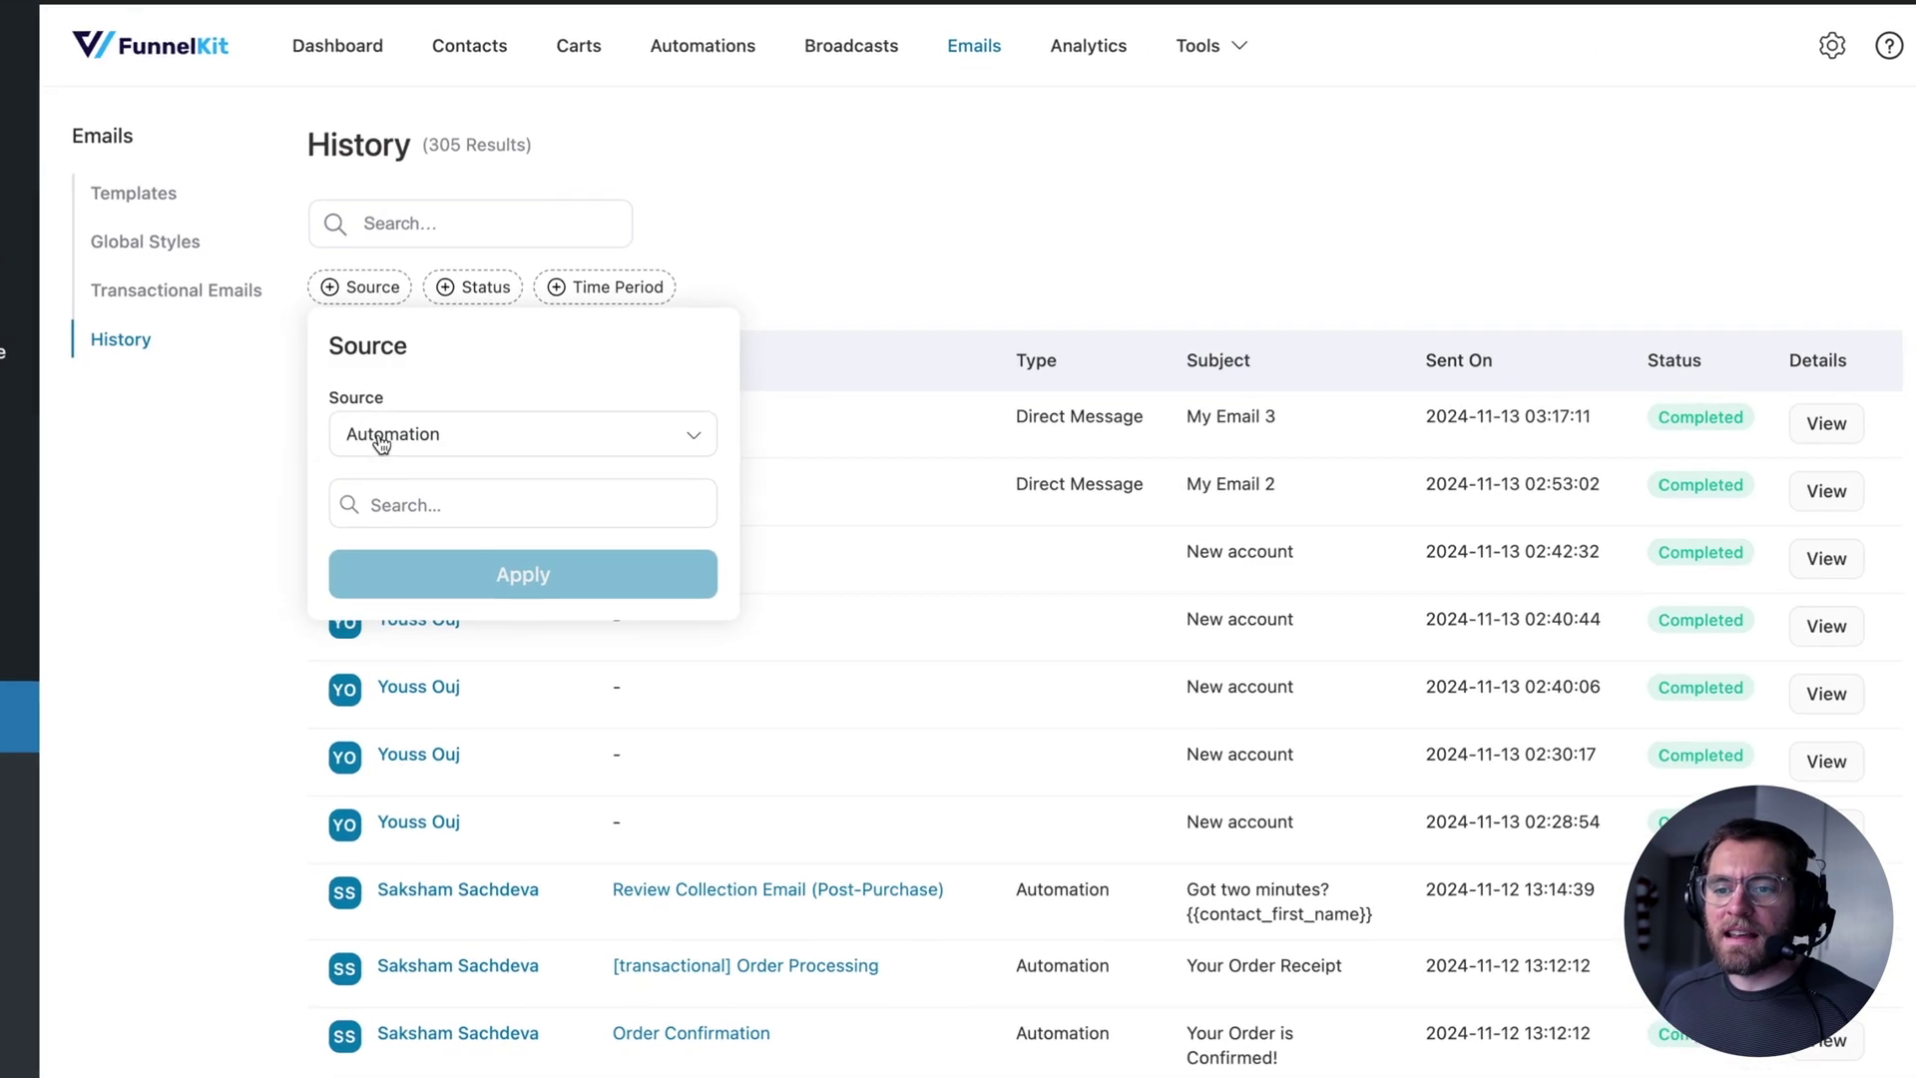
{"action": "left_click", "coordinate": [489, 427]}
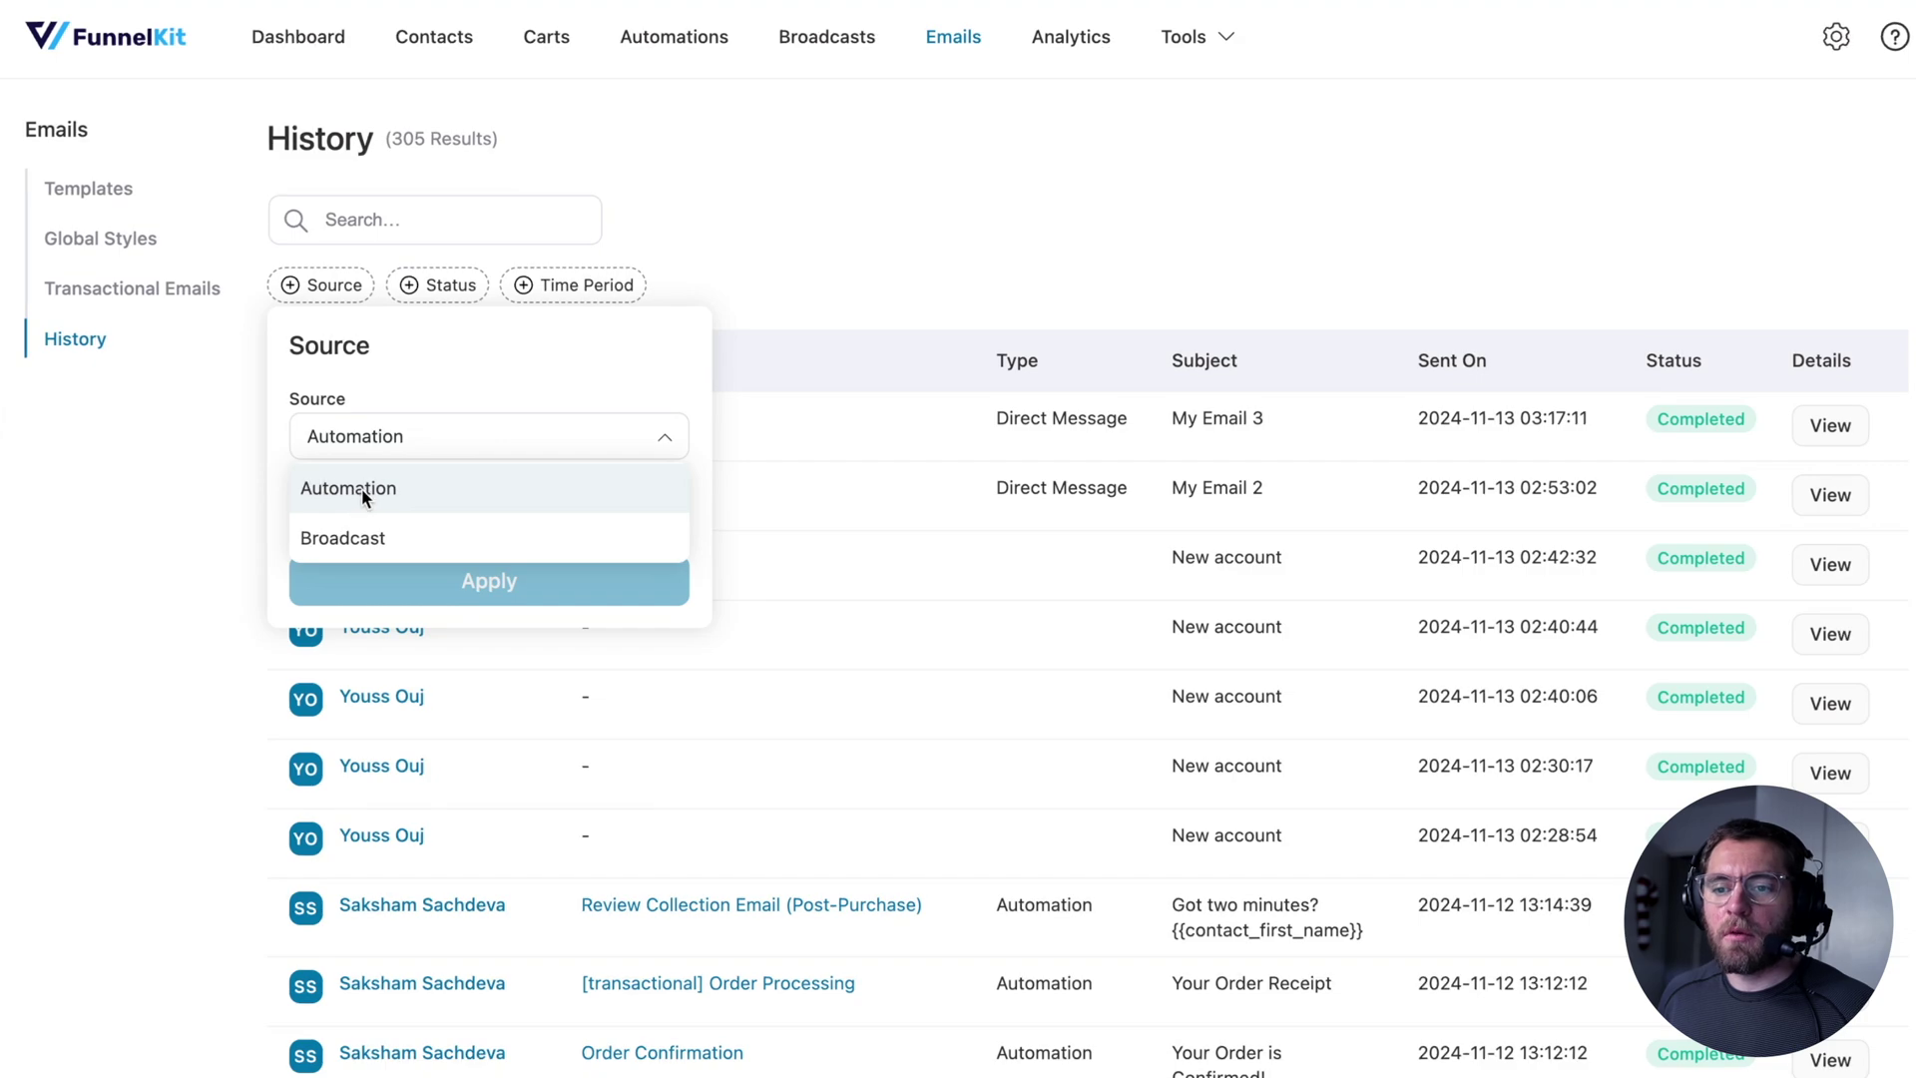
{"action": "left_click", "coordinate": [367, 491]}
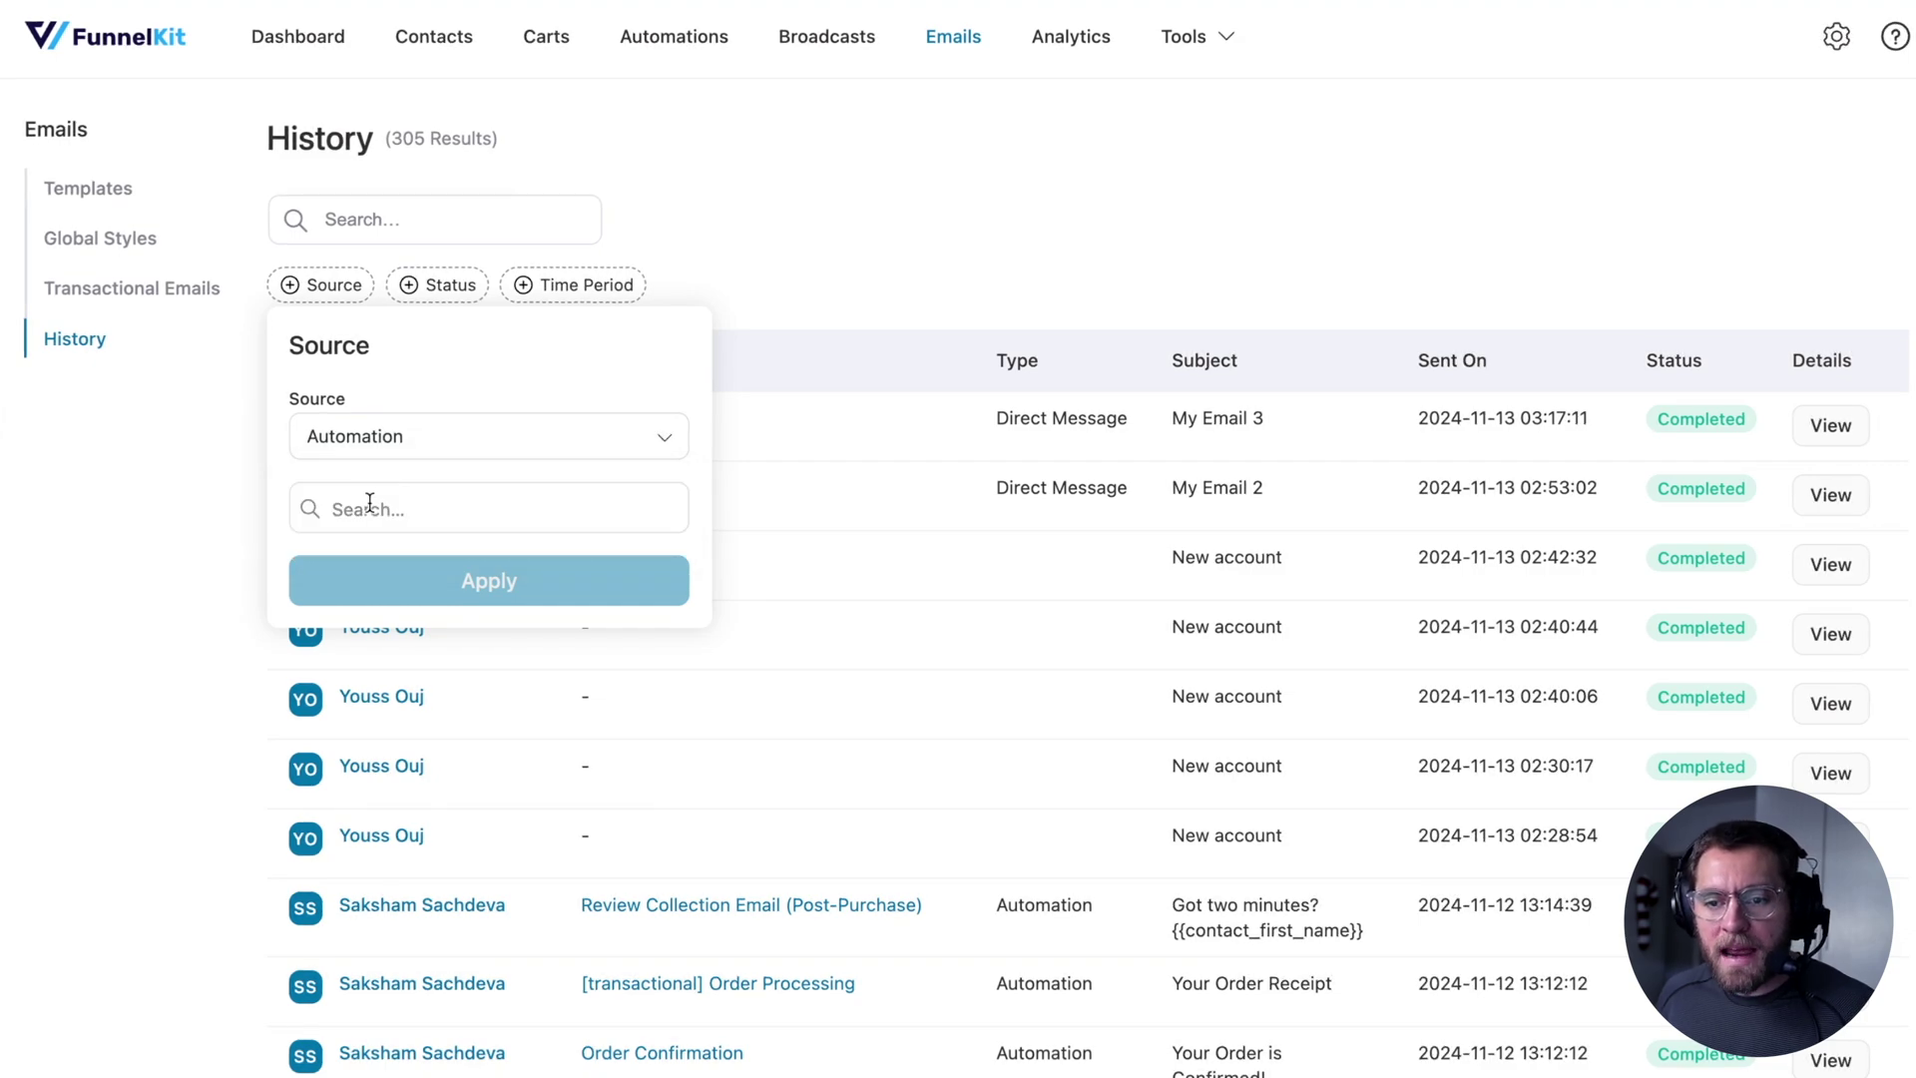
{"action": "left_click", "coordinate": [369, 502]}
{"action": "left_click", "coordinate": [379, 436]}
{"action": "left_click", "coordinate": [375, 533]}
{"action": "left_click", "coordinate": [716, 226]}
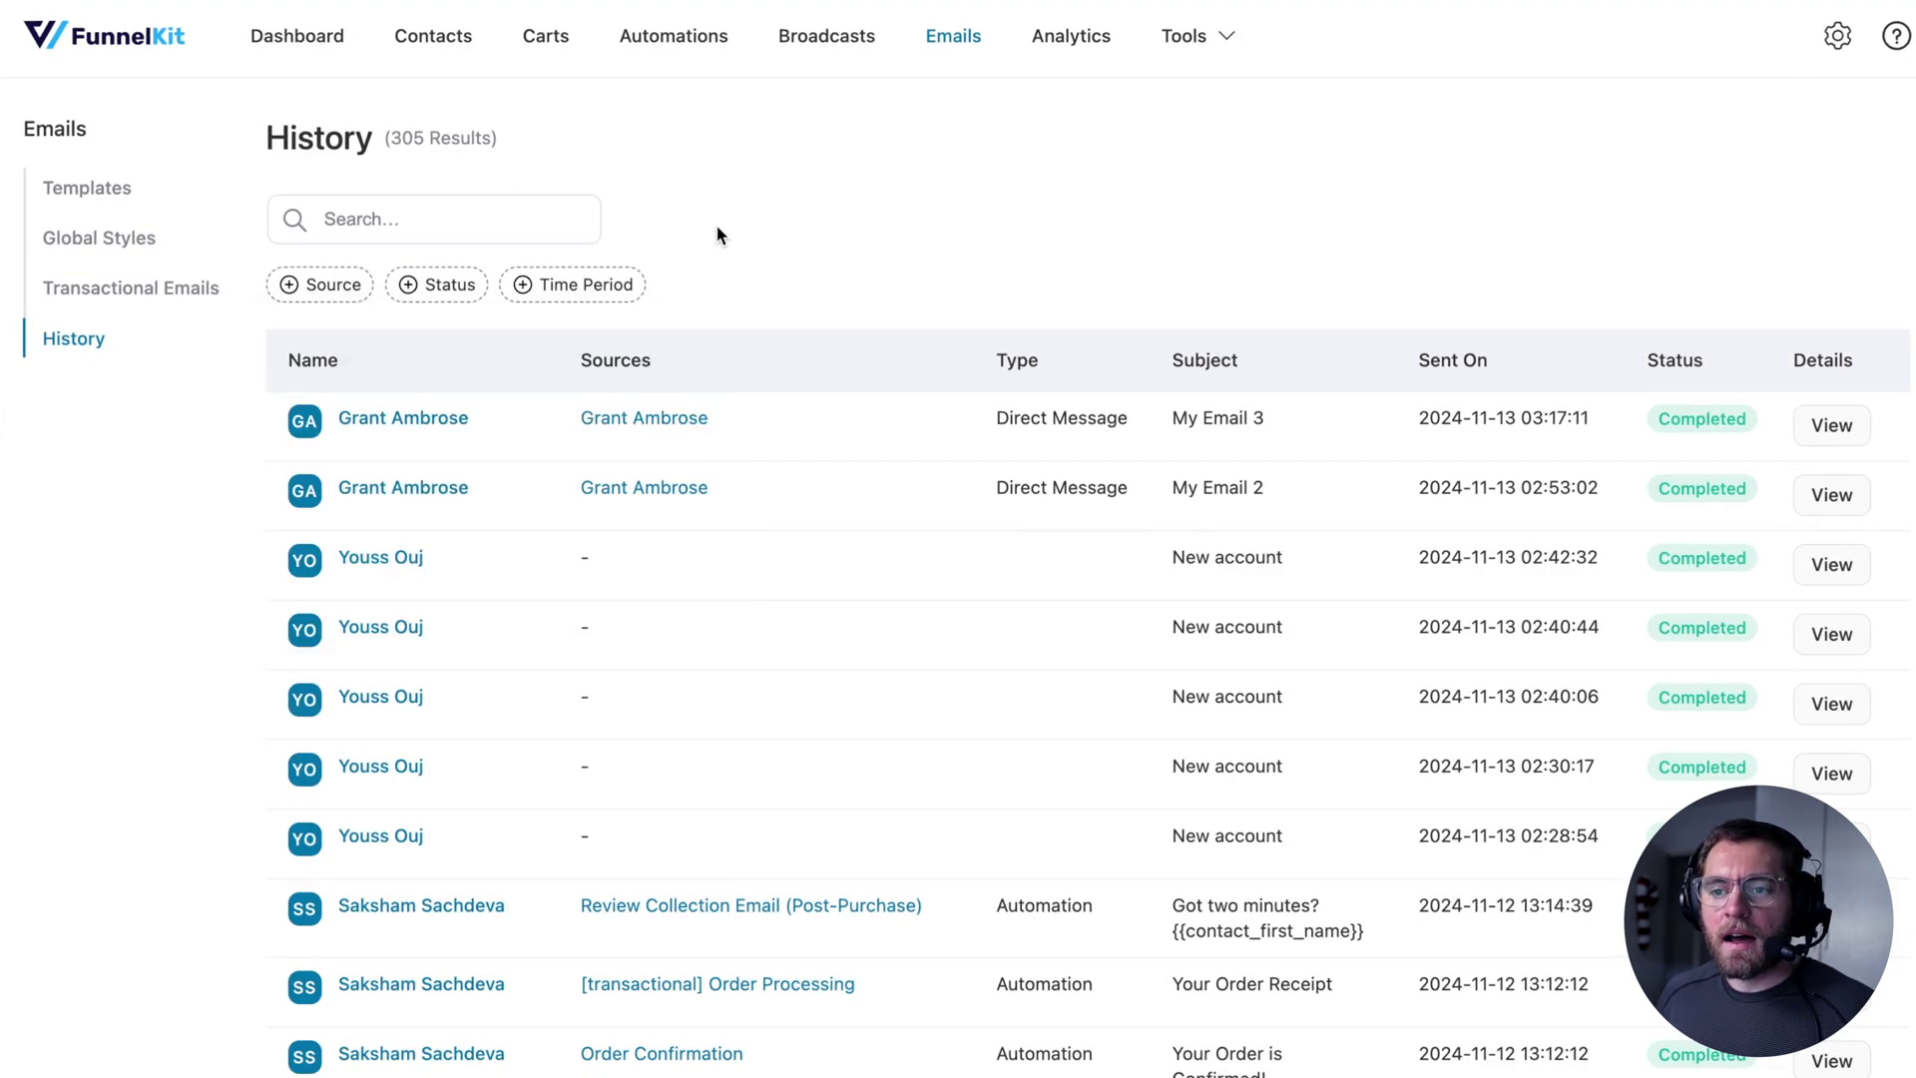
- Browse the Status and Time Period filter options without applying them
{"action": "left_click", "coordinate": [469, 292]}
{"action": "left_click", "coordinate": [441, 439]}
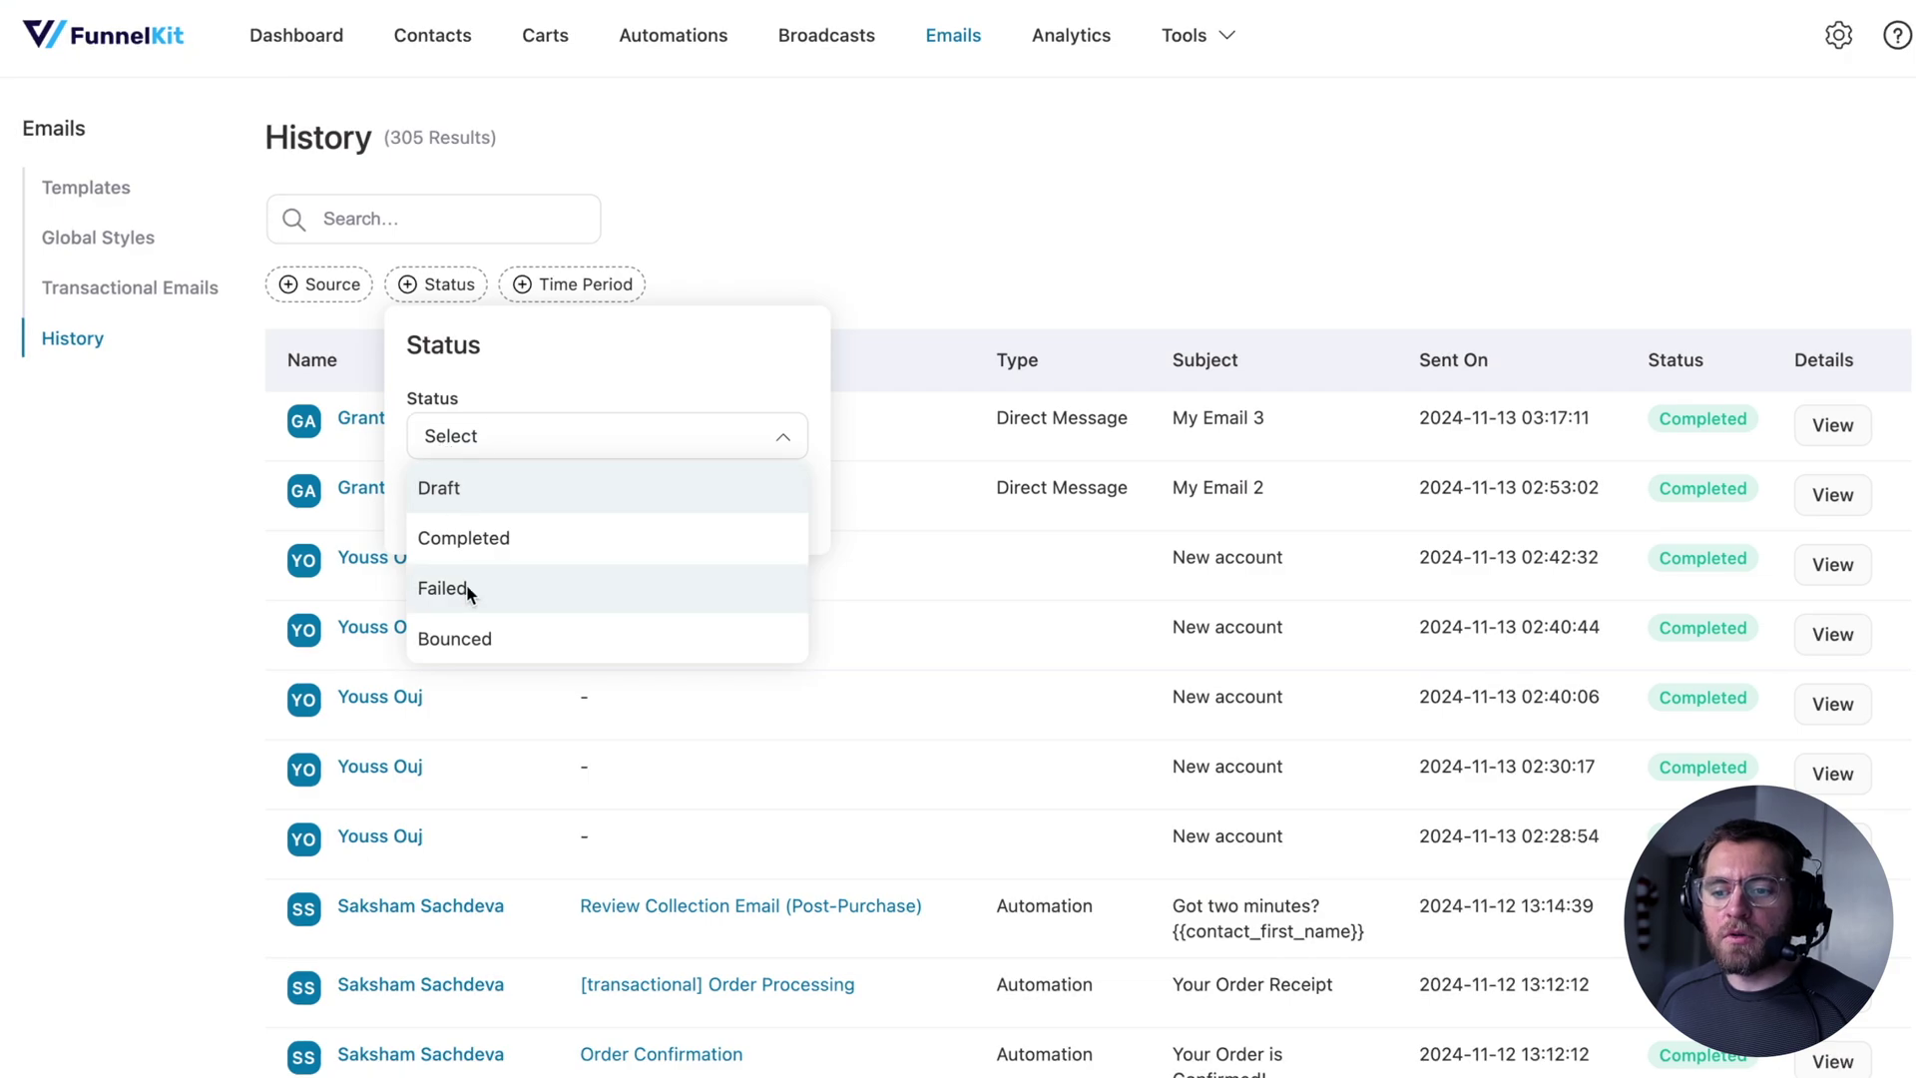
{"action": "left_click", "coordinate": [812, 251]}
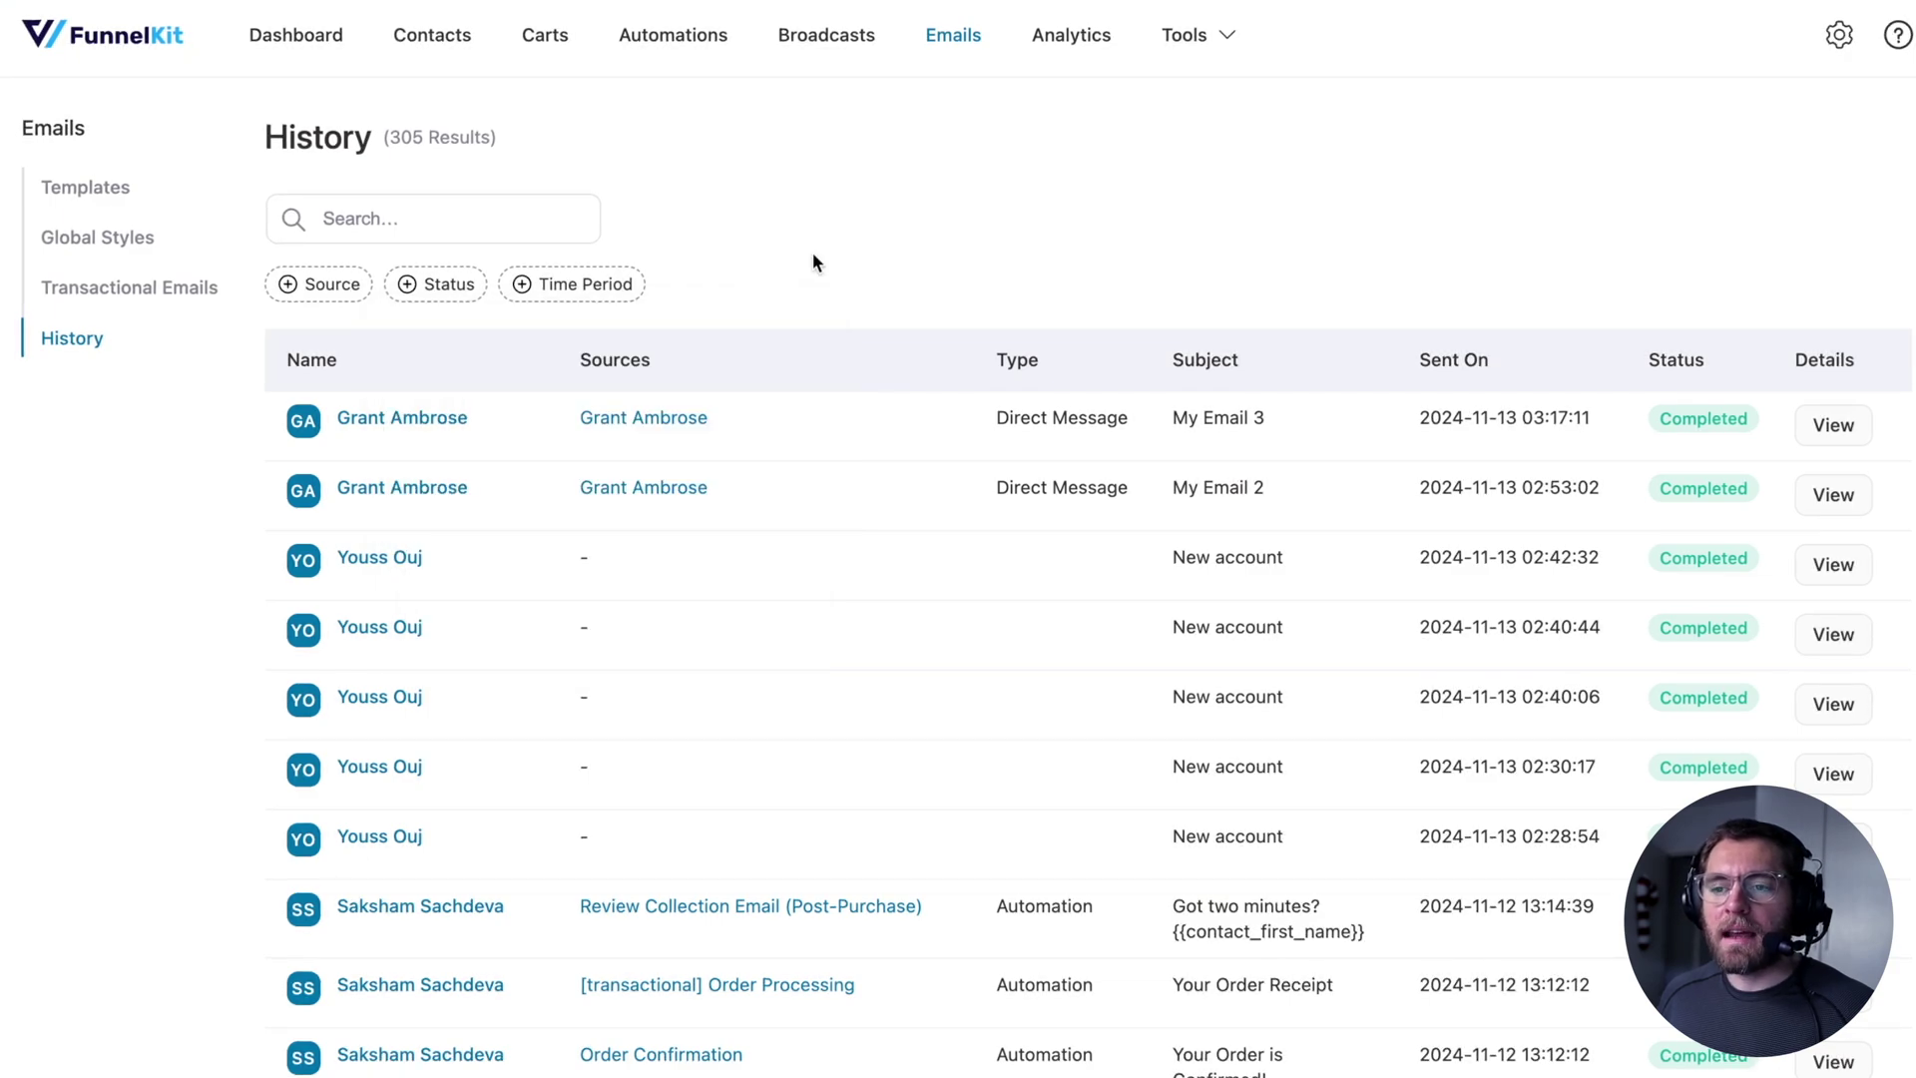
{"action": "left_click", "coordinate": [620, 290]}
{"action": "left_click", "coordinate": [639, 436]}
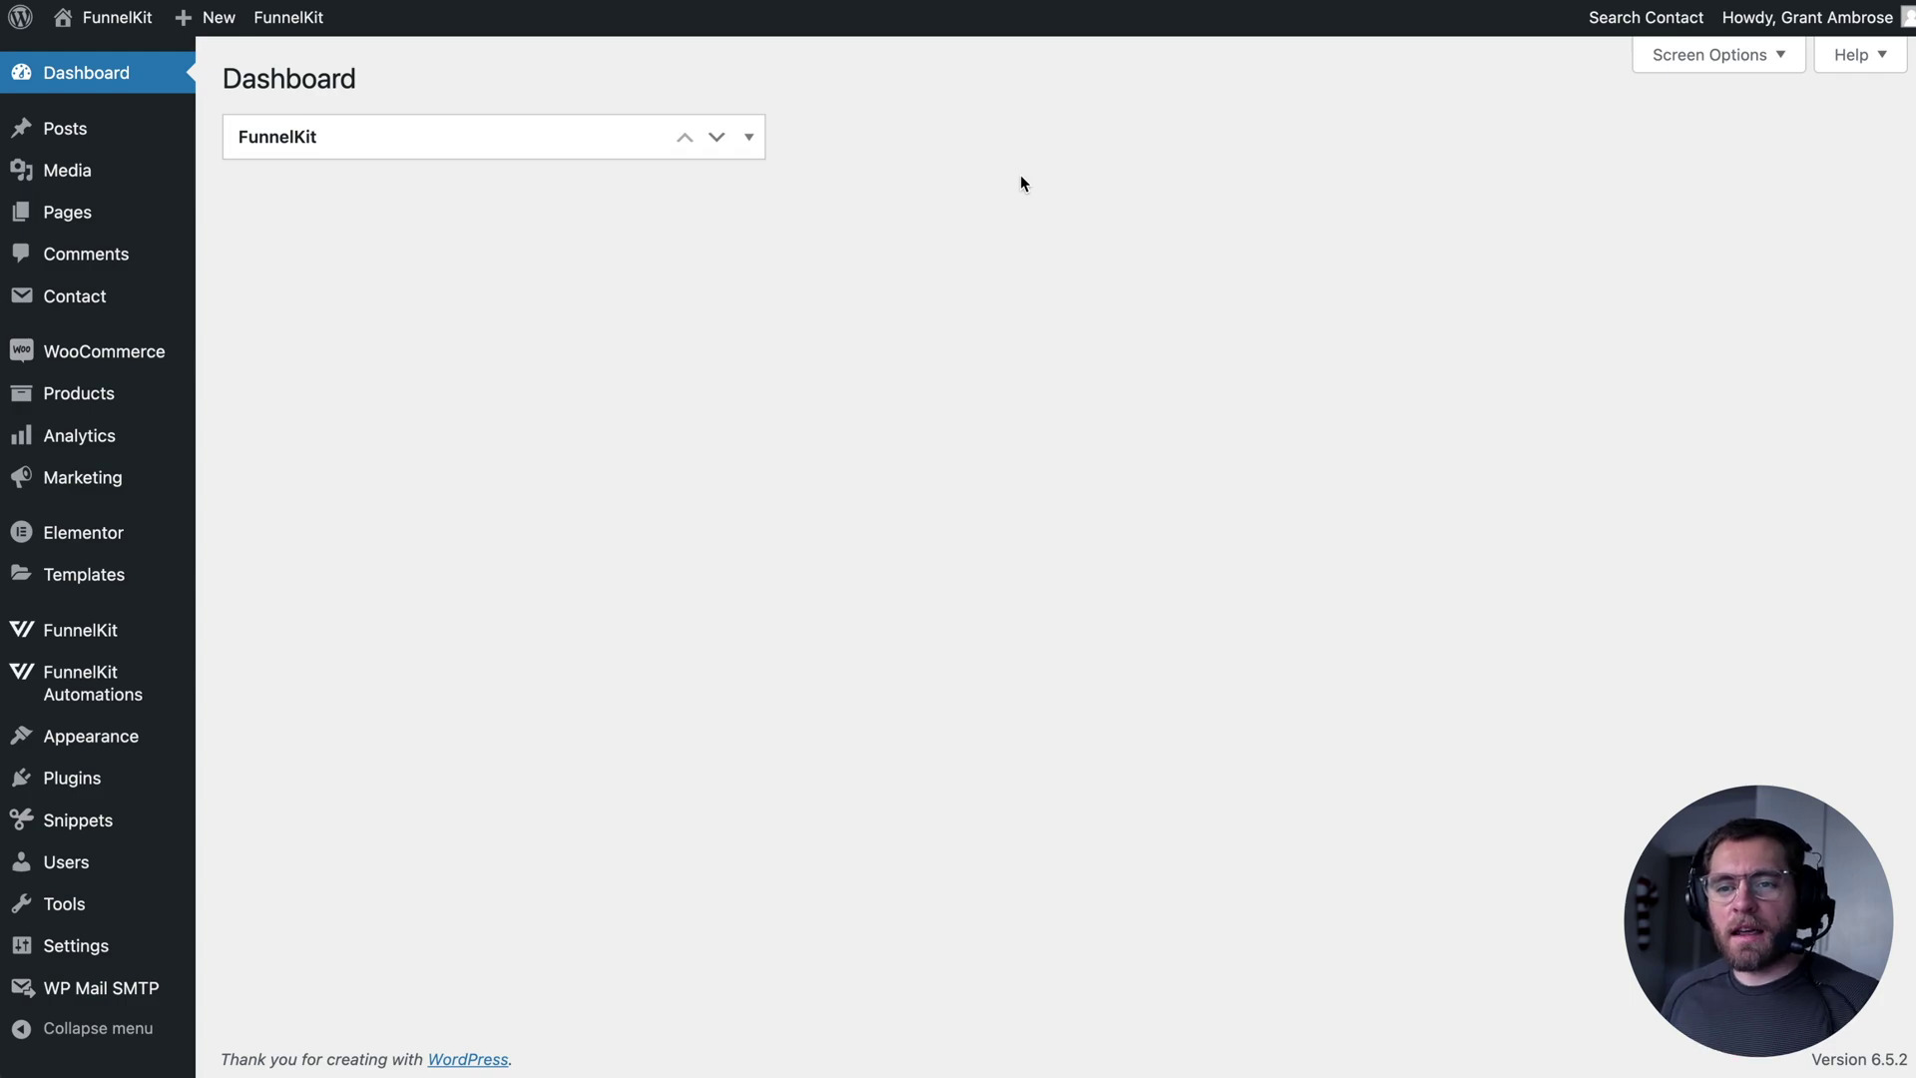
- Open WooCommerce Settings on the Emails tab and look through the notification list
{"action": "mouse_move", "coordinate": [149, 351]}
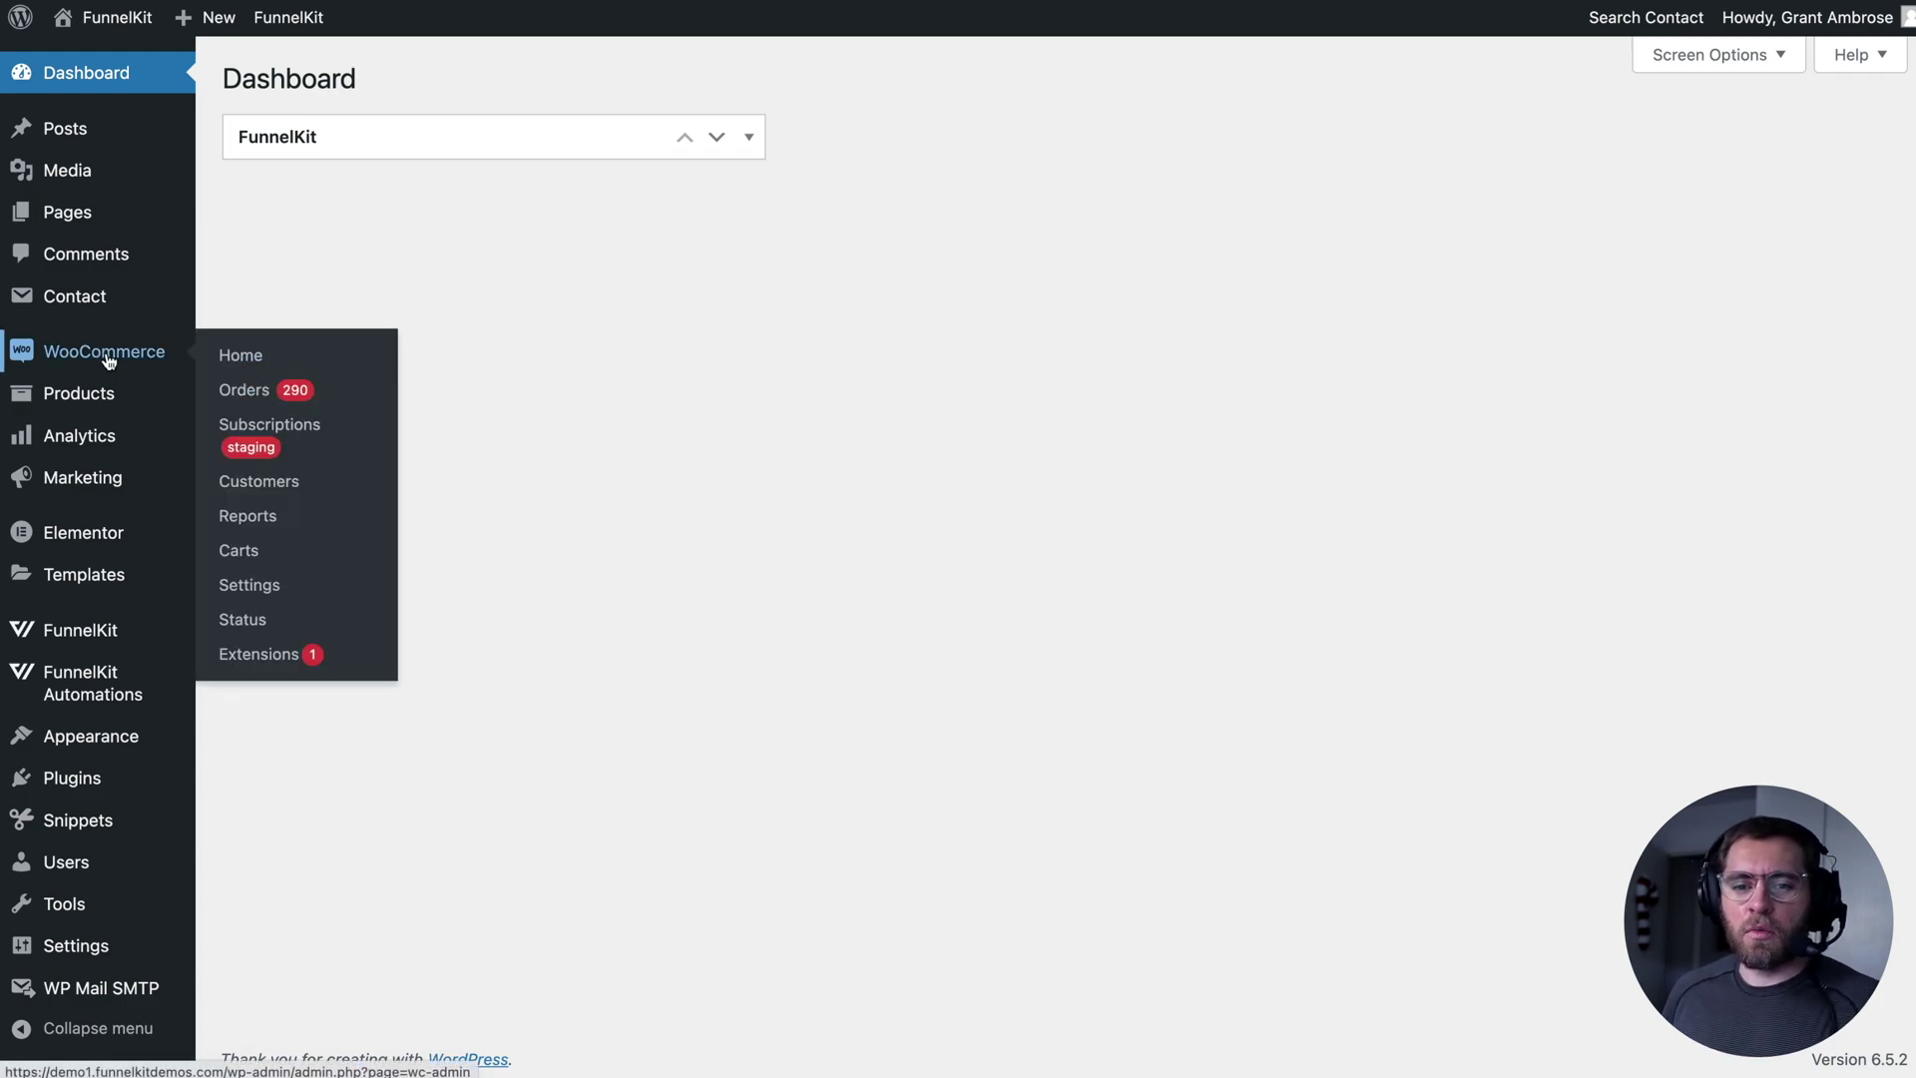
{"action": "left_click", "coordinate": [284, 603]}
{"action": "left_click", "coordinate": [915, 187]}
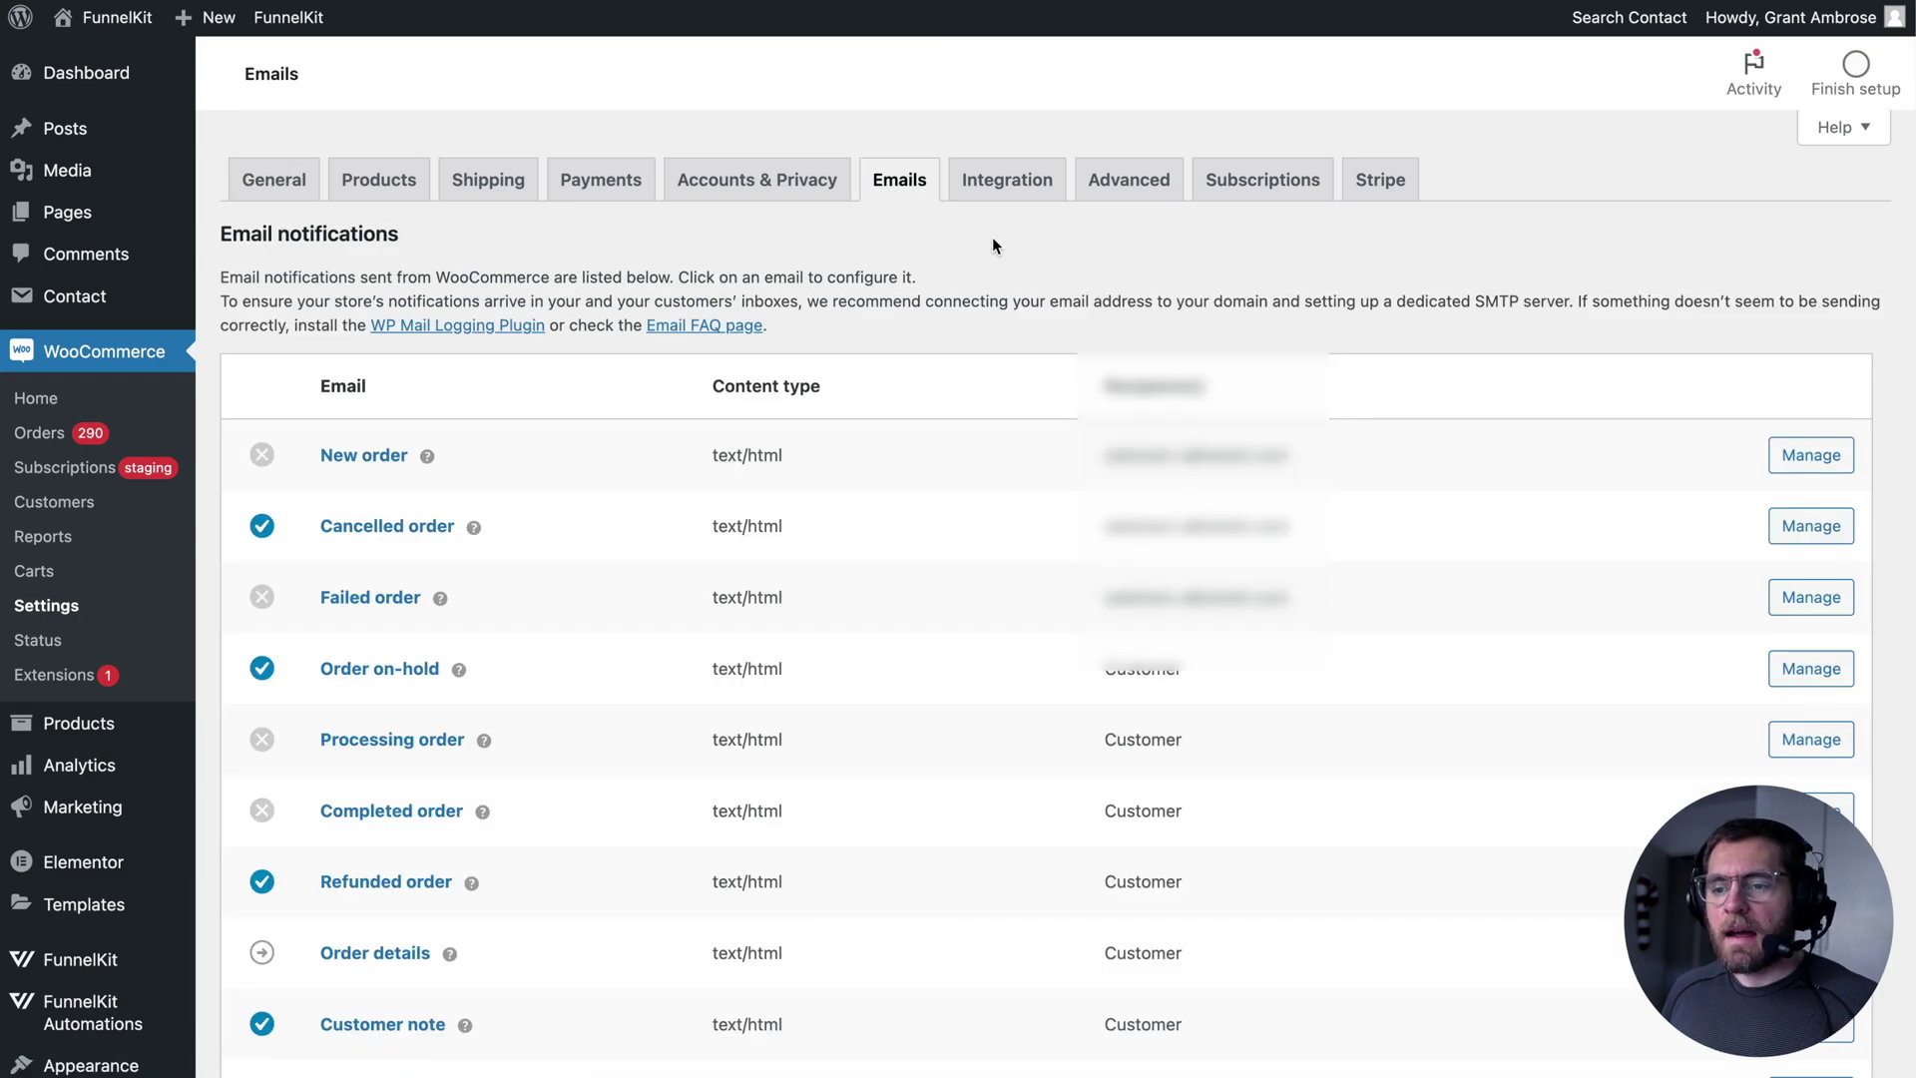
{"action": "scroll", "coordinate": [993, 244], "scroll_direction": "down", "scroll_amount": 2}
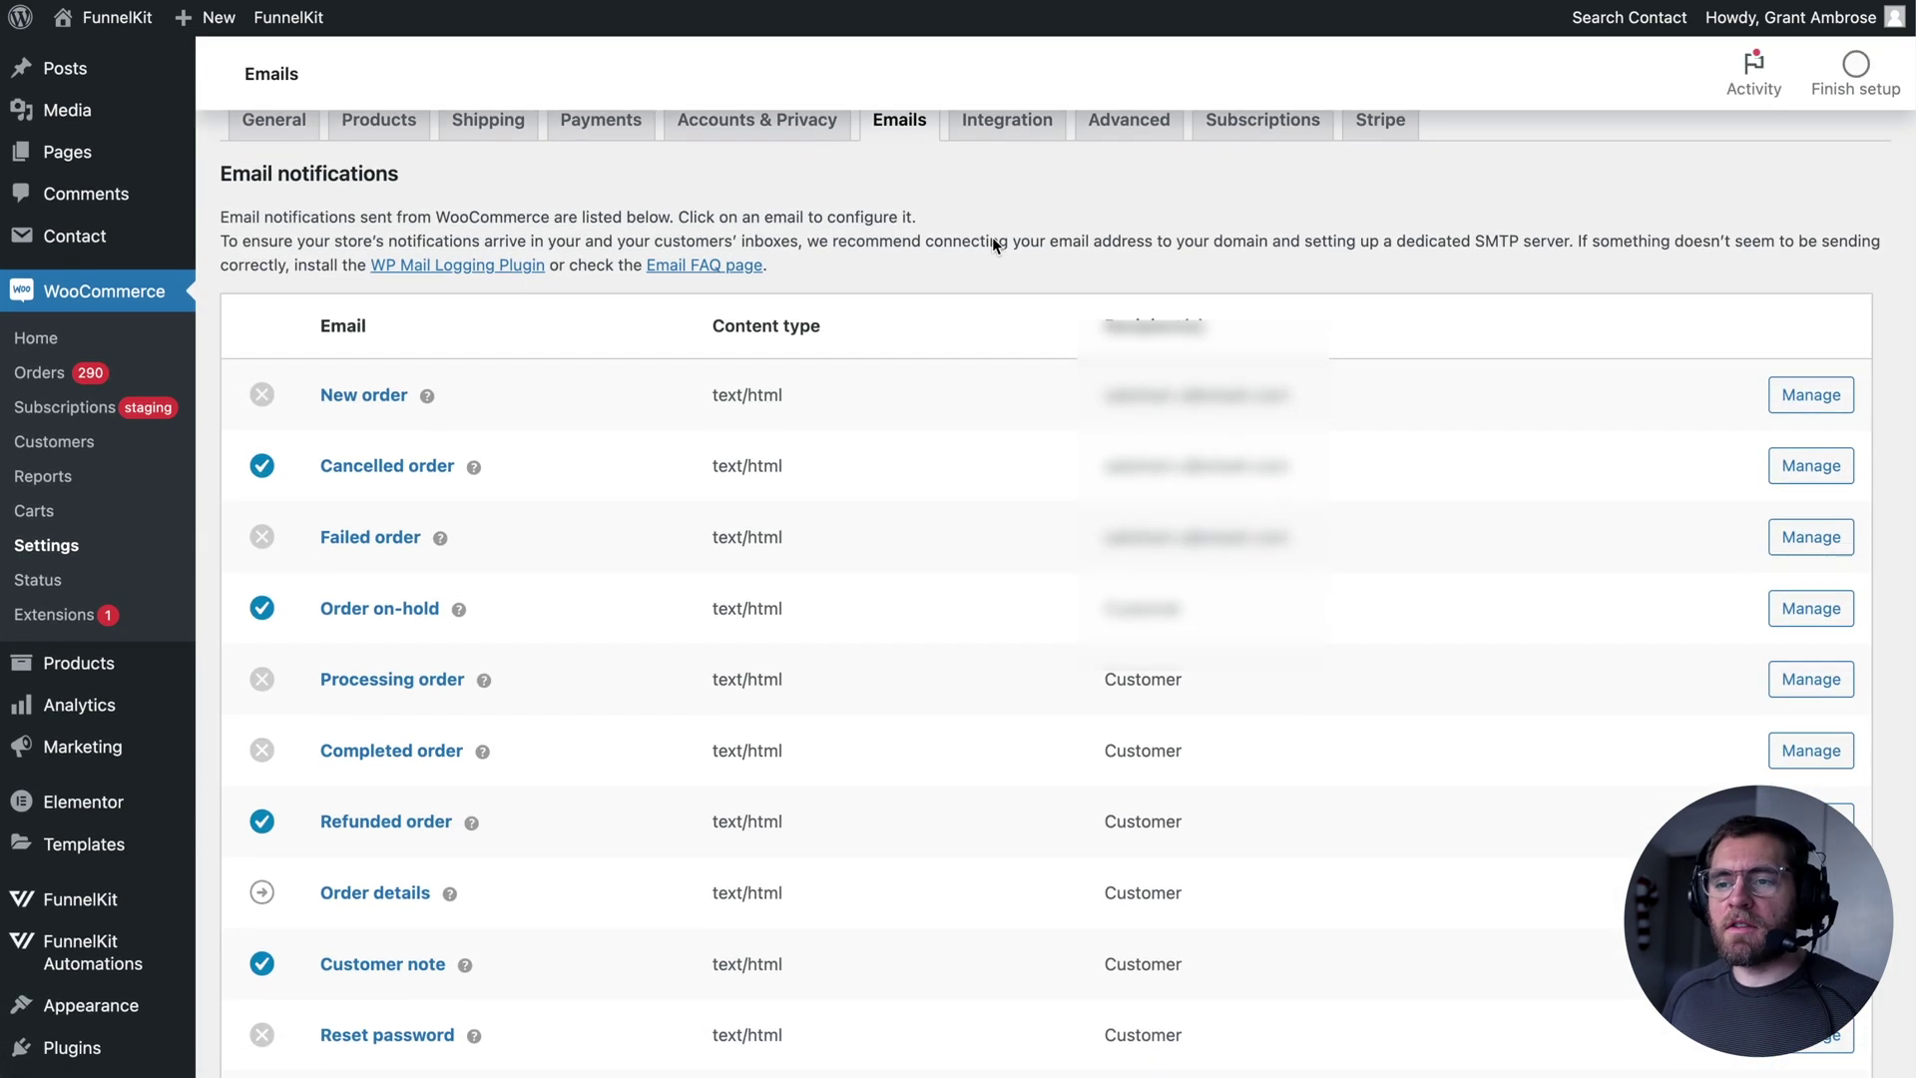
{"action": "scroll", "coordinate": [991, 245], "scroll_direction": "down", "scroll_amount": 1}
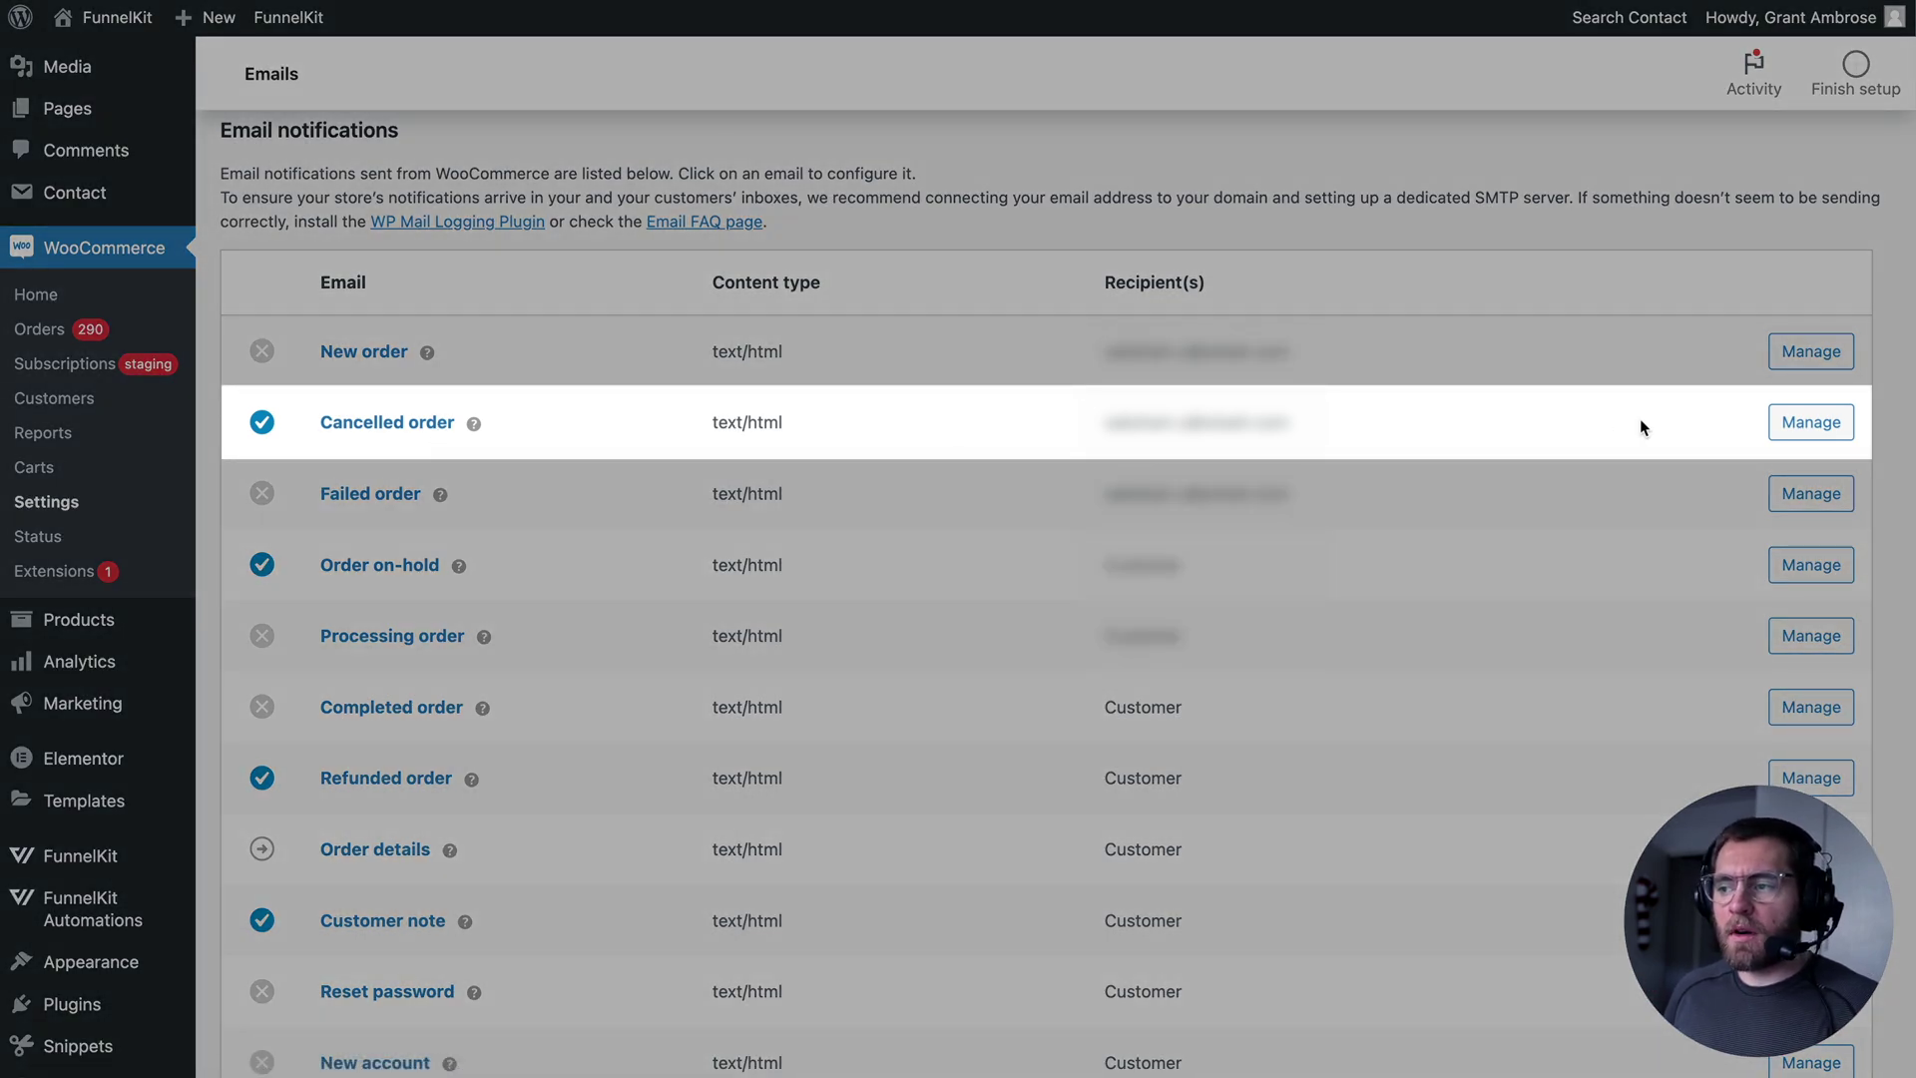
- Manage the Cancelled order email to view its subject, heading and template settings
{"action": "left_click", "coordinate": [1802, 427]}
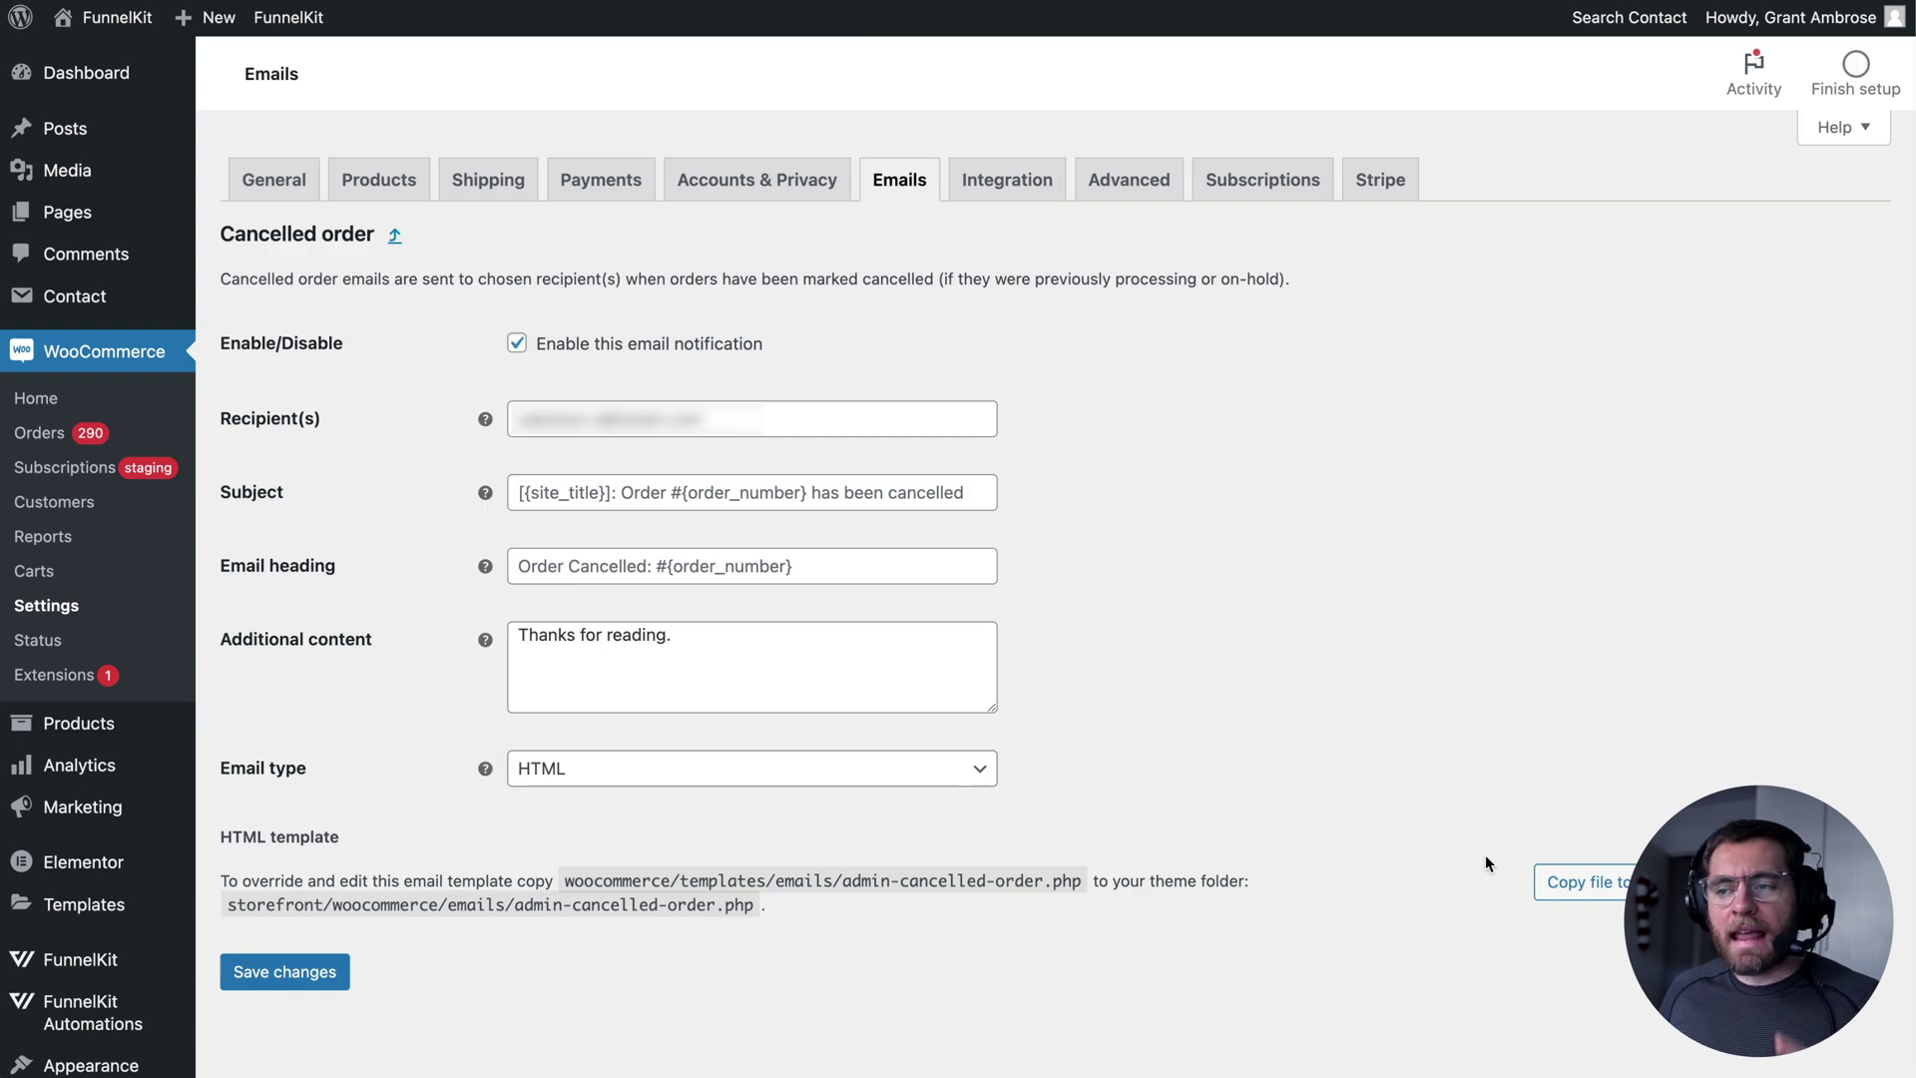
- Return to the WooCommerce Emails tab and scroll through the notifications list
{"action": "left_click", "coordinate": [893, 182]}
{"action": "scroll", "coordinate": [1142, 369], "scroll_direction": "down", "scroll_amount": 3}
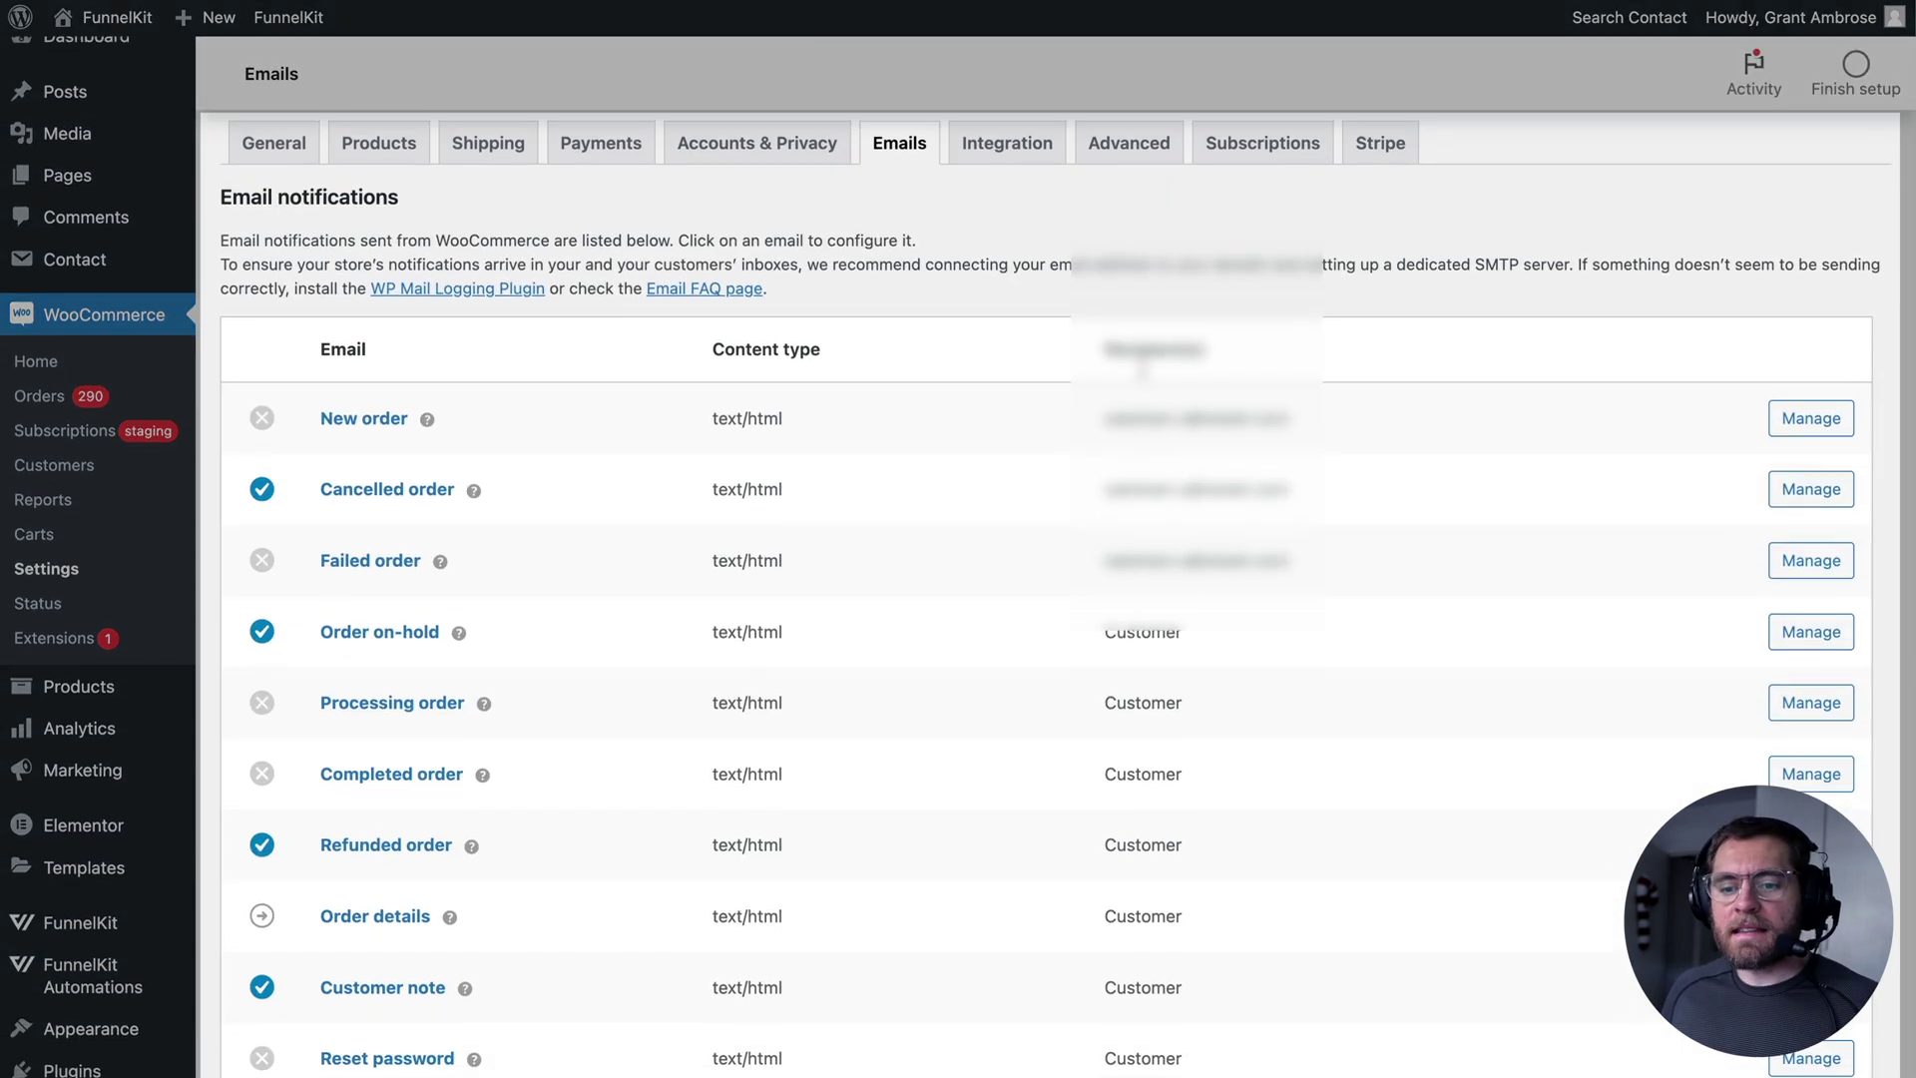
{"action": "scroll", "coordinate": [1141, 370], "scroll_direction": "down", "scroll_amount": 3}
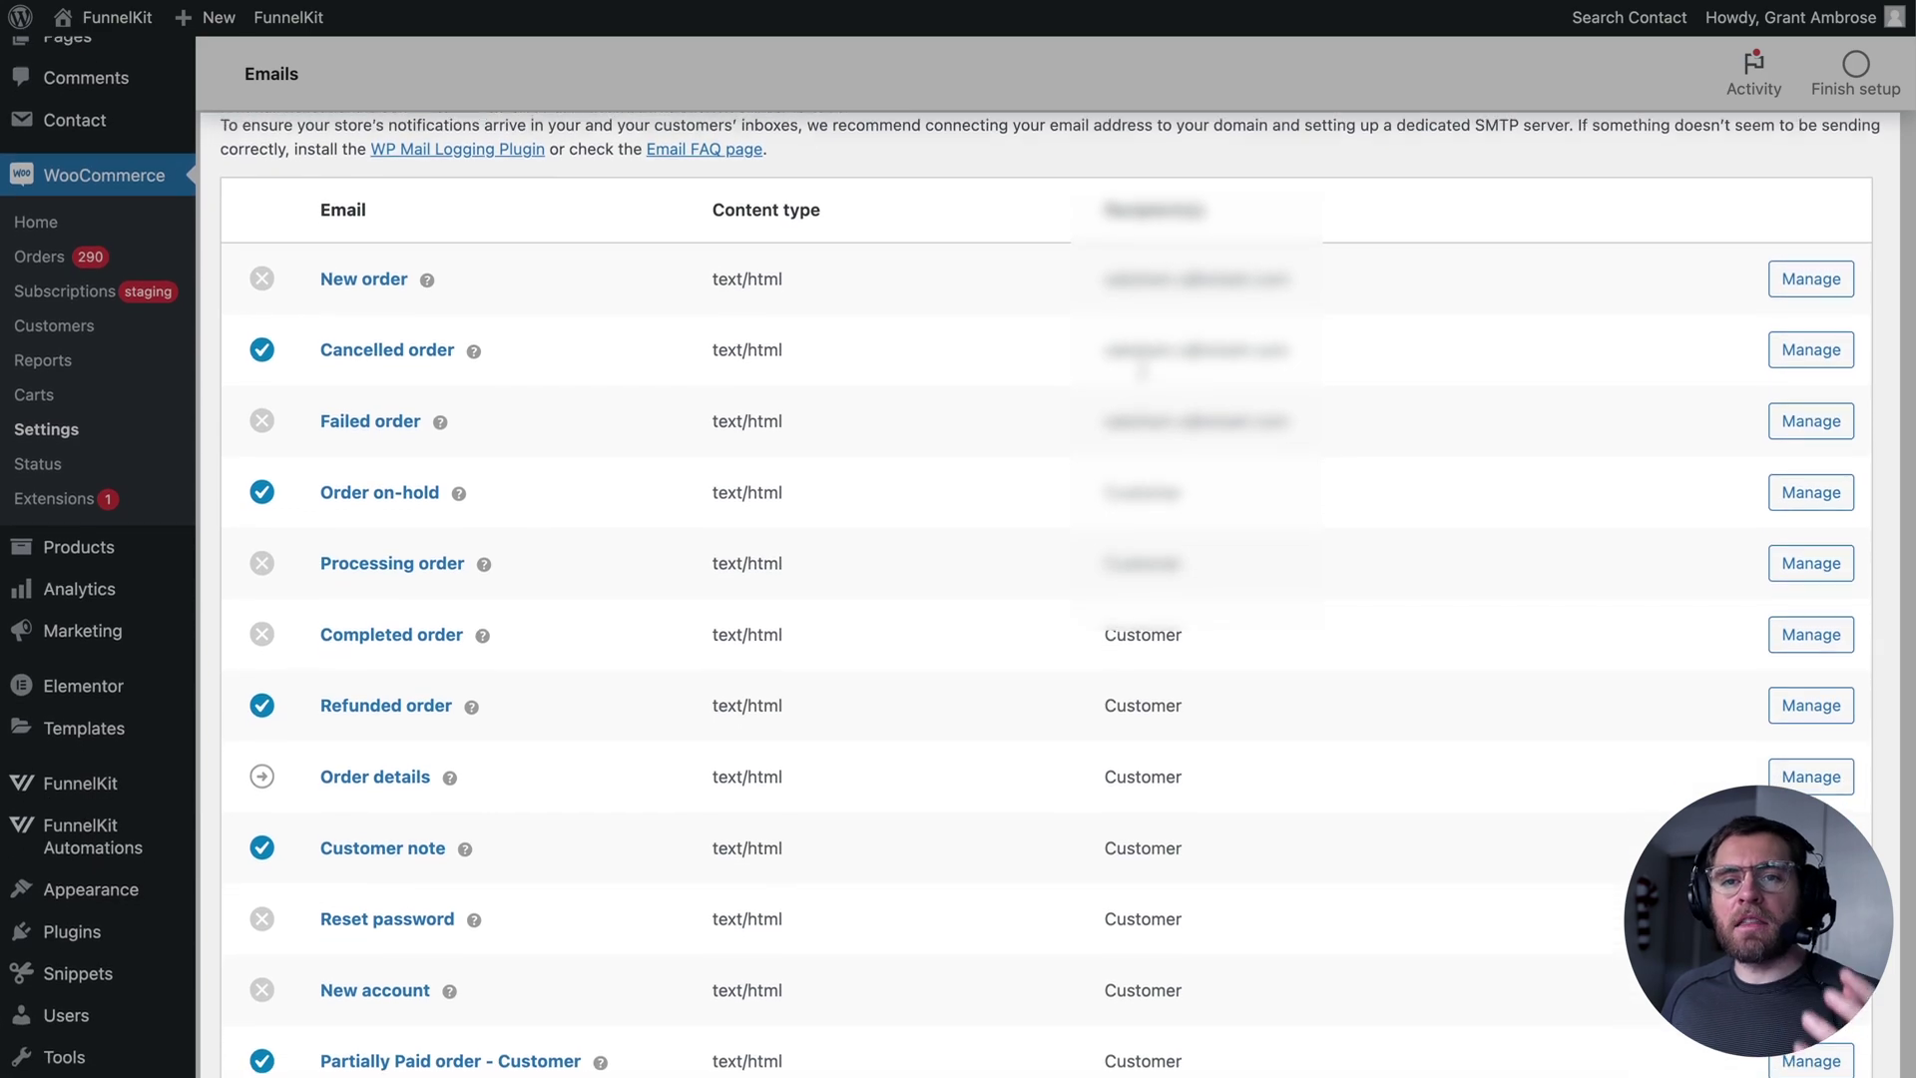
{"action": "scroll", "coordinate": [1141, 371], "scroll_direction": "up", "scroll_amount": 1}
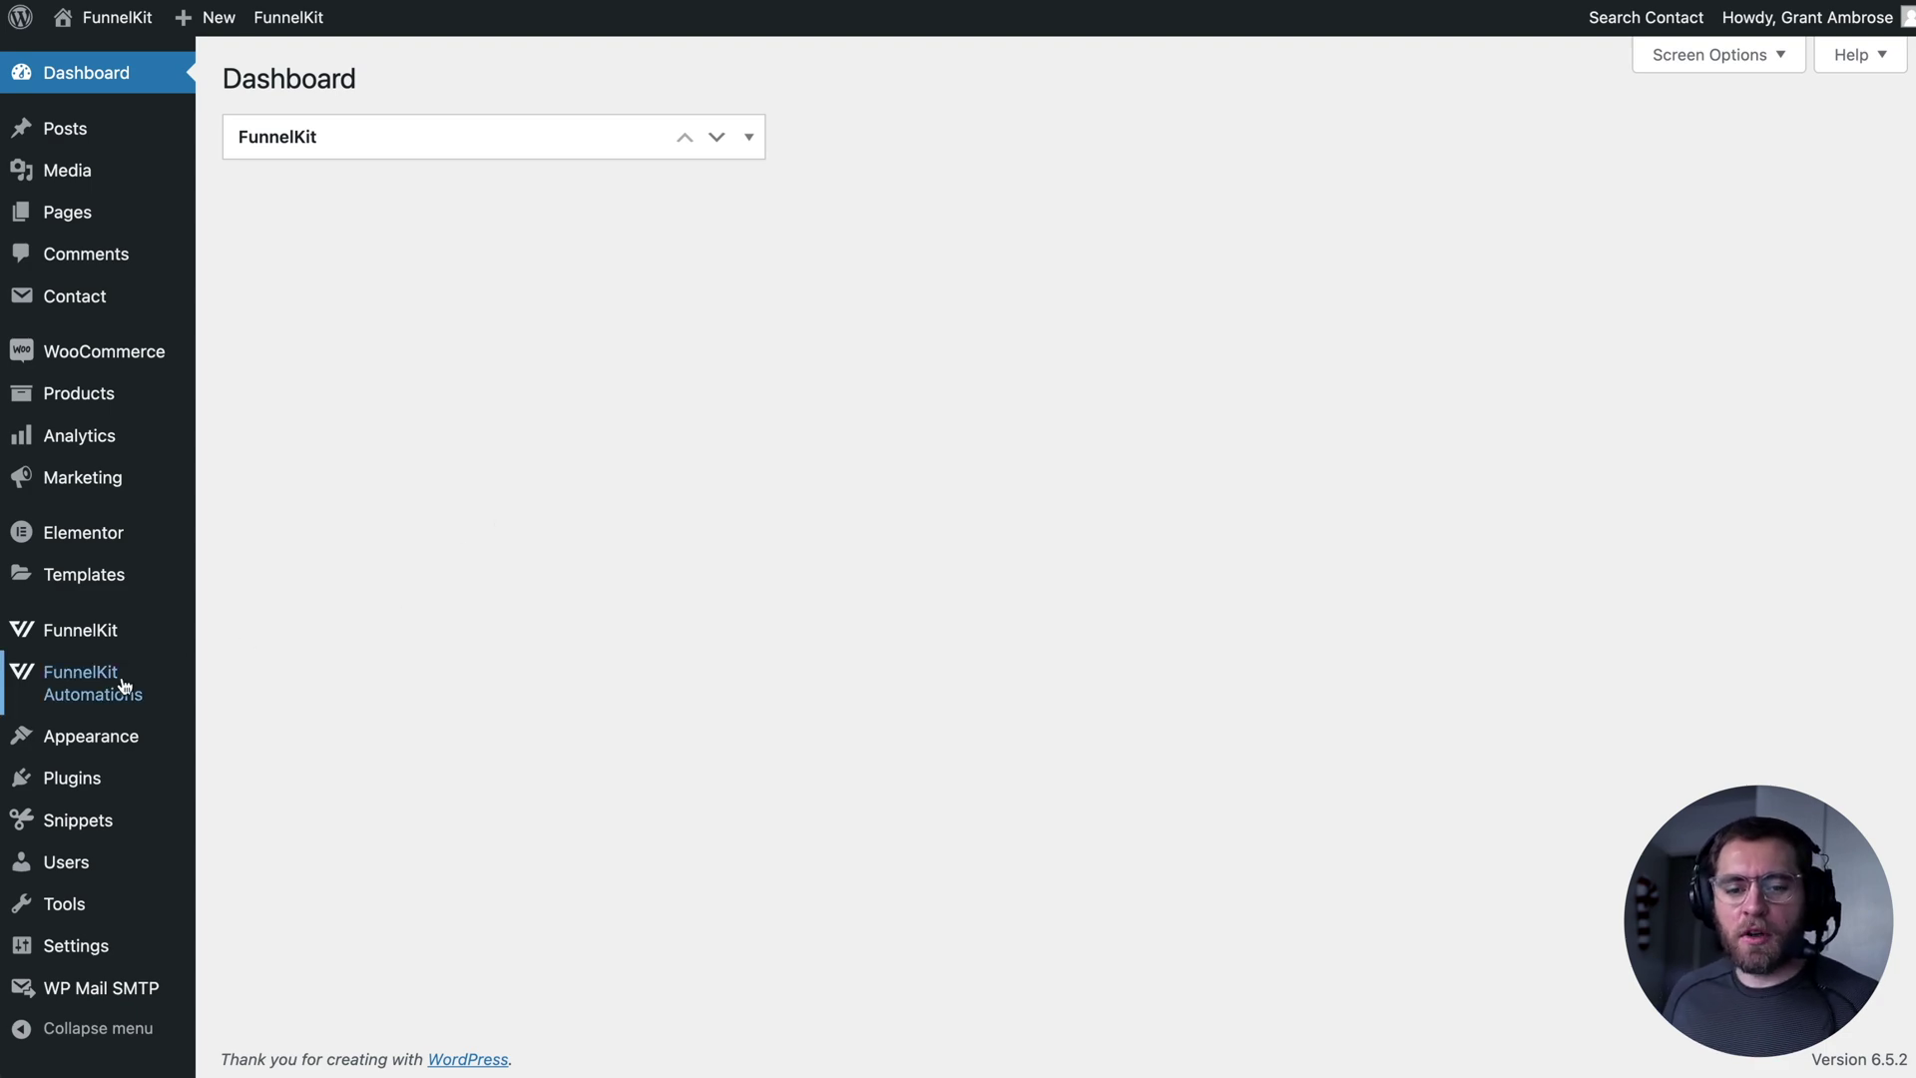
- Open FunnelKit's Transactional Emails and scroll its order Email Notifications list
{"action": "mouse_move", "coordinate": [107, 688]}
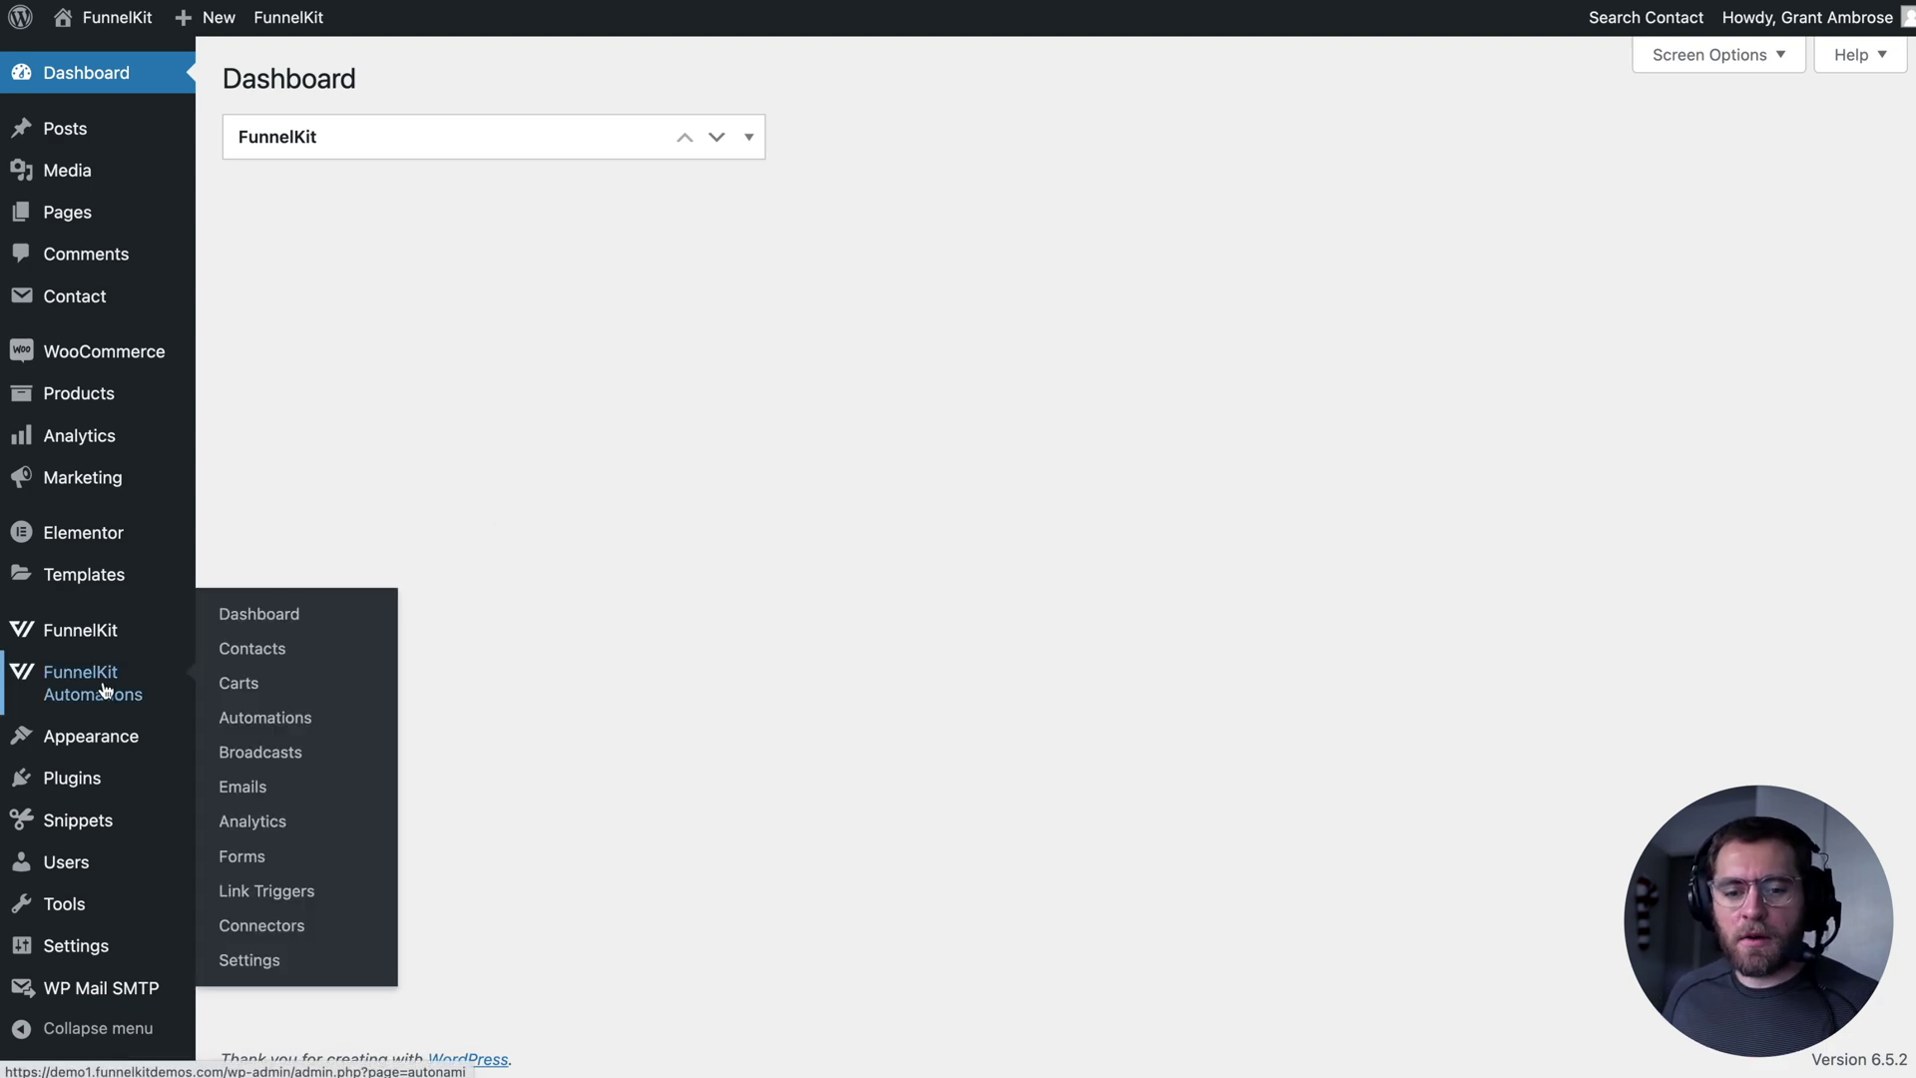
{"action": "left_click", "coordinate": [258, 787]}
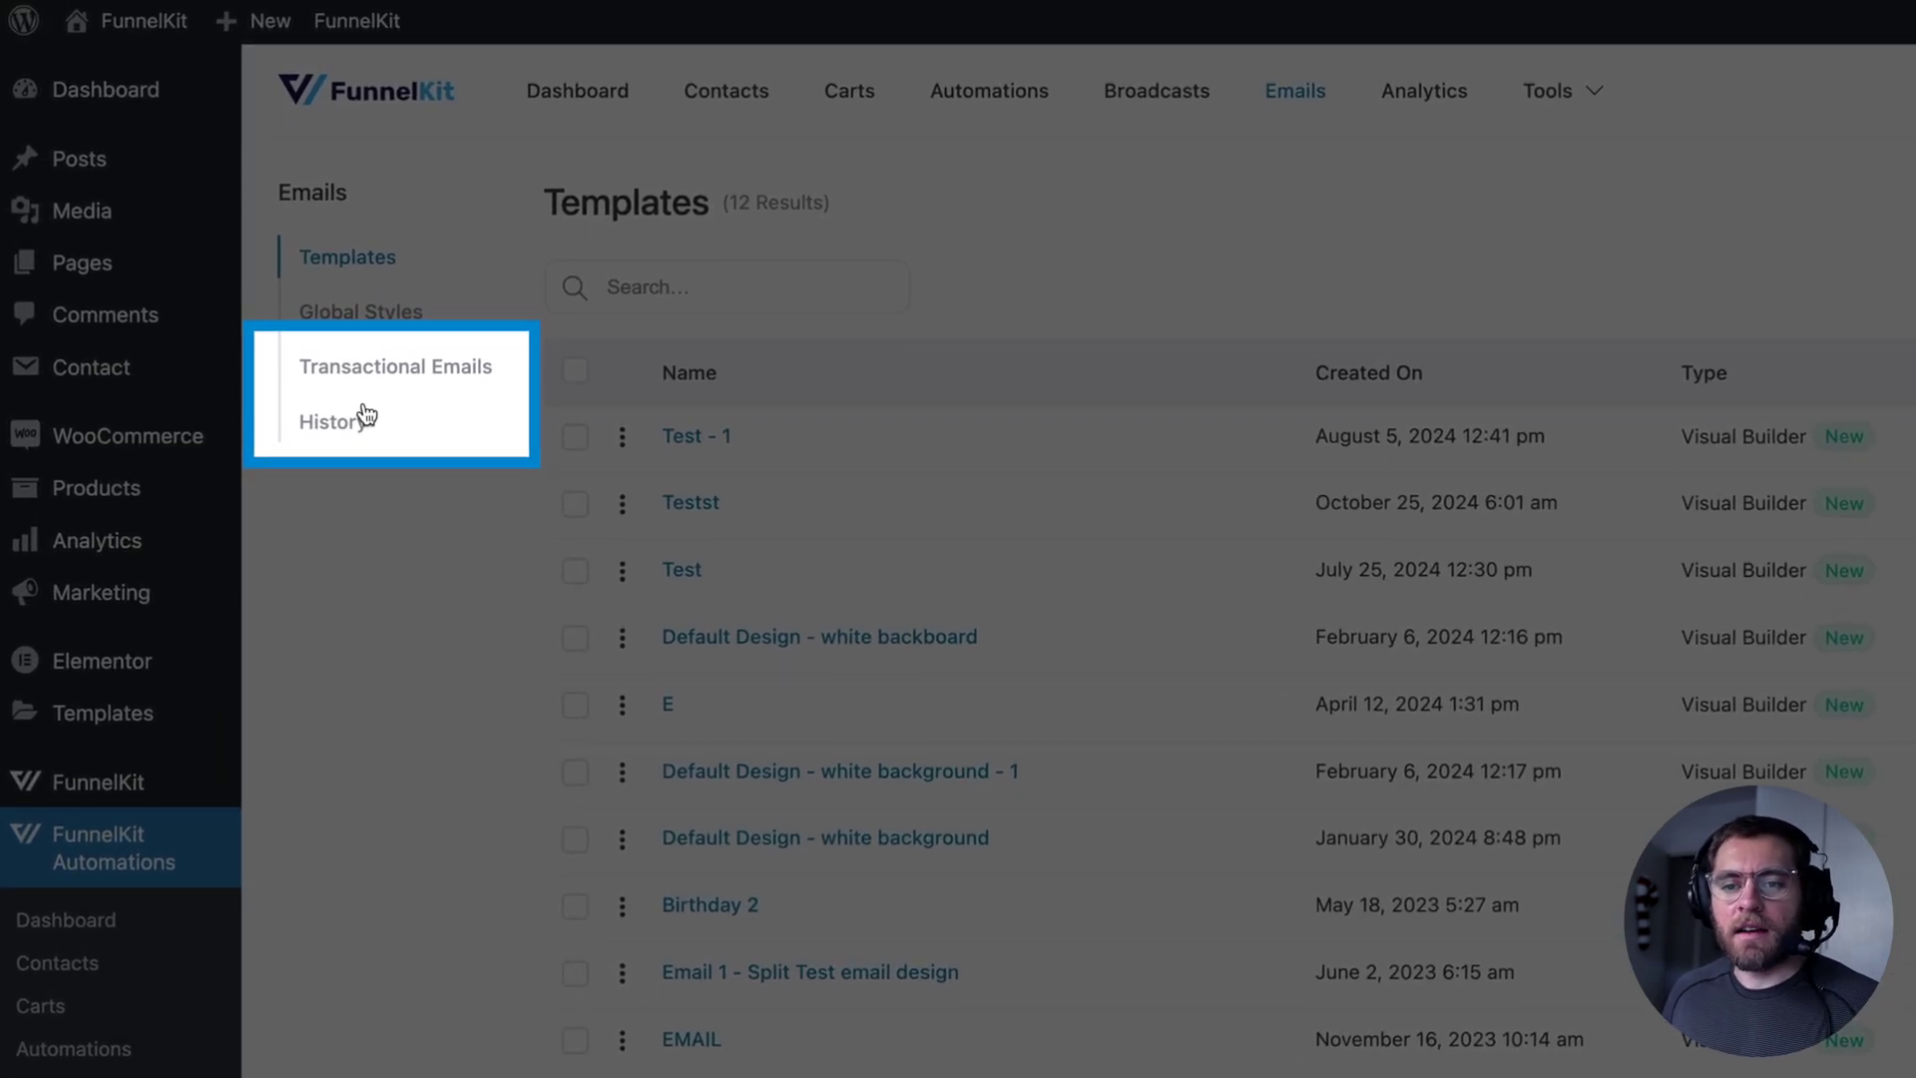
{"action": "left_click", "coordinate": [464, 367]}
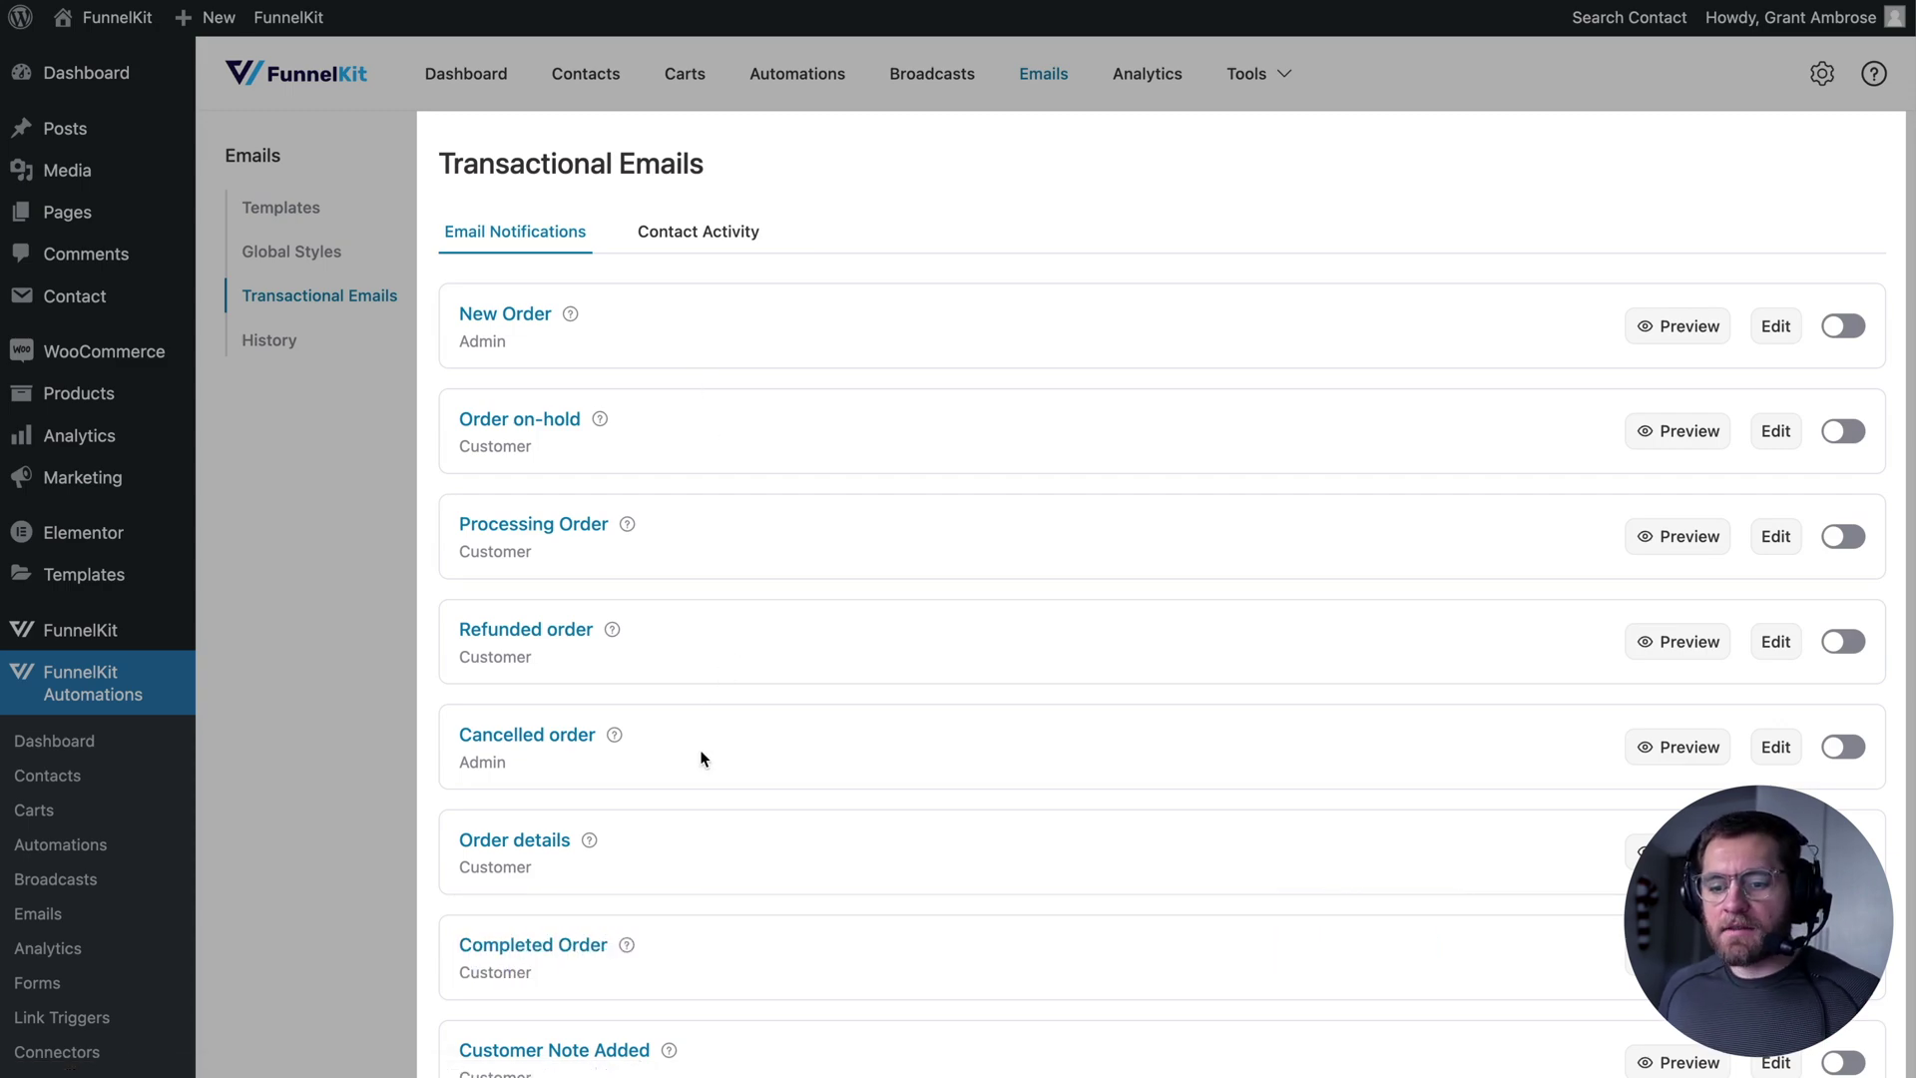
{"action": "scroll", "coordinate": [722, 827], "scroll_direction": "down", "scroll_amount": 3}
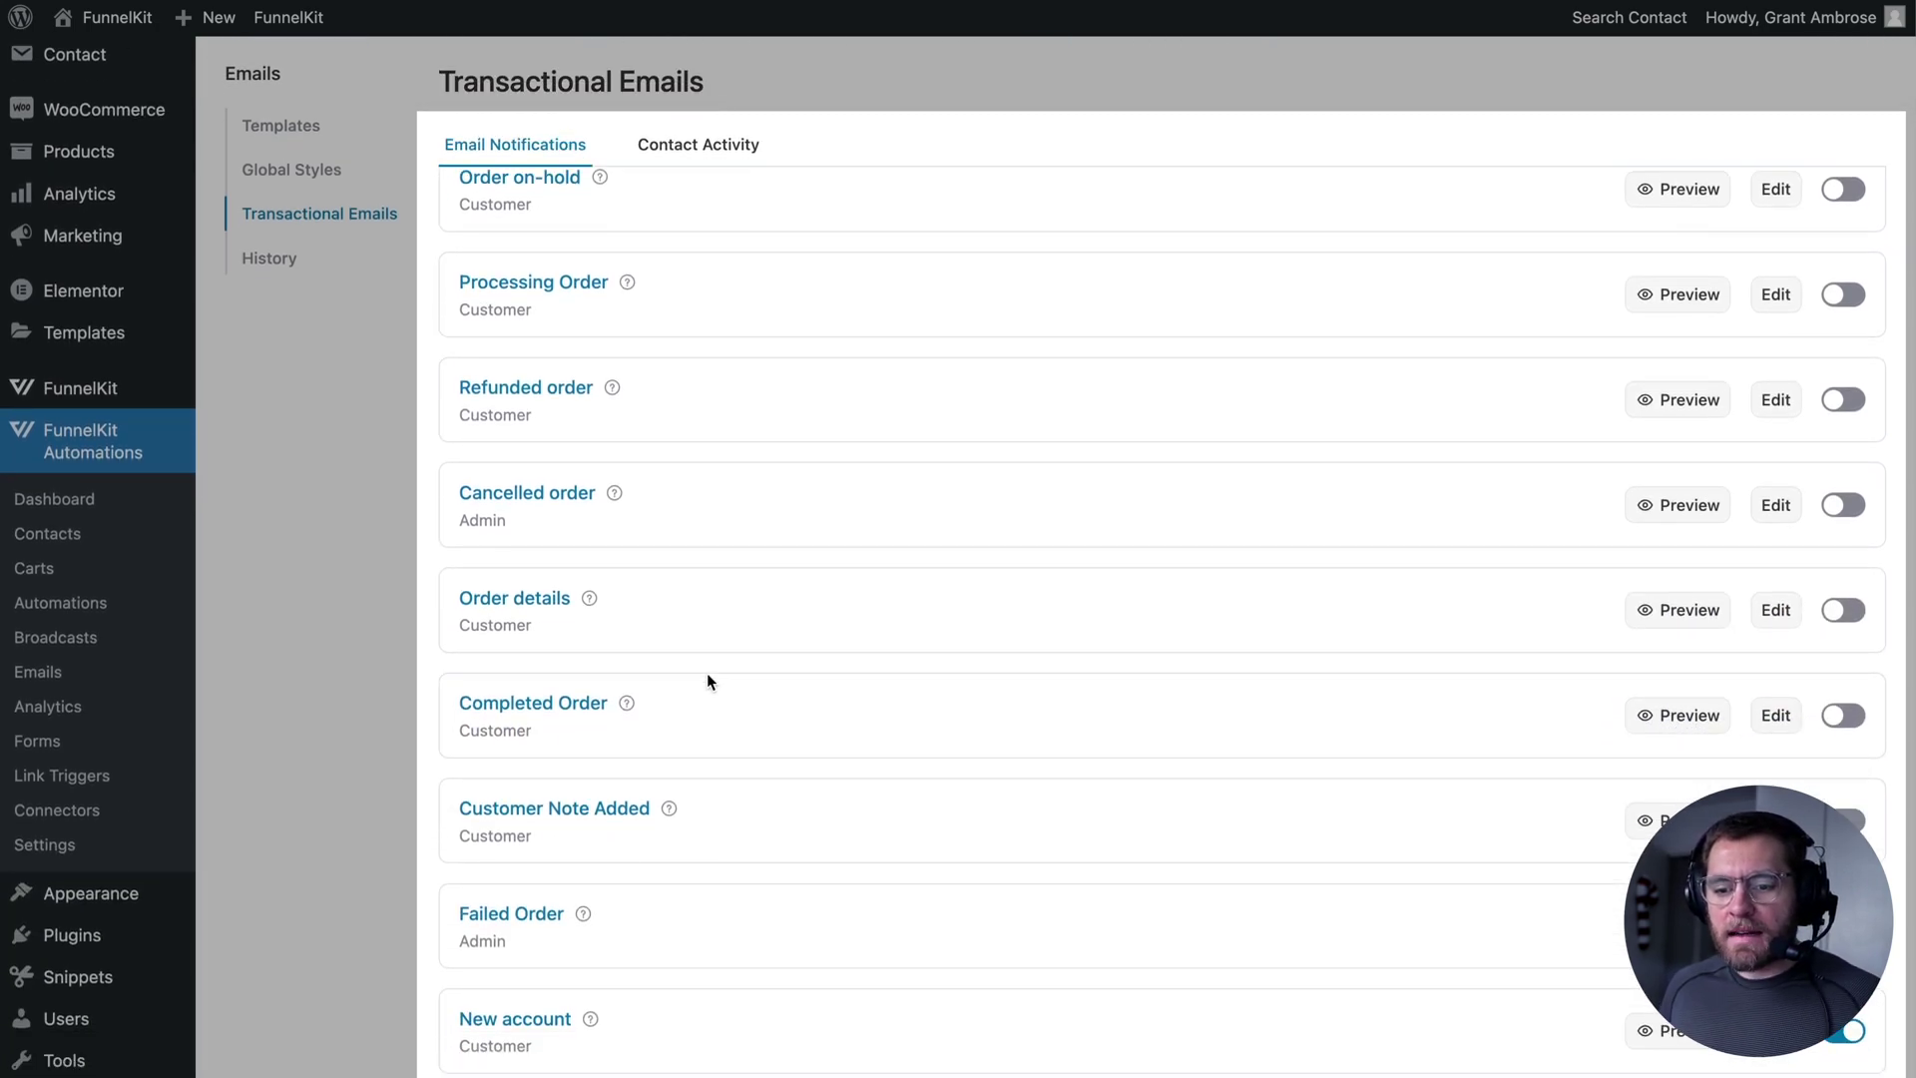
{"action": "scroll", "coordinate": [762, 826], "scroll_direction": "down", "scroll_amount": 2}
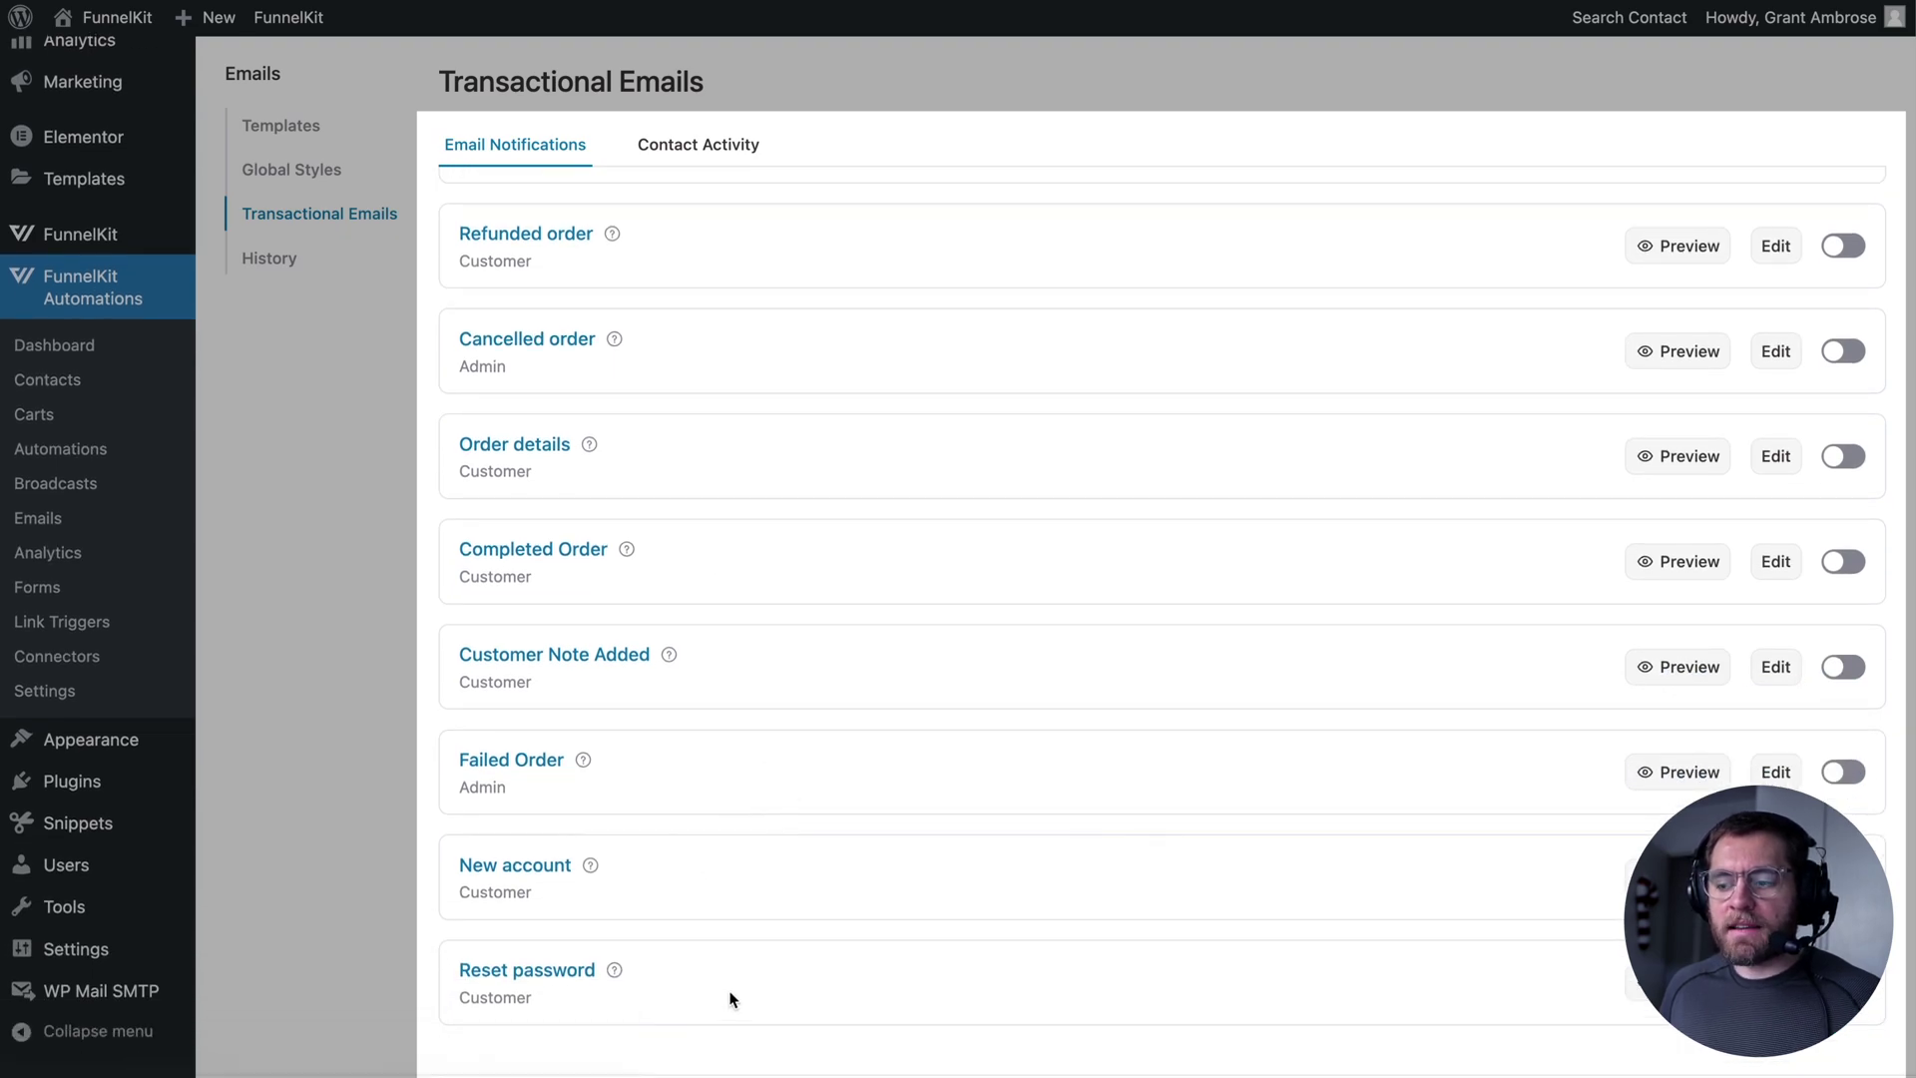
{"action": "scroll", "coordinate": [940, 910], "scroll_direction": "up", "scroll_amount": 5}
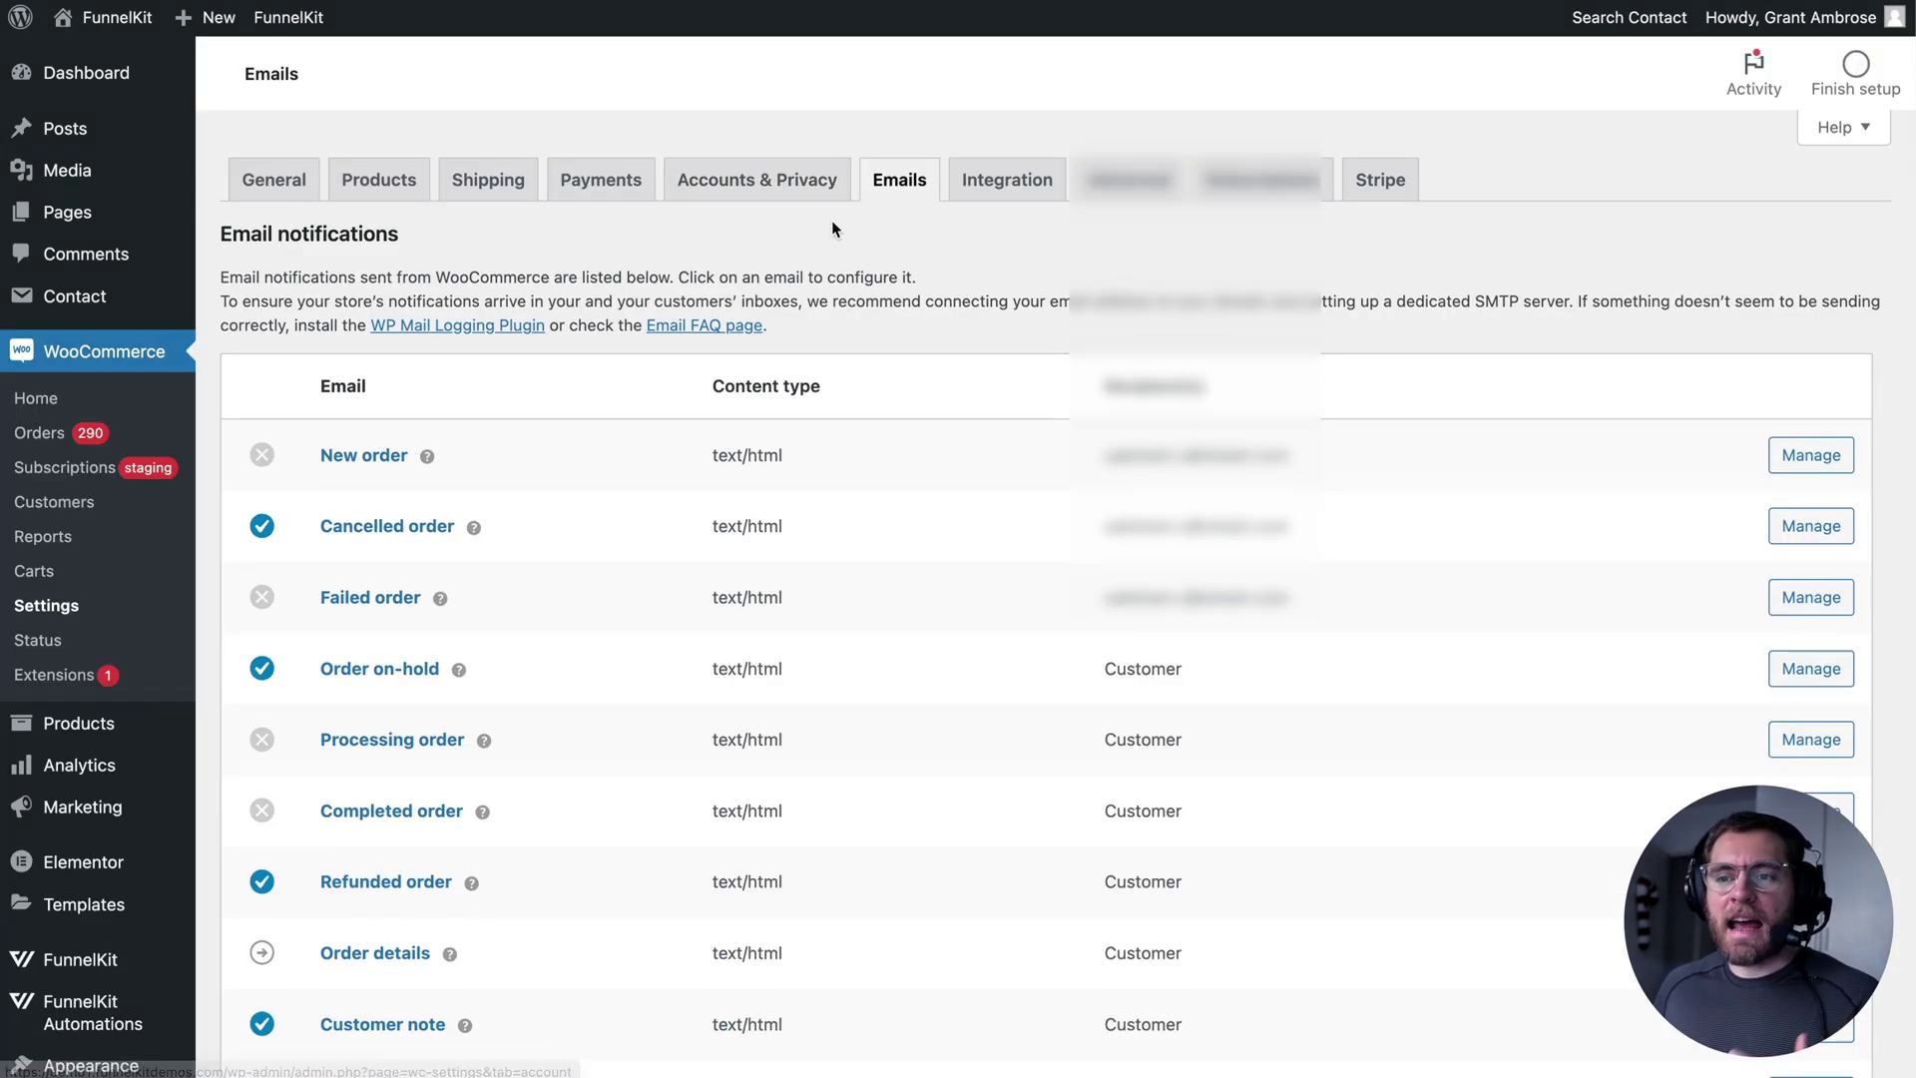
- Scroll through the order email notifications to check which are enabled
{"action": "scroll", "coordinate": [832, 226], "scroll_direction": "down", "scroll_amount": 3}
{"action": "scroll", "coordinate": [832, 226], "scroll_direction": "down", "scroll_amount": 4}
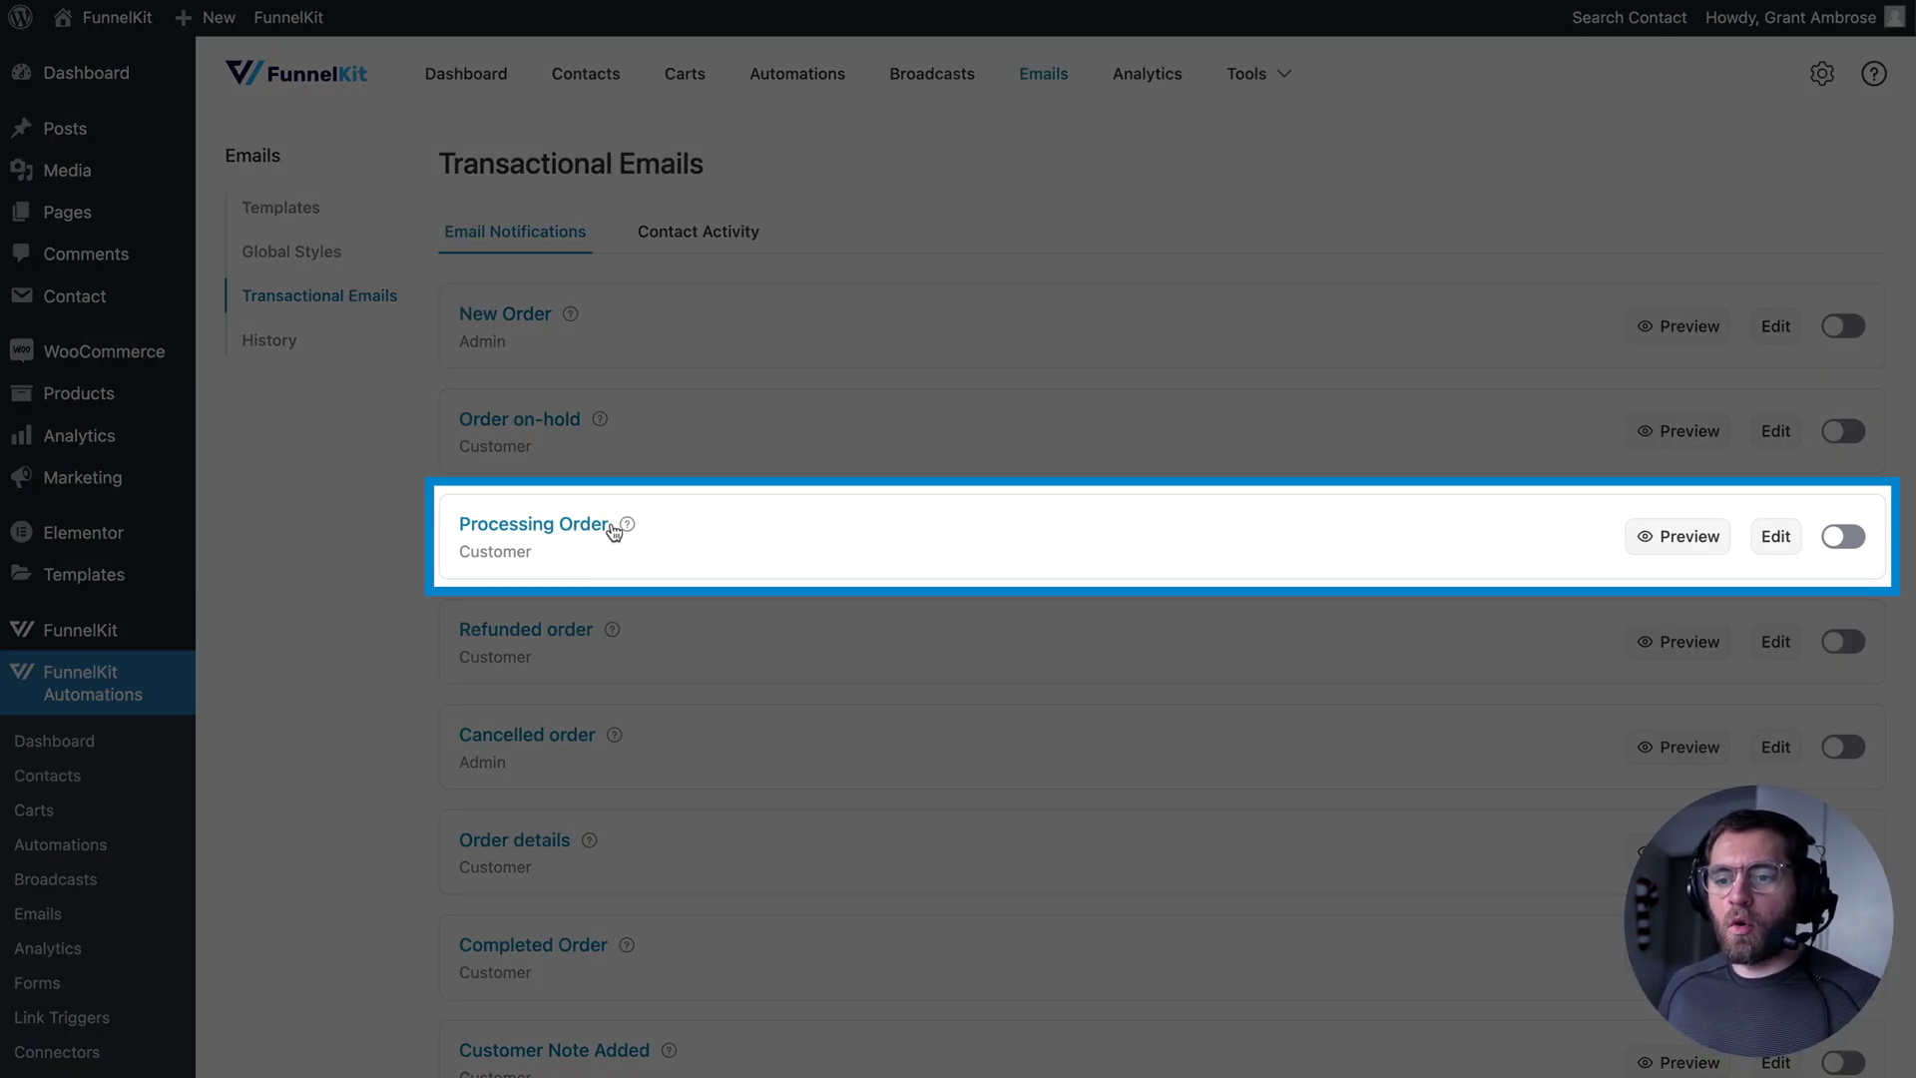
- Edit the Processing Order email, loading its Utopia-branded template in the builder
{"action": "mouse_move", "coordinate": [627, 523]}
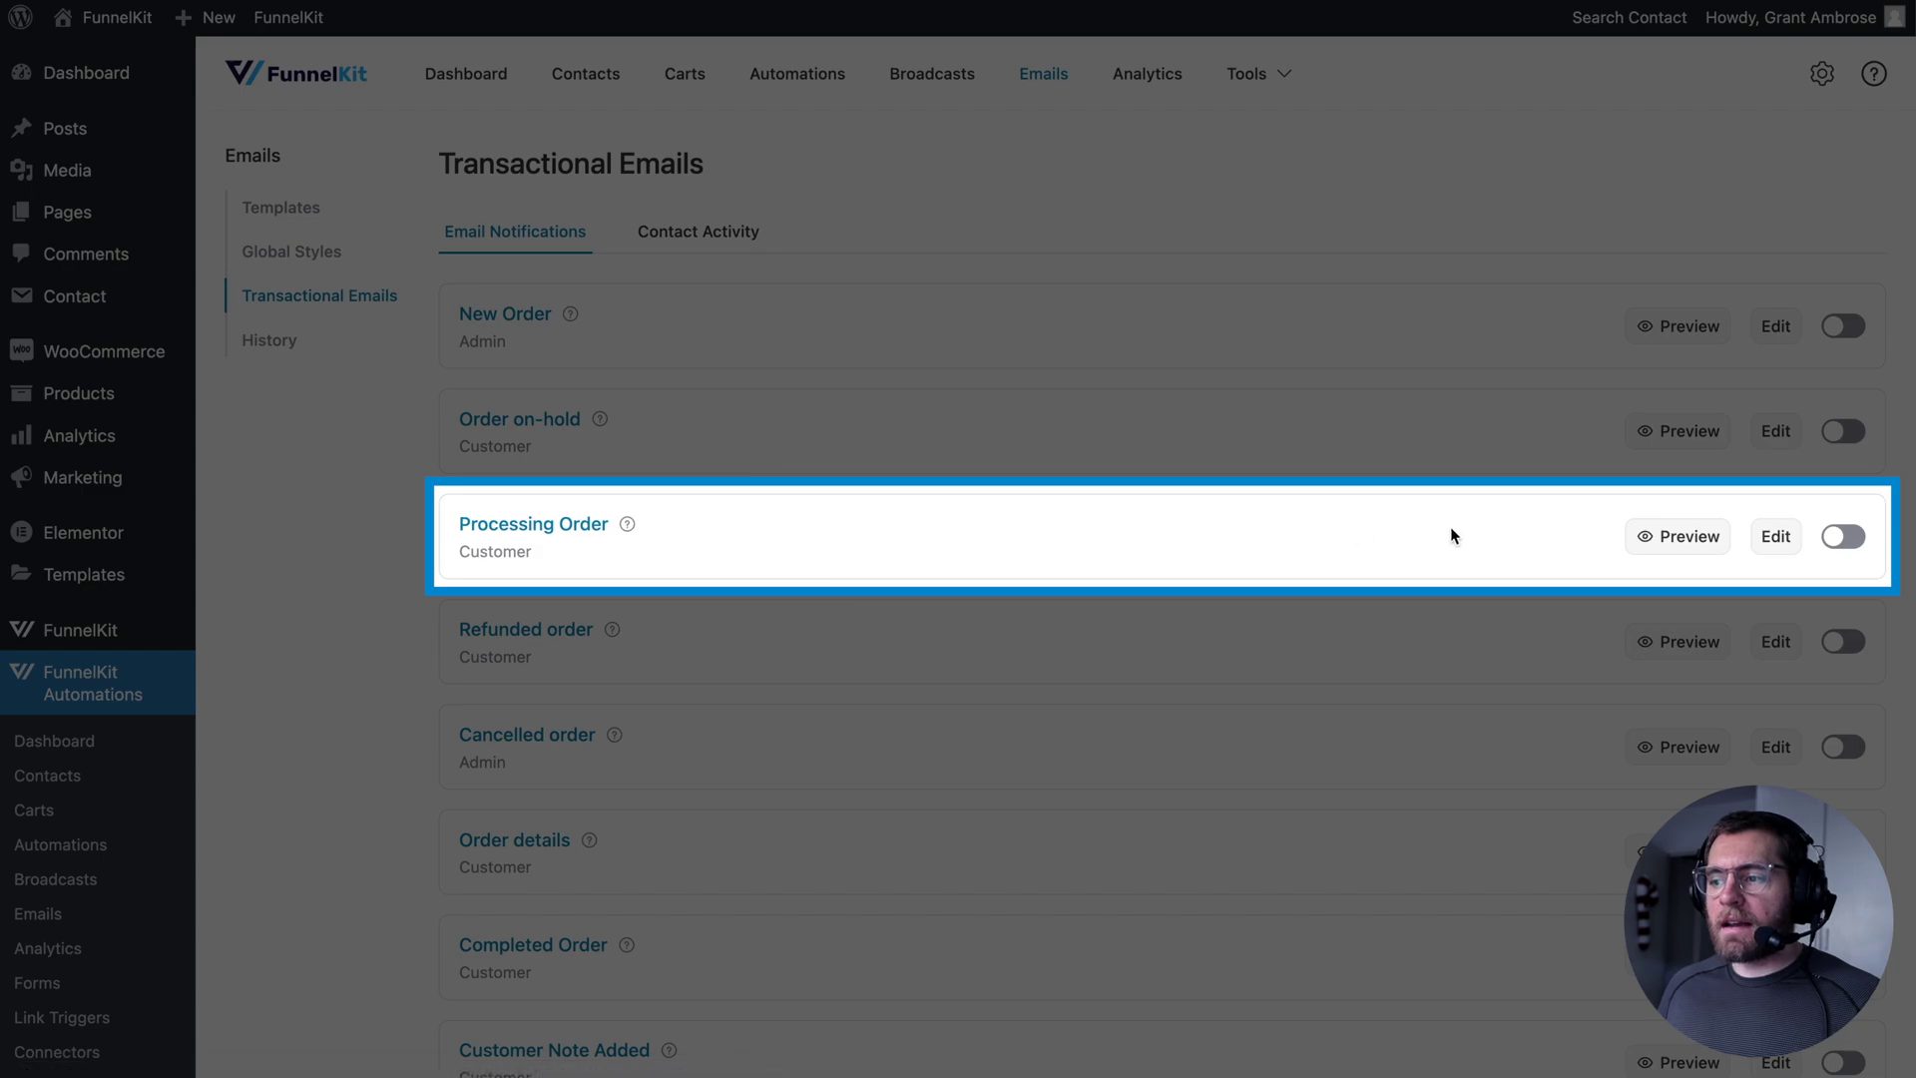
{"action": "left_click", "coordinate": [1764, 534]}
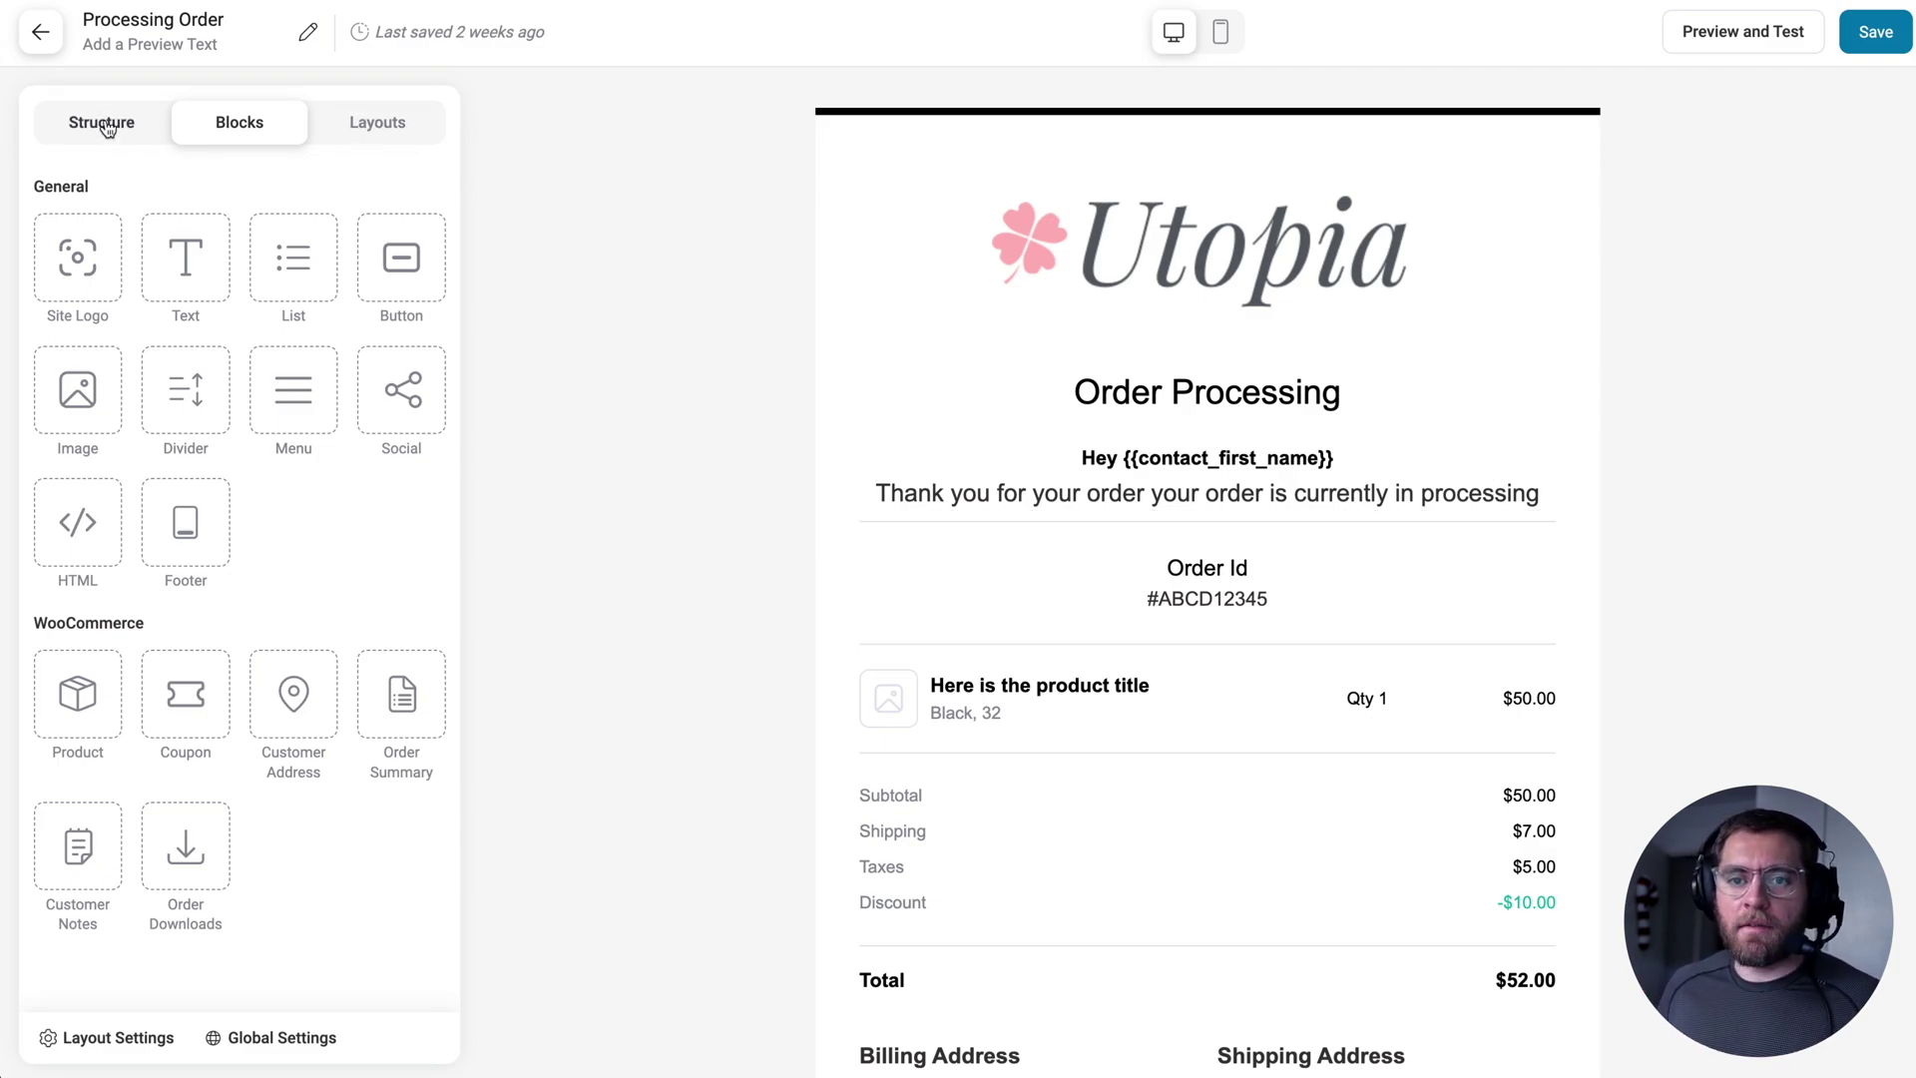
- Add a one-column row below the Utopia logo and drop a Coupon block into it
{"action": "left_click", "coordinate": [70, 124]}
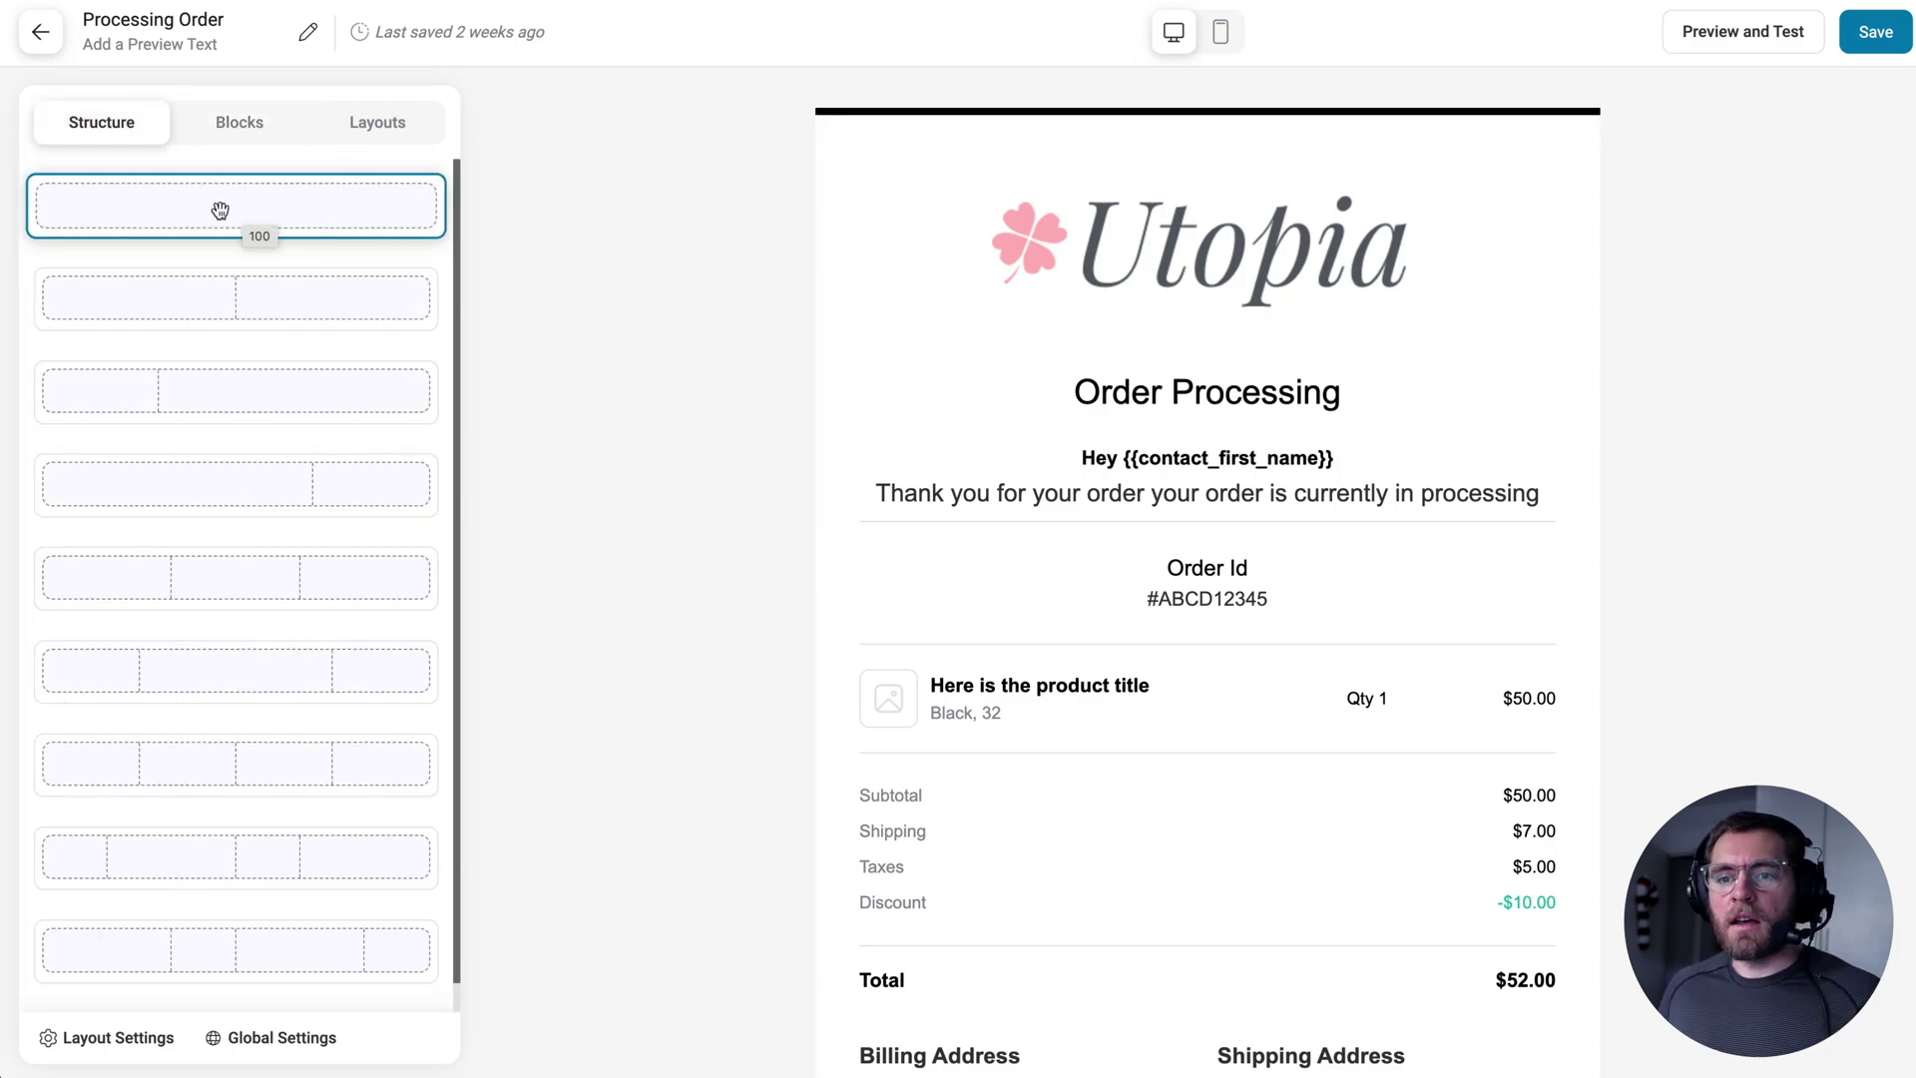
{"action": "left_click_drag", "start_coordinate": [219, 205], "coordinate": [752, 309]}
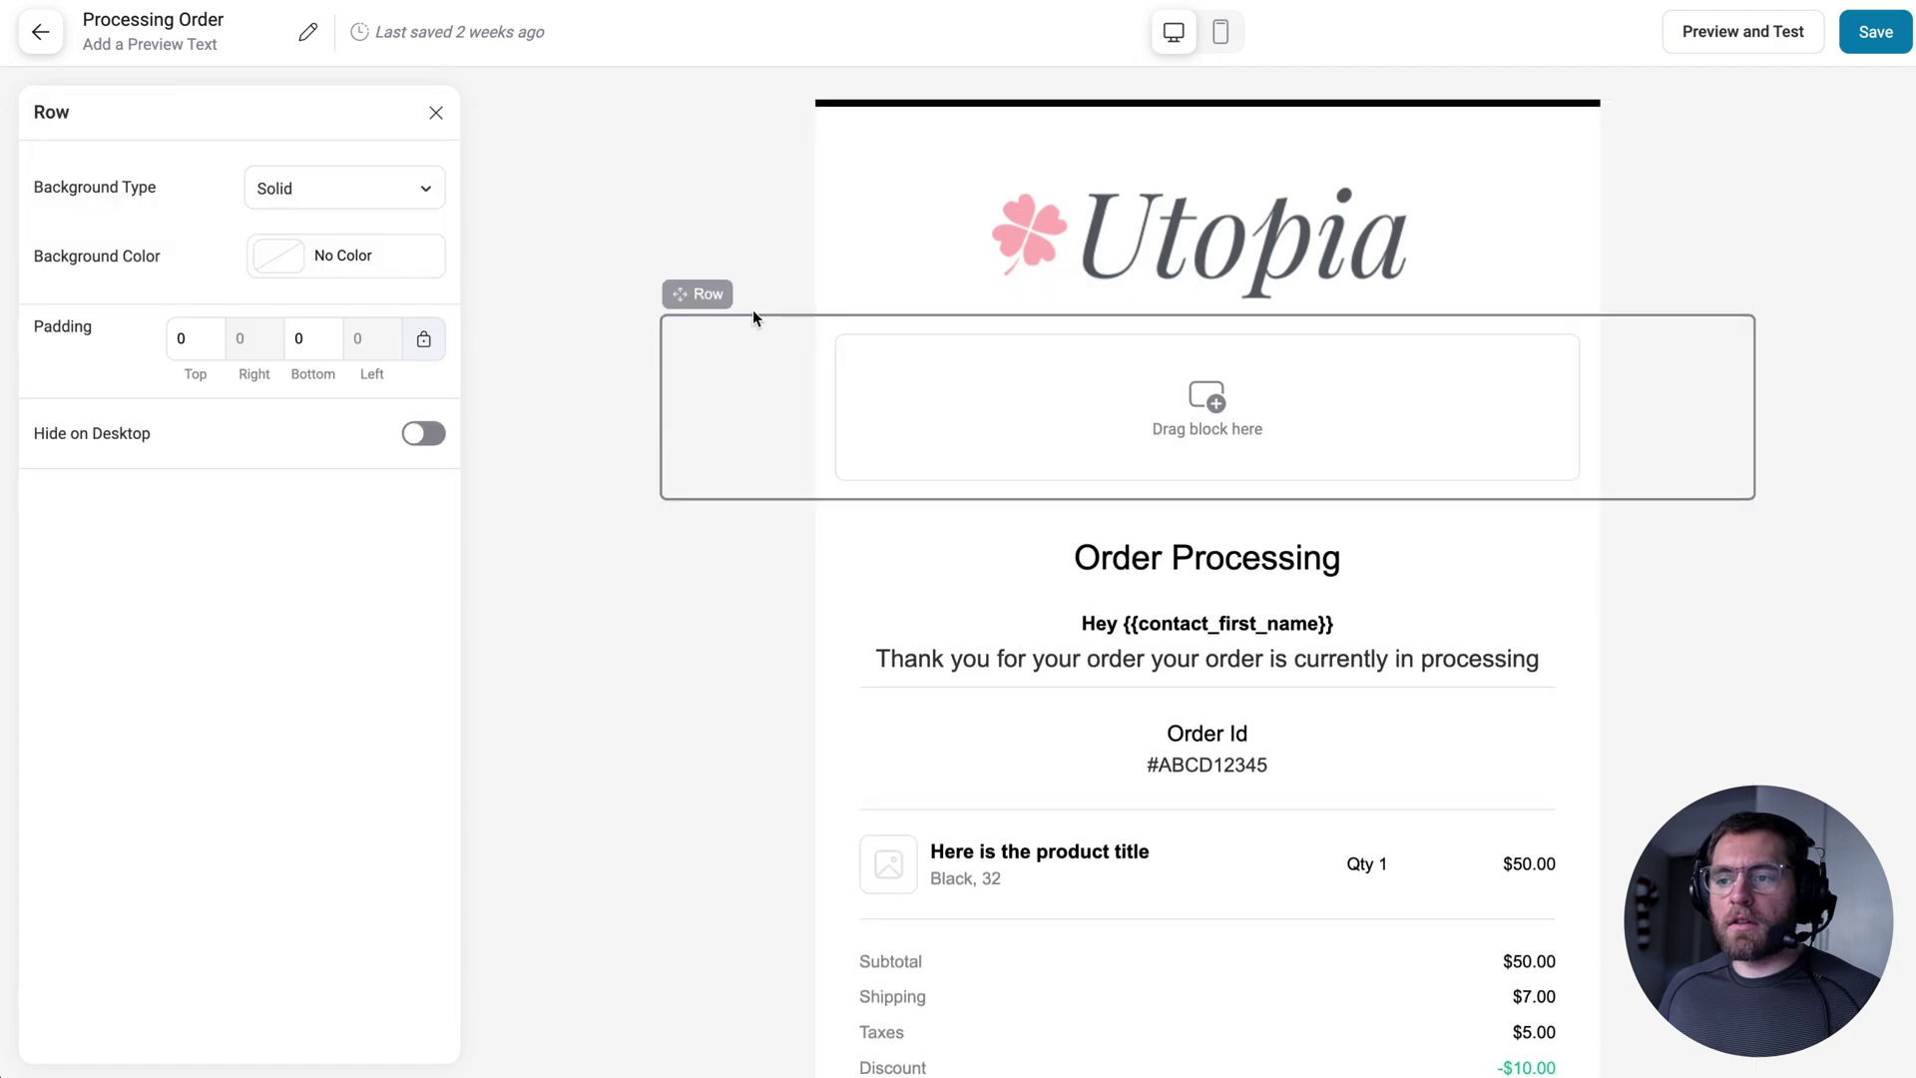
{"action": "left_click", "coordinate": [436, 112]}
{"action": "left_click", "coordinate": [253, 118]}
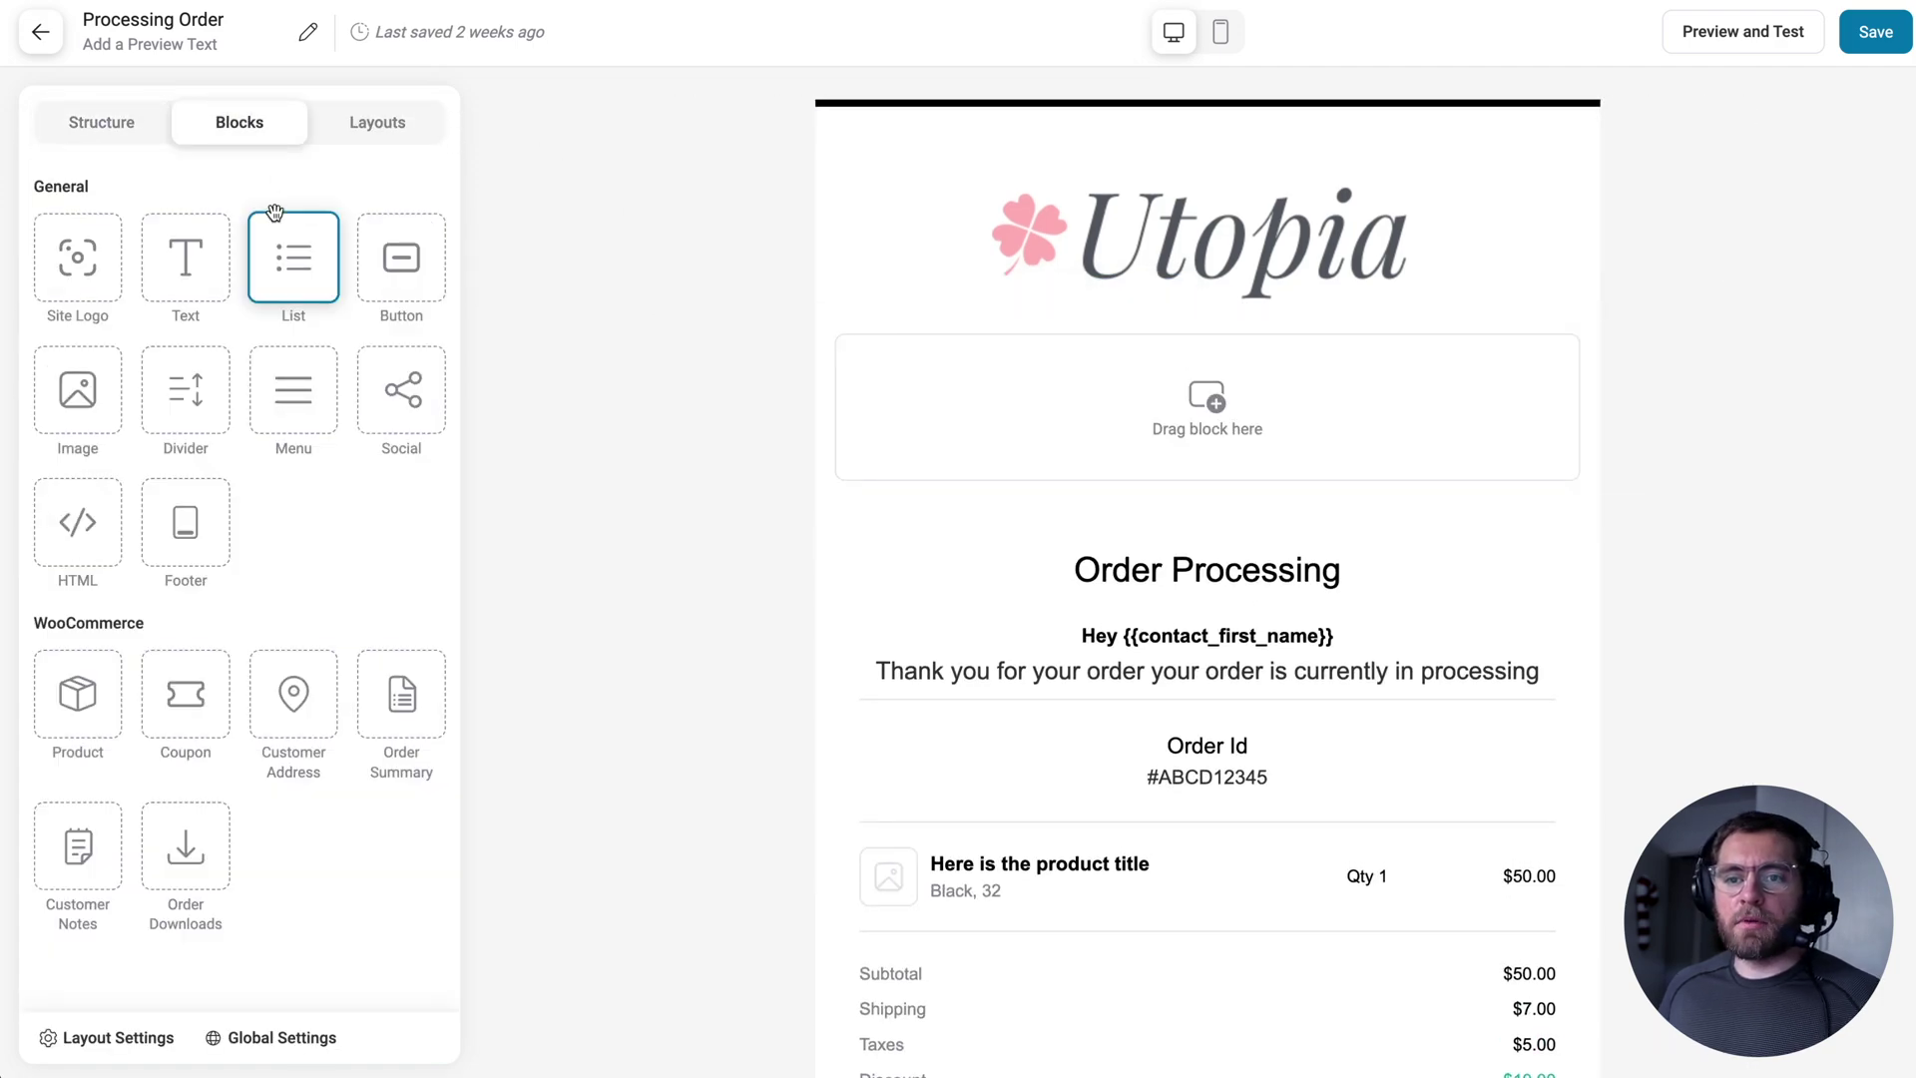
{"action": "left_click_drag", "start_coordinate": [186, 693], "coordinate": [935, 395]}
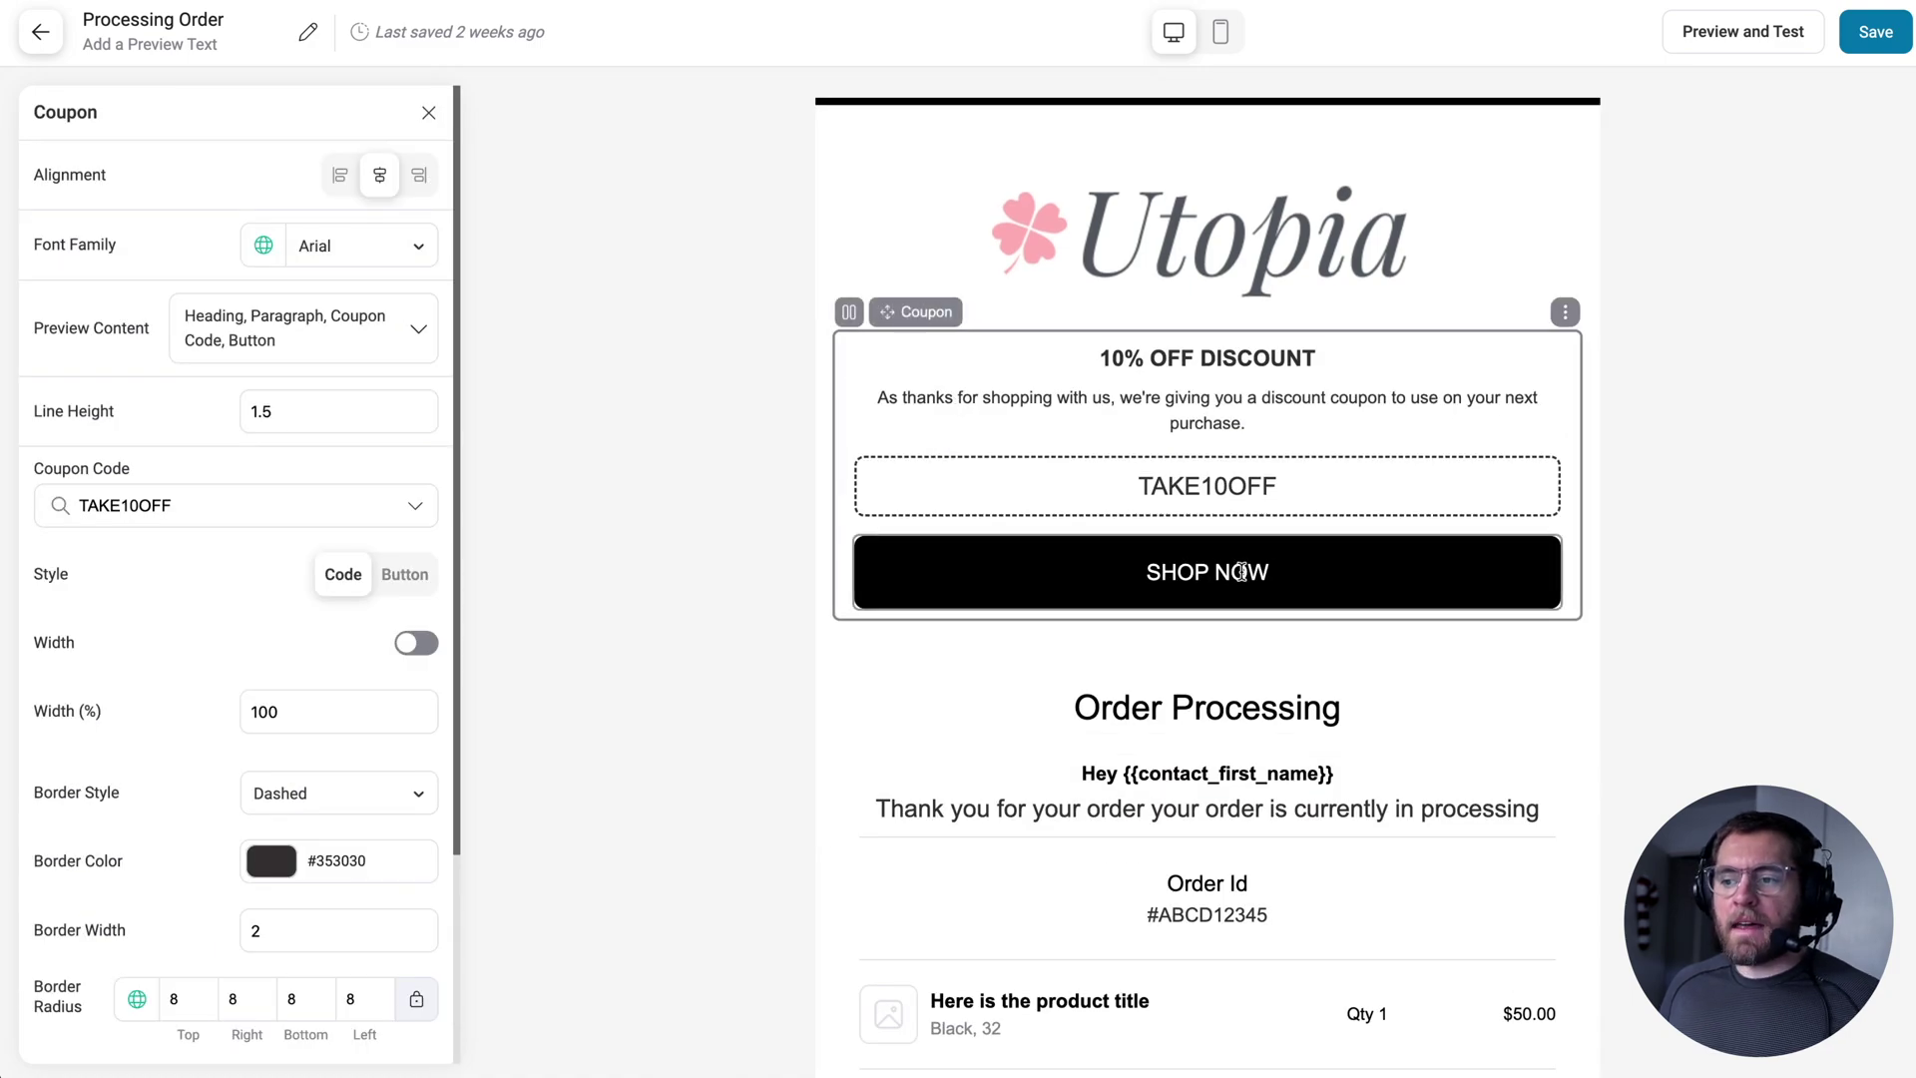
- Turn the coupon's SHOP NOW button green, then delete the whole discount row
{"action": "left_click", "coordinate": [1247, 572]}
{"action": "left_click", "coordinate": [1366, 647]}
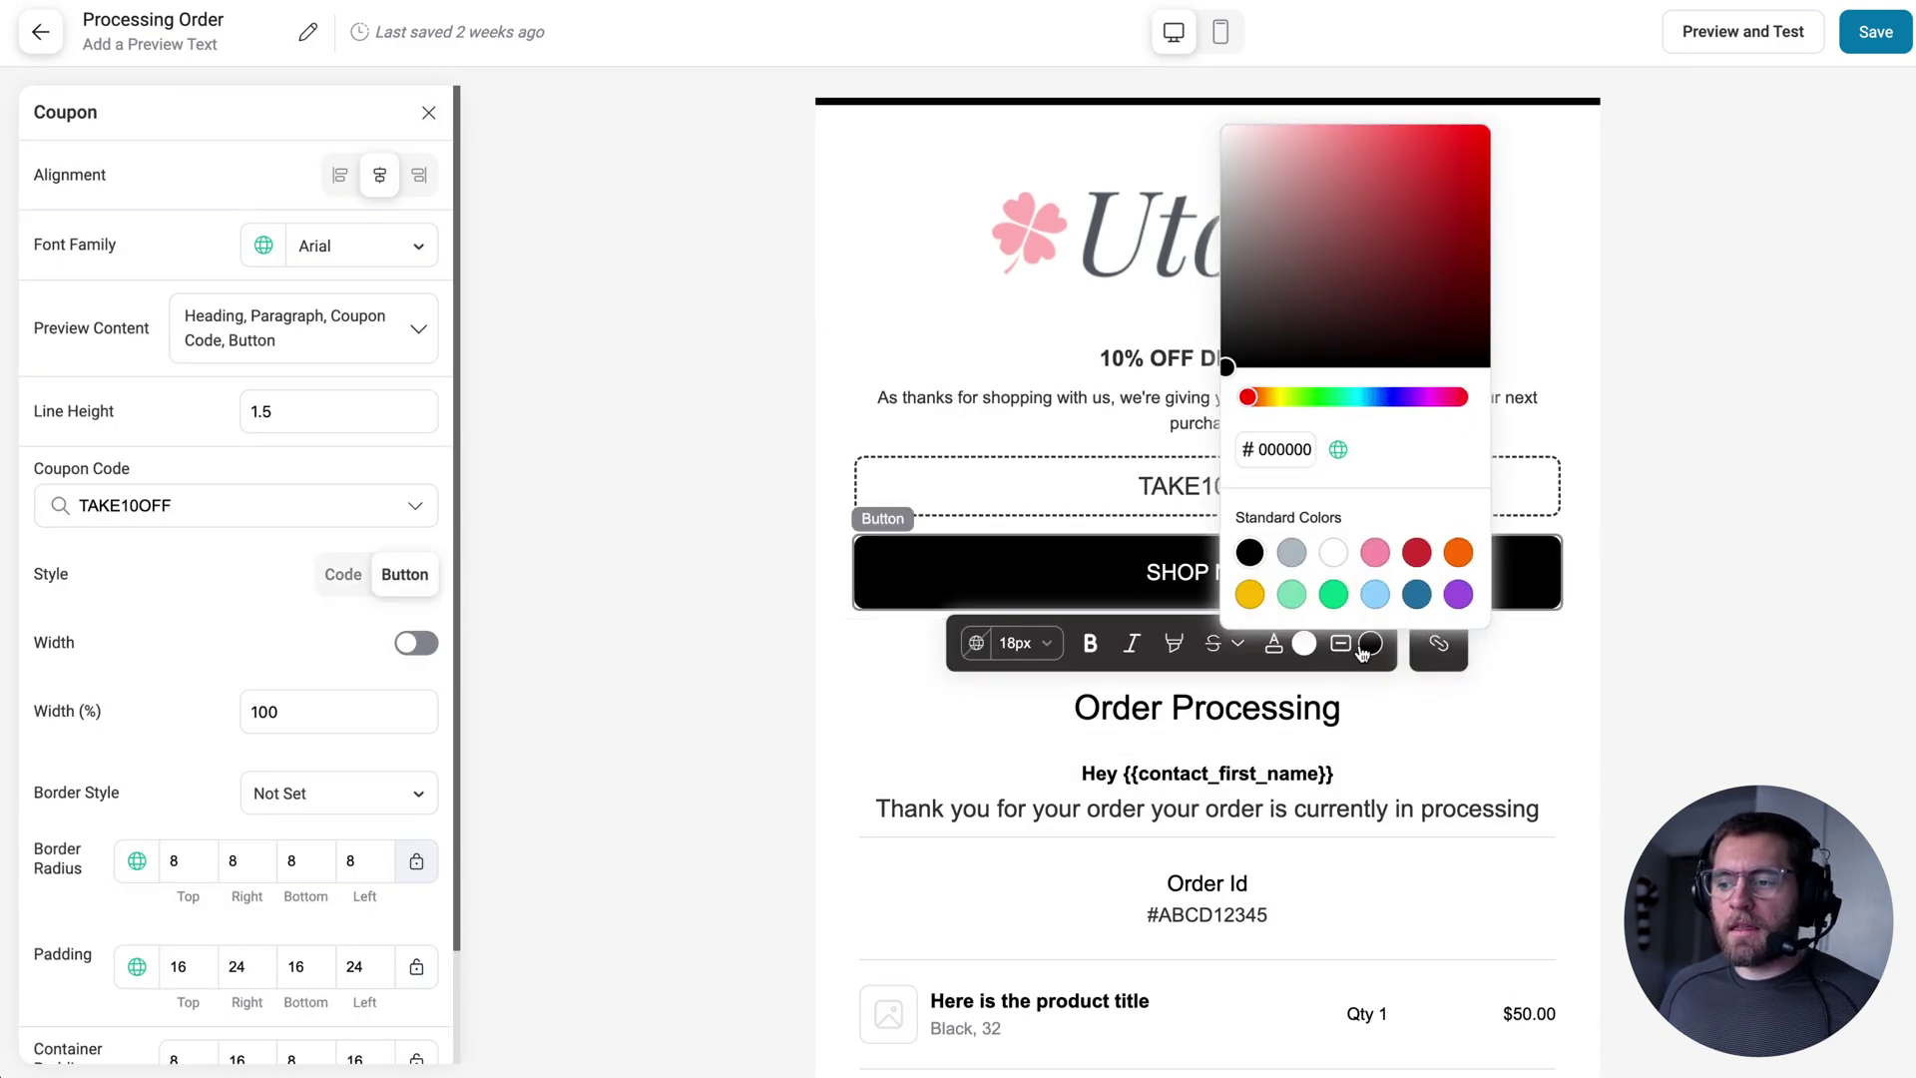
{"action": "left_click", "coordinate": [1333, 595]}
{"action": "left_click", "coordinate": [697, 626]}
{"action": "left_click", "coordinate": [715, 499]}
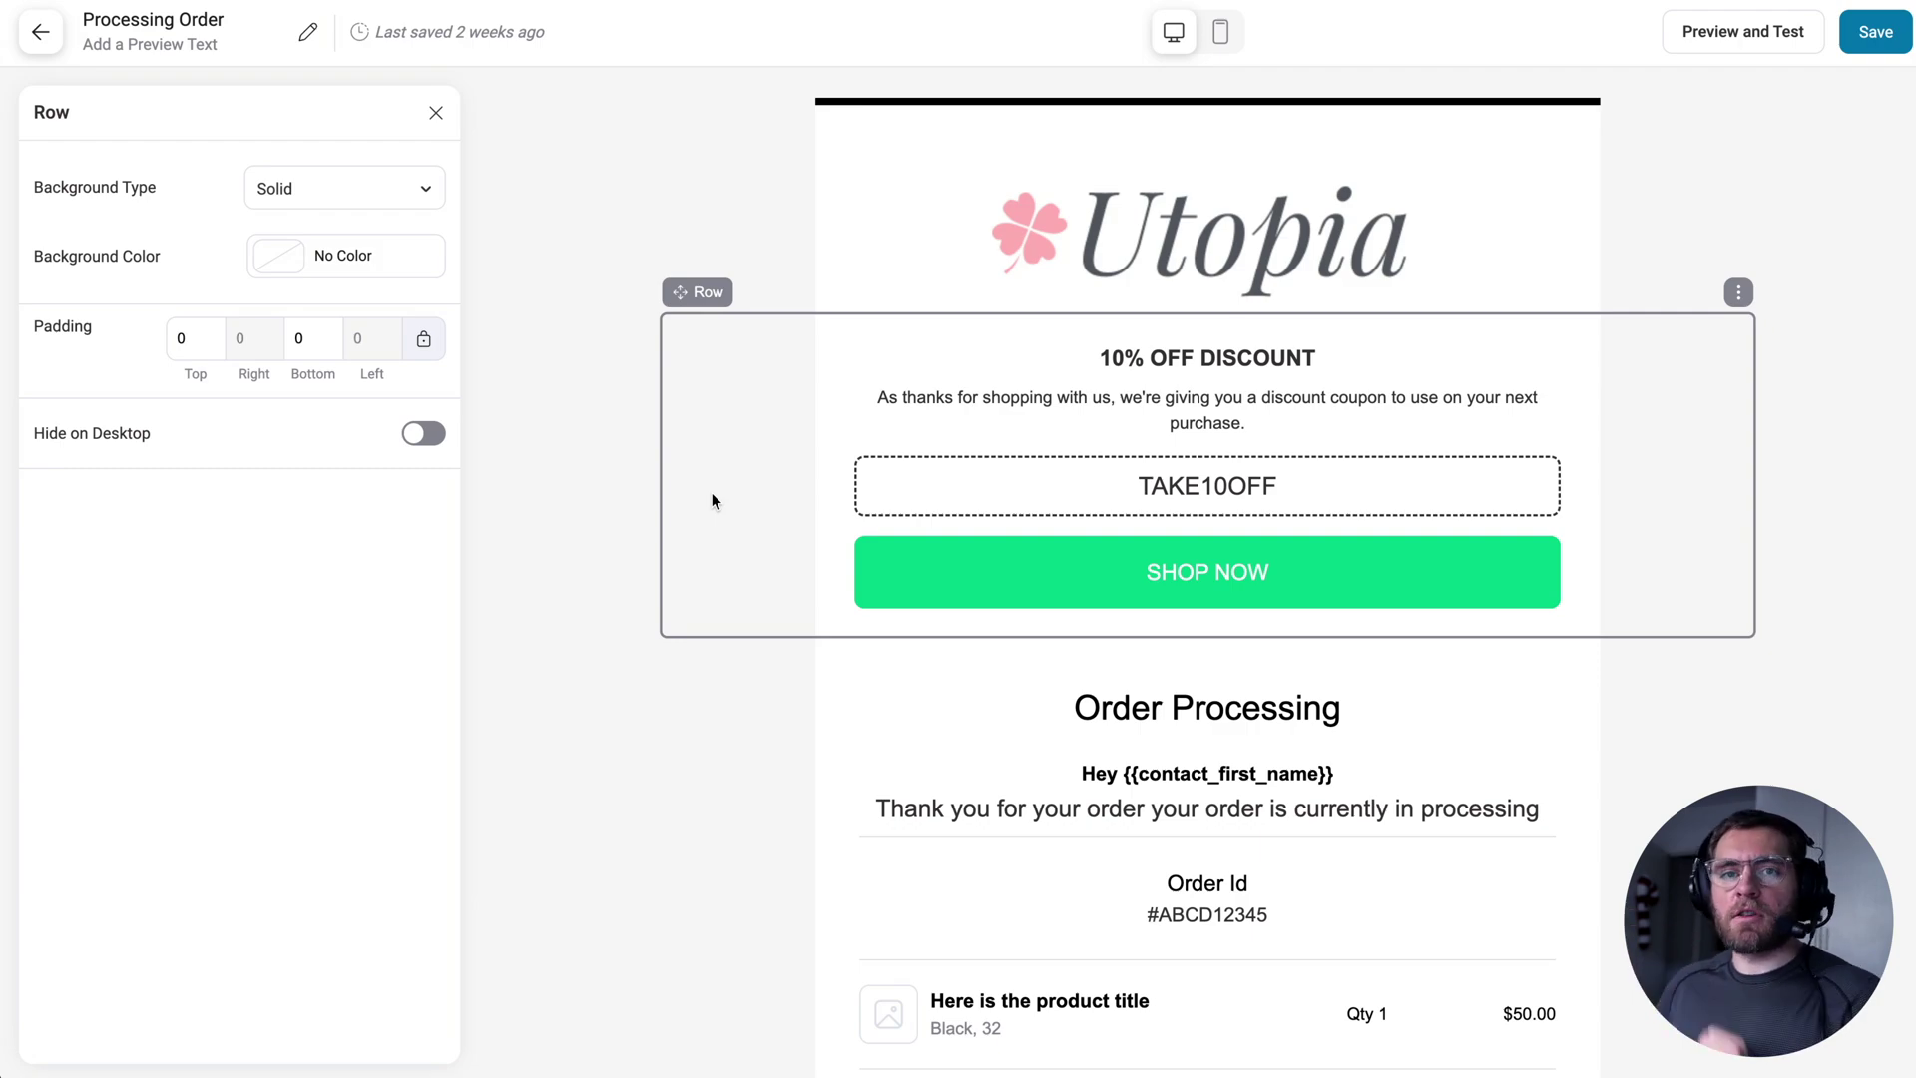
{"action": "left_click", "coordinate": [1738, 292]}
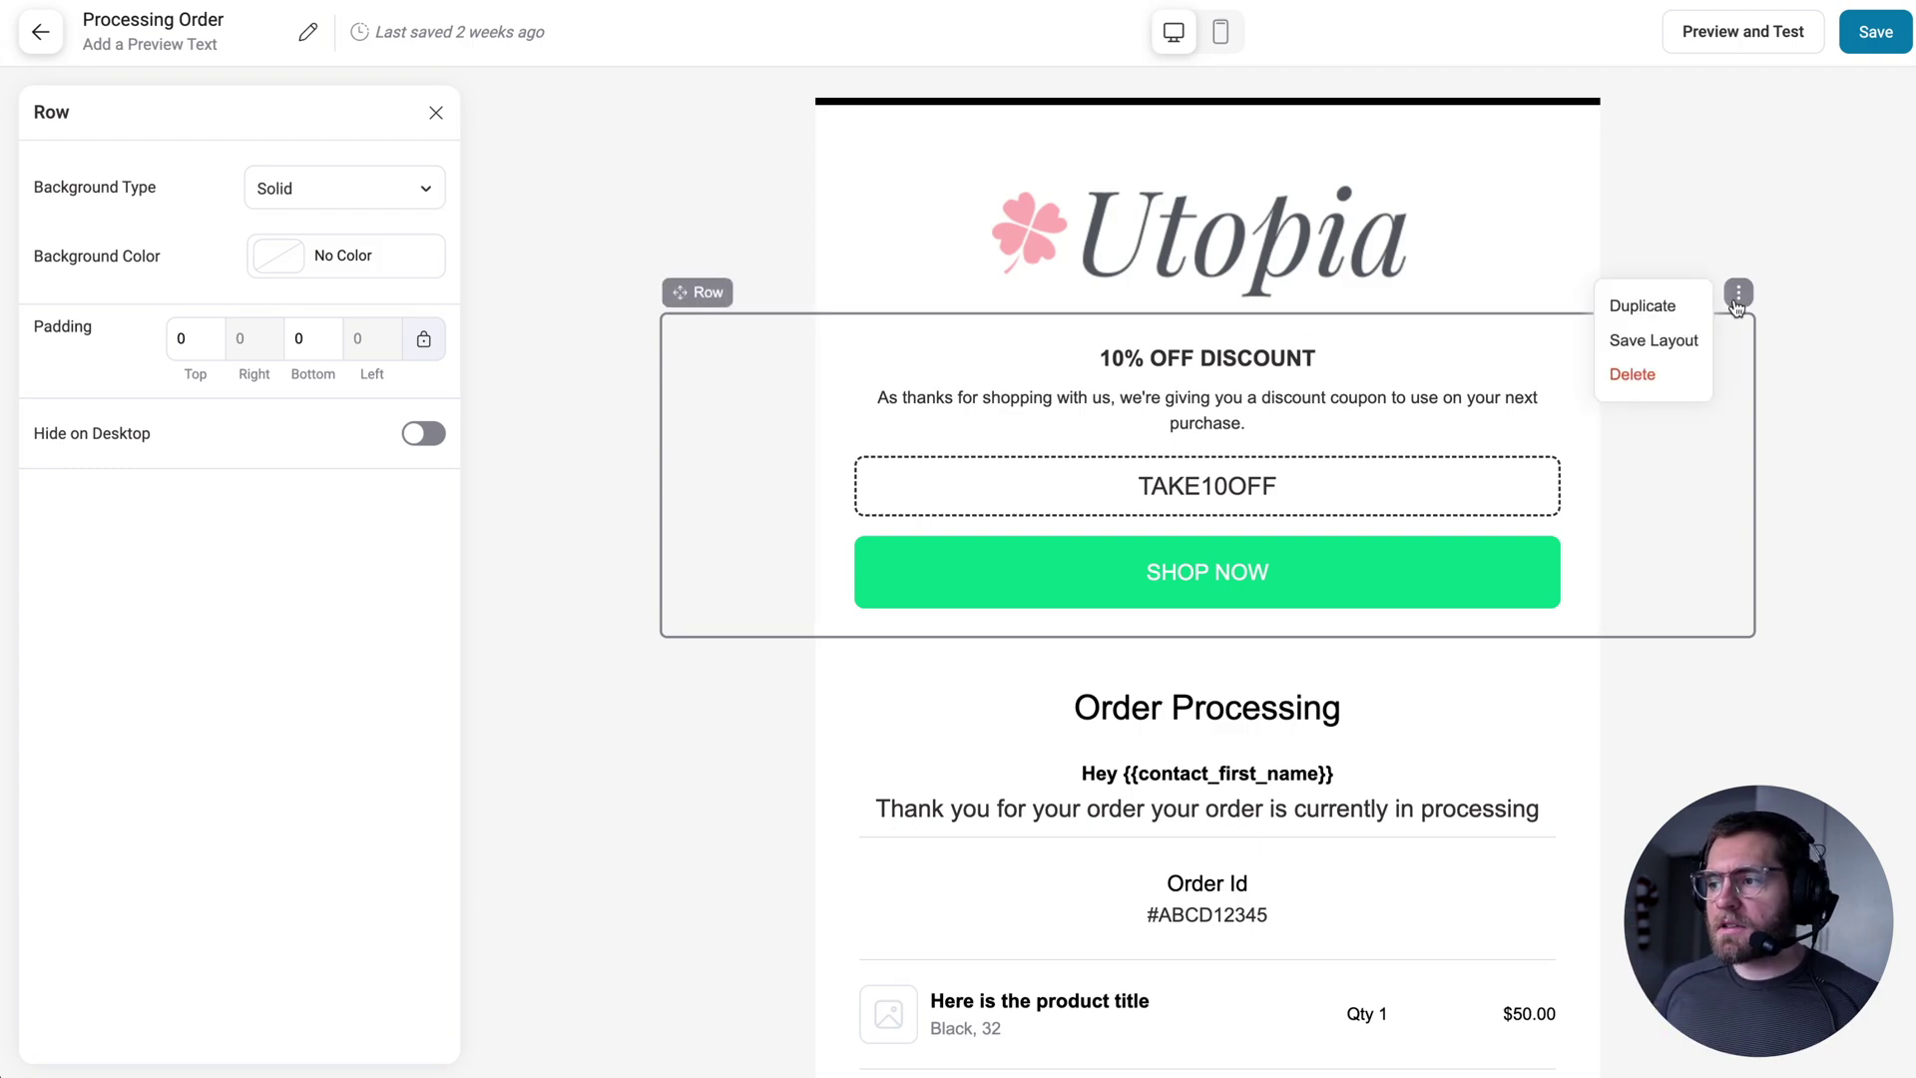
{"action": "left_click", "coordinate": [1677, 380]}
- Set the Utopia logo's width to 50%
{"action": "left_click", "coordinate": [1317, 261]}
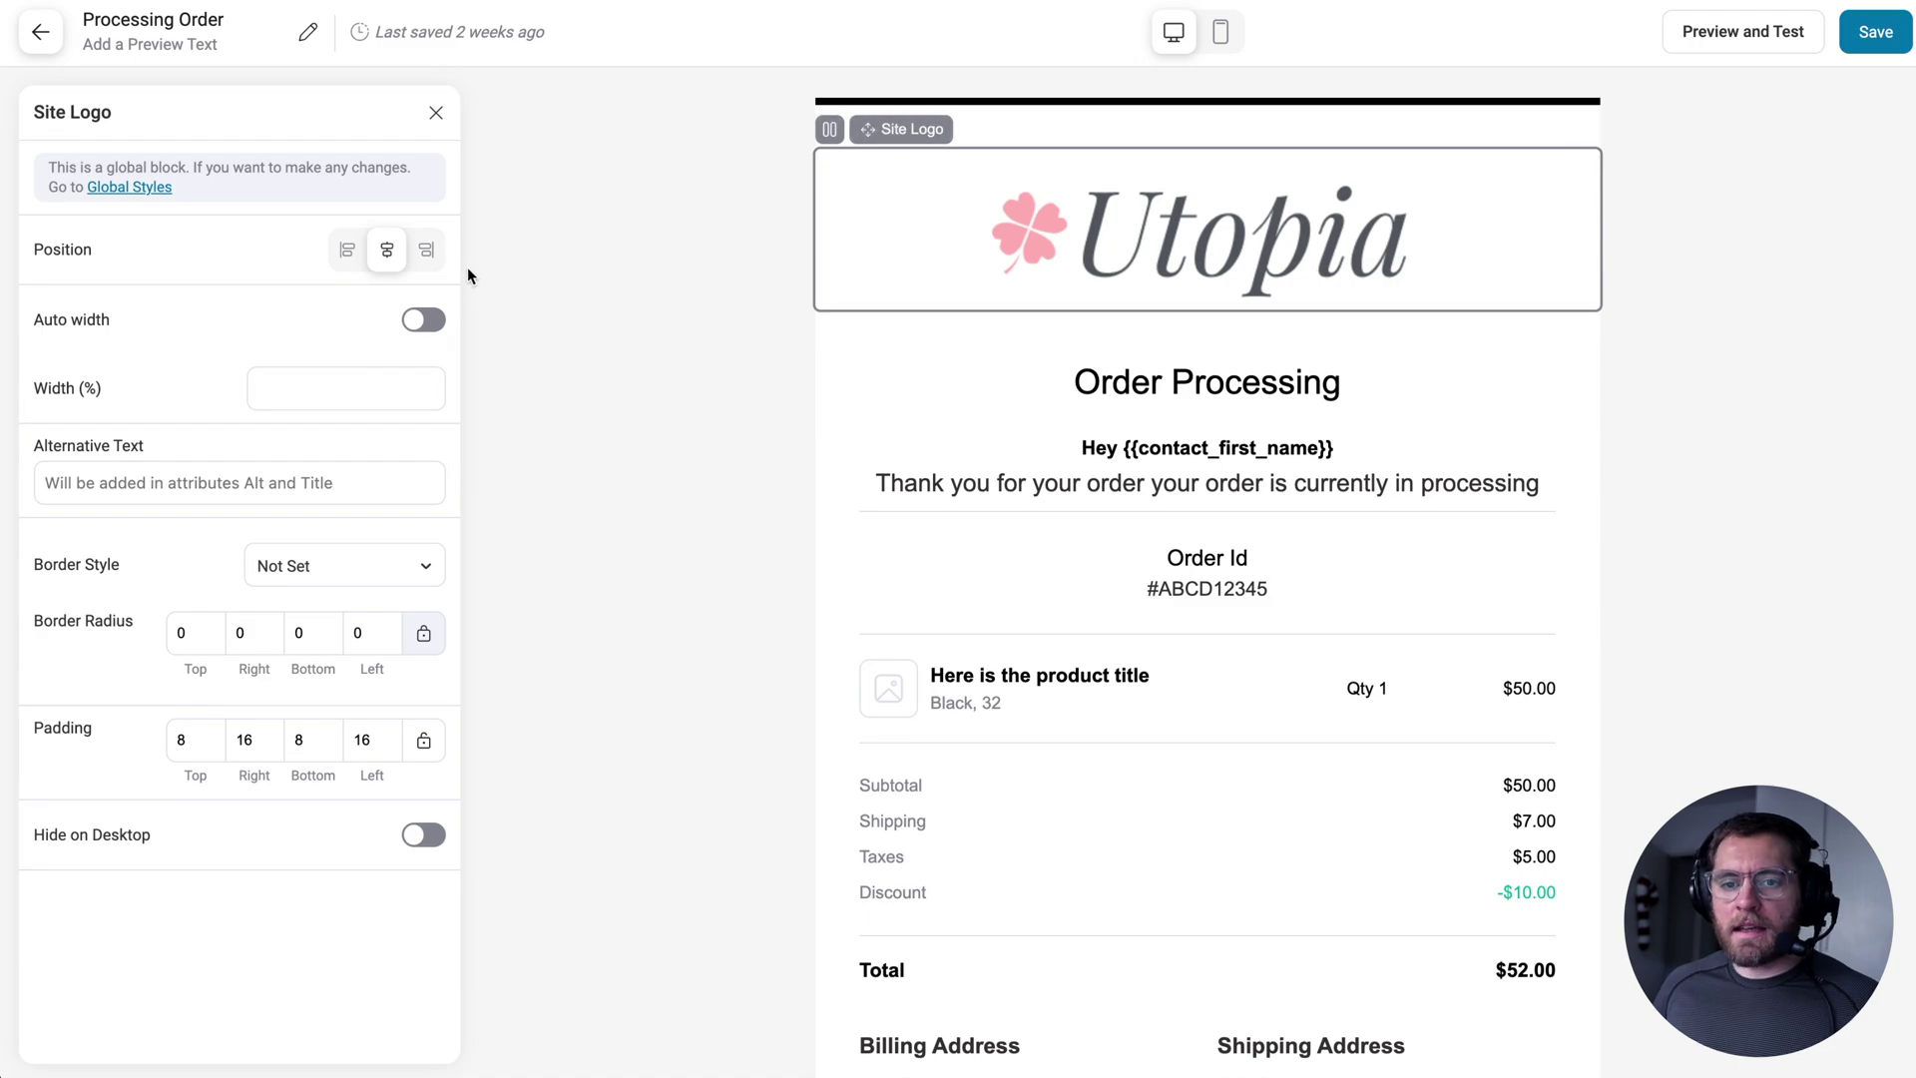
{"action": "left_click", "coordinate": [361, 384]}
{"action": "type", "text": "50"}
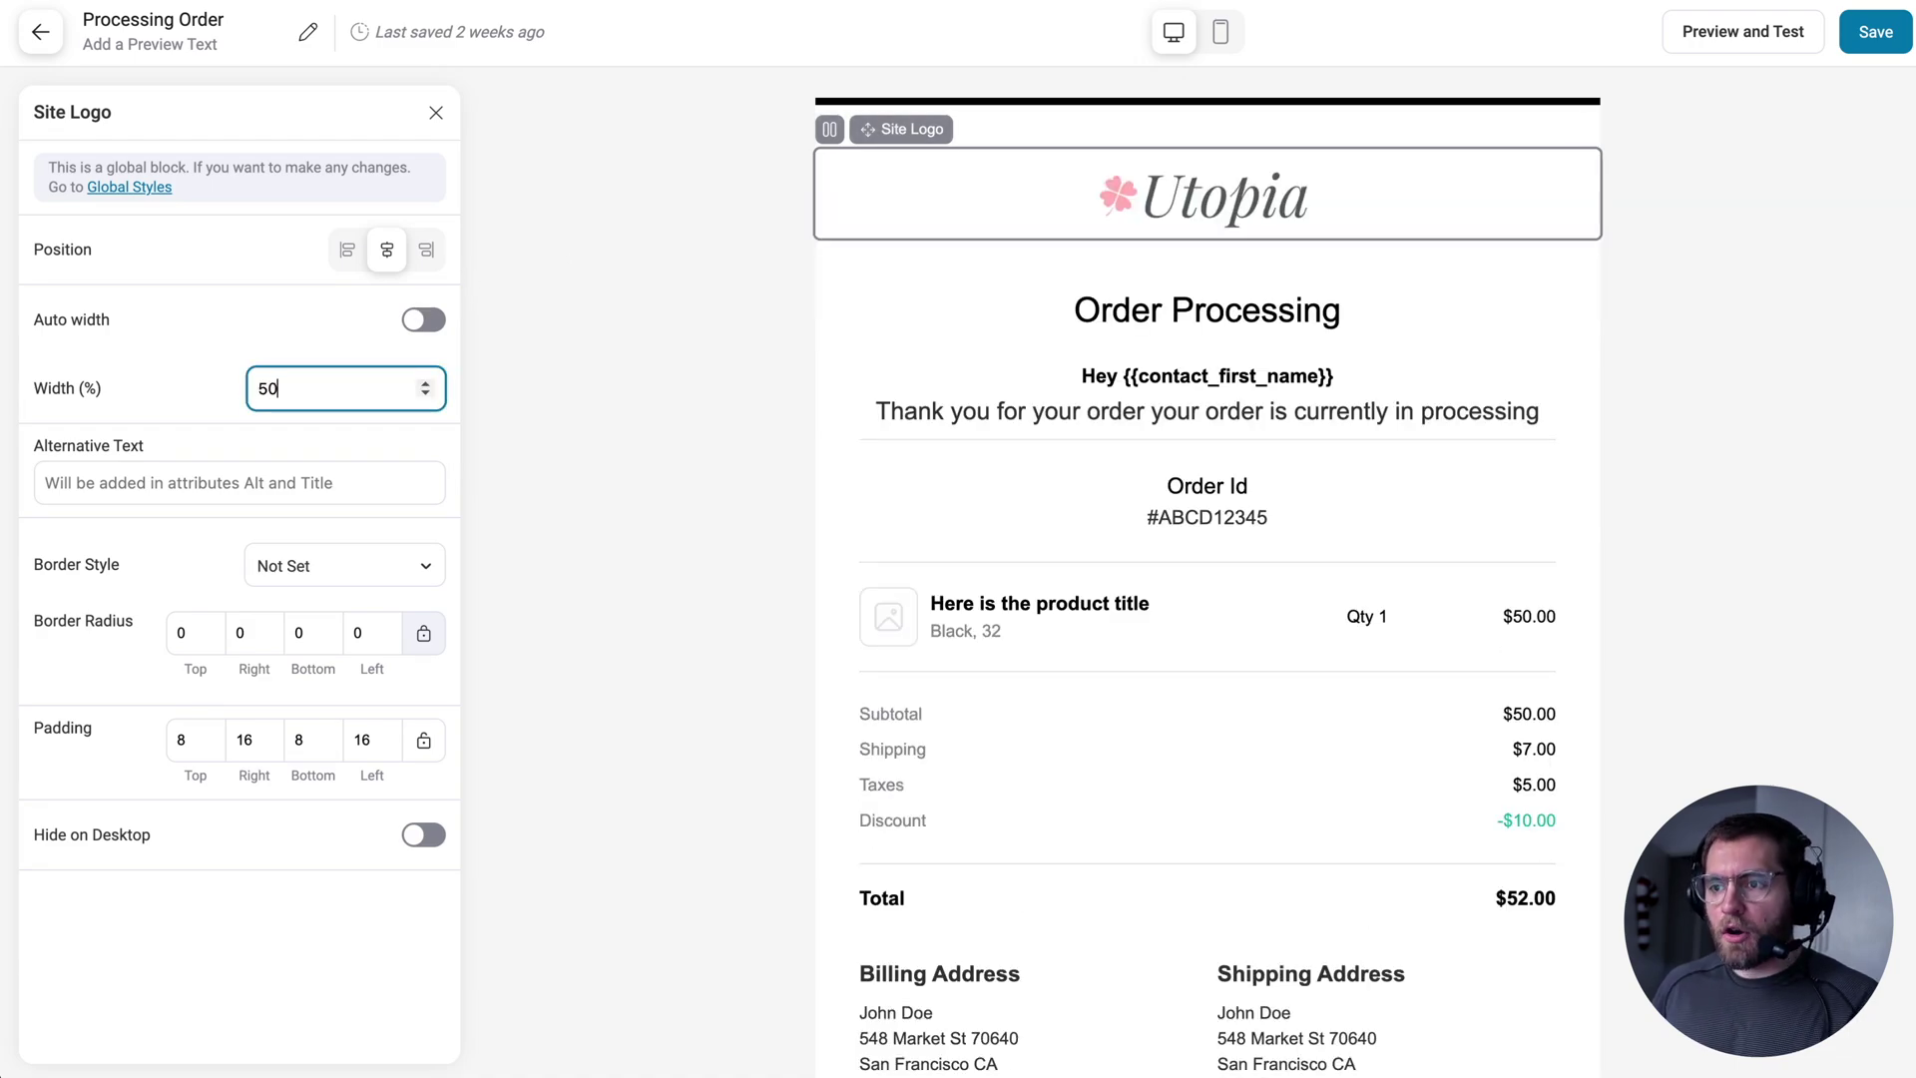
- Make the Order Processing heading text bold
{"action": "left_click", "coordinate": [1147, 311]}
{"action": "triple_click", "coordinate": [1148, 312]}
{"action": "key", "text": "ctrl+b"}
{"action": "left_click", "coordinate": [639, 591]}
{"action": "left_click", "coordinate": [826, 589]}
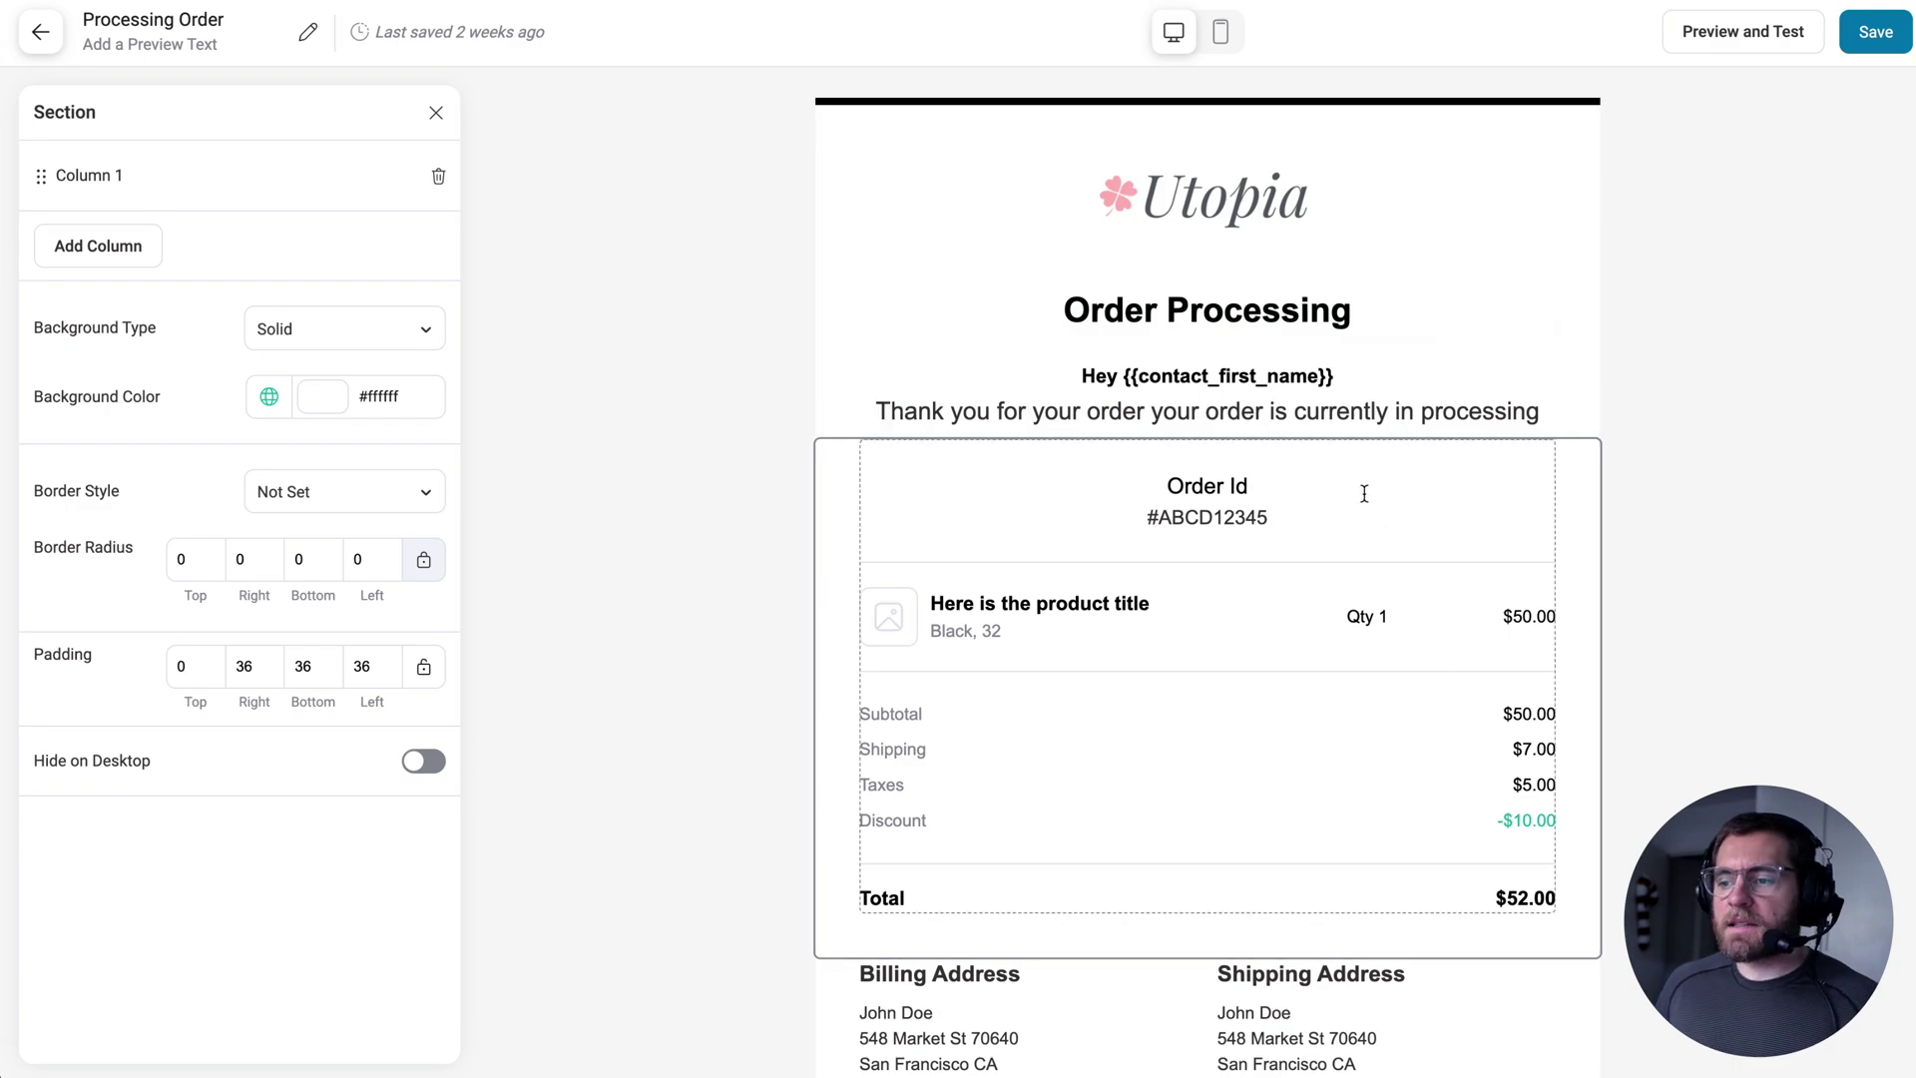
{"action": "scroll", "coordinate": [1159, 783], "scroll_direction": "down", "scroll_amount": 3}
{"action": "scroll", "coordinate": [1283, 770], "scroll_direction": "down", "scroll_amount": 4}
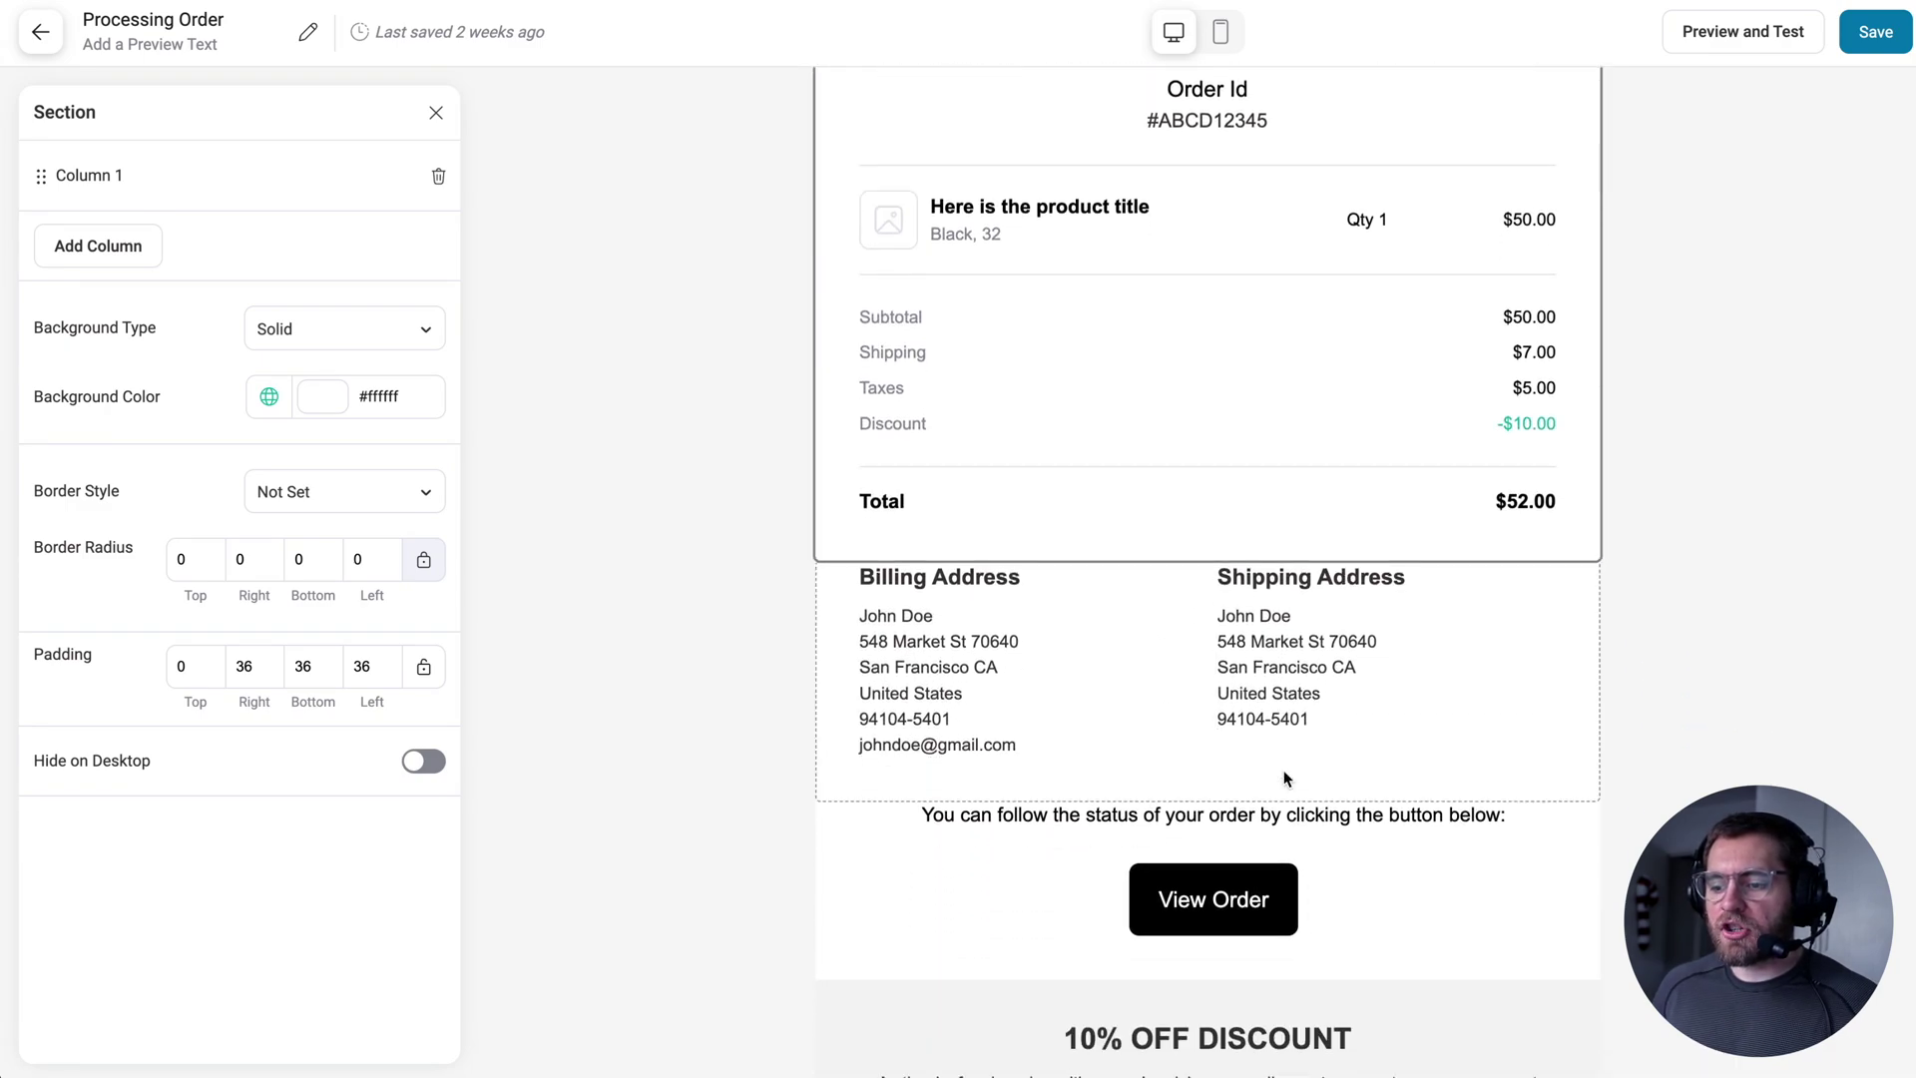
{"action": "scroll", "coordinate": [1283, 770], "scroll_direction": "down", "scroll_amount": 3}
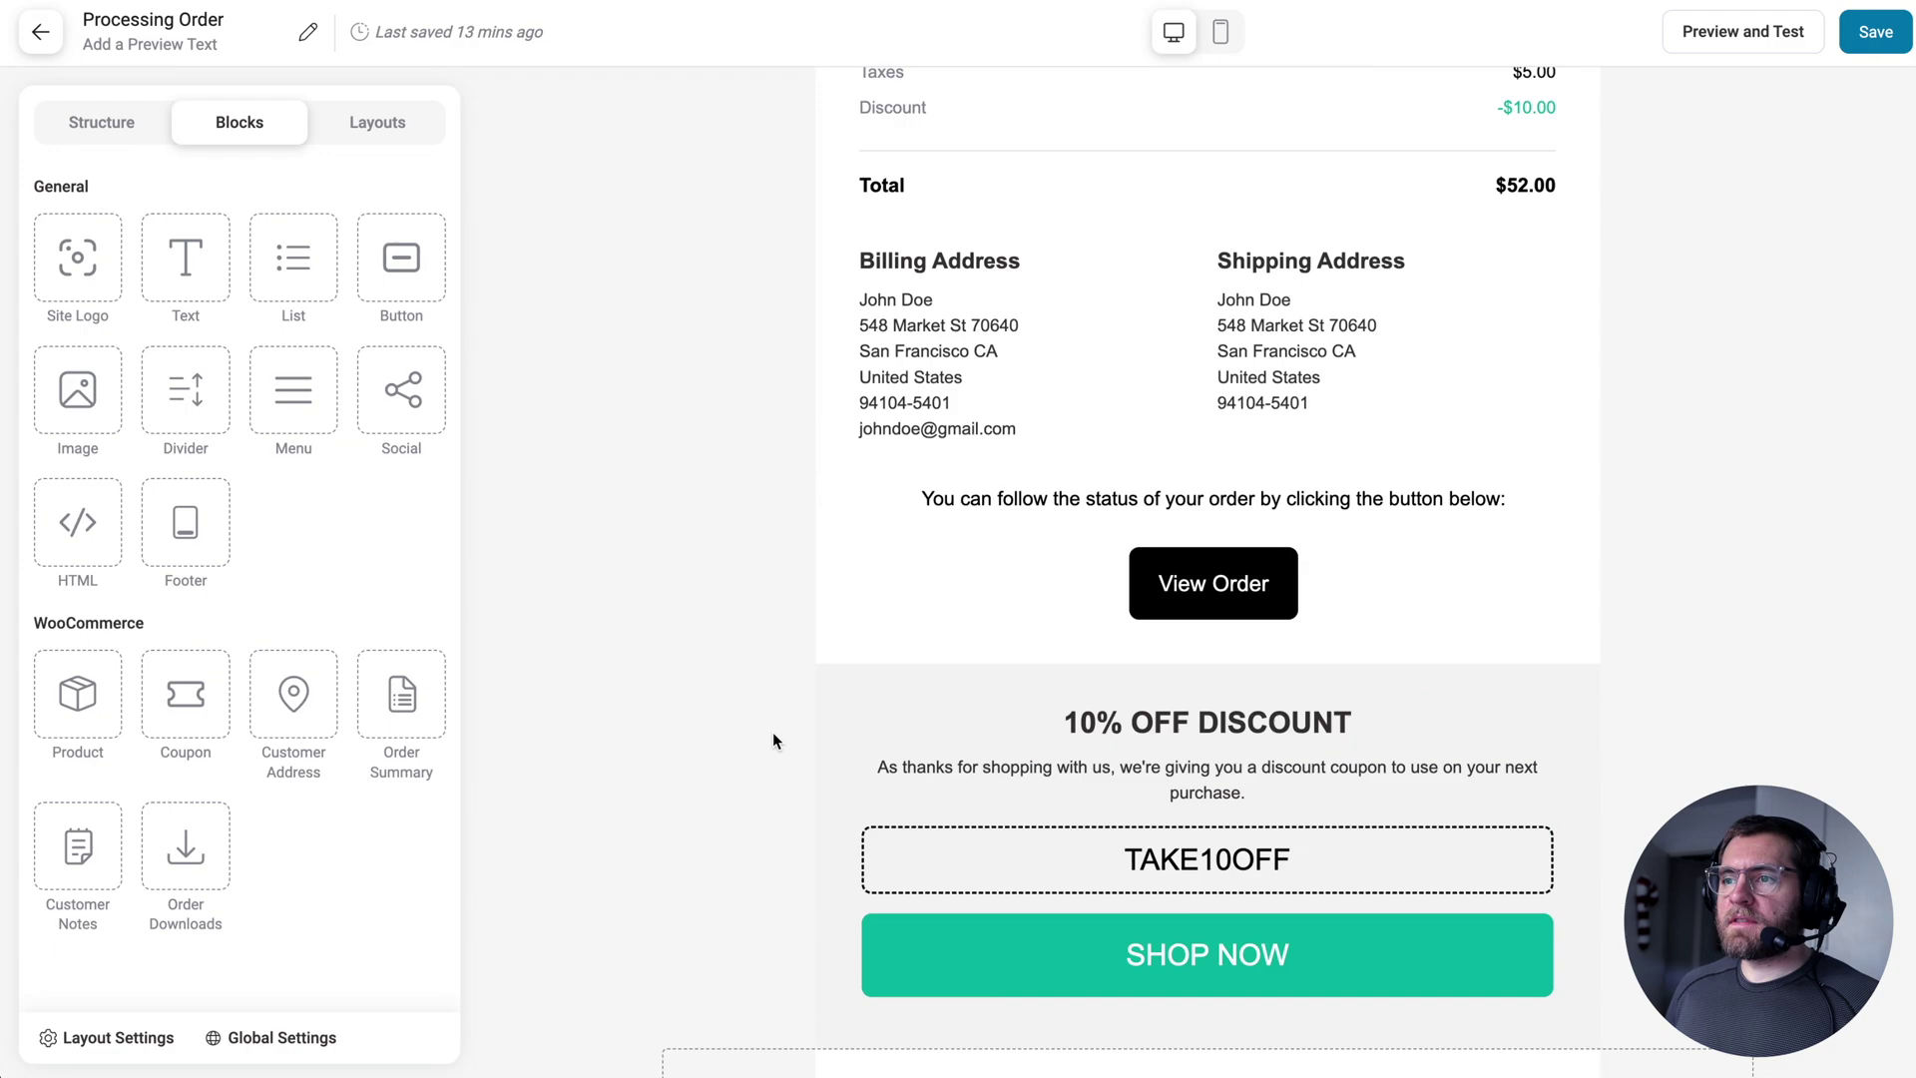
- Preview the Processing Order email at mobile width
{"action": "scroll", "coordinate": [772, 732], "scroll_direction": "up", "scroll_amount": 7}
{"action": "left_click", "coordinate": [1217, 32]}
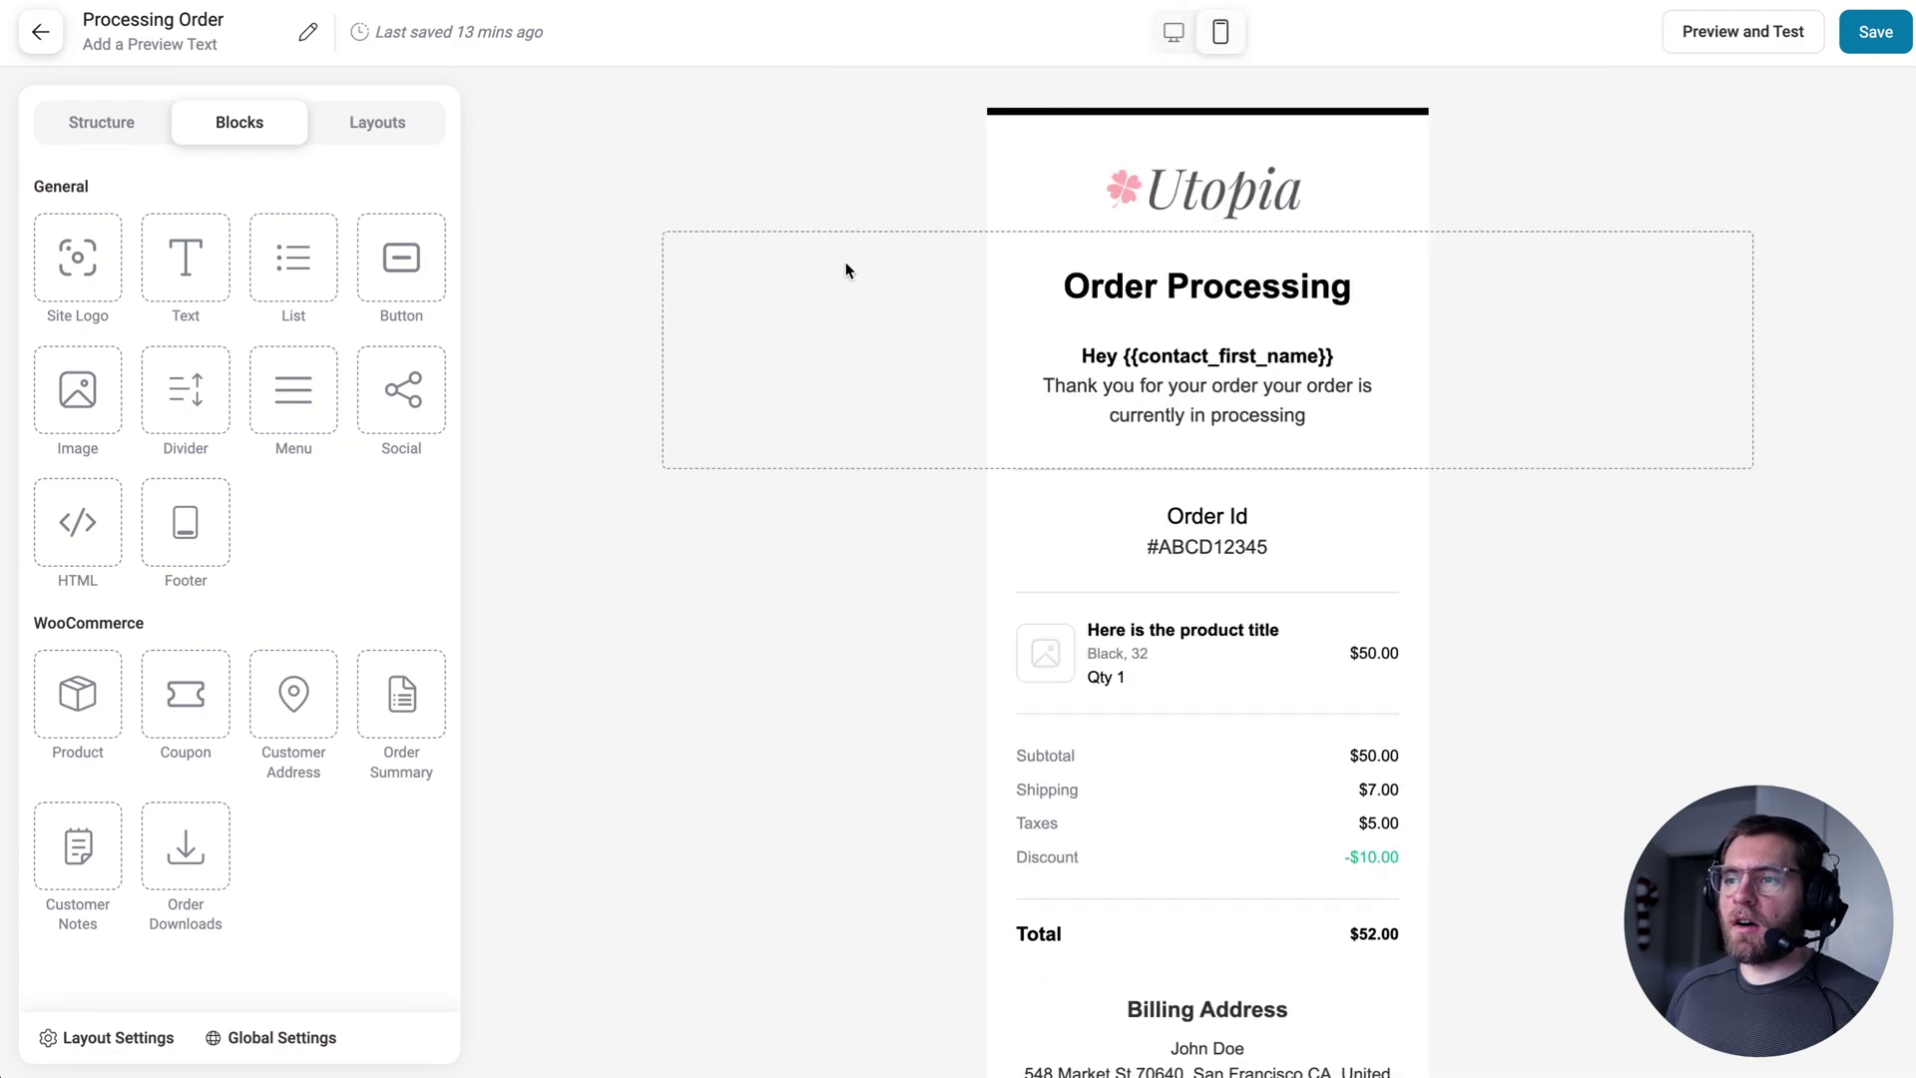
{"action": "scroll", "coordinate": [812, 286], "scroll_direction": "down", "scroll_amount": 5}
{"action": "scroll", "coordinate": [812, 285], "scroll_direction": "down", "scroll_amount": 5}
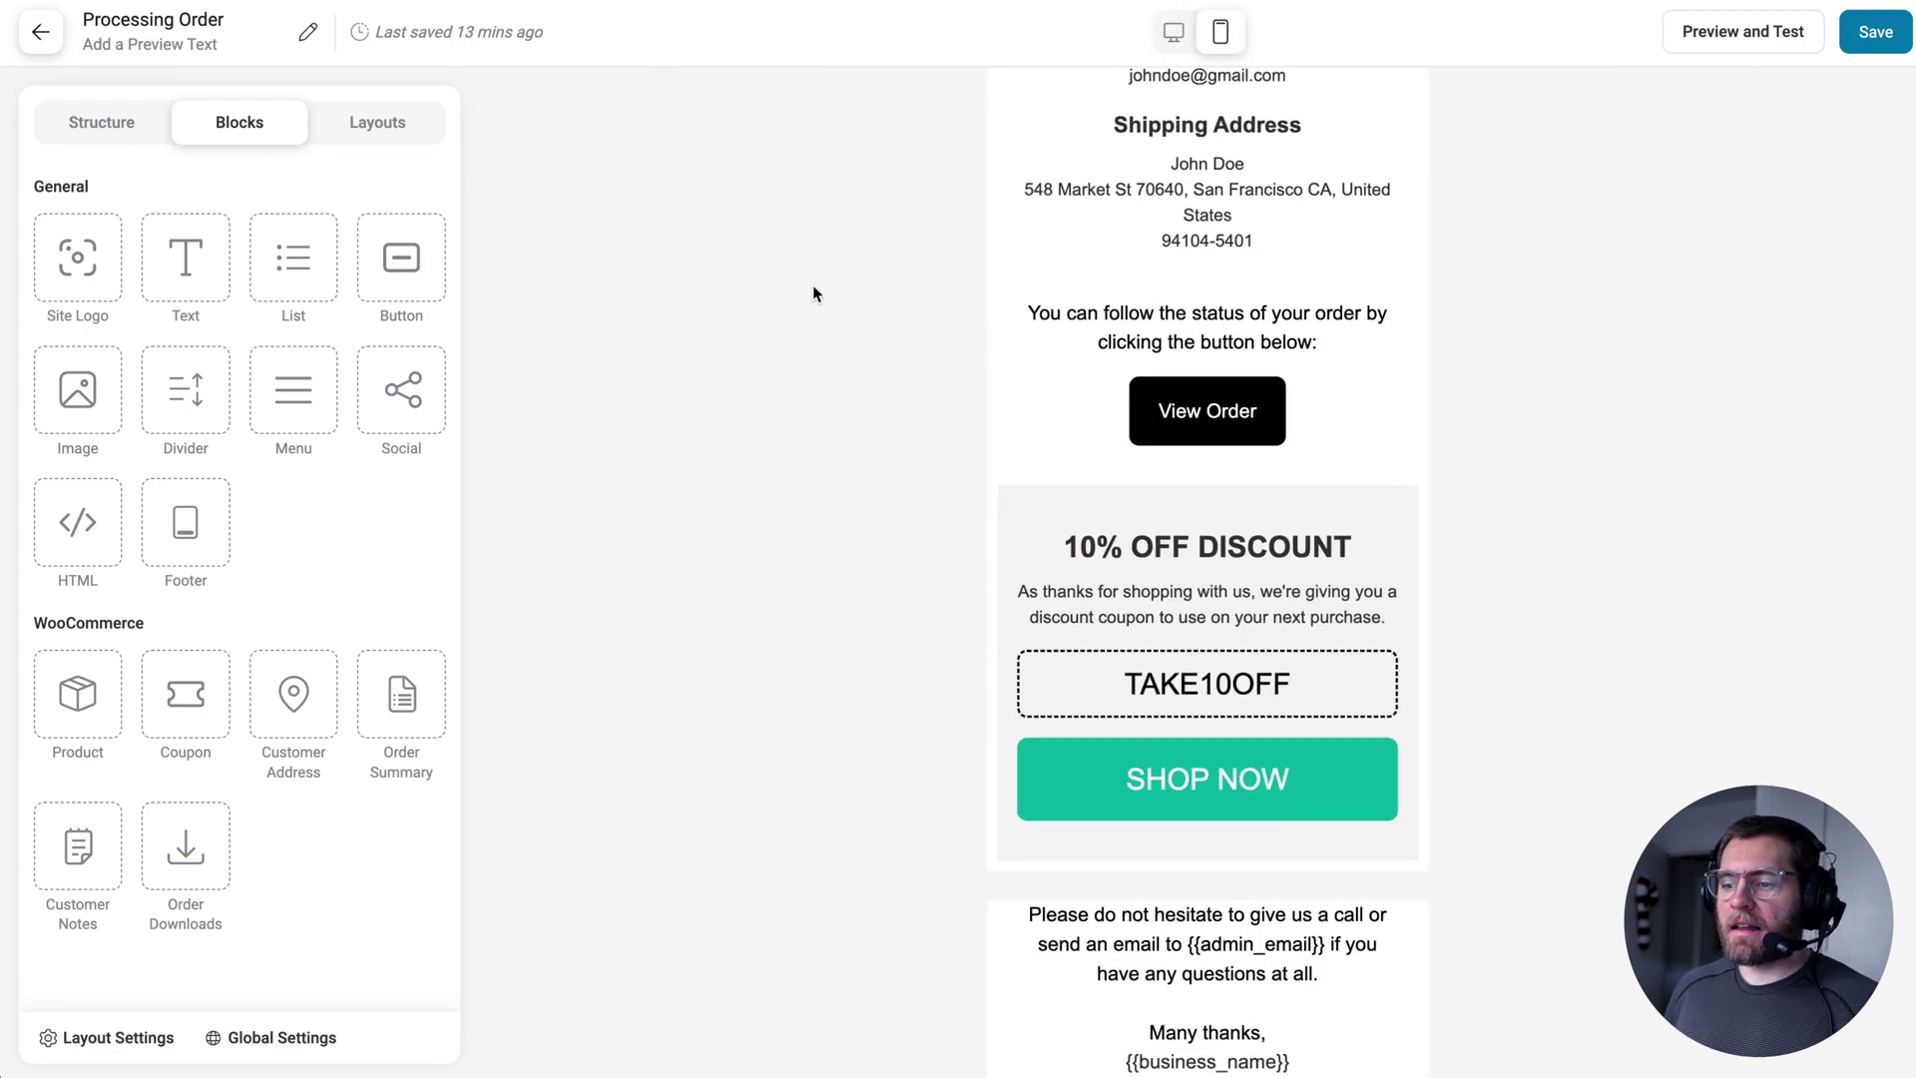
{"action": "scroll", "coordinate": [812, 284], "scroll_direction": "up", "scroll_amount": 10}
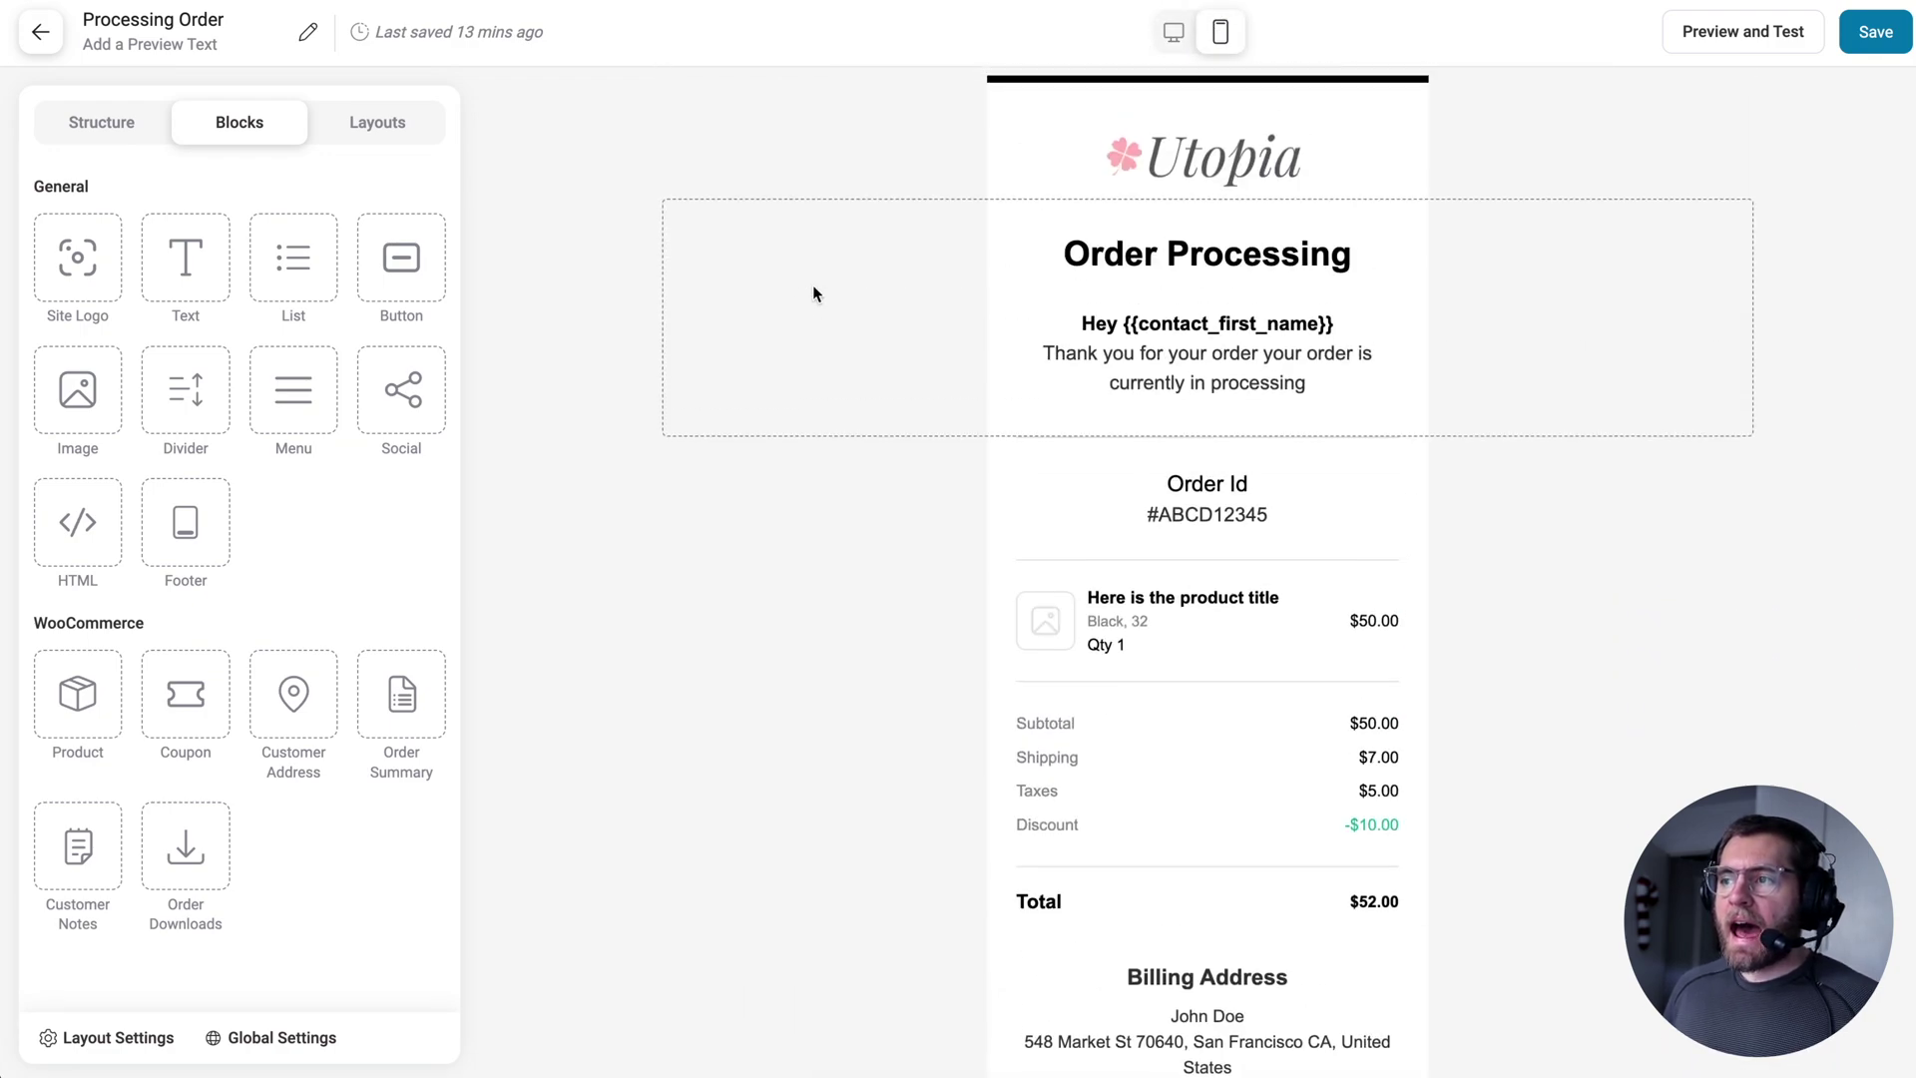
- Add the test recipient's address and send a test email, then check it arrived
{"action": "left_click", "coordinate": [1768, 29]}
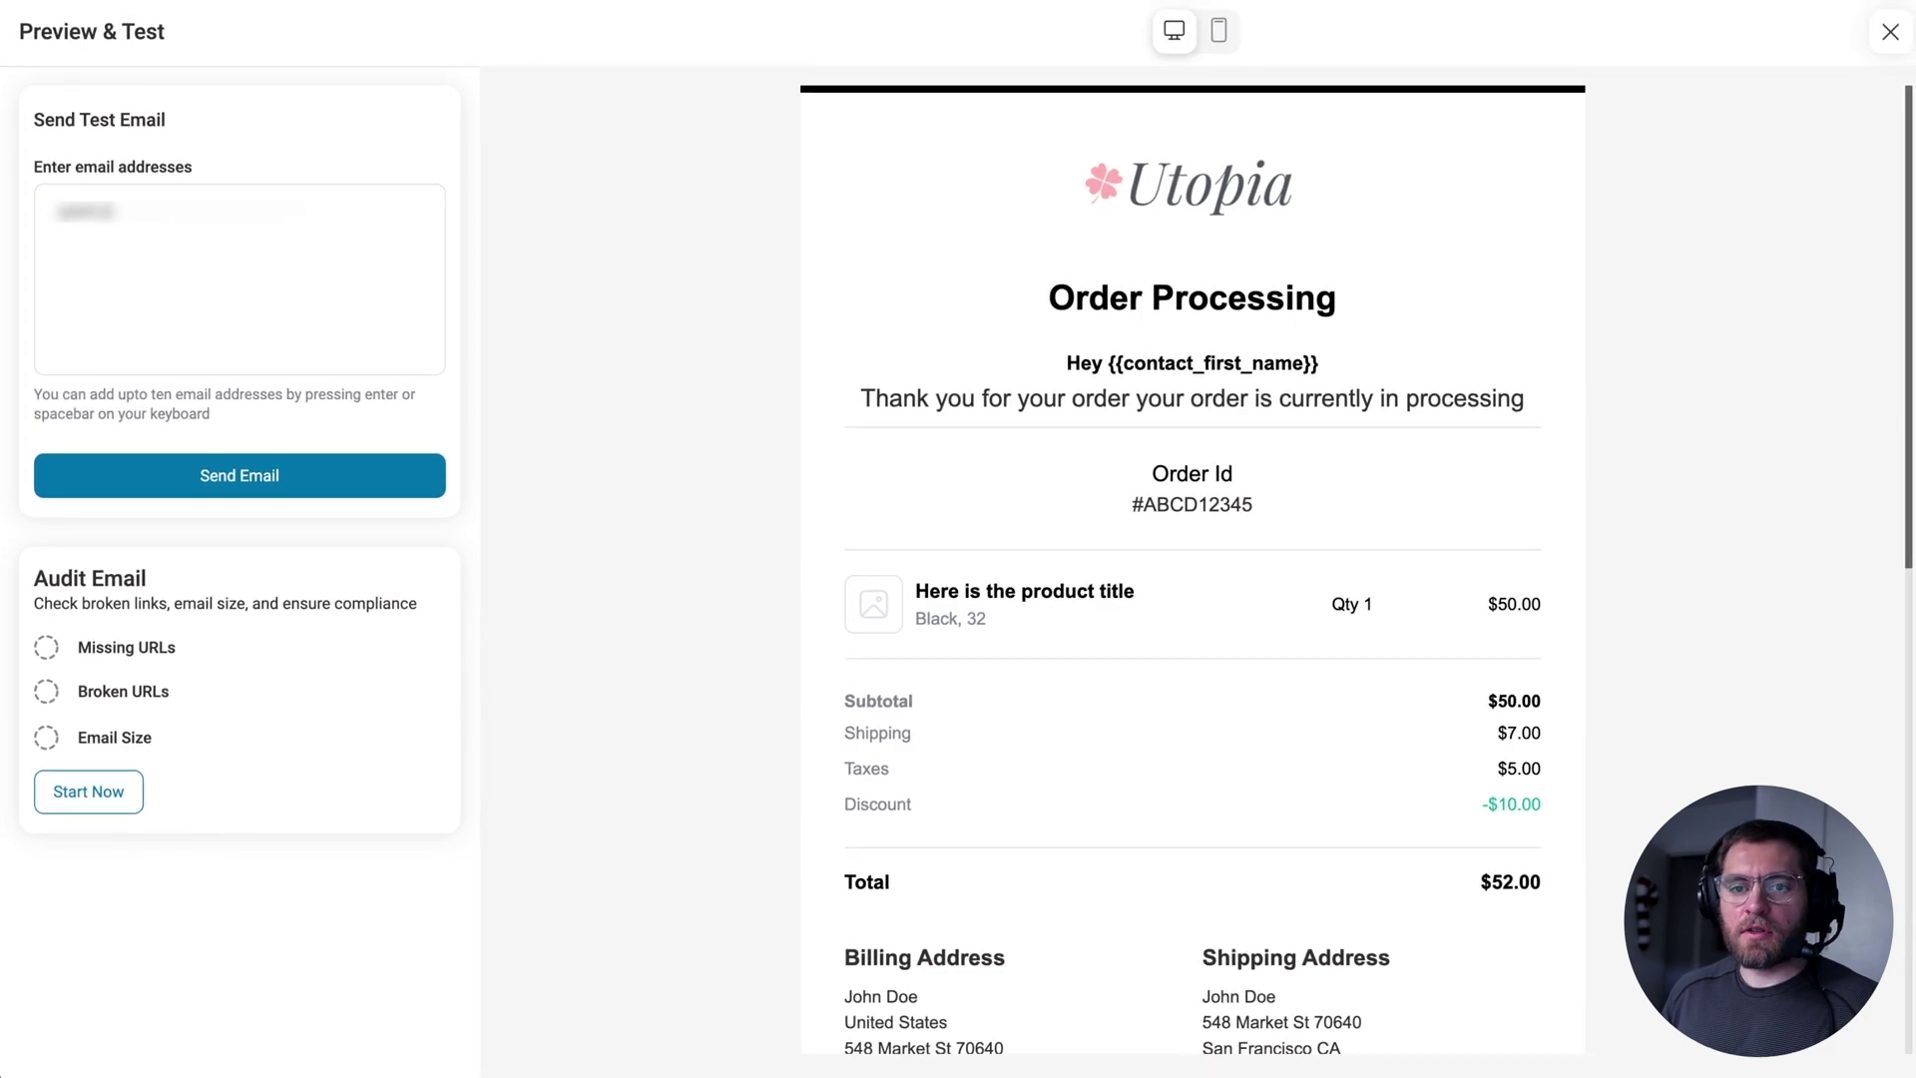
{"action": "type", "text": "ai"}
{"action": "key", "text": "Return"}
{"action": "left_click", "coordinate": [247, 485]}
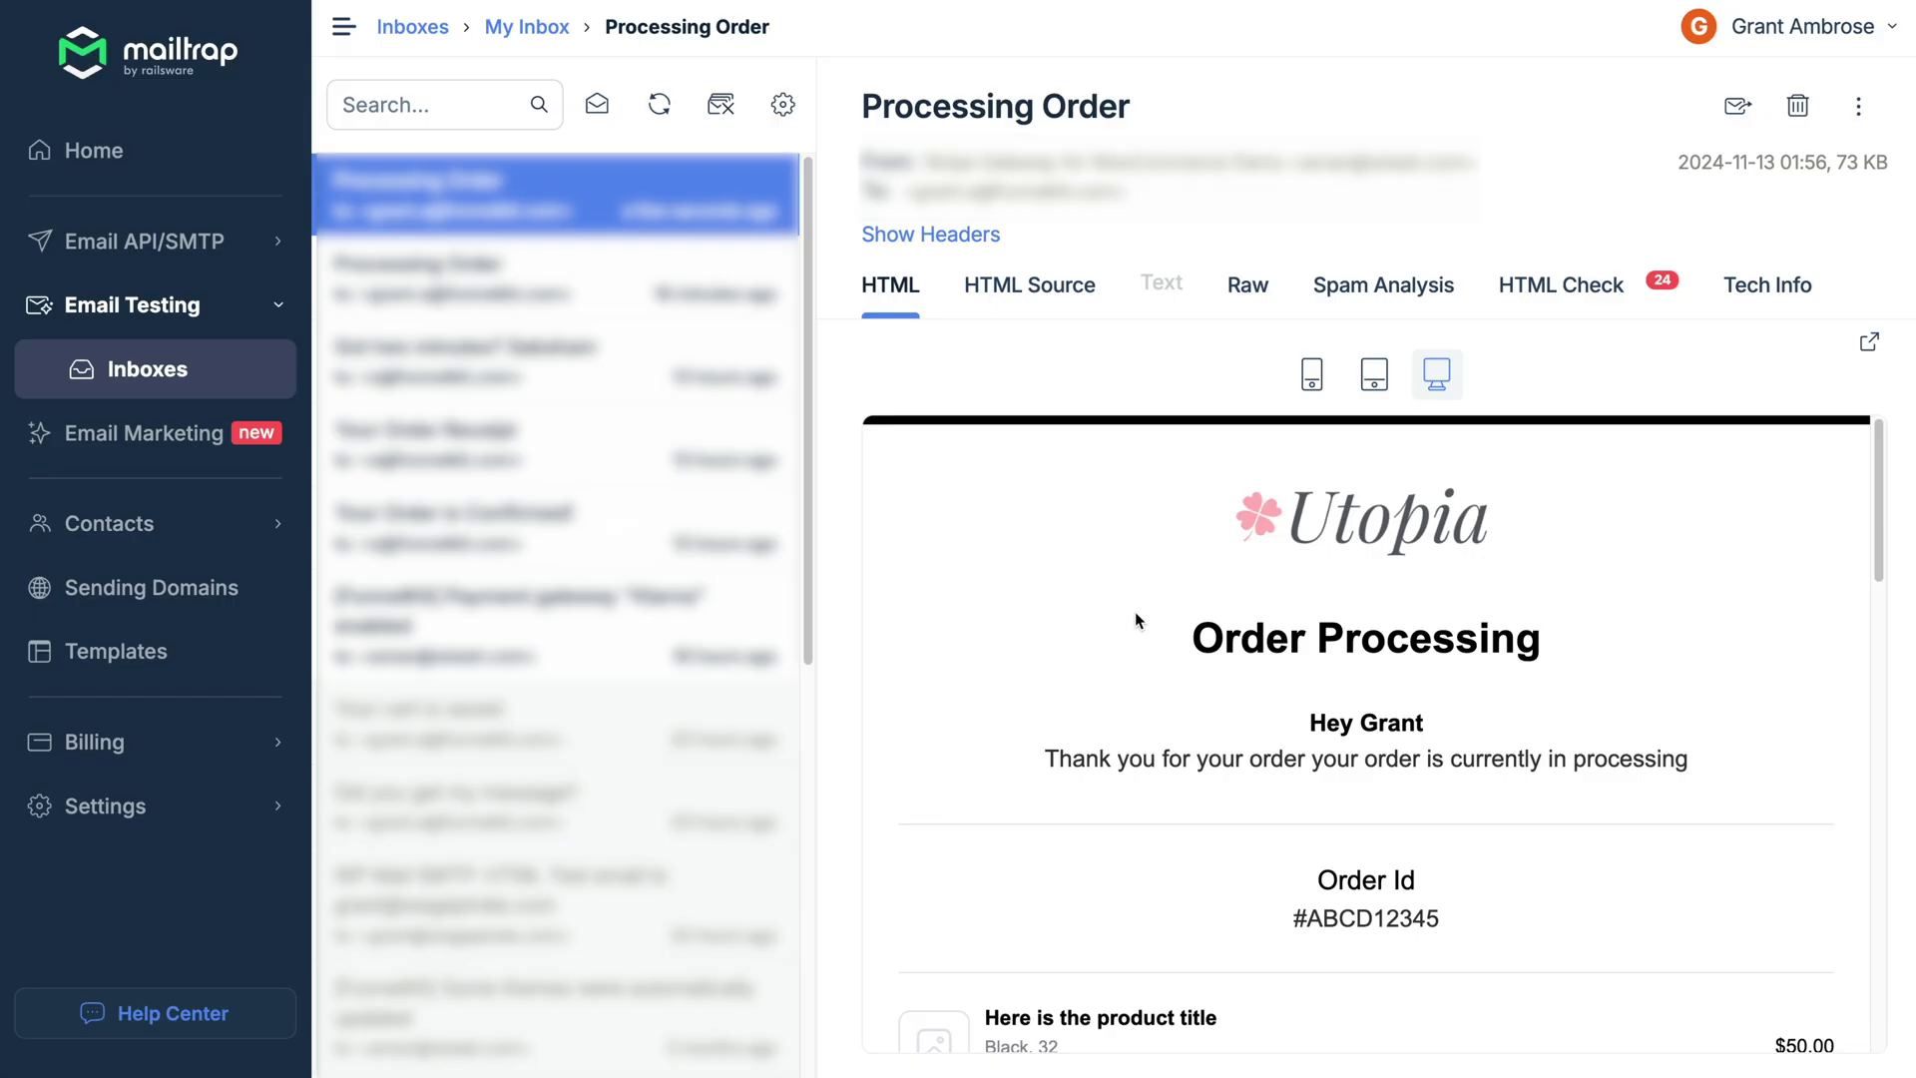
{"action": "scroll", "coordinate": [1134, 611], "scroll_direction": "down", "scroll_amount": 6}
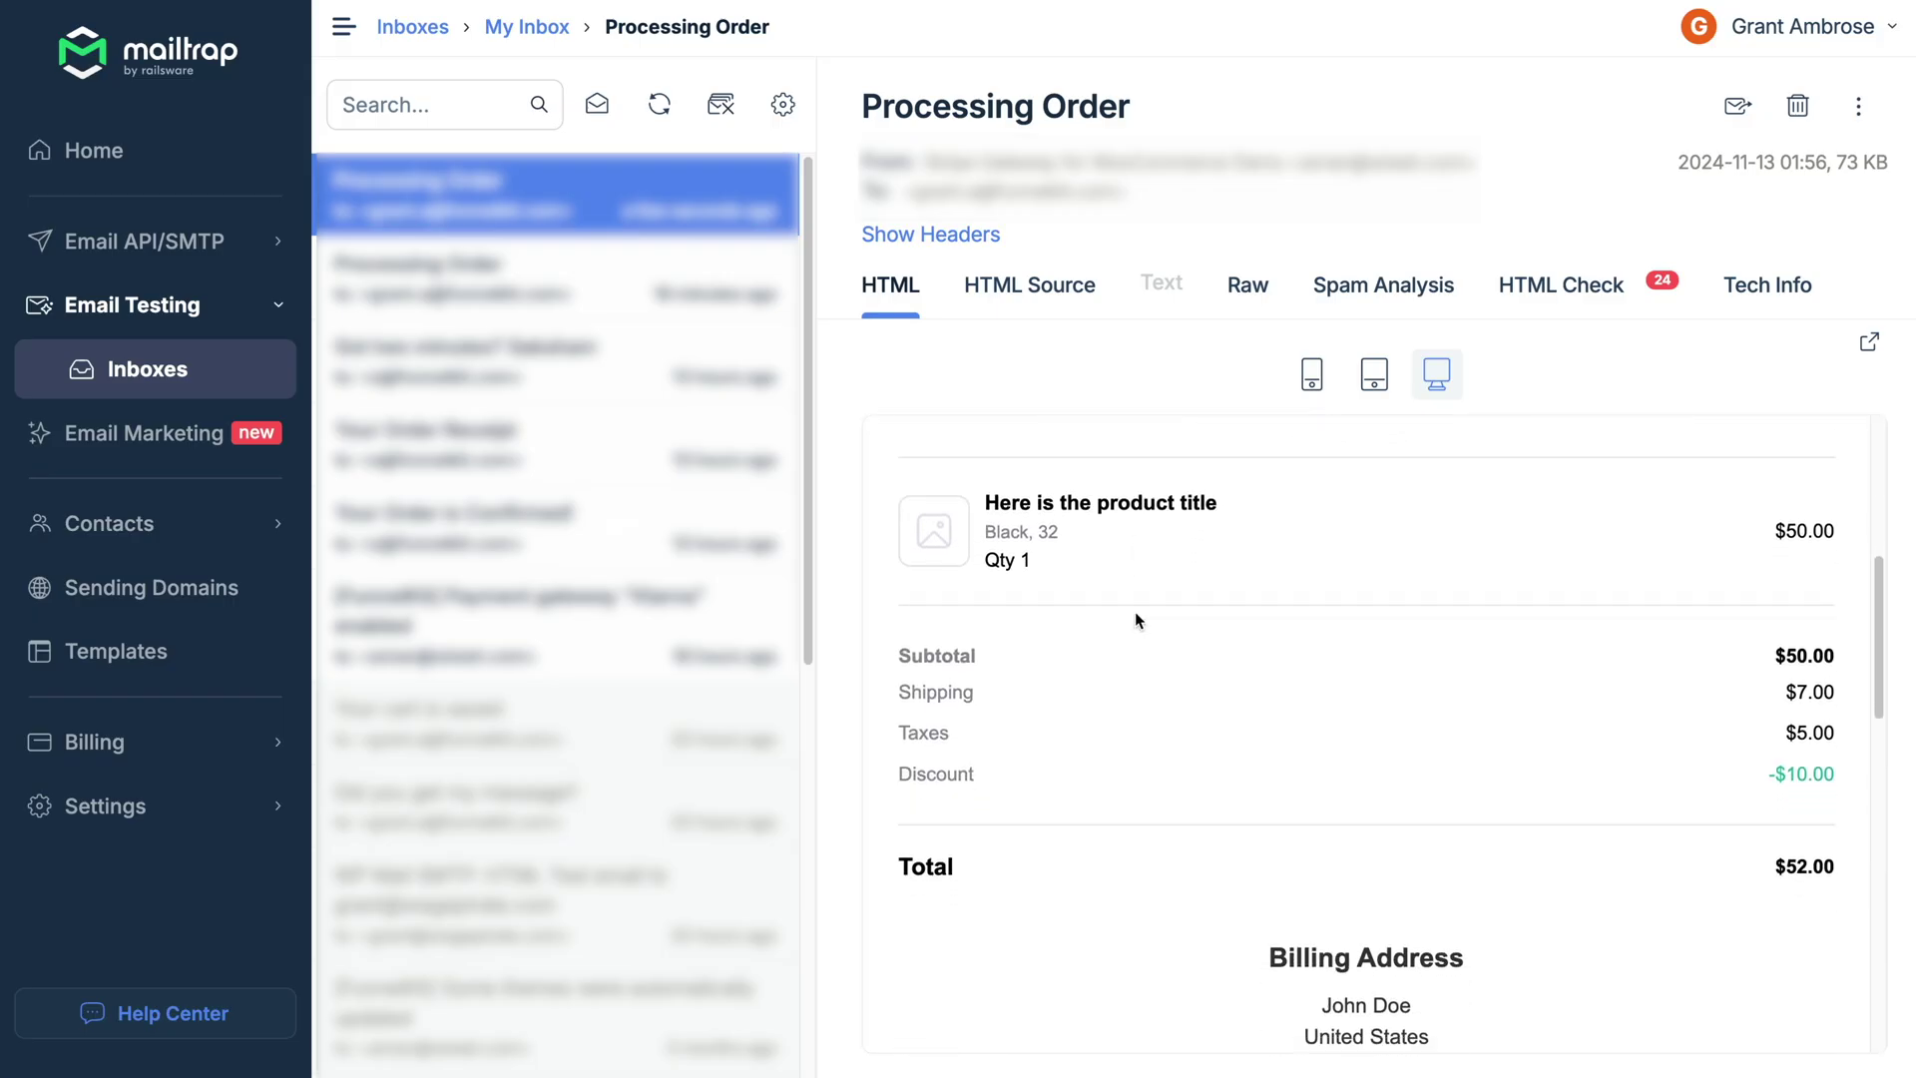
{"action": "scroll", "coordinate": [1135, 611], "scroll_direction": "down", "scroll_amount": 5}
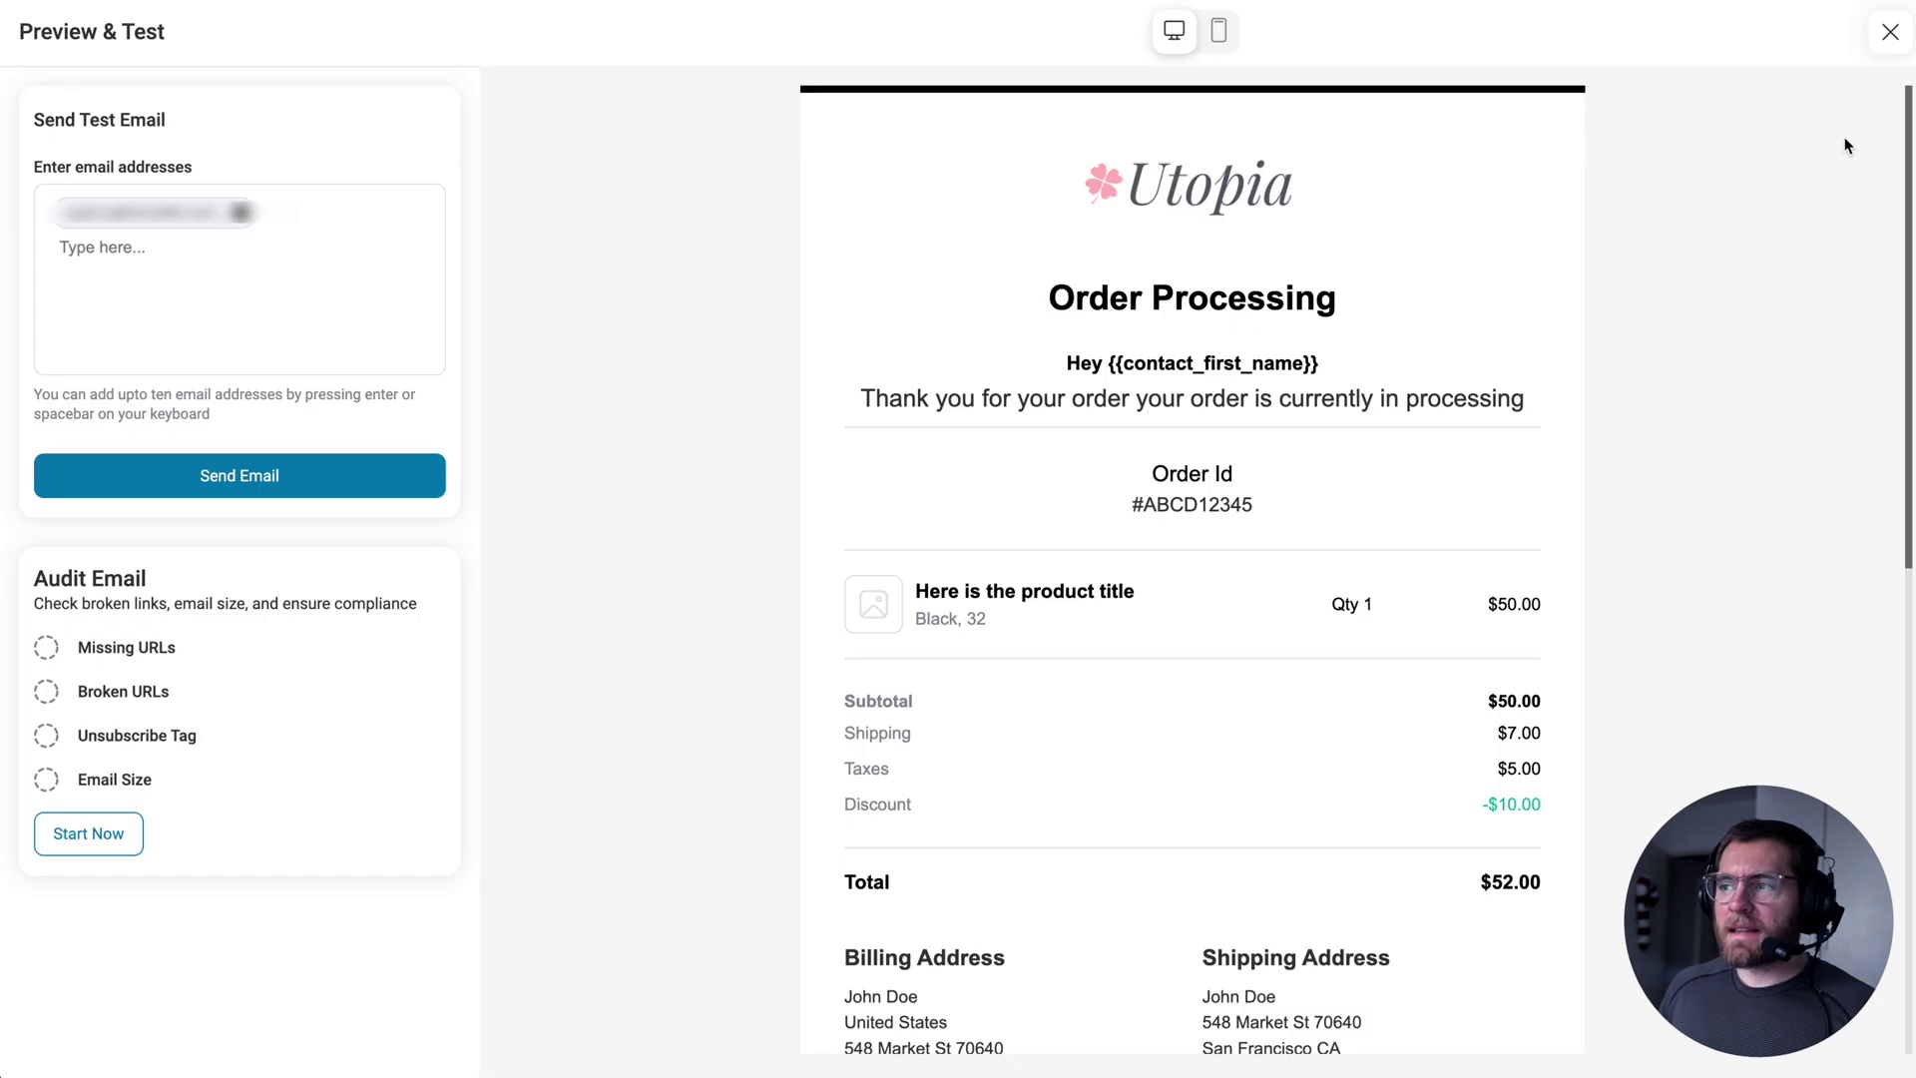
- Save the email design, then save the Processing Order transactional mail settings
{"action": "left_click", "coordinate": [1888, 36]}
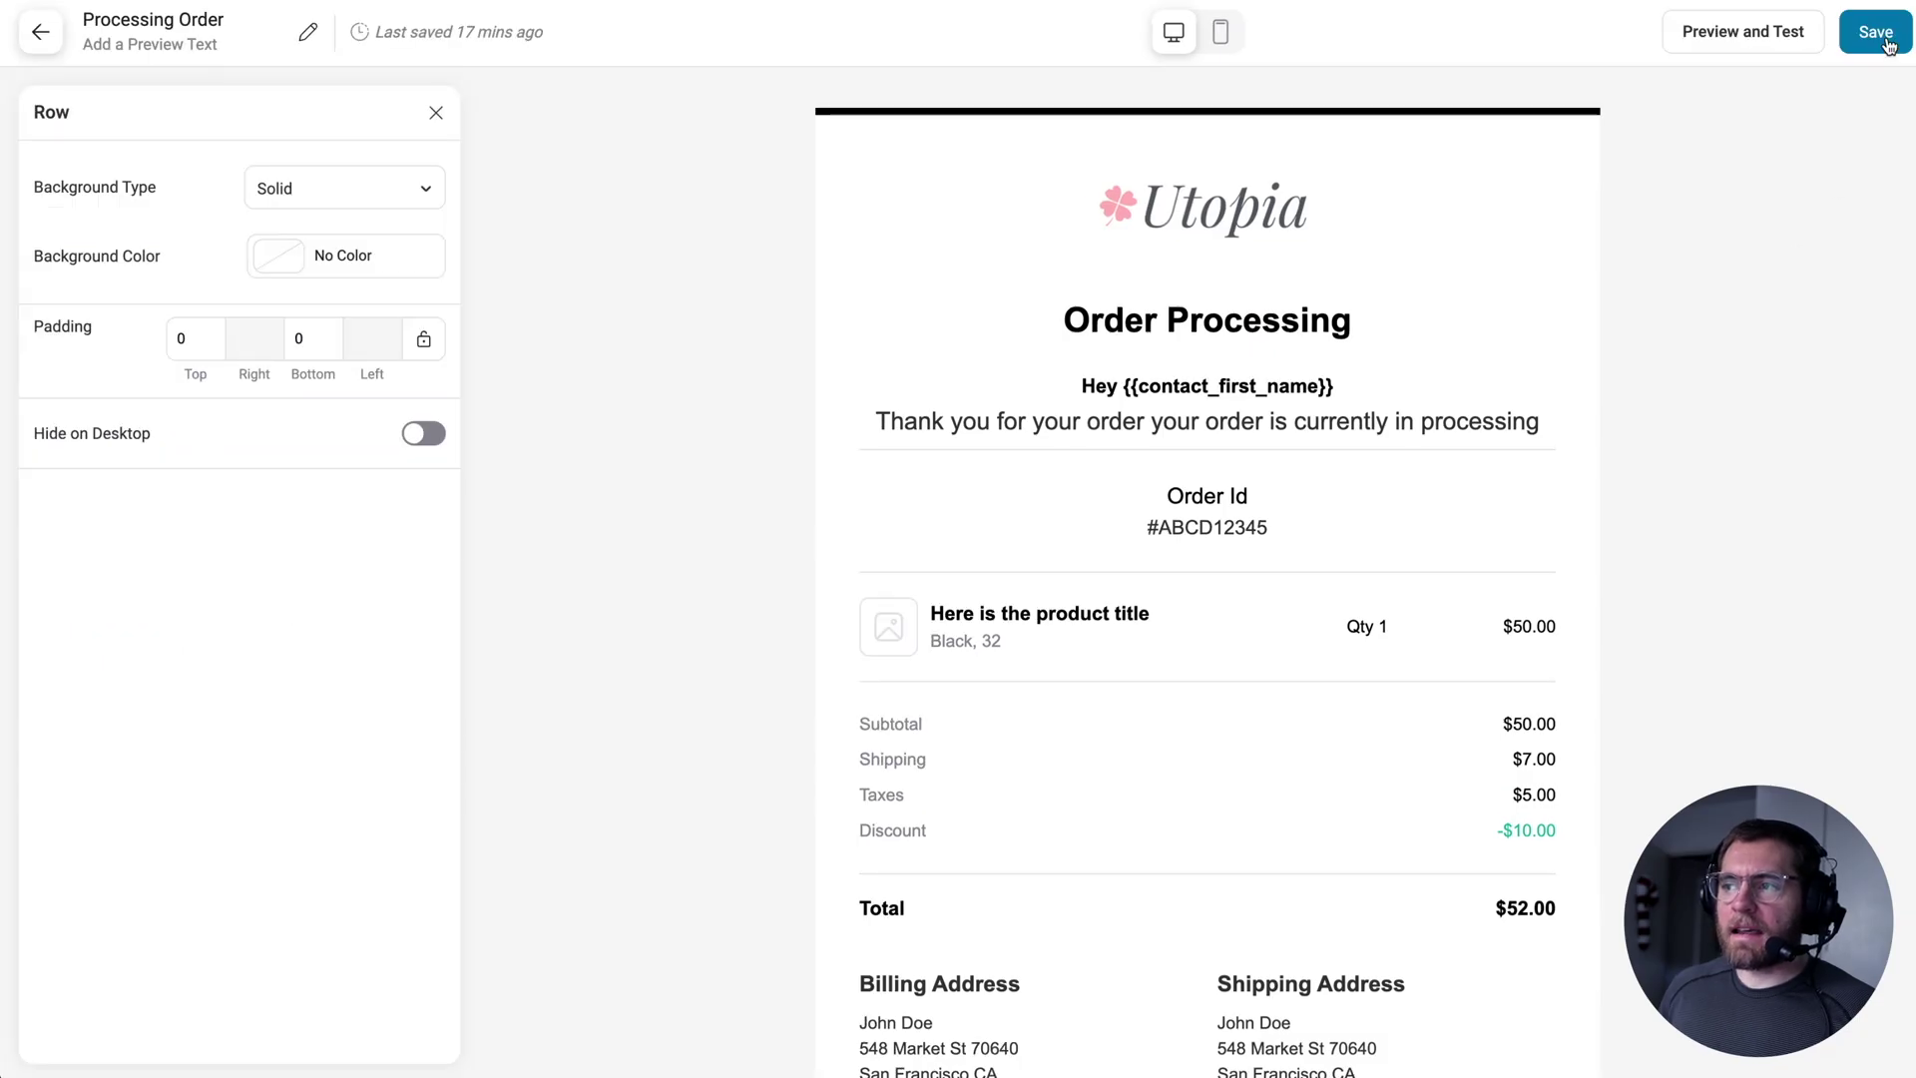
{"action": "left_click", "coordinate": [1888, 40]}
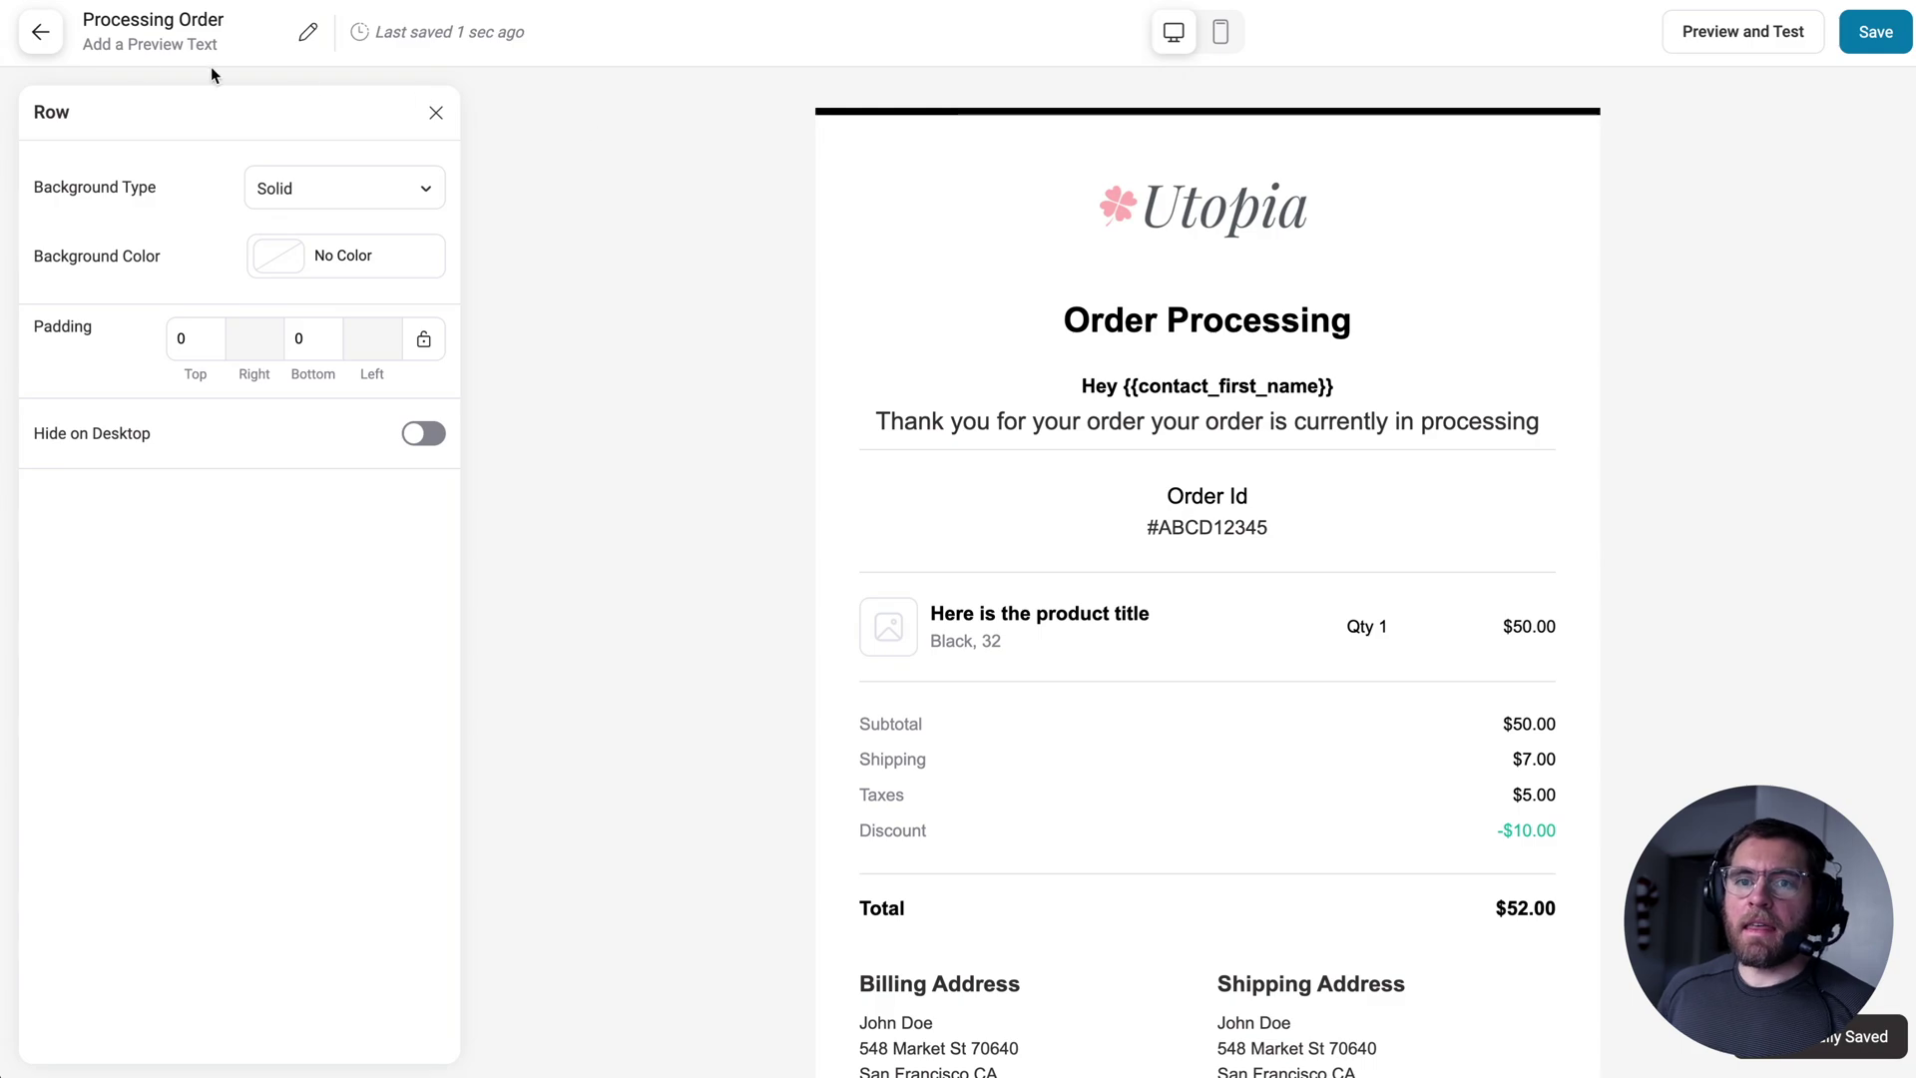
{"action": "left_click", "coordinate": [40, 32]}
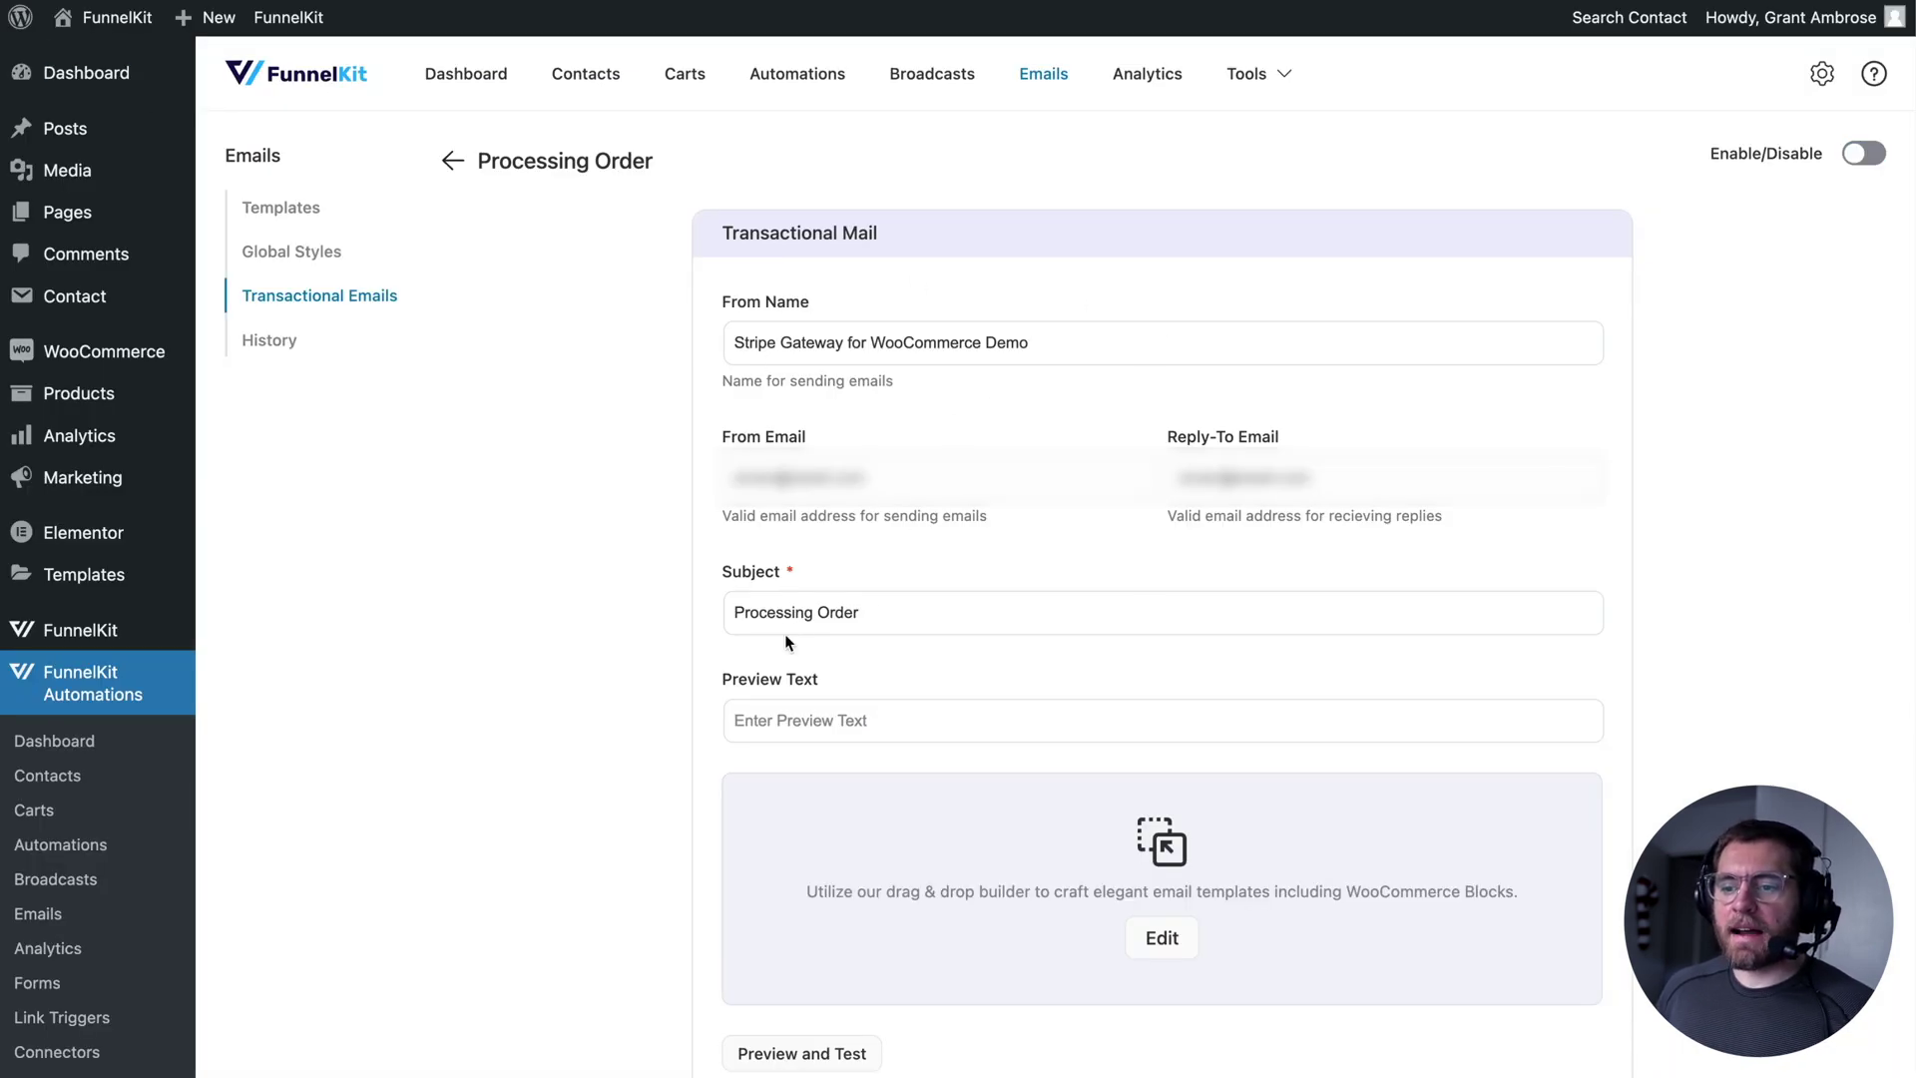
{"action": "scroll", "coordinate": [1106, 642], "scroll_direction": "down", "scroll_amount": 3}
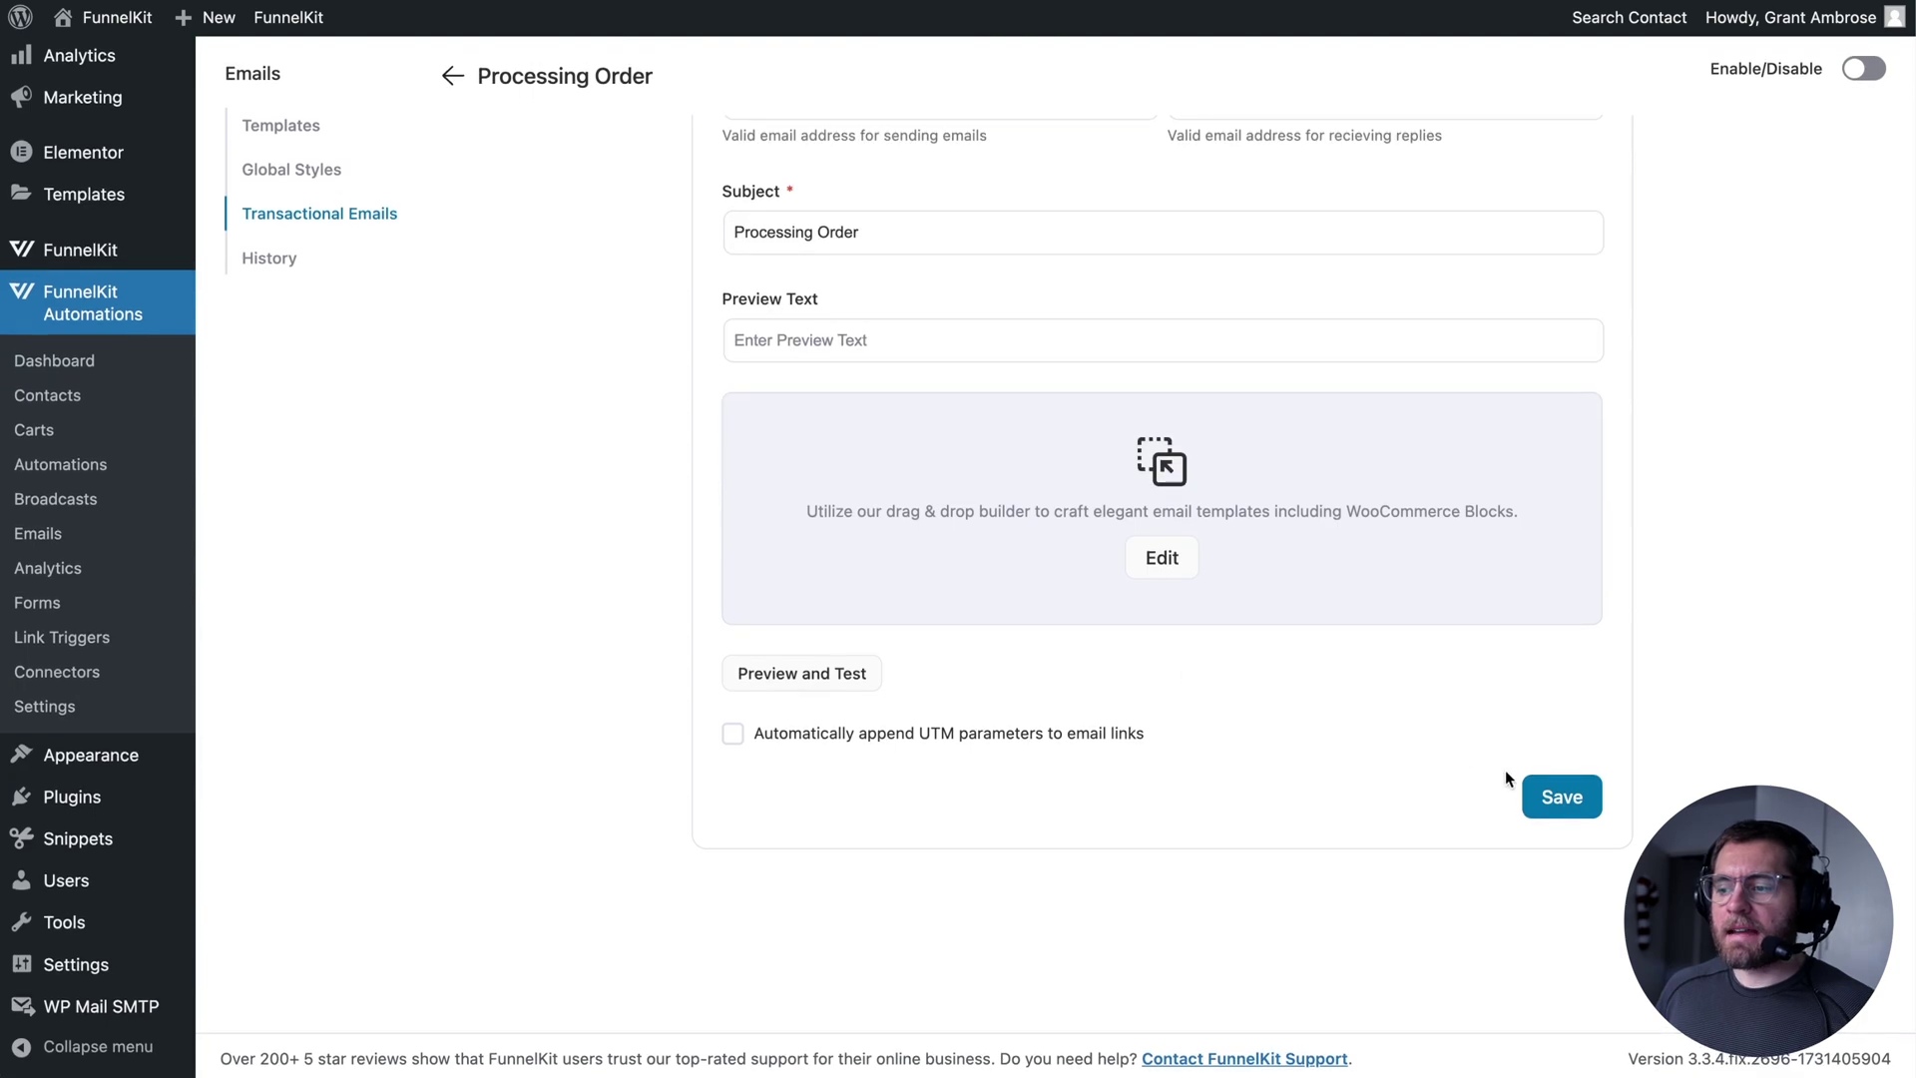
{"action": "left_click", "coordinate": [1551, 798]}
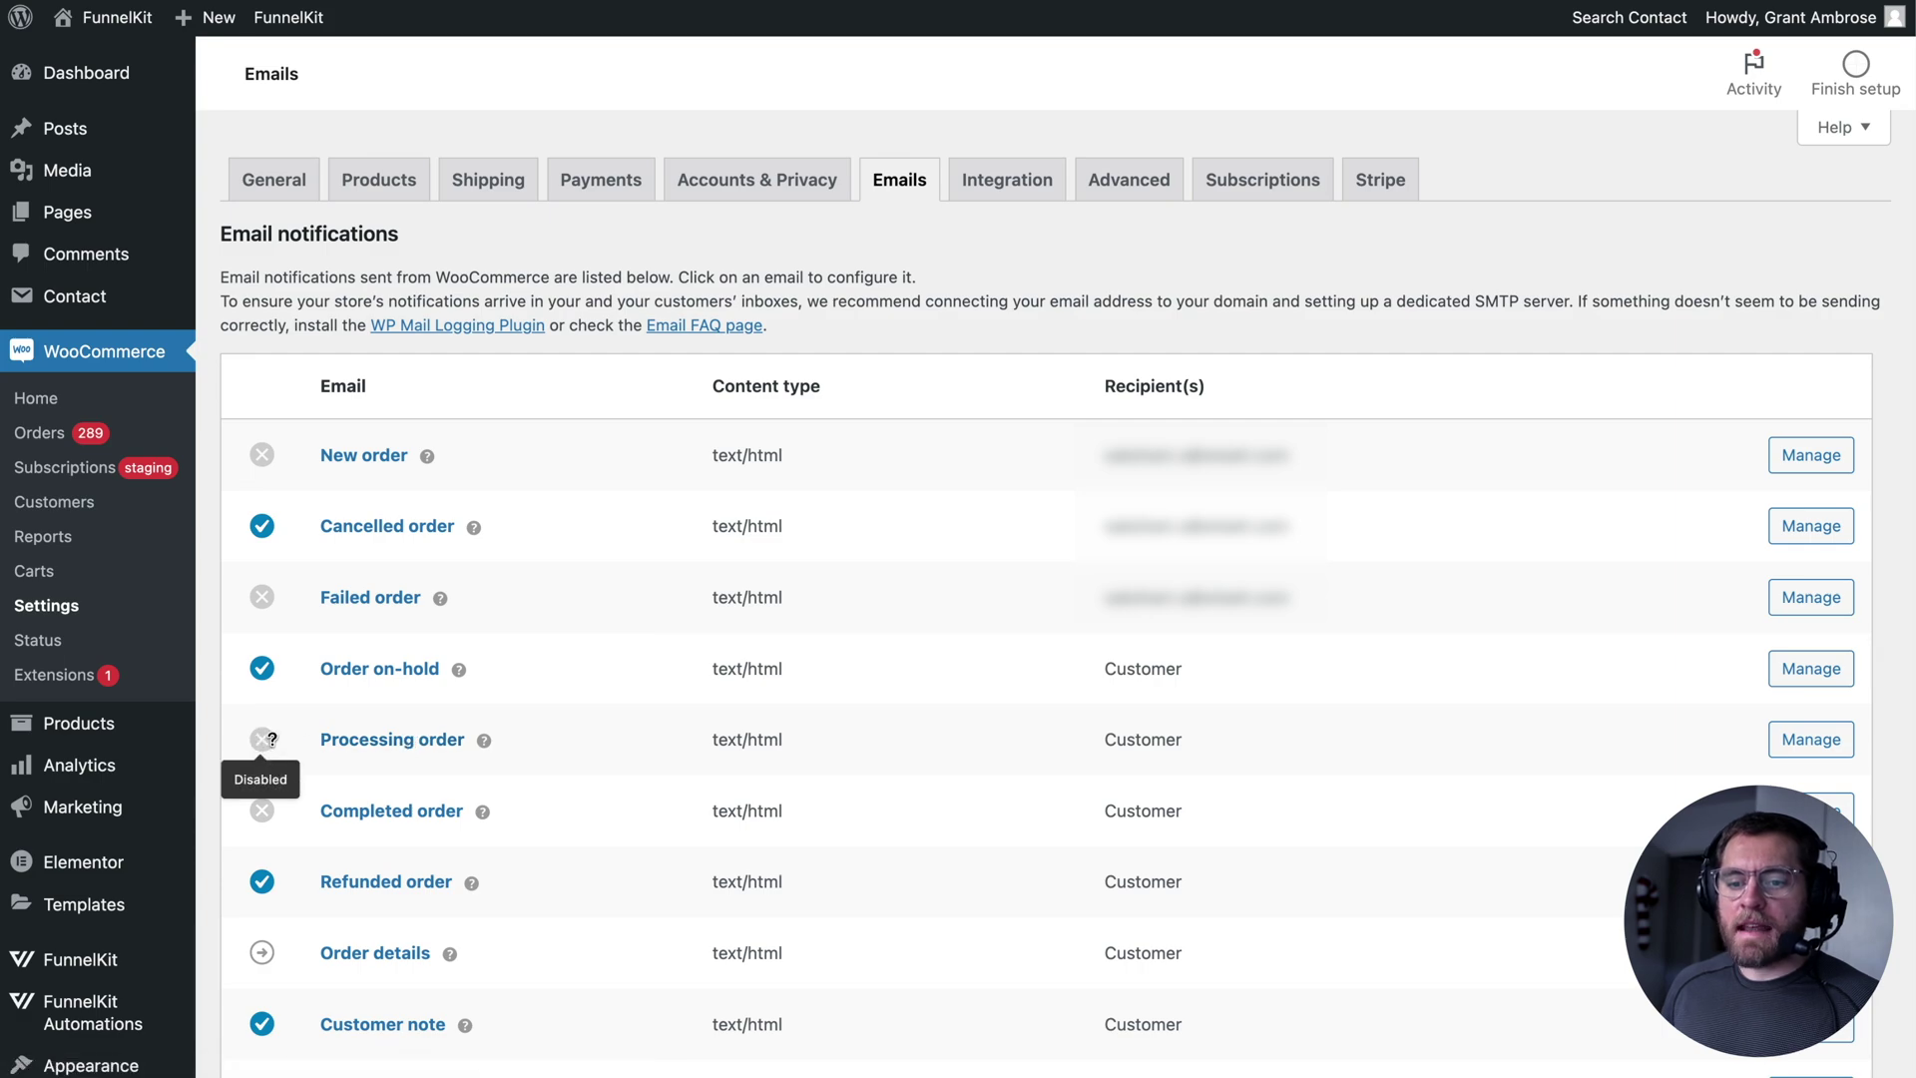
- Save WooCommerce's Processing order notification as disabled and go back to the Transactional Emails list
{"action": "left_click", "coordinate": [1811, 739]}
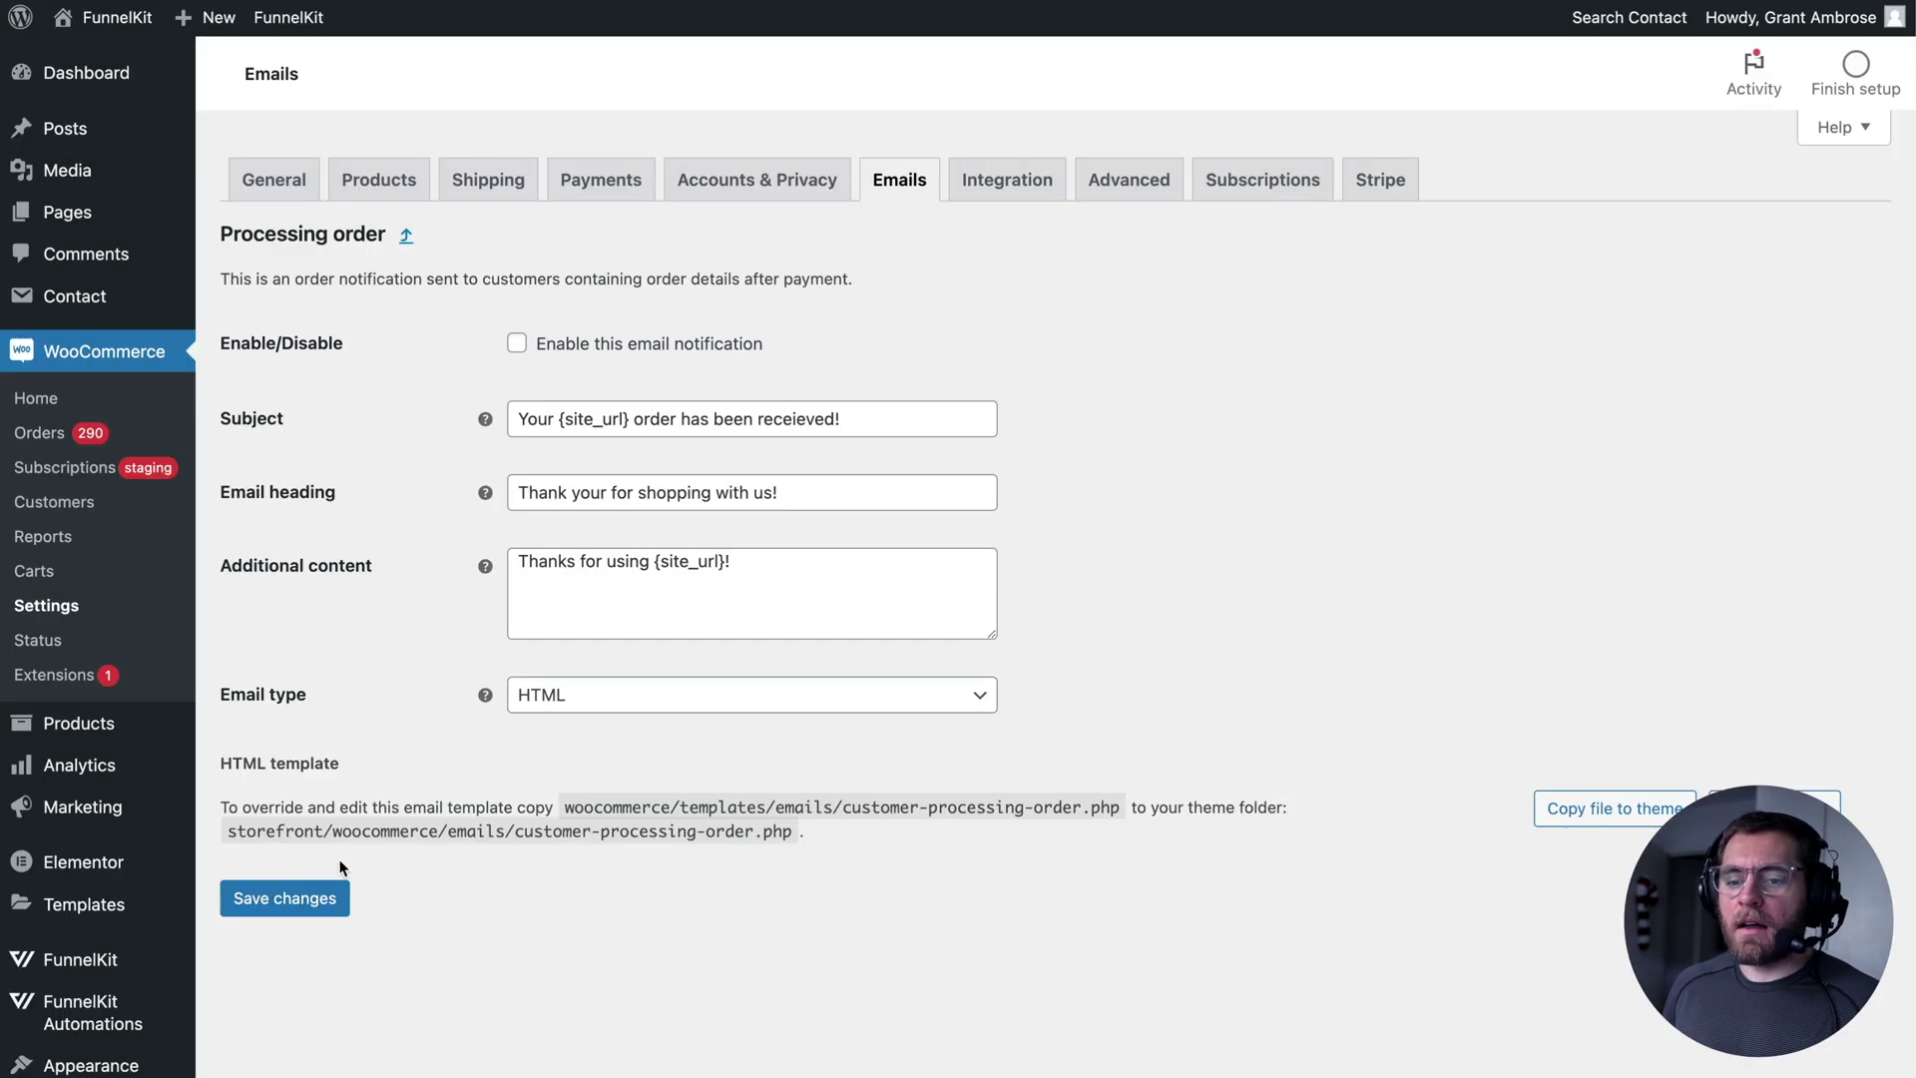
{"action": "left_click", "coordinate": [309, 903]}
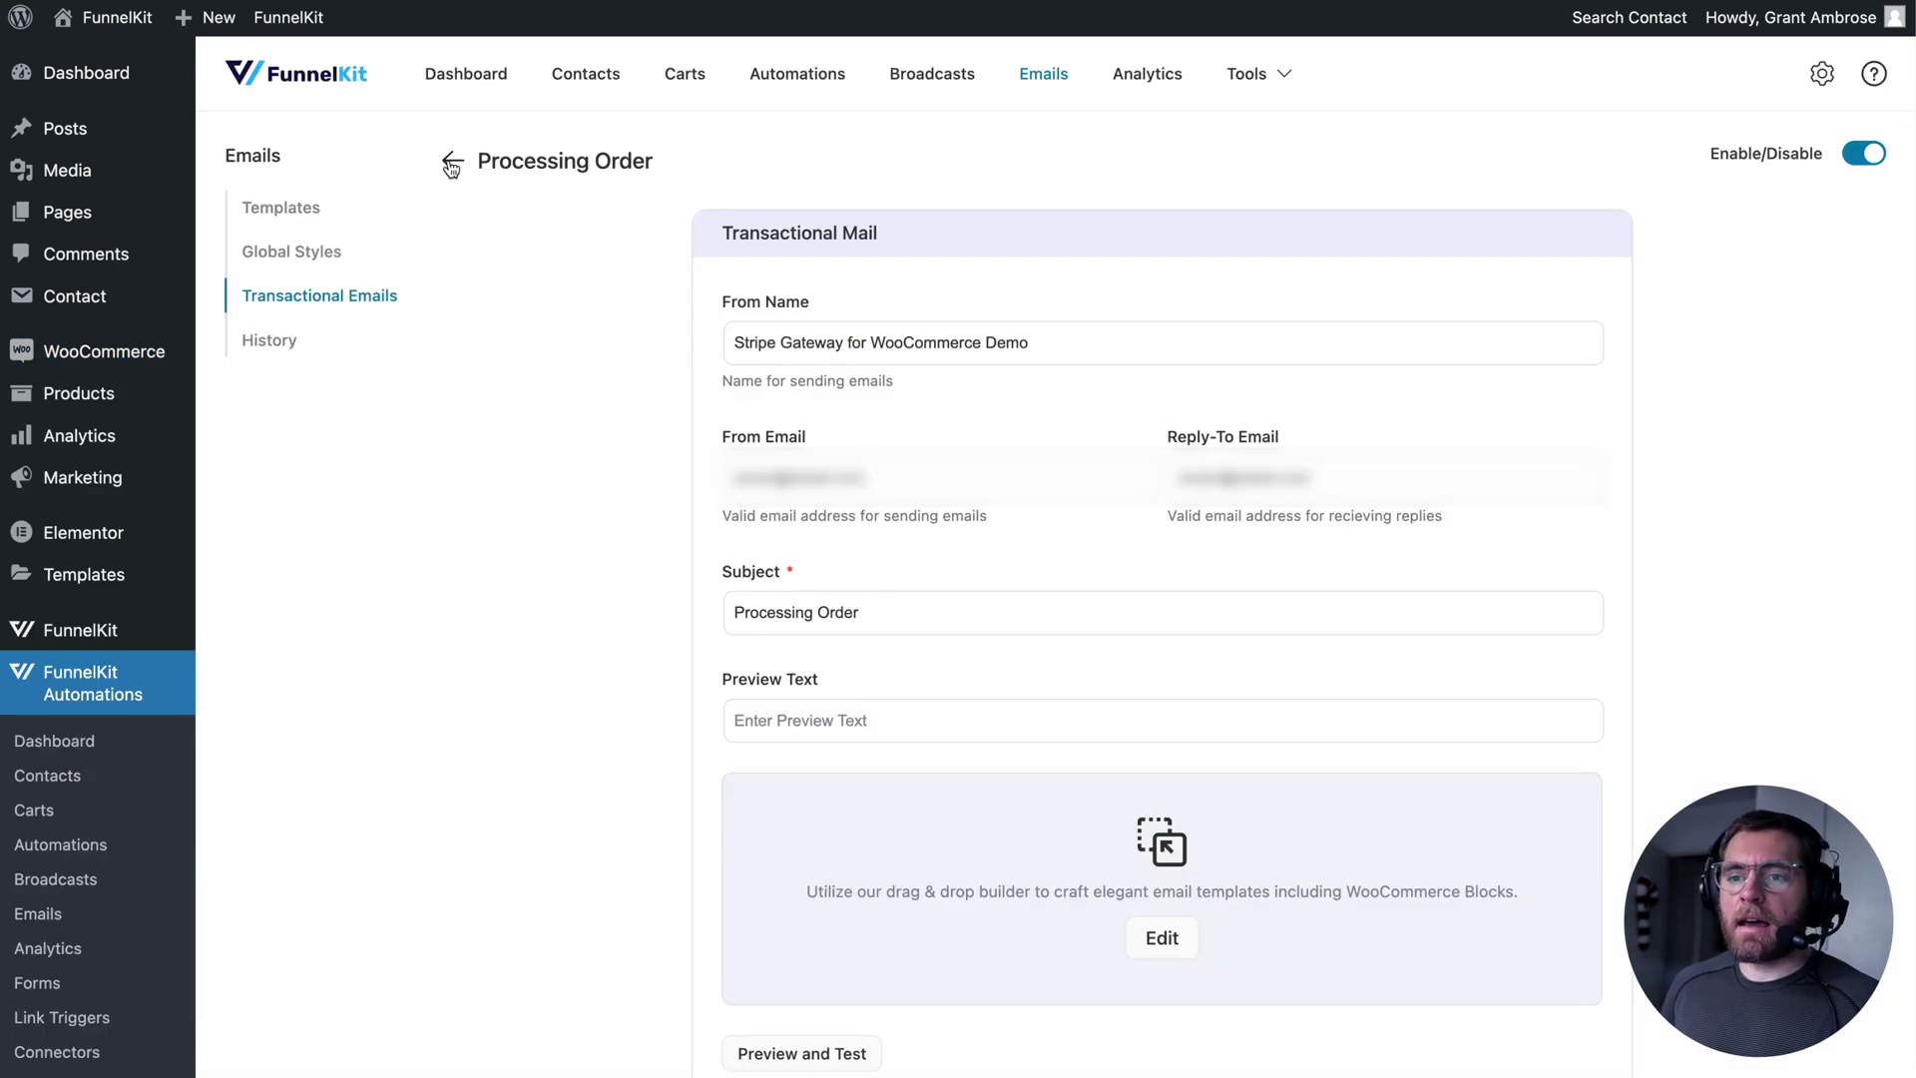
{"action": "left_click", "coordinate": [452, 163]}
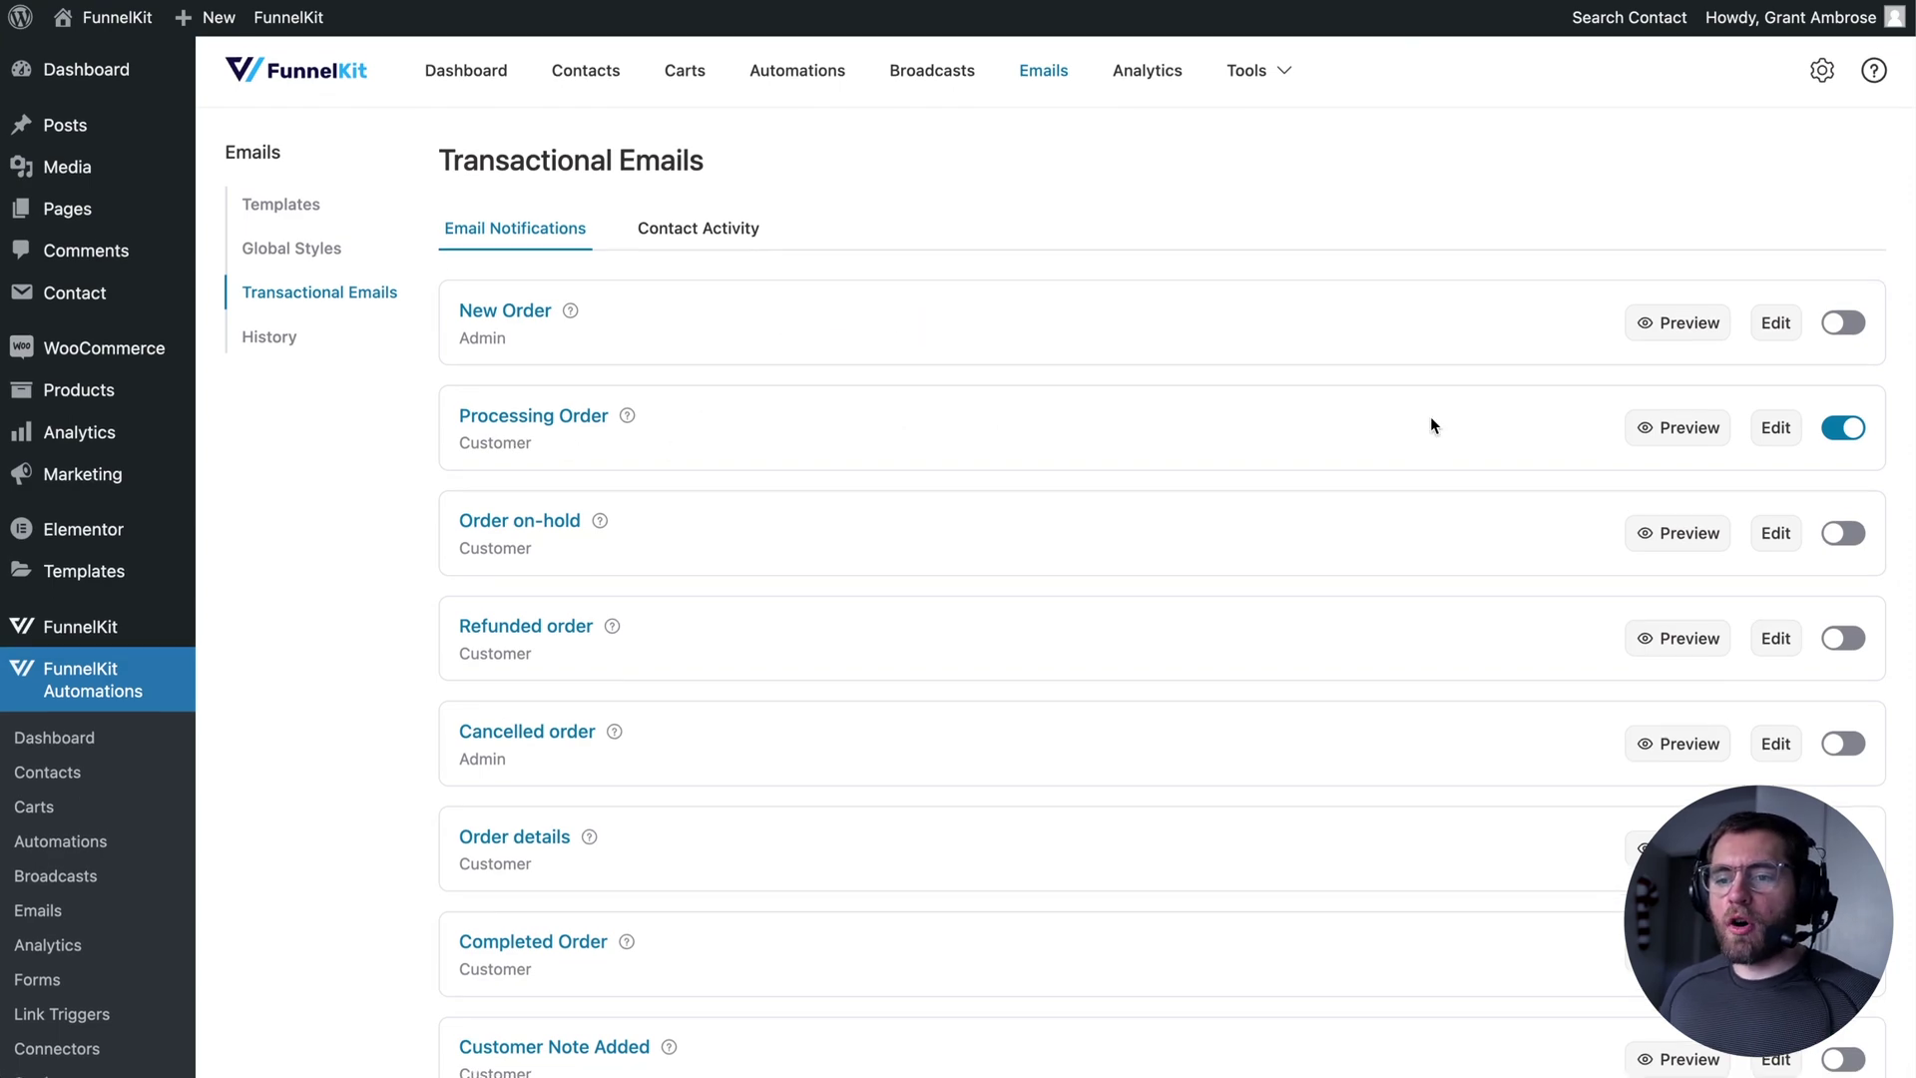
- Scroll the Automations list to view the three [transactional] automations
{"action": "scroll", "coordinate": [1431, 418], "scroll_direction": "down", "scroll_amount": 3}
{"action": "scroll", "coordinate": [1431, 418], "scroll_direction": "down", "scroll_amount": 1}
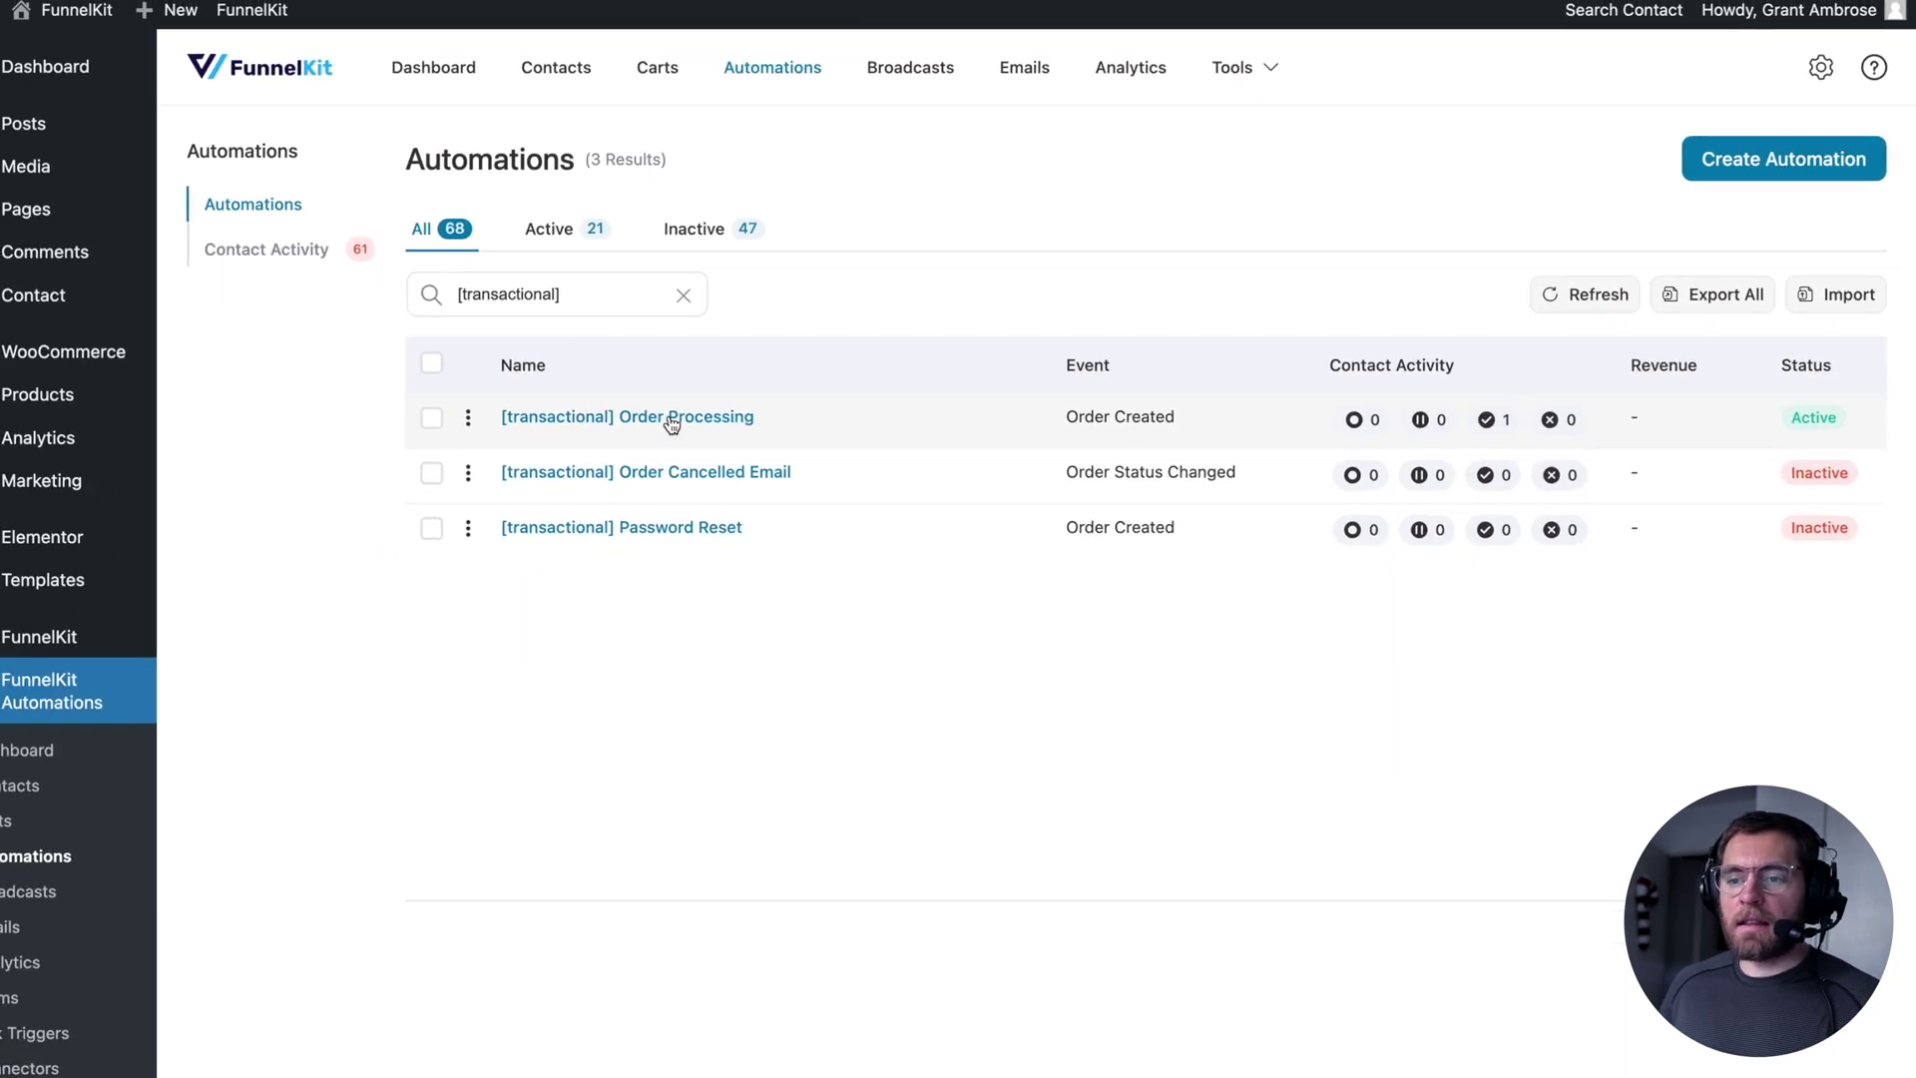
- Open the [transactional] Order Processing workflow and inspect its Order Created trigger
{"action": "left_click", "coordinate": [671, 419]}
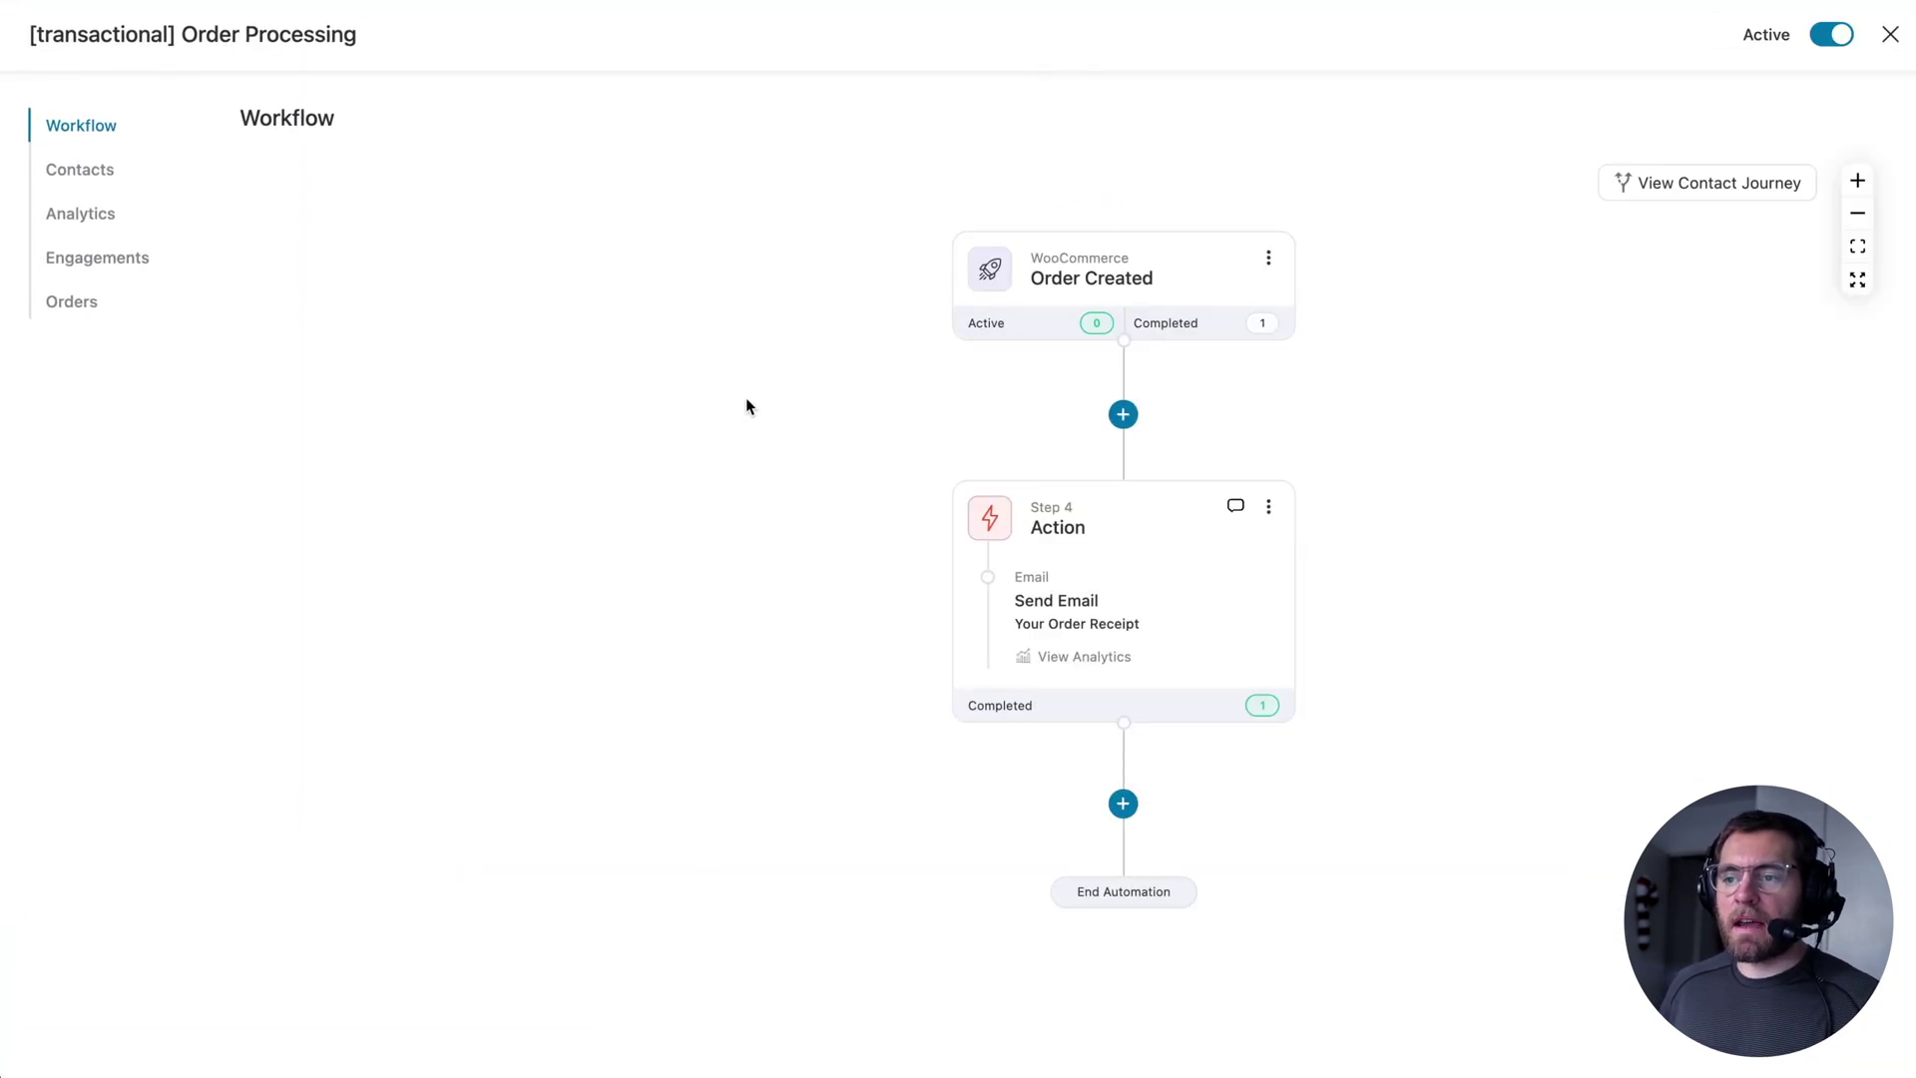
{"action": "left_click", "coordinate": [1119, 288]}
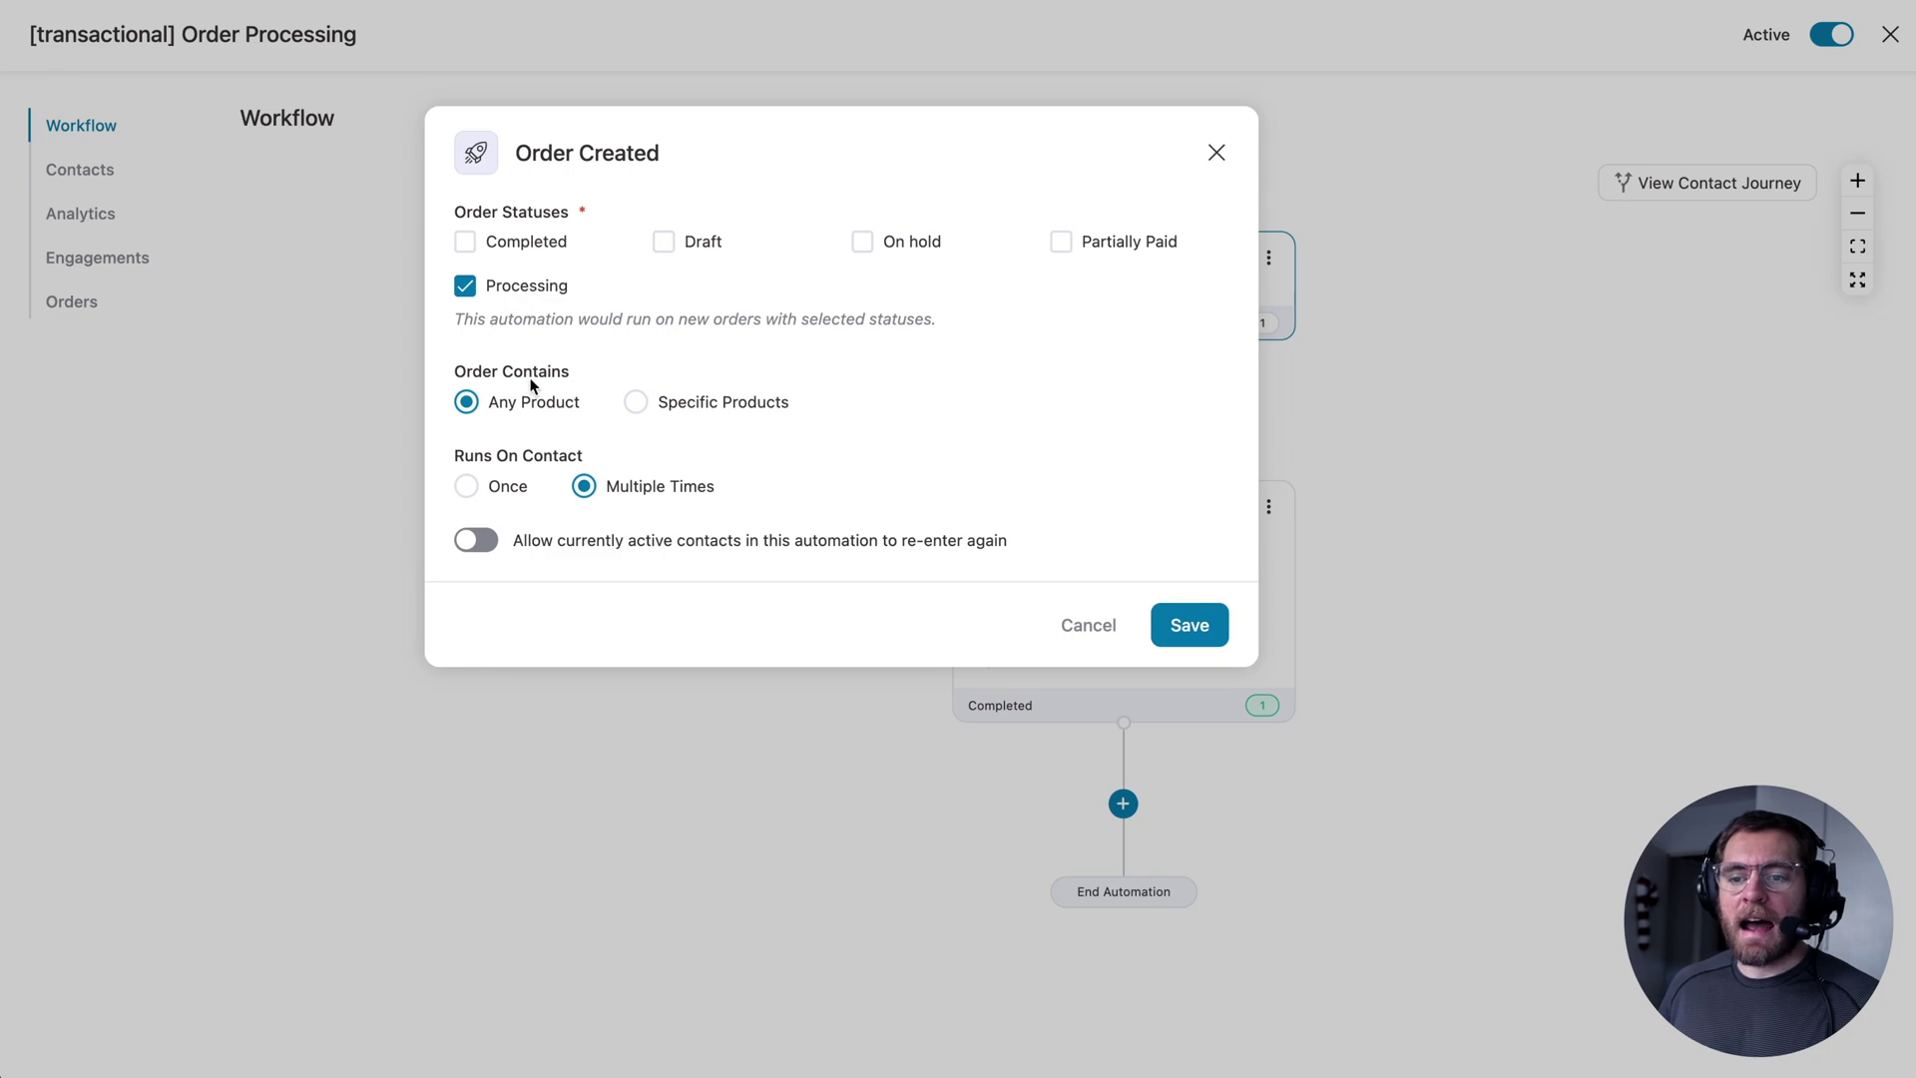
{"action": "left_click", "coordinate": [1184, 637]}
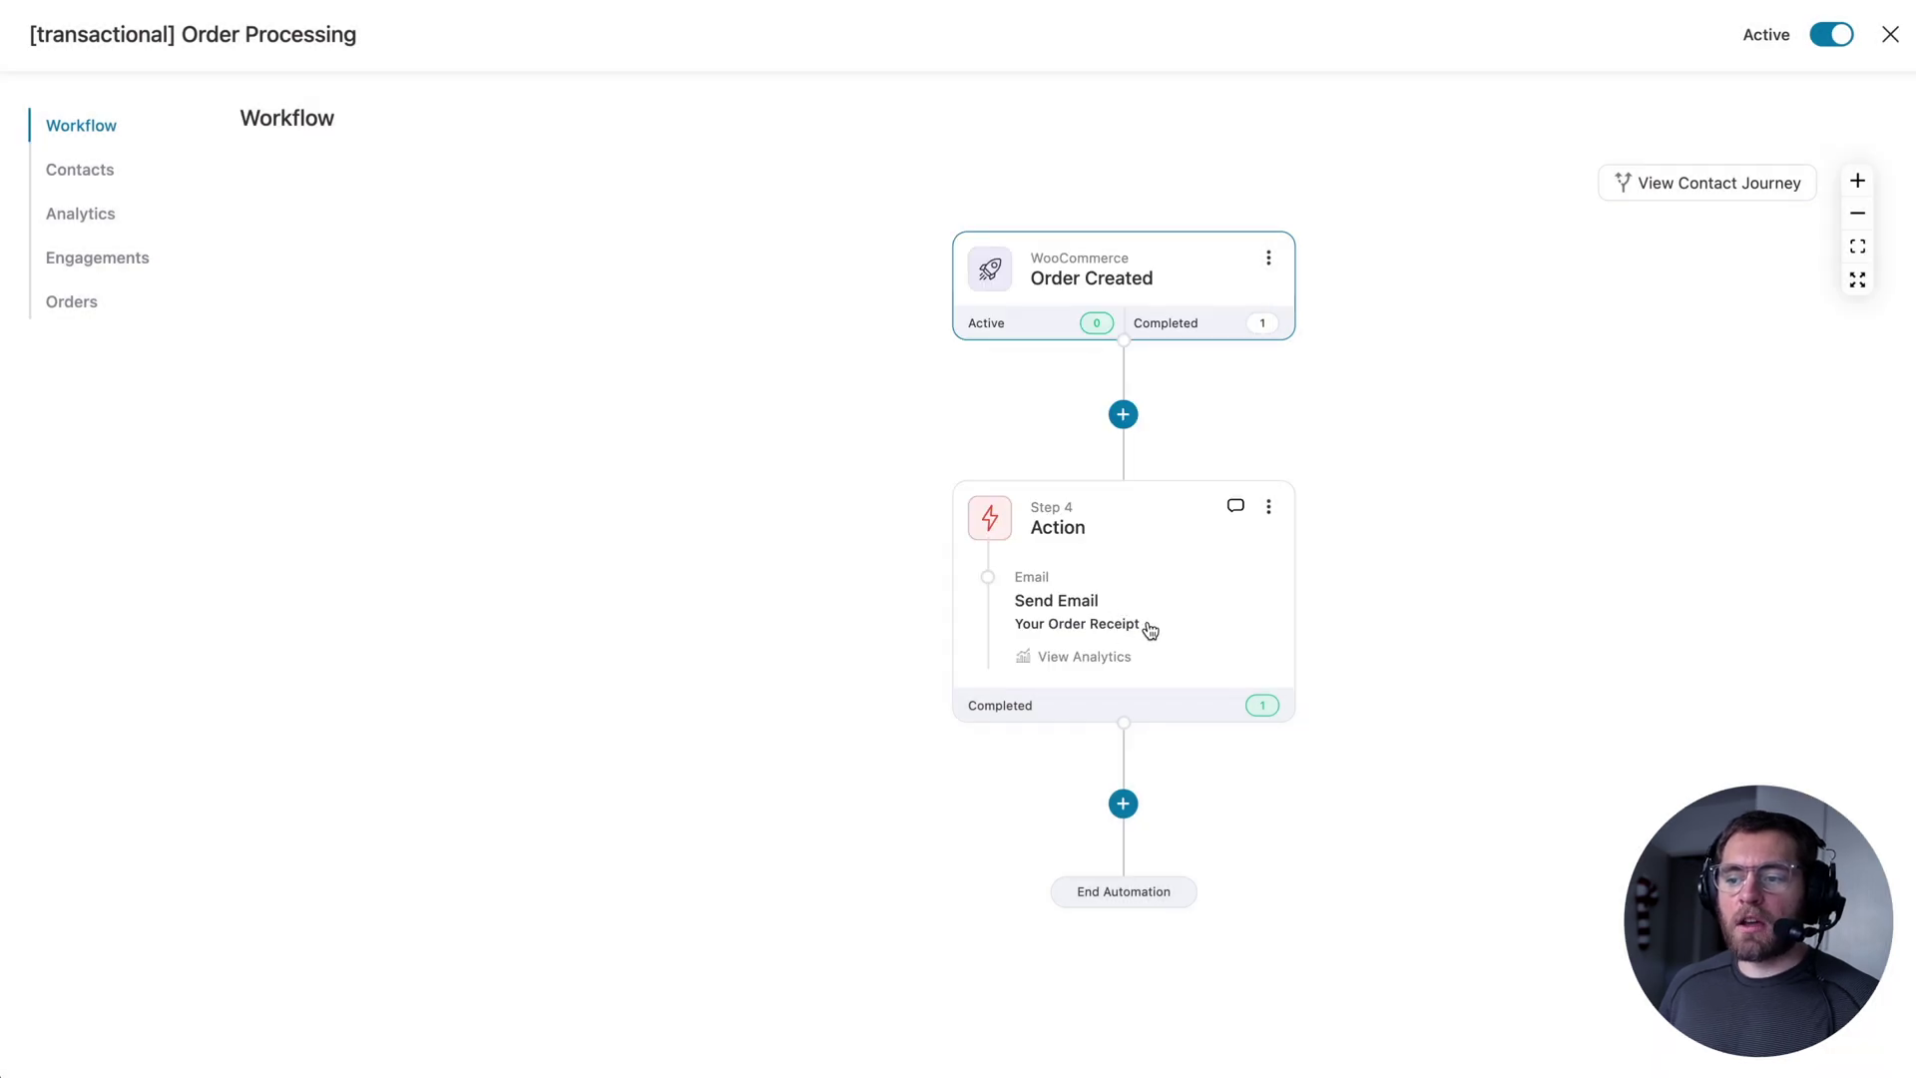
- Preview the order receipt email from the Send Email step, then close it
{"action": "left_click", "coordinate": [1116, 611]}
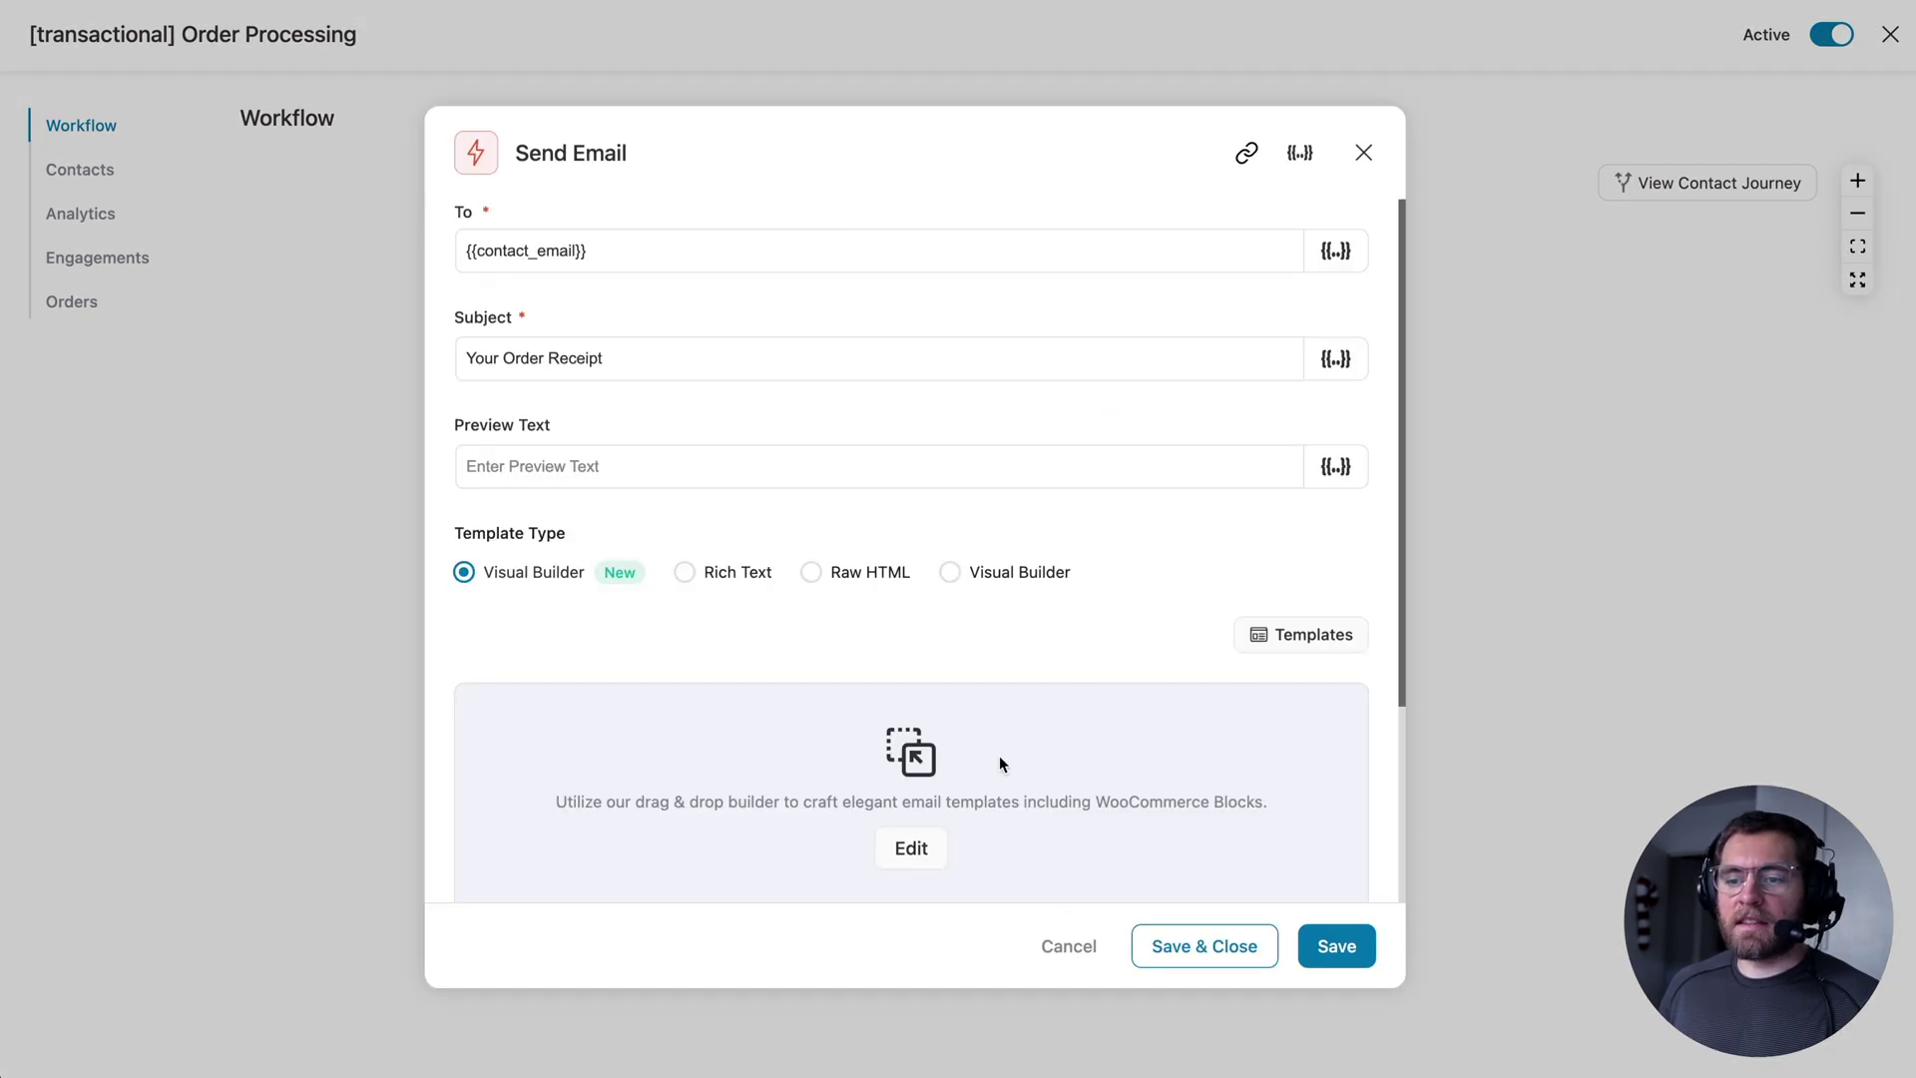
{"action": "scroll", "coordinate": [1000, 765], "scroll_direction": "down", "scroll_amount": 3}
{"action": "left_click", "coordinate": [708, 727]}
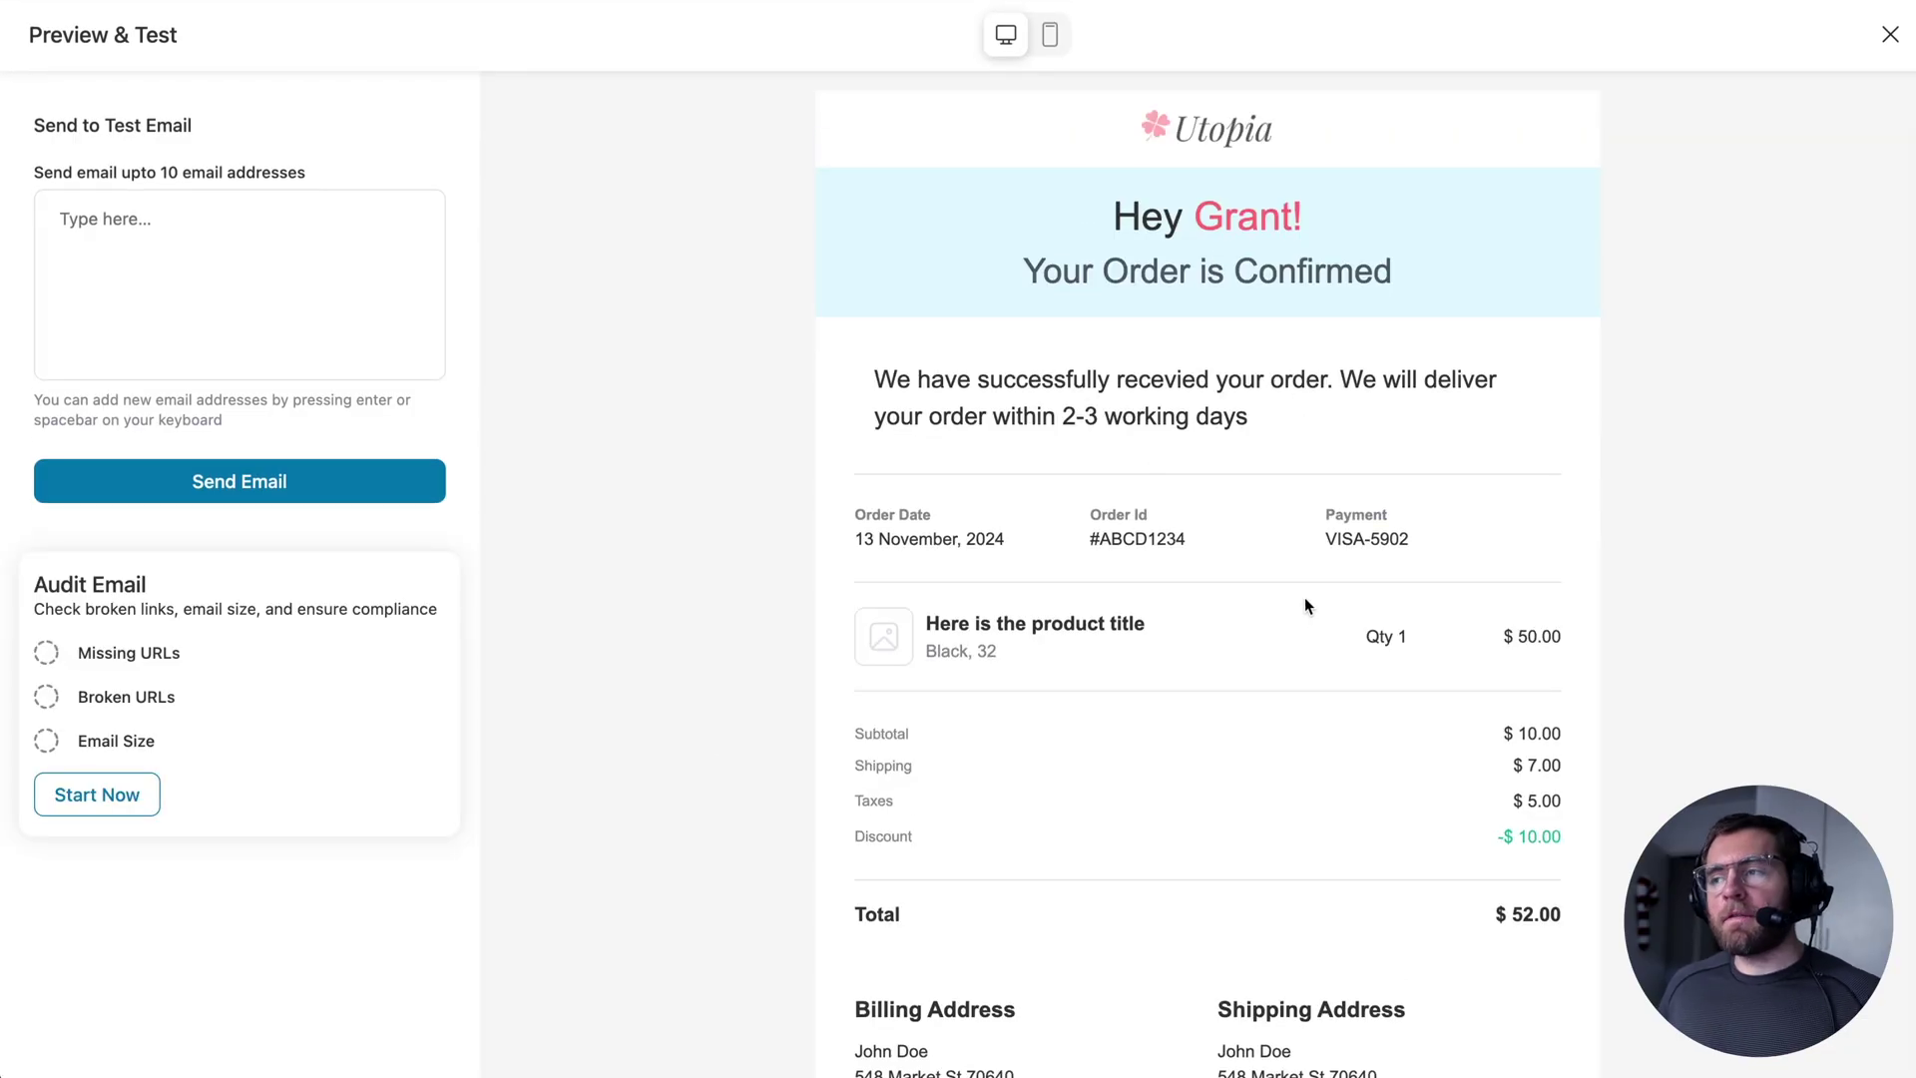
{"action": "left_click", "coordinate": [1888, 36]}
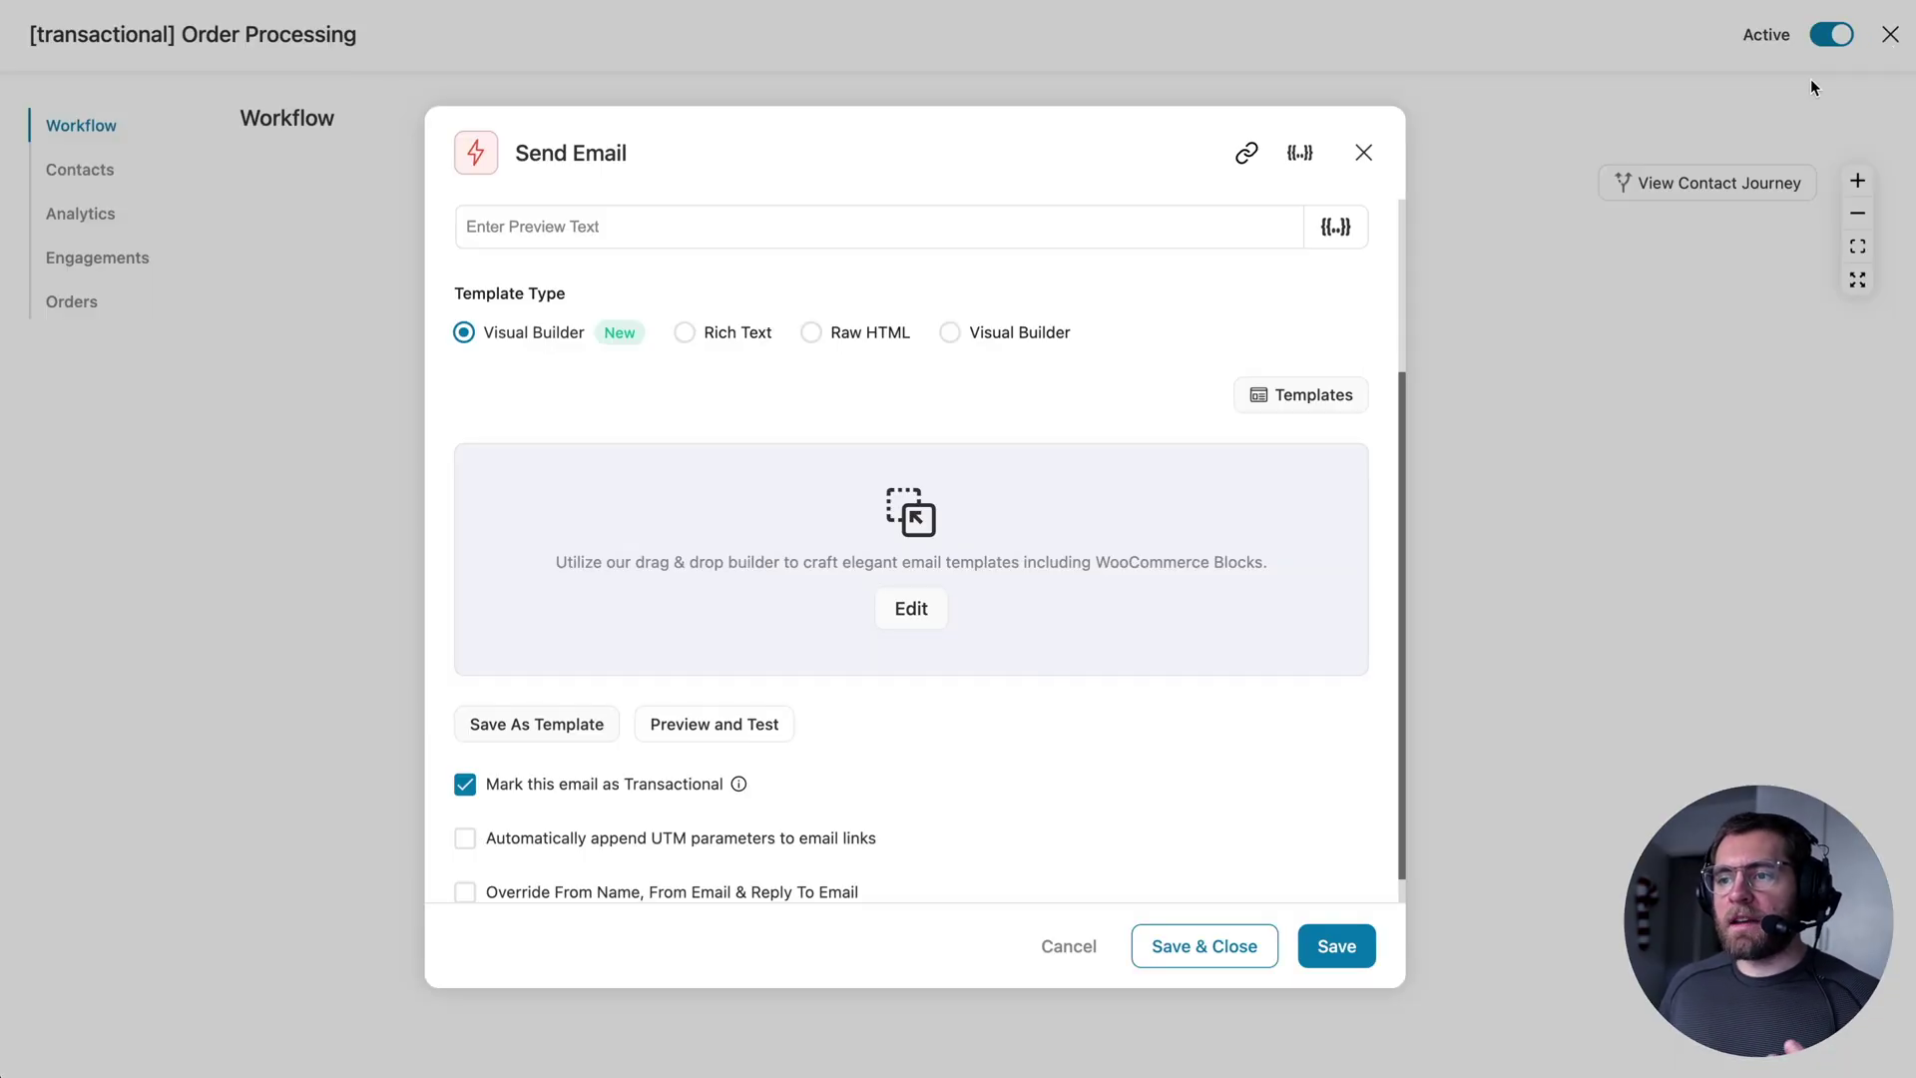
{"action": "left_click", "coordinate": [1364, 154]}
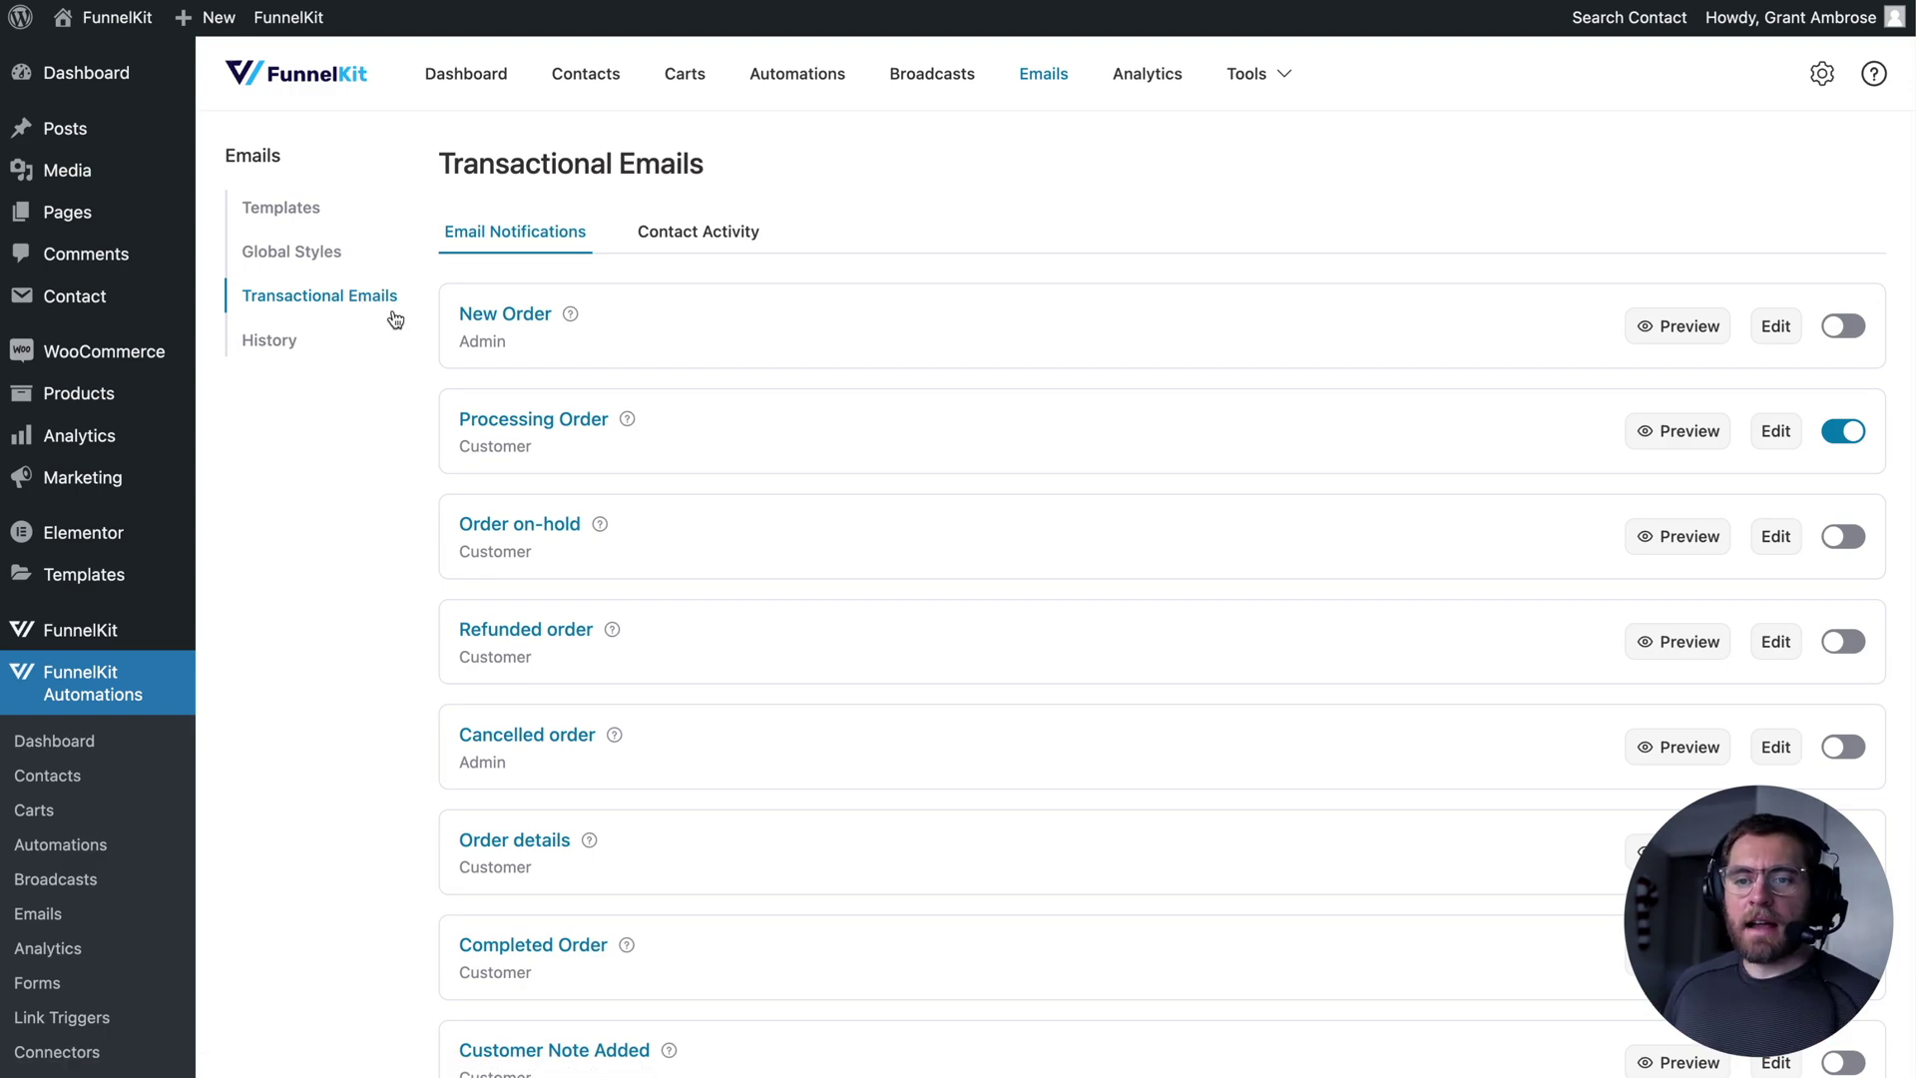
- Show the Contact Activity log of sent transactional emails
{"action": "left_click", "coordinate": [692, 246]}
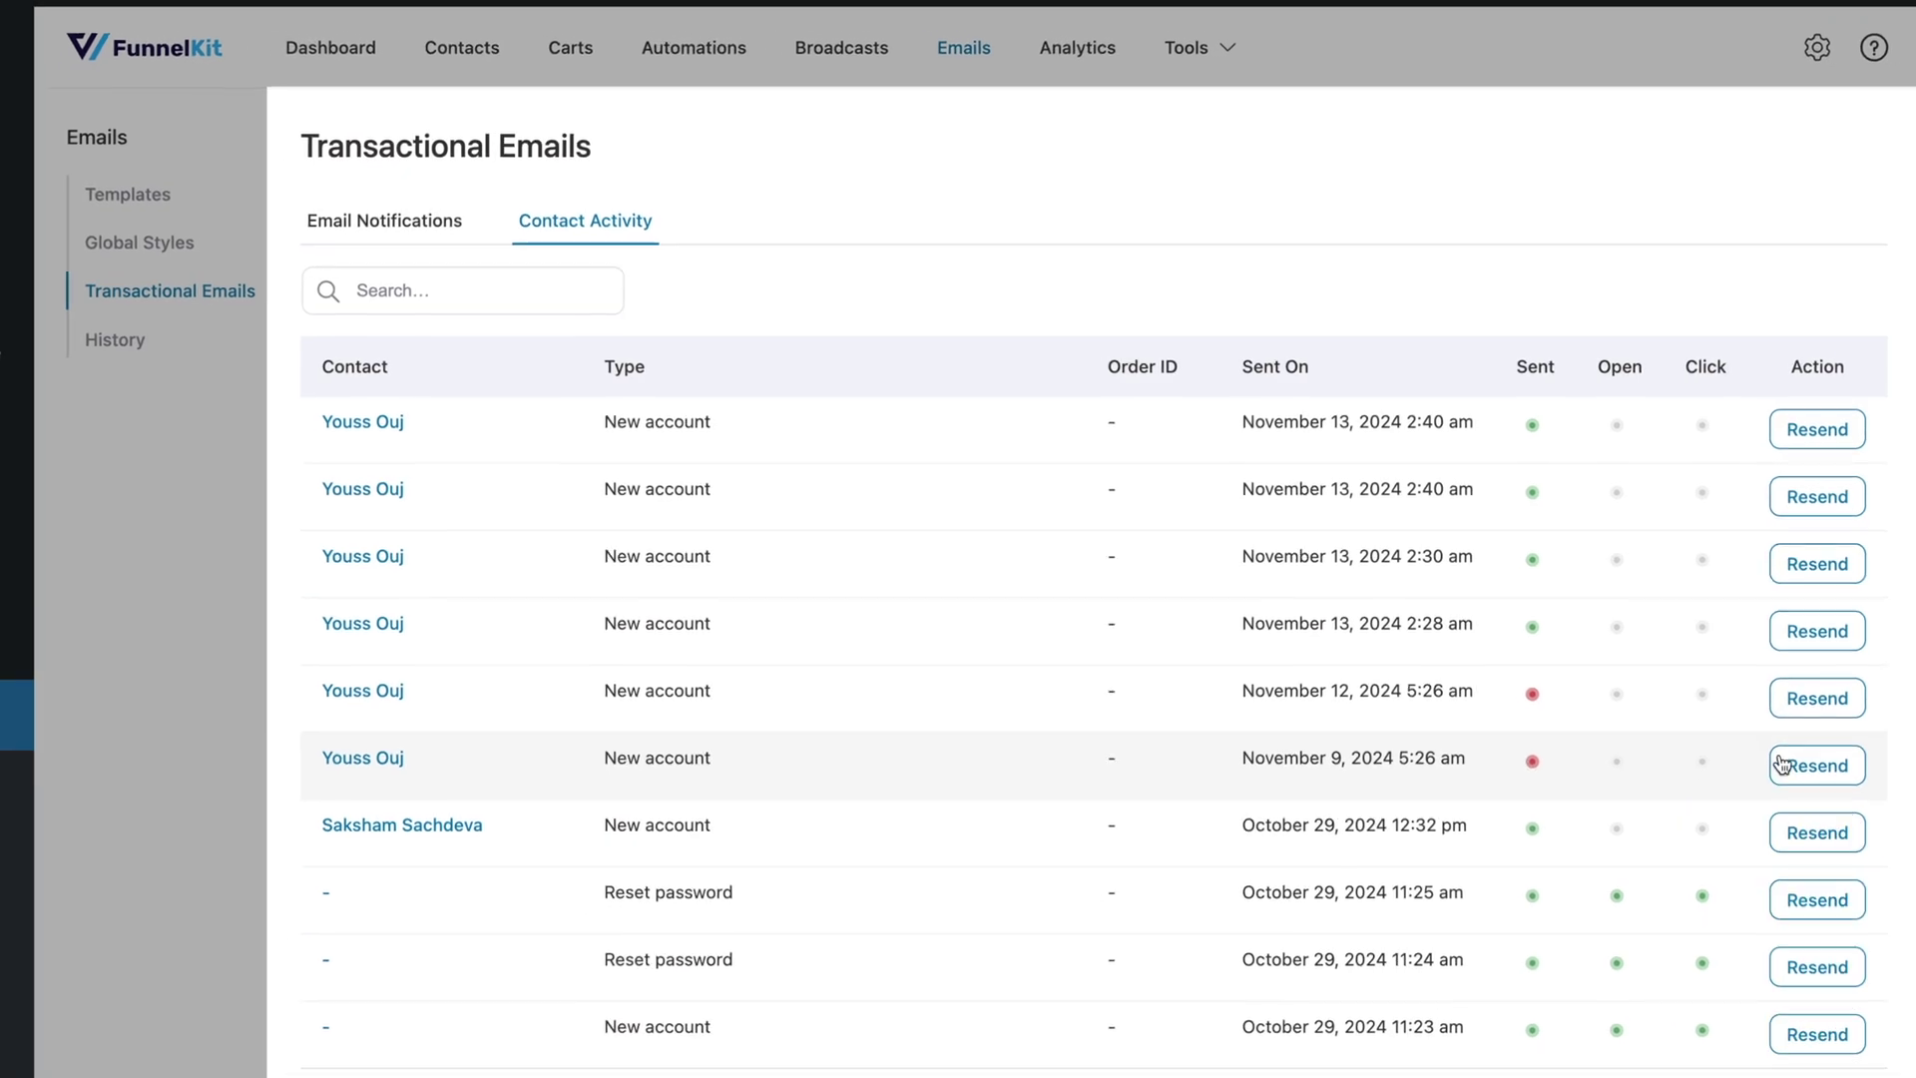
- Resend the failed November 9 New account email
{"action": "left_click", "coordinate": [1814, 765]}
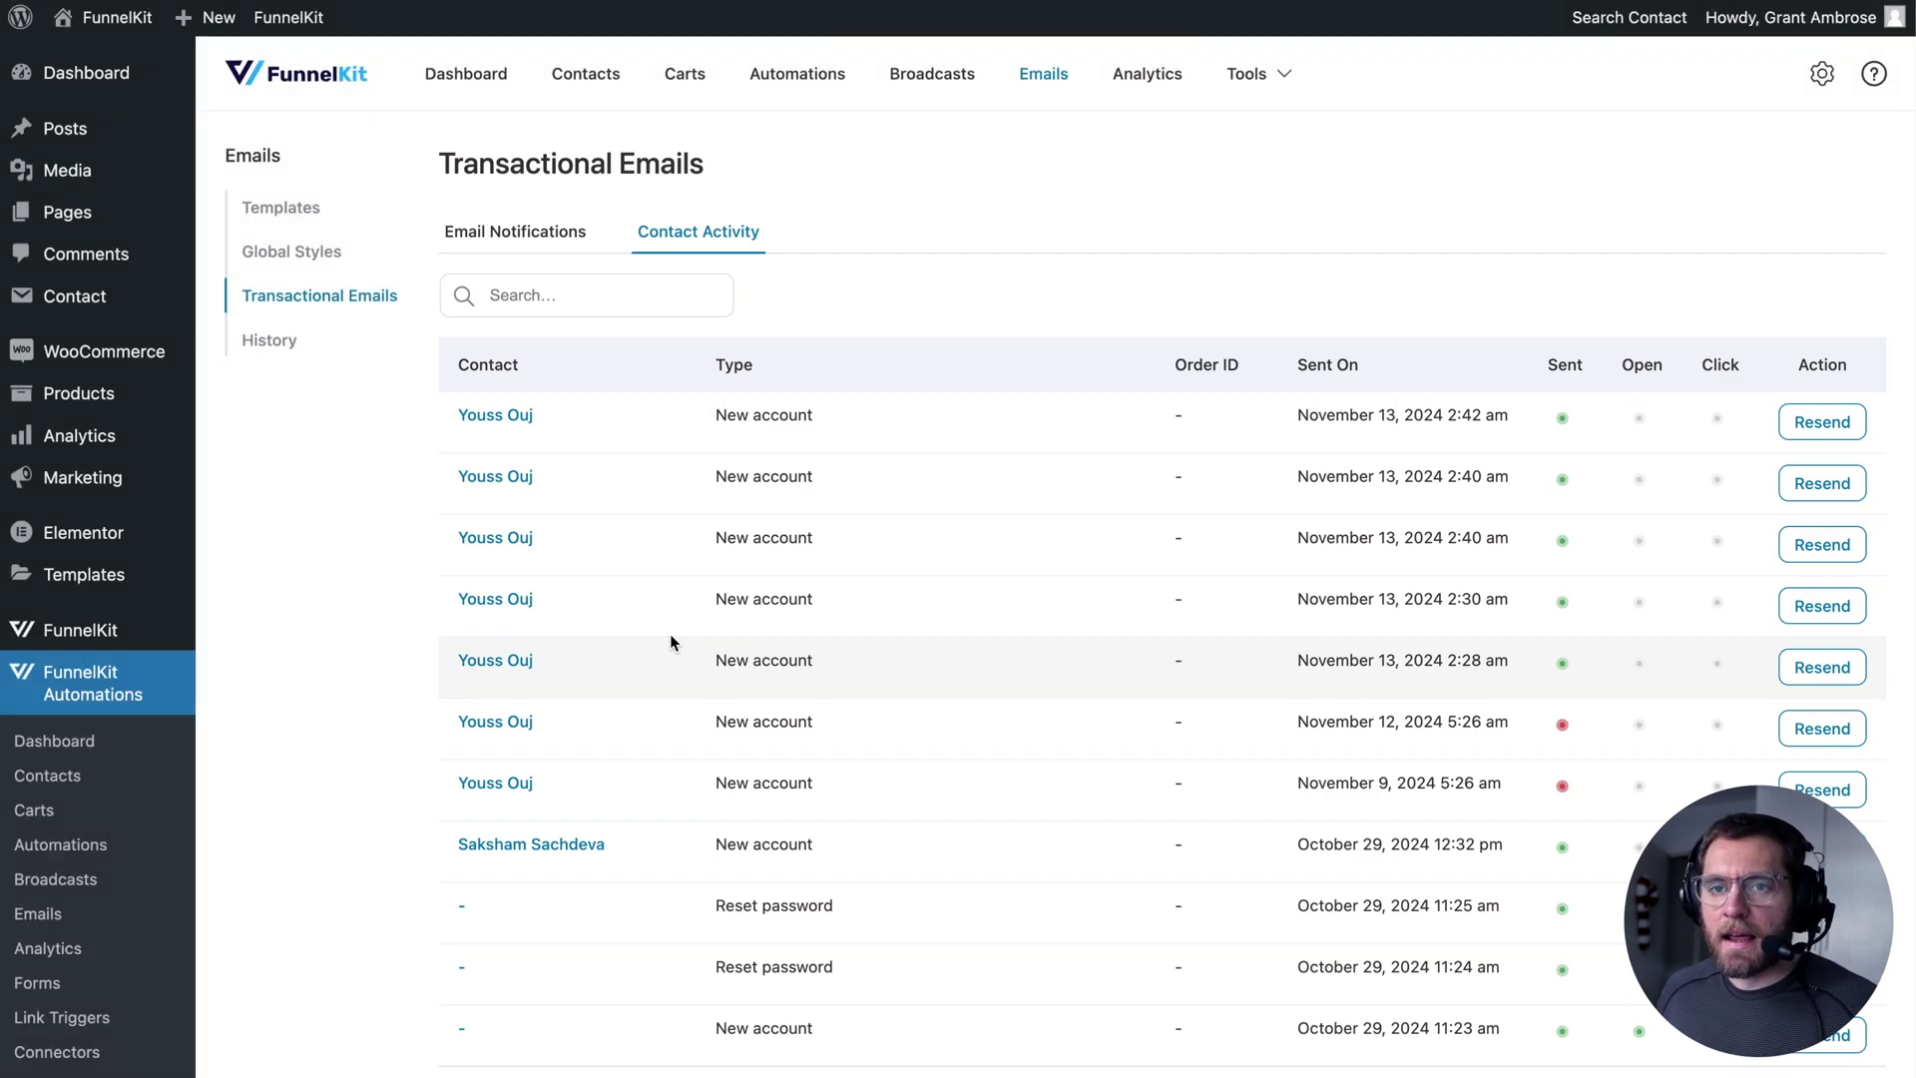
{"action": "scroll", "coordinate": [613, 561], "scroll_direction": "down", "scroll_amount": 1}
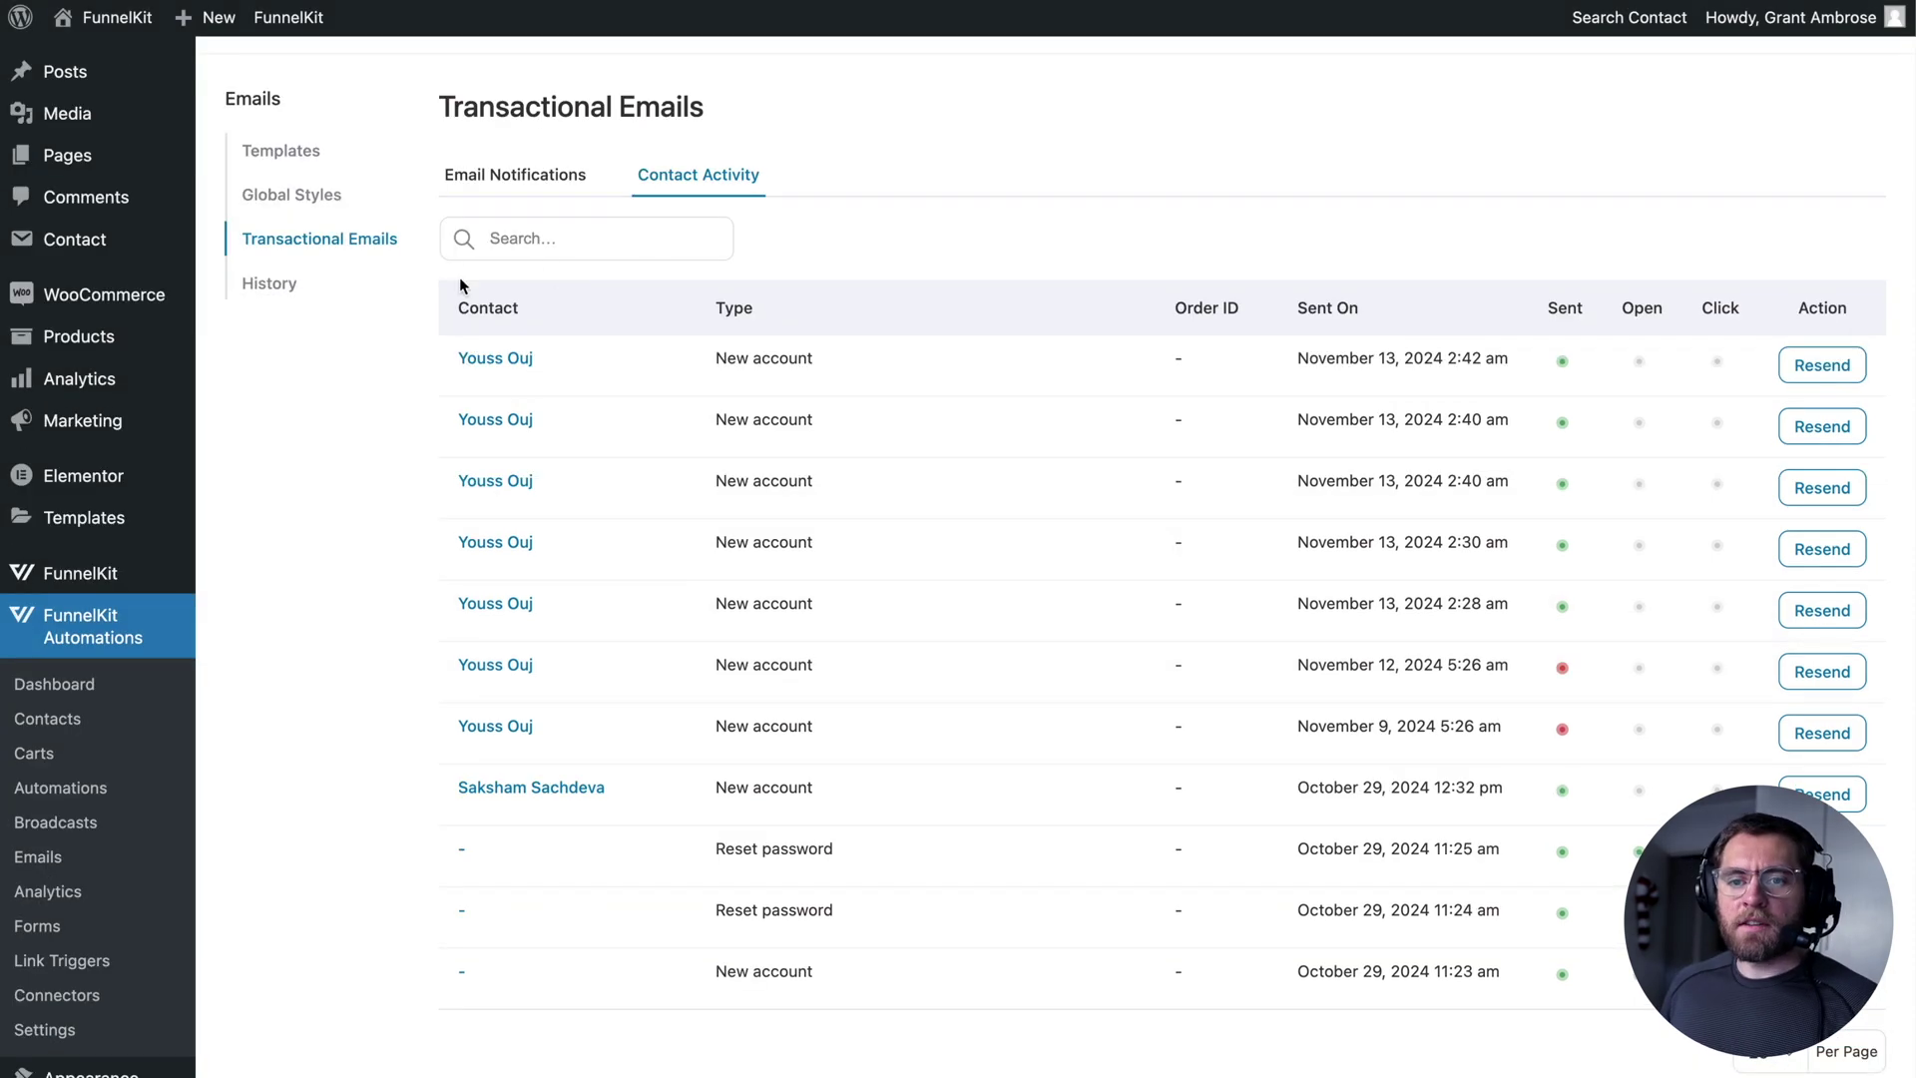
- Open the email History list and check the details of the My Email 2 message
{"action": "left_click", "coordinate": [290, 289]}
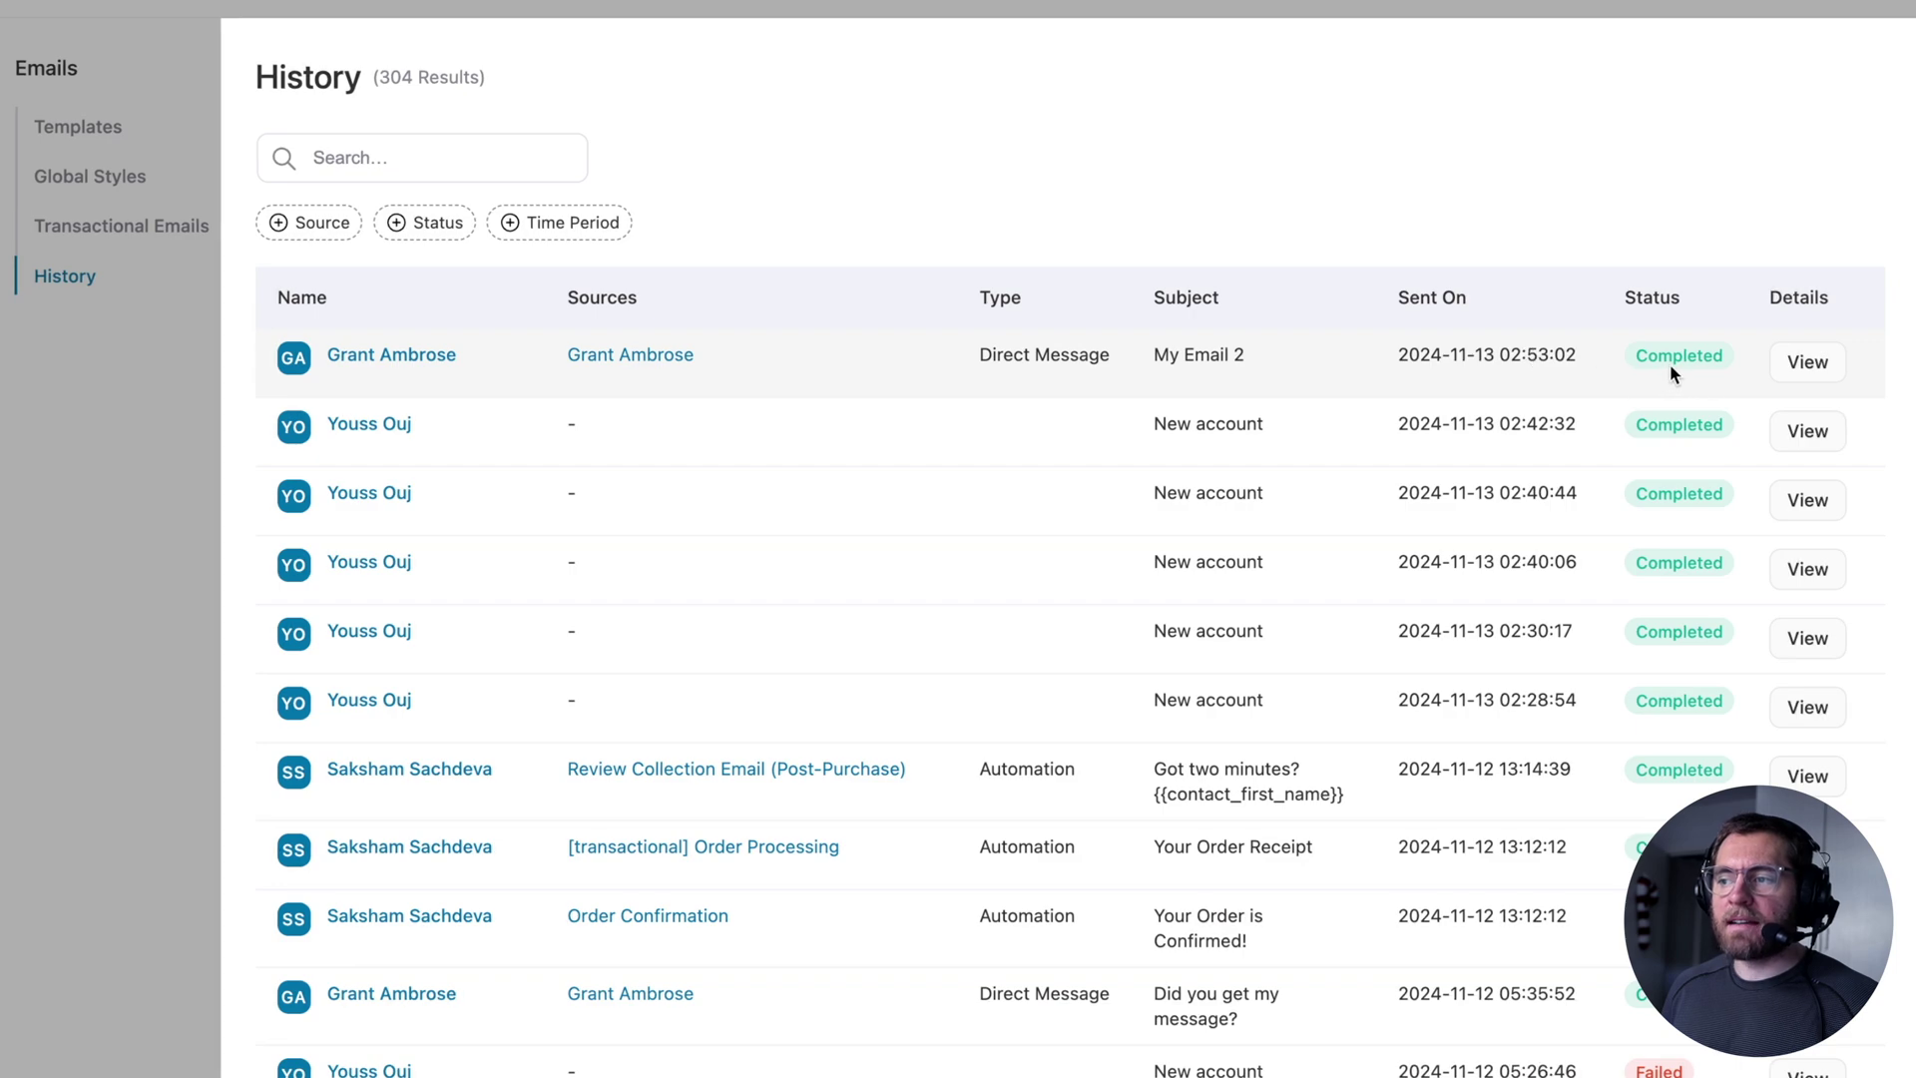
{"action": "left_click", "coordinate": [1796, 365]}
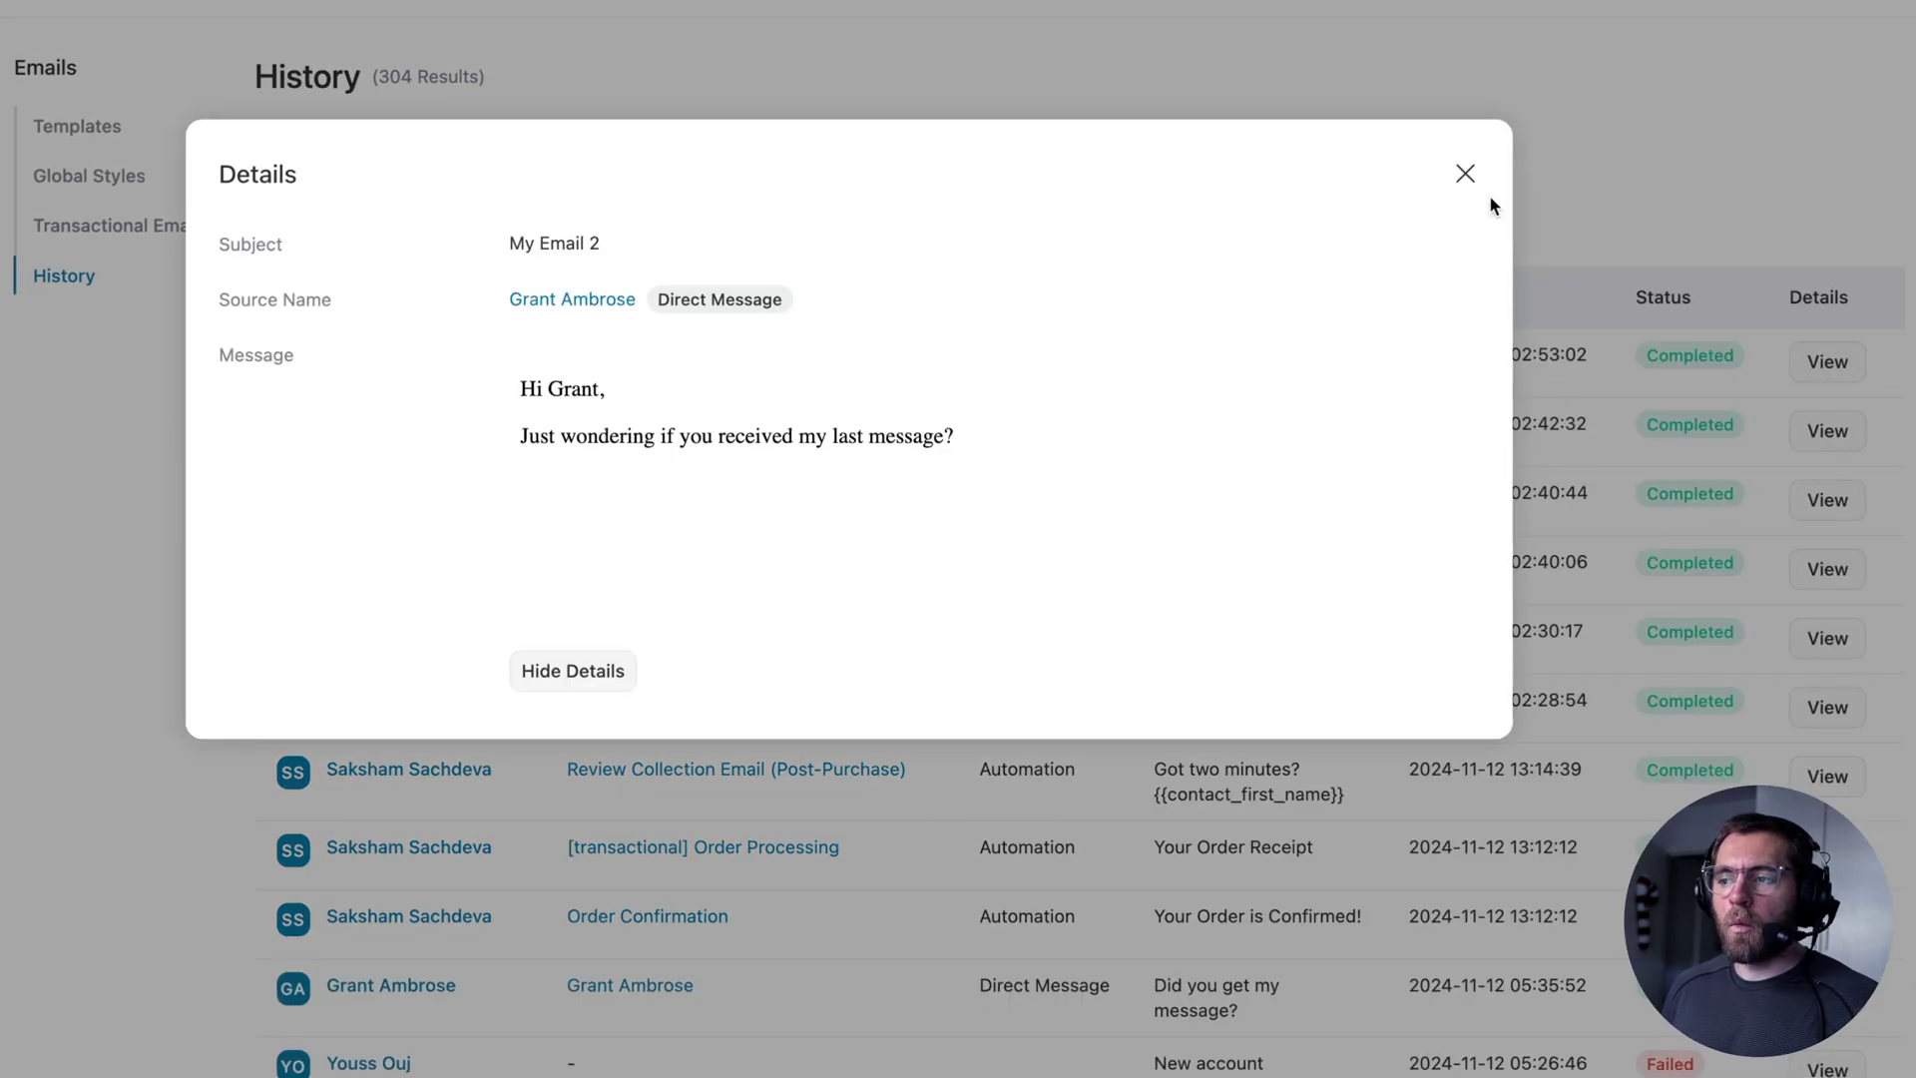
{"action": "left_click", "coordinate": [1469, 175]}
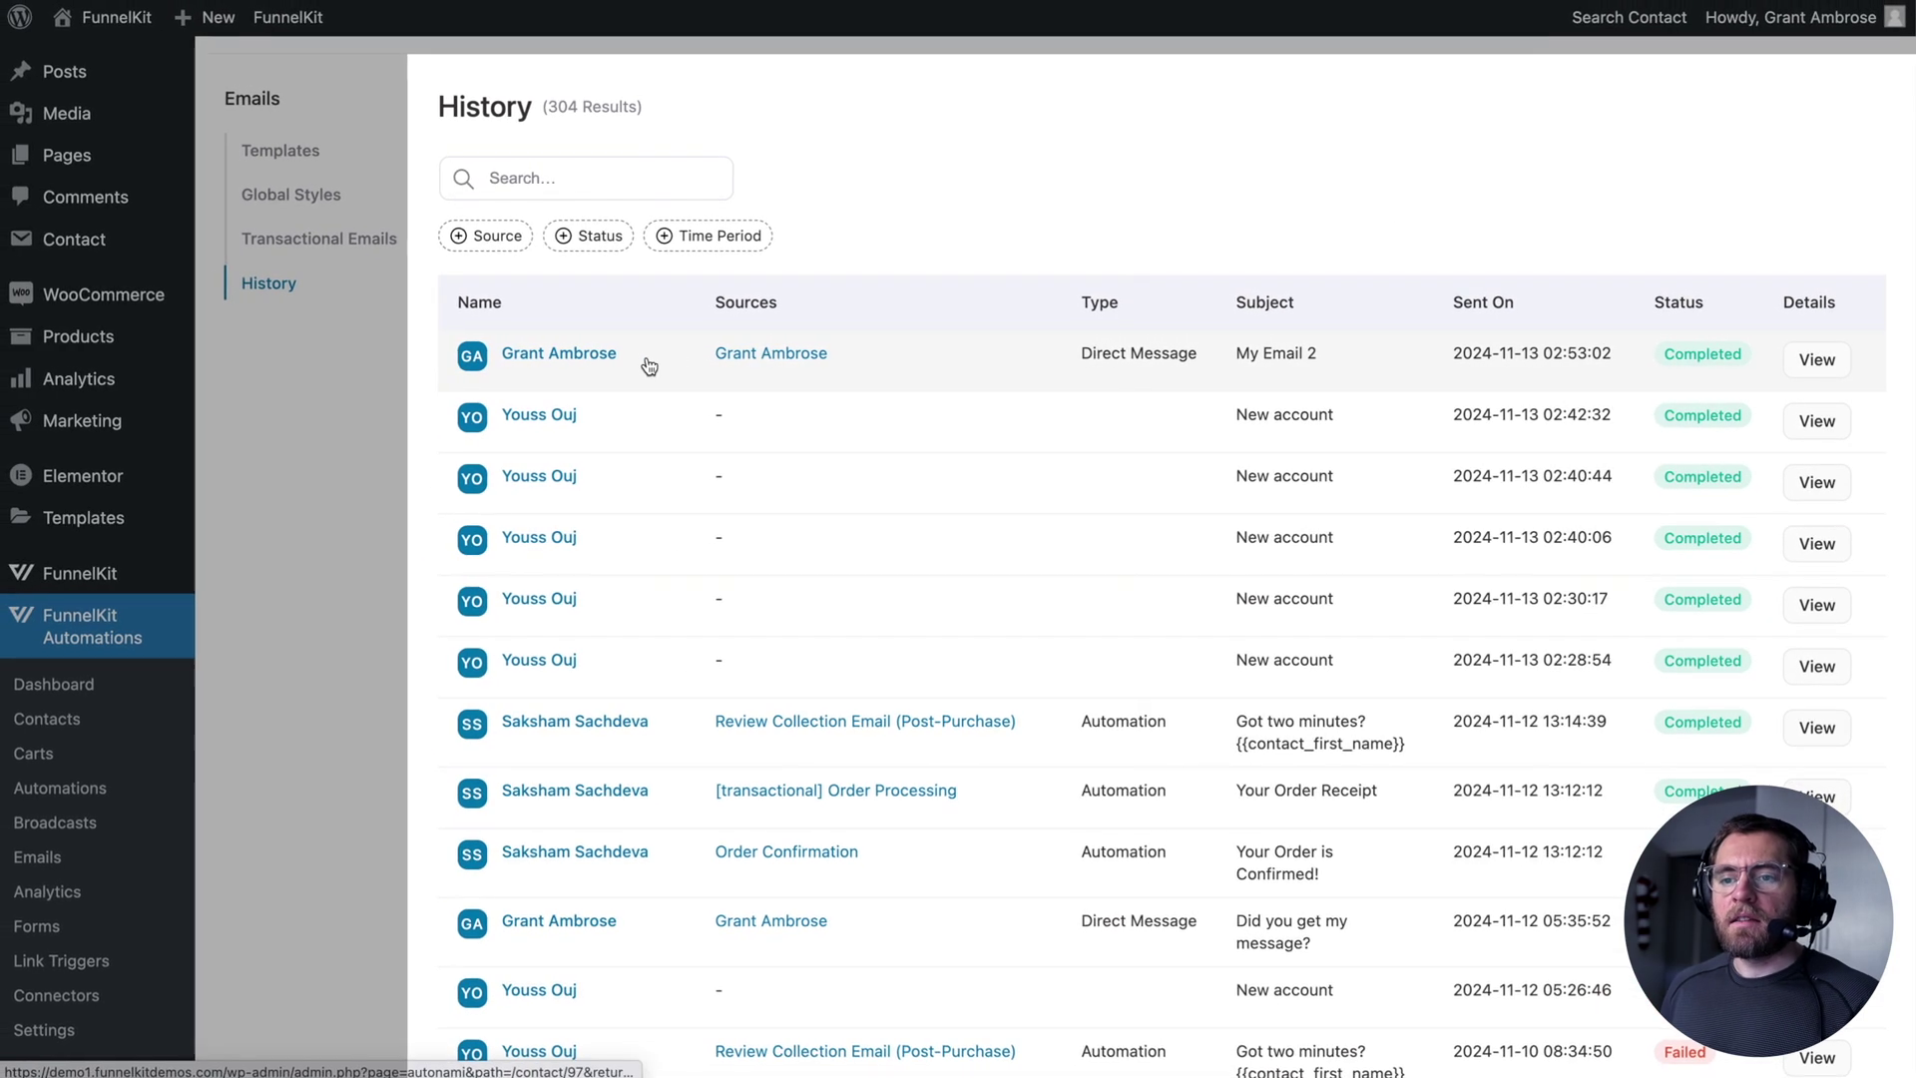
- From the contact's profile, send a new email with subject 'My Email 3'
{"action": "left_click", "coordinate": [575, 353]}
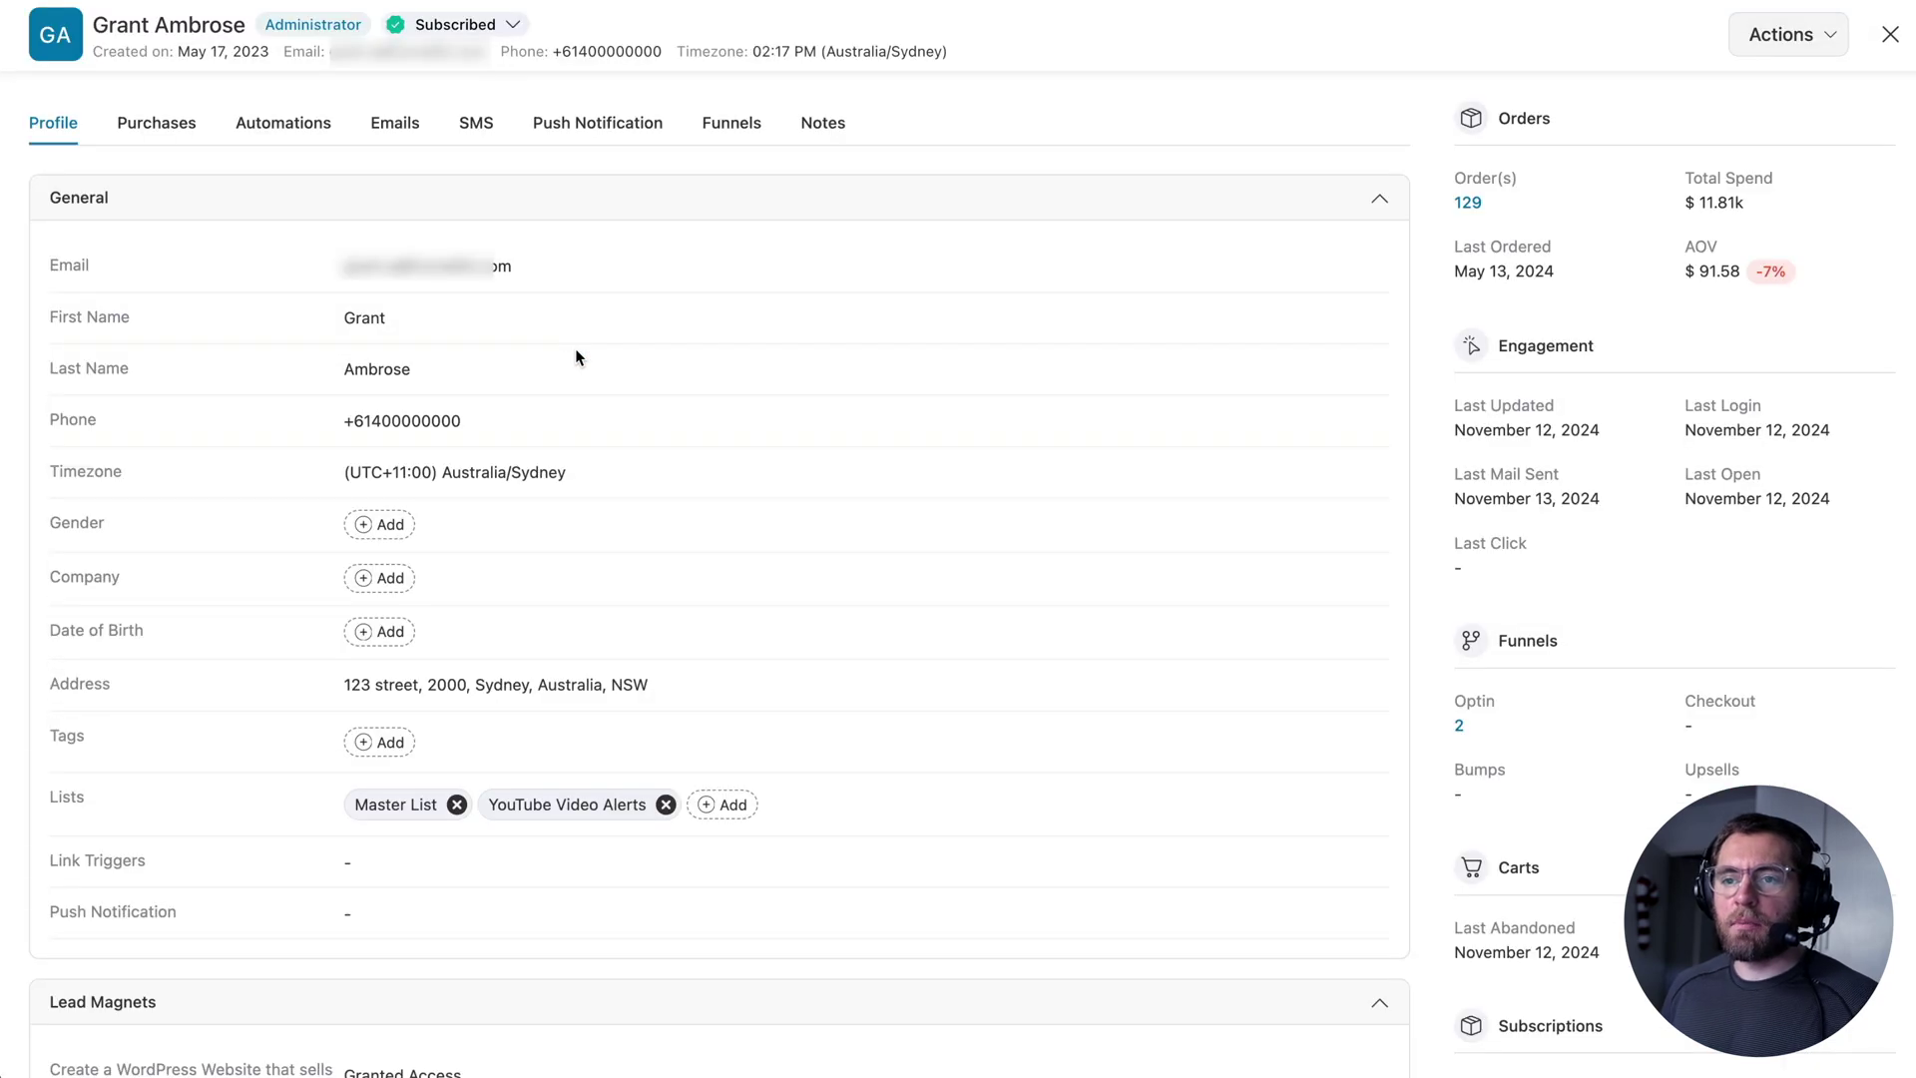
{"action": "left_click", "coordinate": [395, 123]}
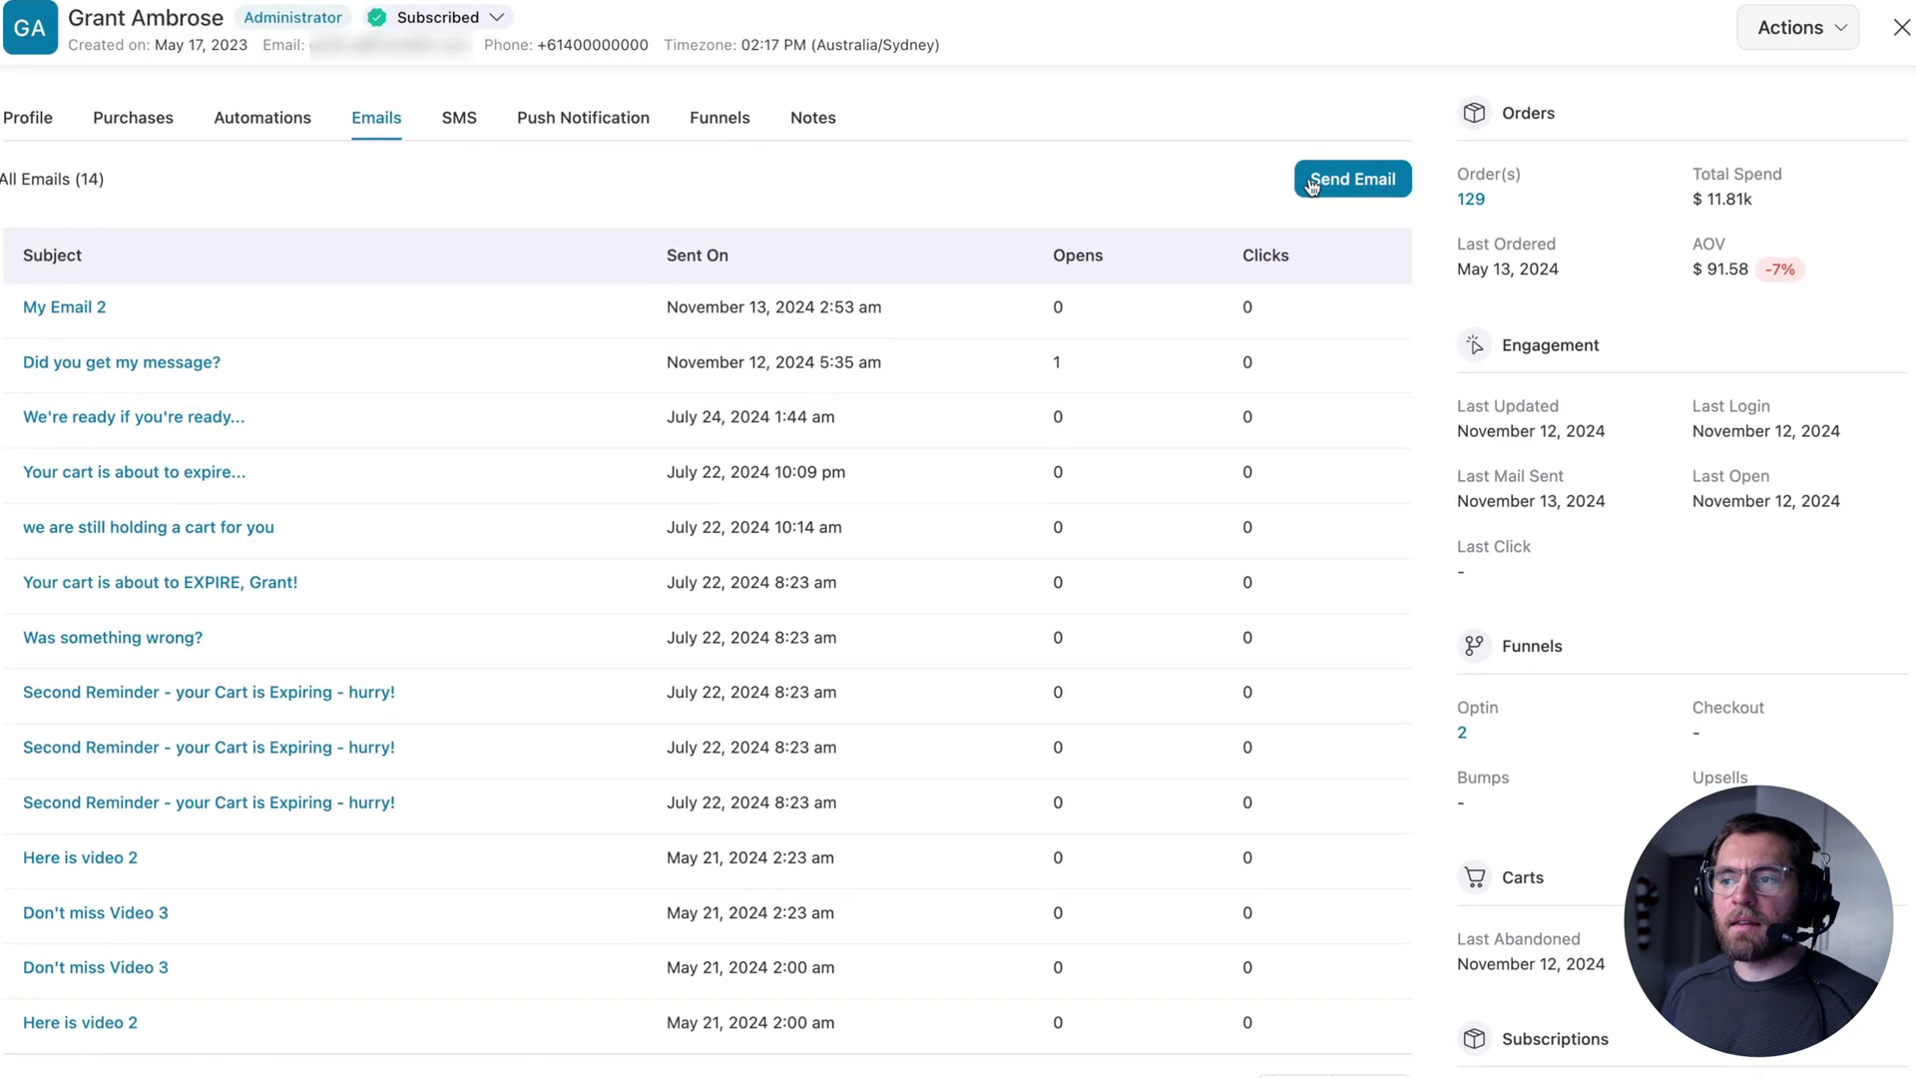
{"action": "left_click", "coordinate": [1318, 187]}
{"action": "left_click", "coordinate": [1036, 311]}
{"action": "type", "text": "My Email 3"}
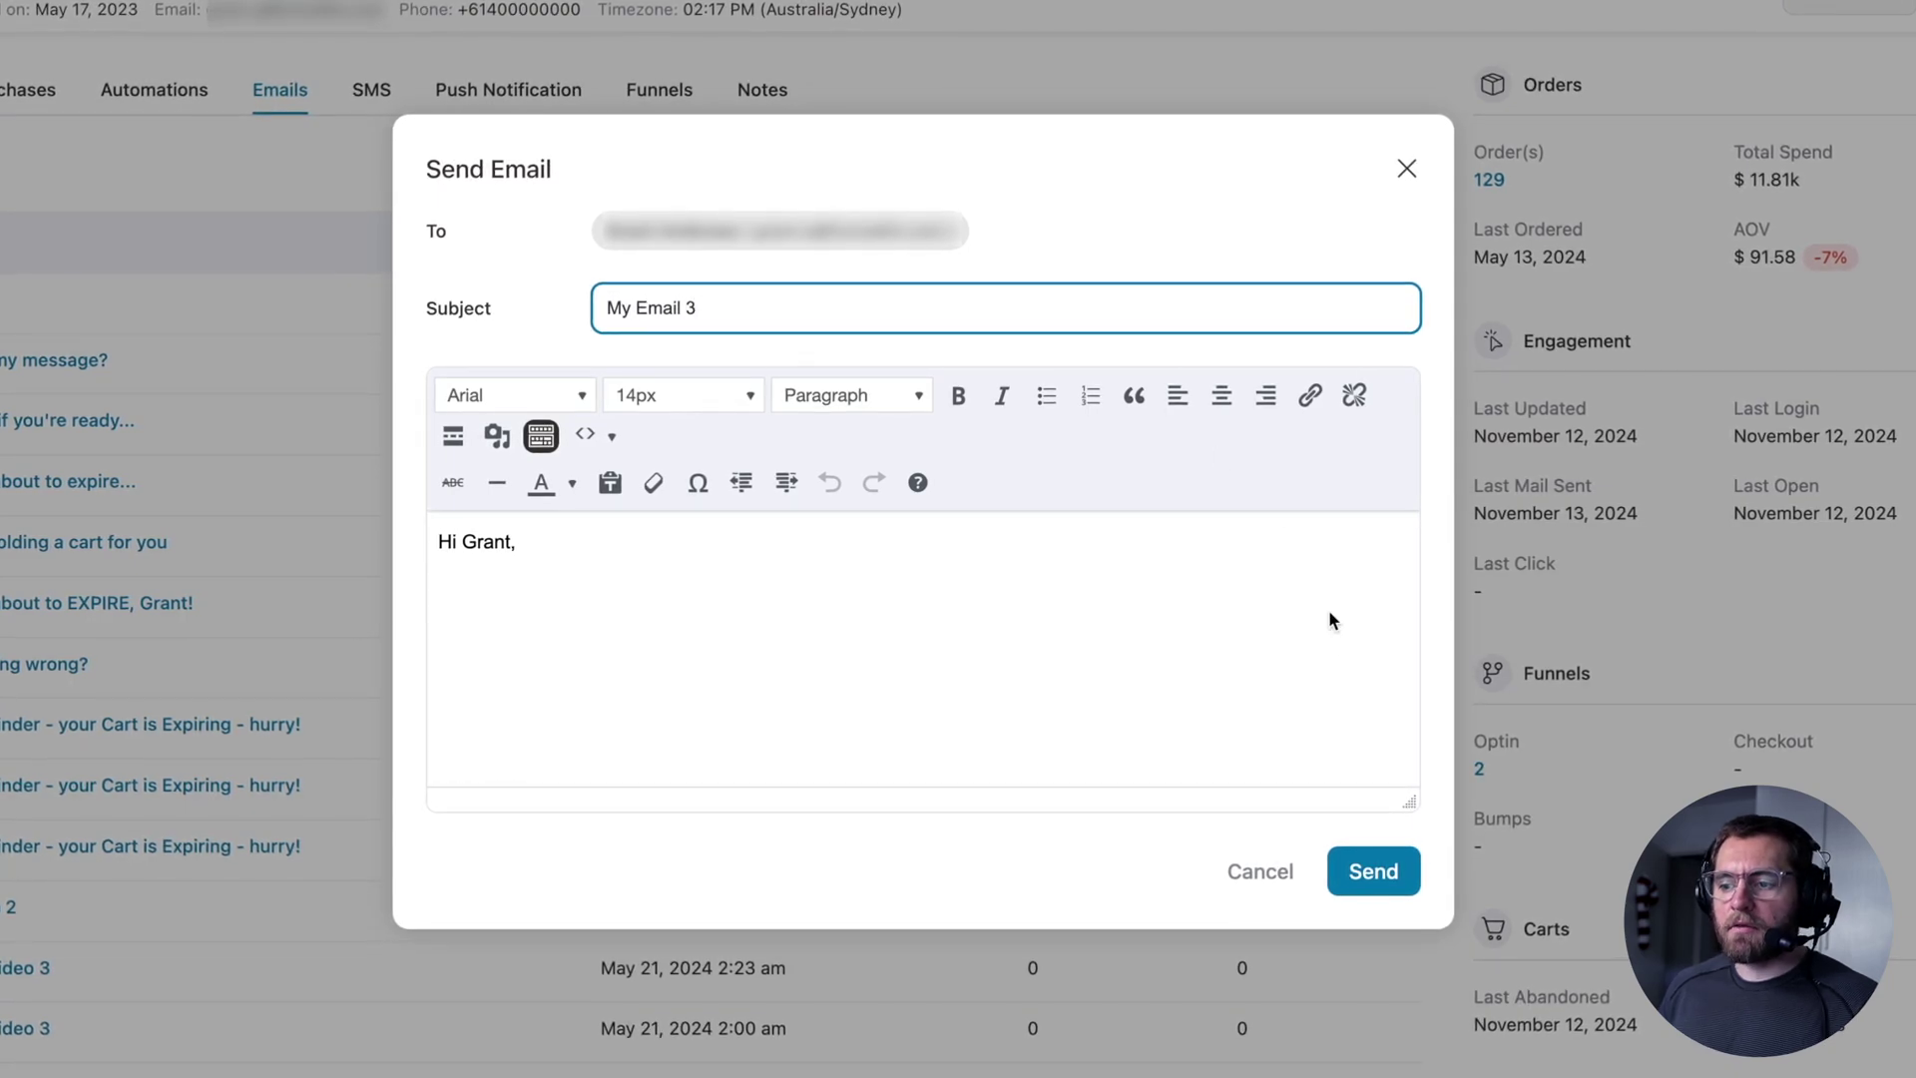
{"action": "left_click", "coordinate": [1372, 871]}
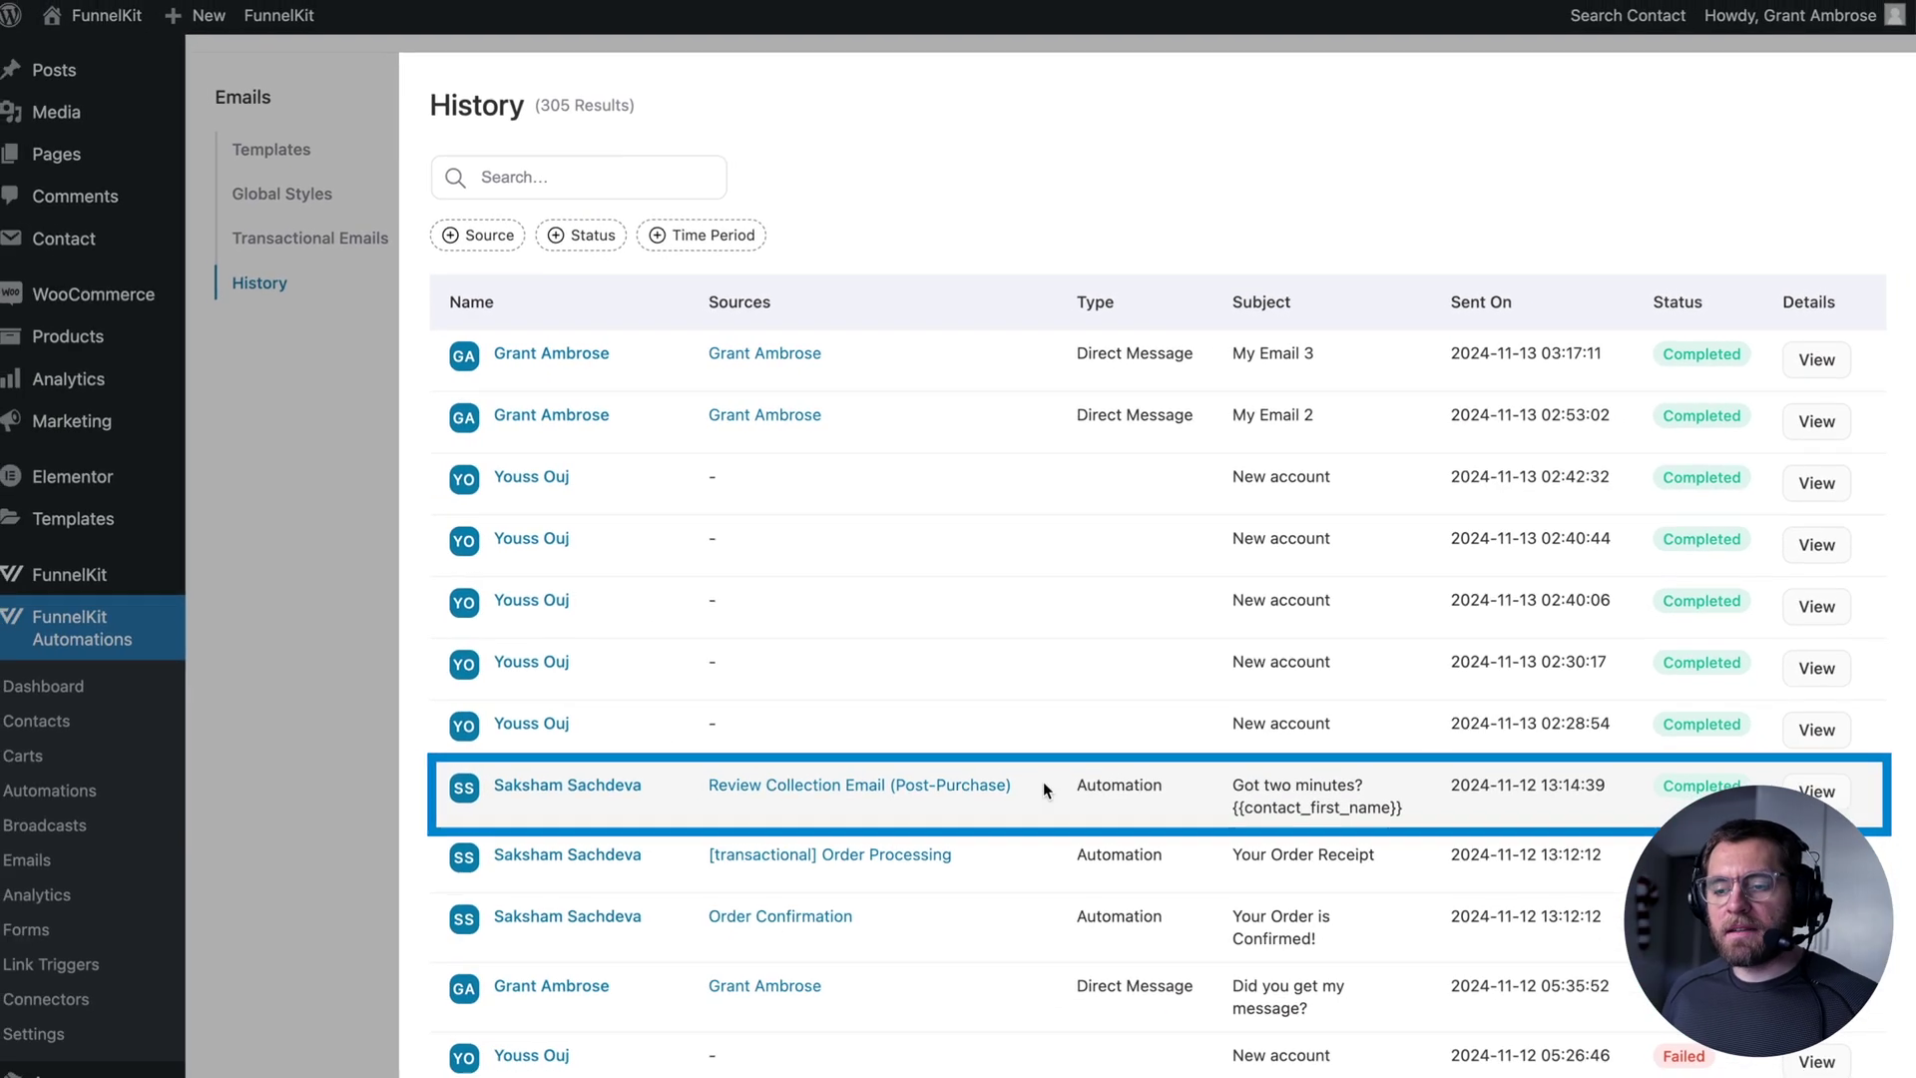
- Inspect the Send Email step of the Review Collection Email (Post-Purchase) automation
{"action": "left_click", "coordinate": [821, 787]}
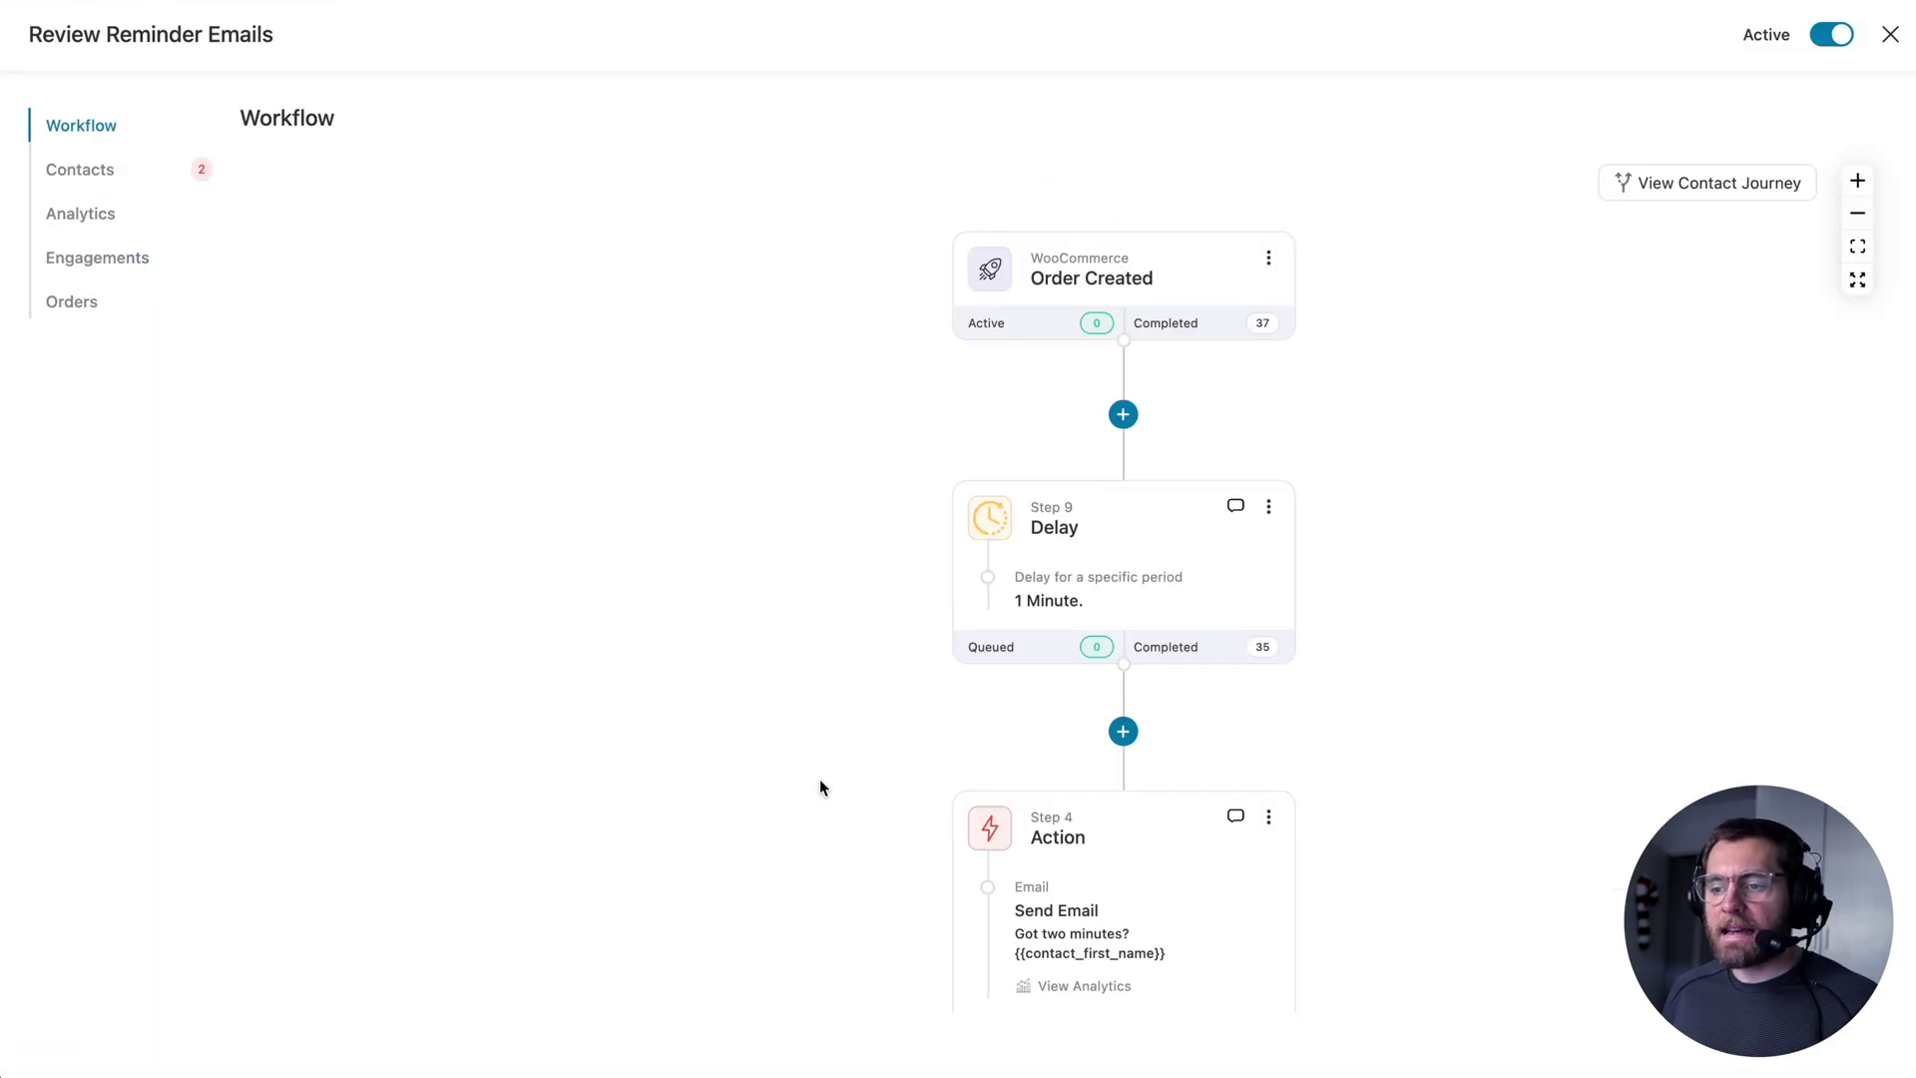
{"action": "scroll", "coordinate": [821, 784], "scroll_direction": "down", "scroll_amount": 6}
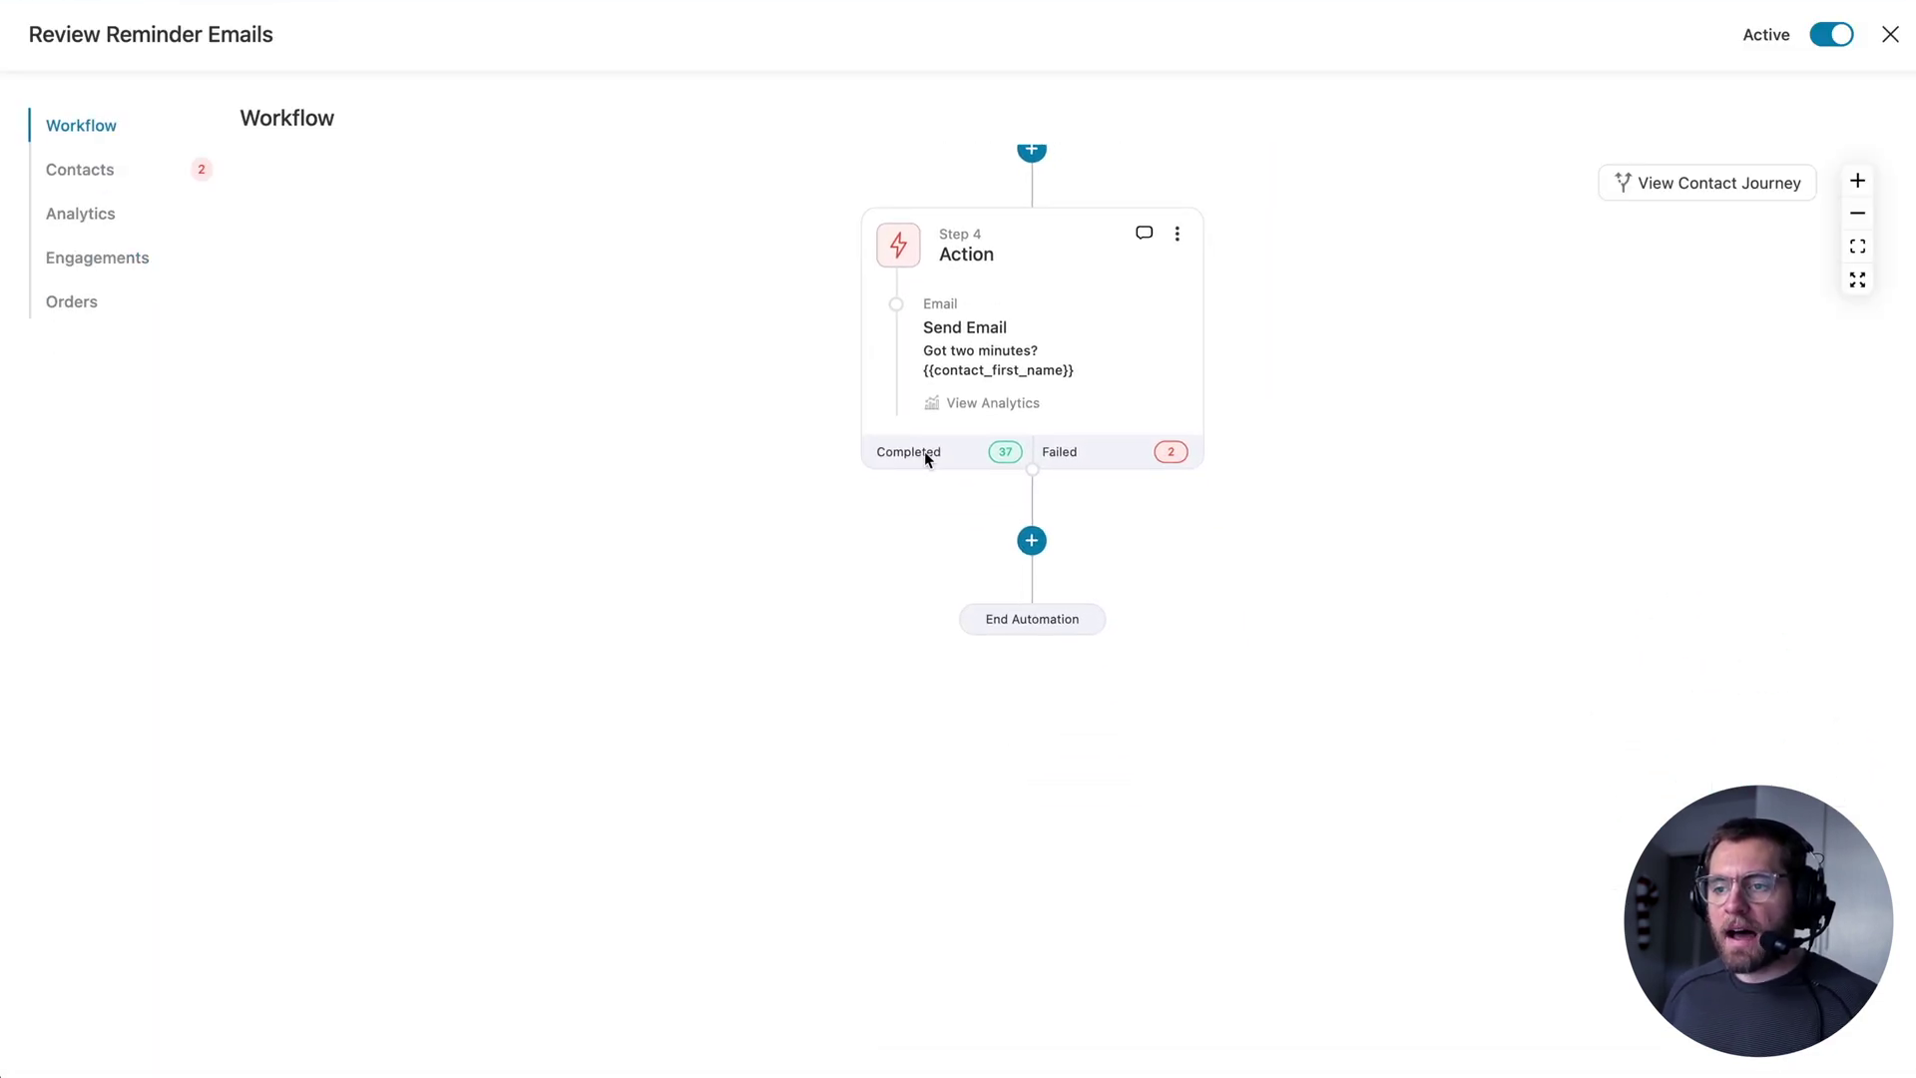
{"action": "left_click", "coordinate": [1063, 357]}
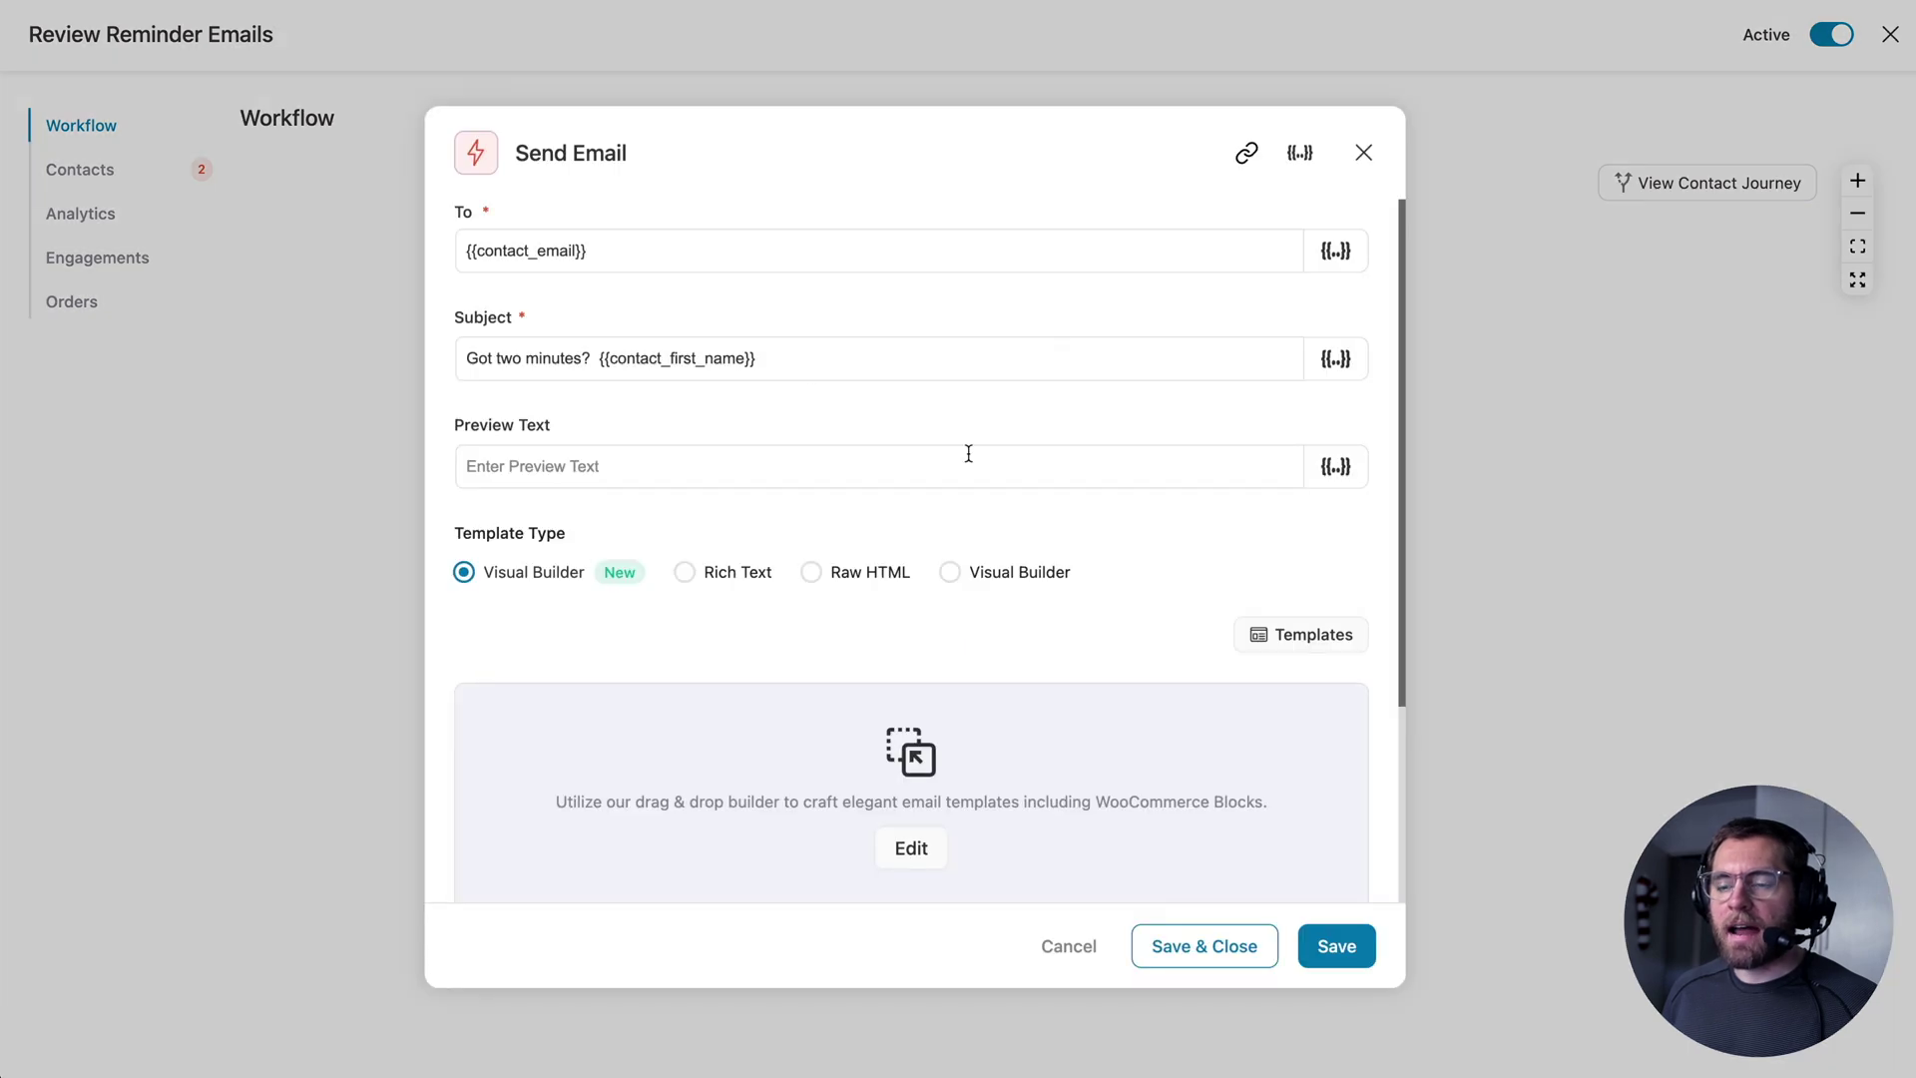
{"action": "scroll", "coordinate": [968, 454], "scroll_direction": "down", "scroll_amount": 4}
{"action": "scroll", "coordinate": [966, 451], "scroll_direction": "up", "scroll_amount": 4}
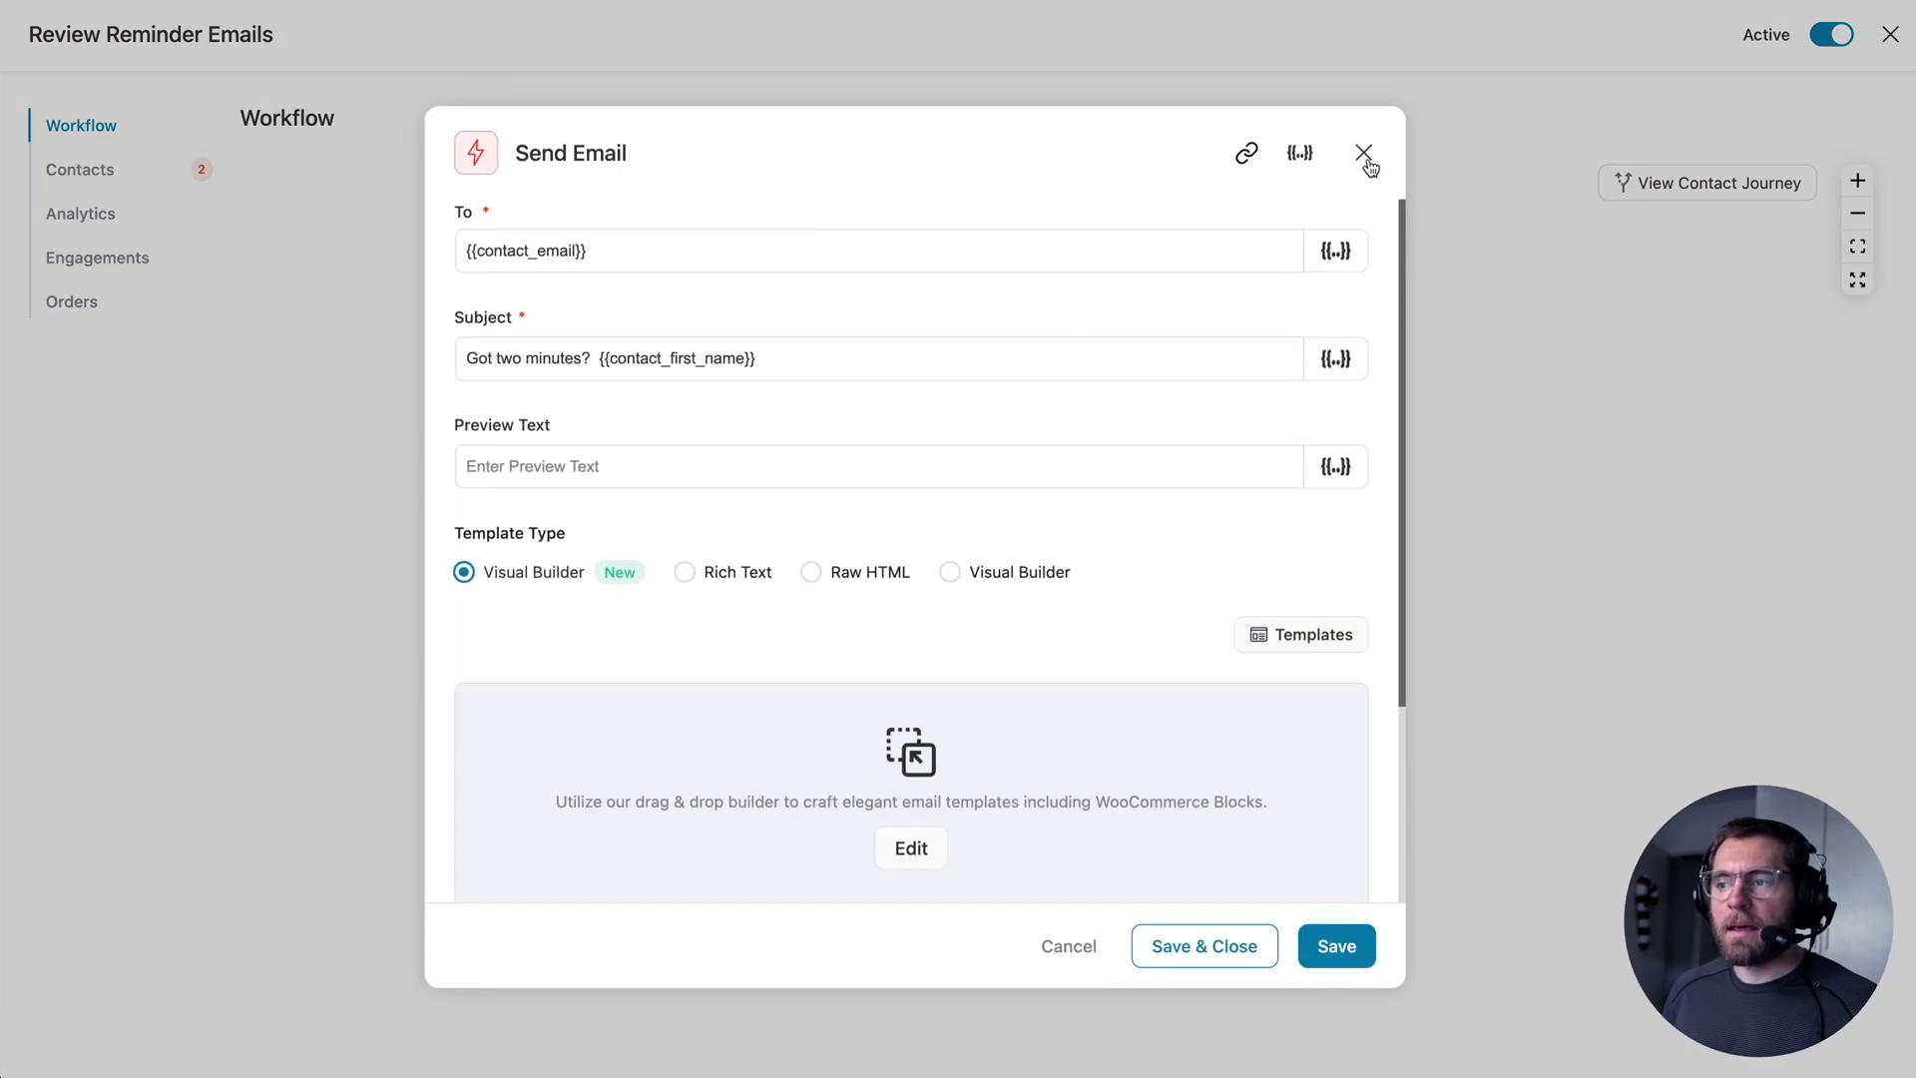
{"action": "left_click", "coordinate": [1364, 152]}
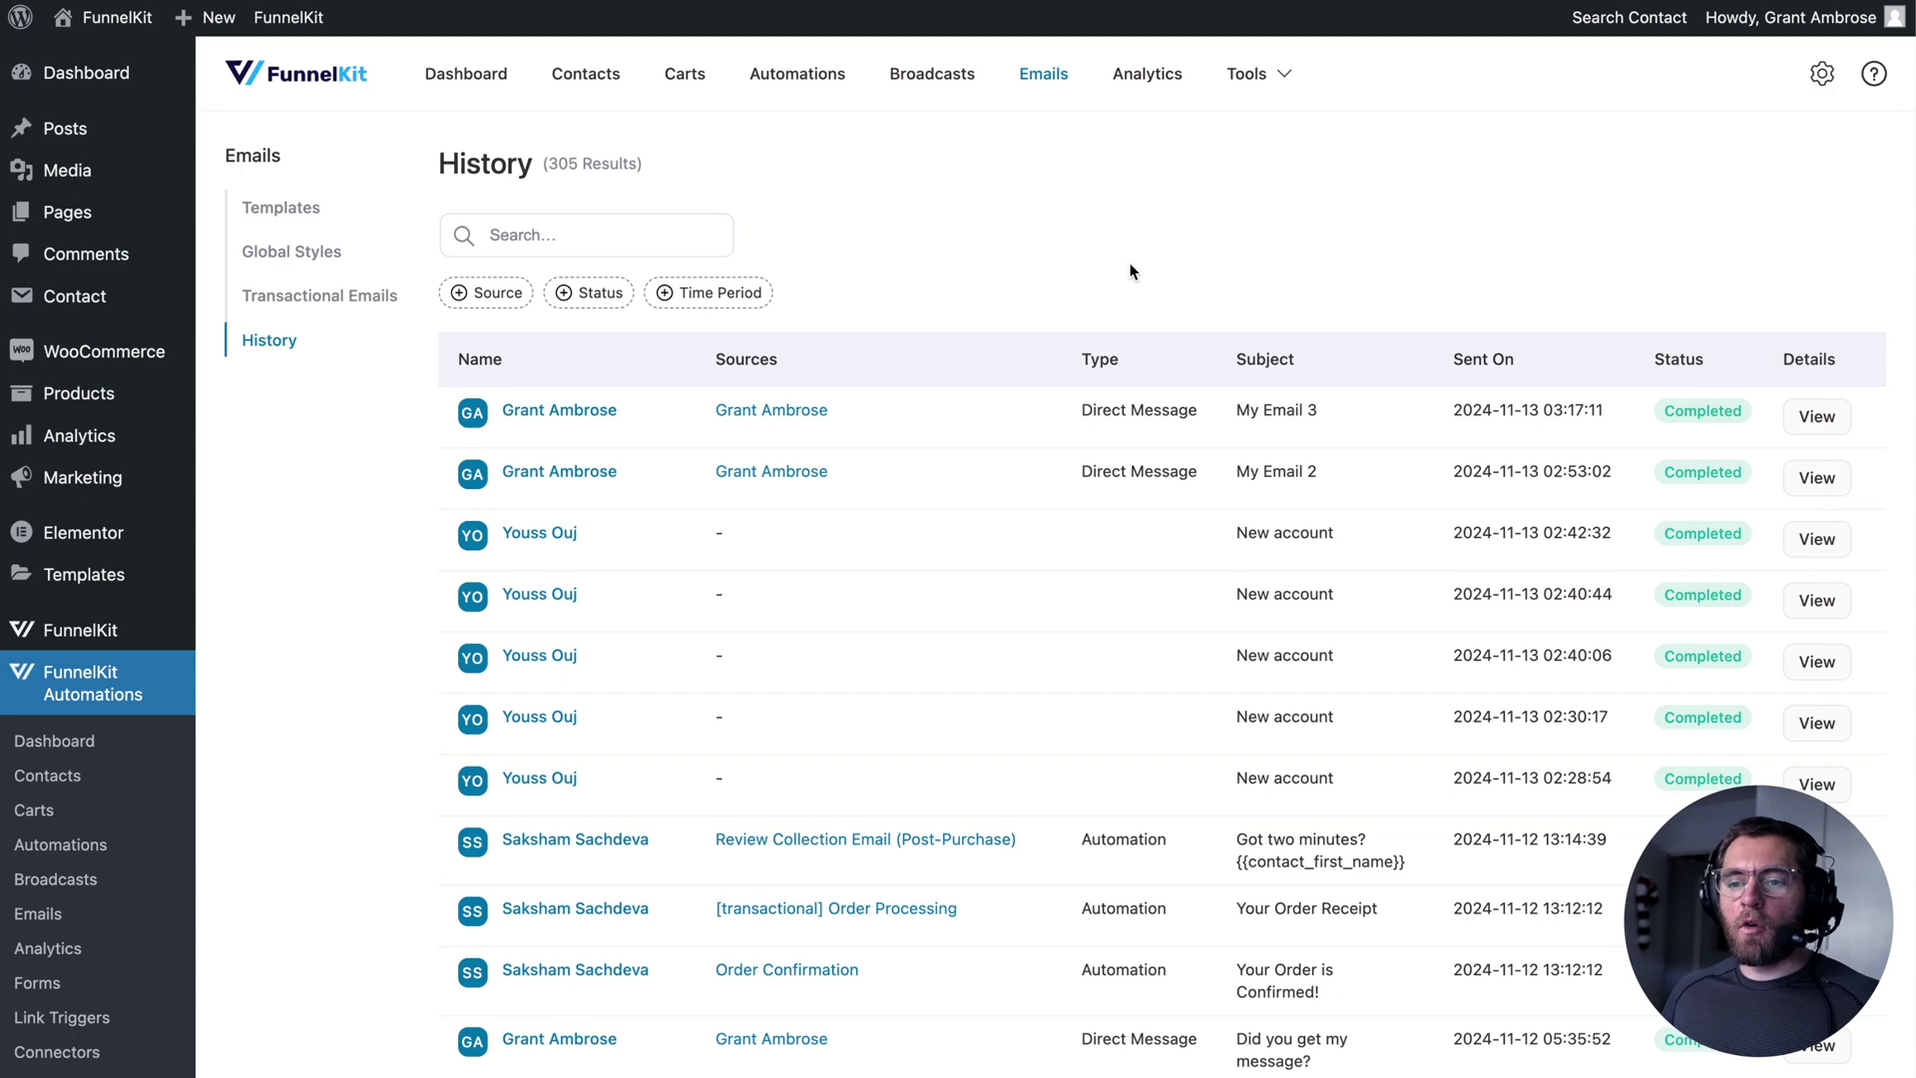
- View the Review Collection Email workflow's per-contact engagements, then close the workflow
{"action": "scroll", "coordinate": [958, 368], "scroll_direction": "down", "scroll_amount": 2}
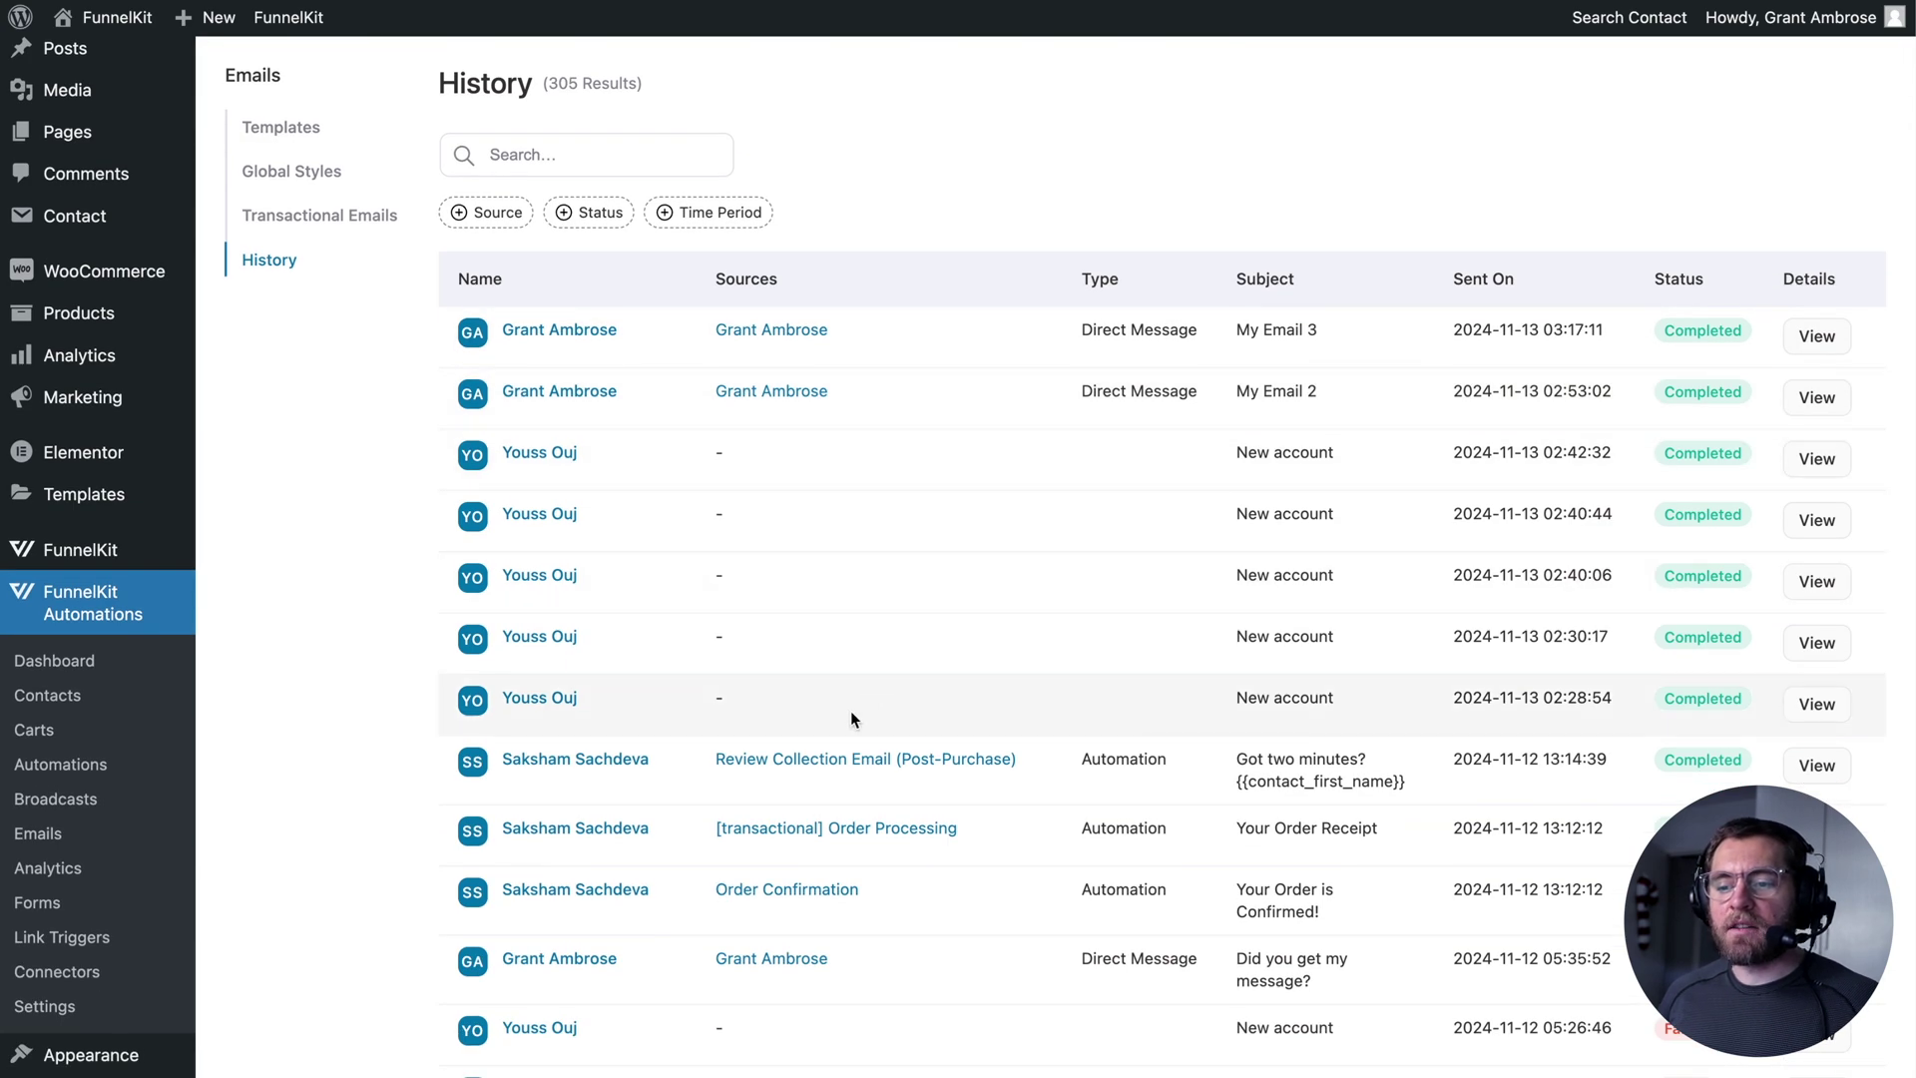
{"action": "left_click", "coordinate": [825, 757]}
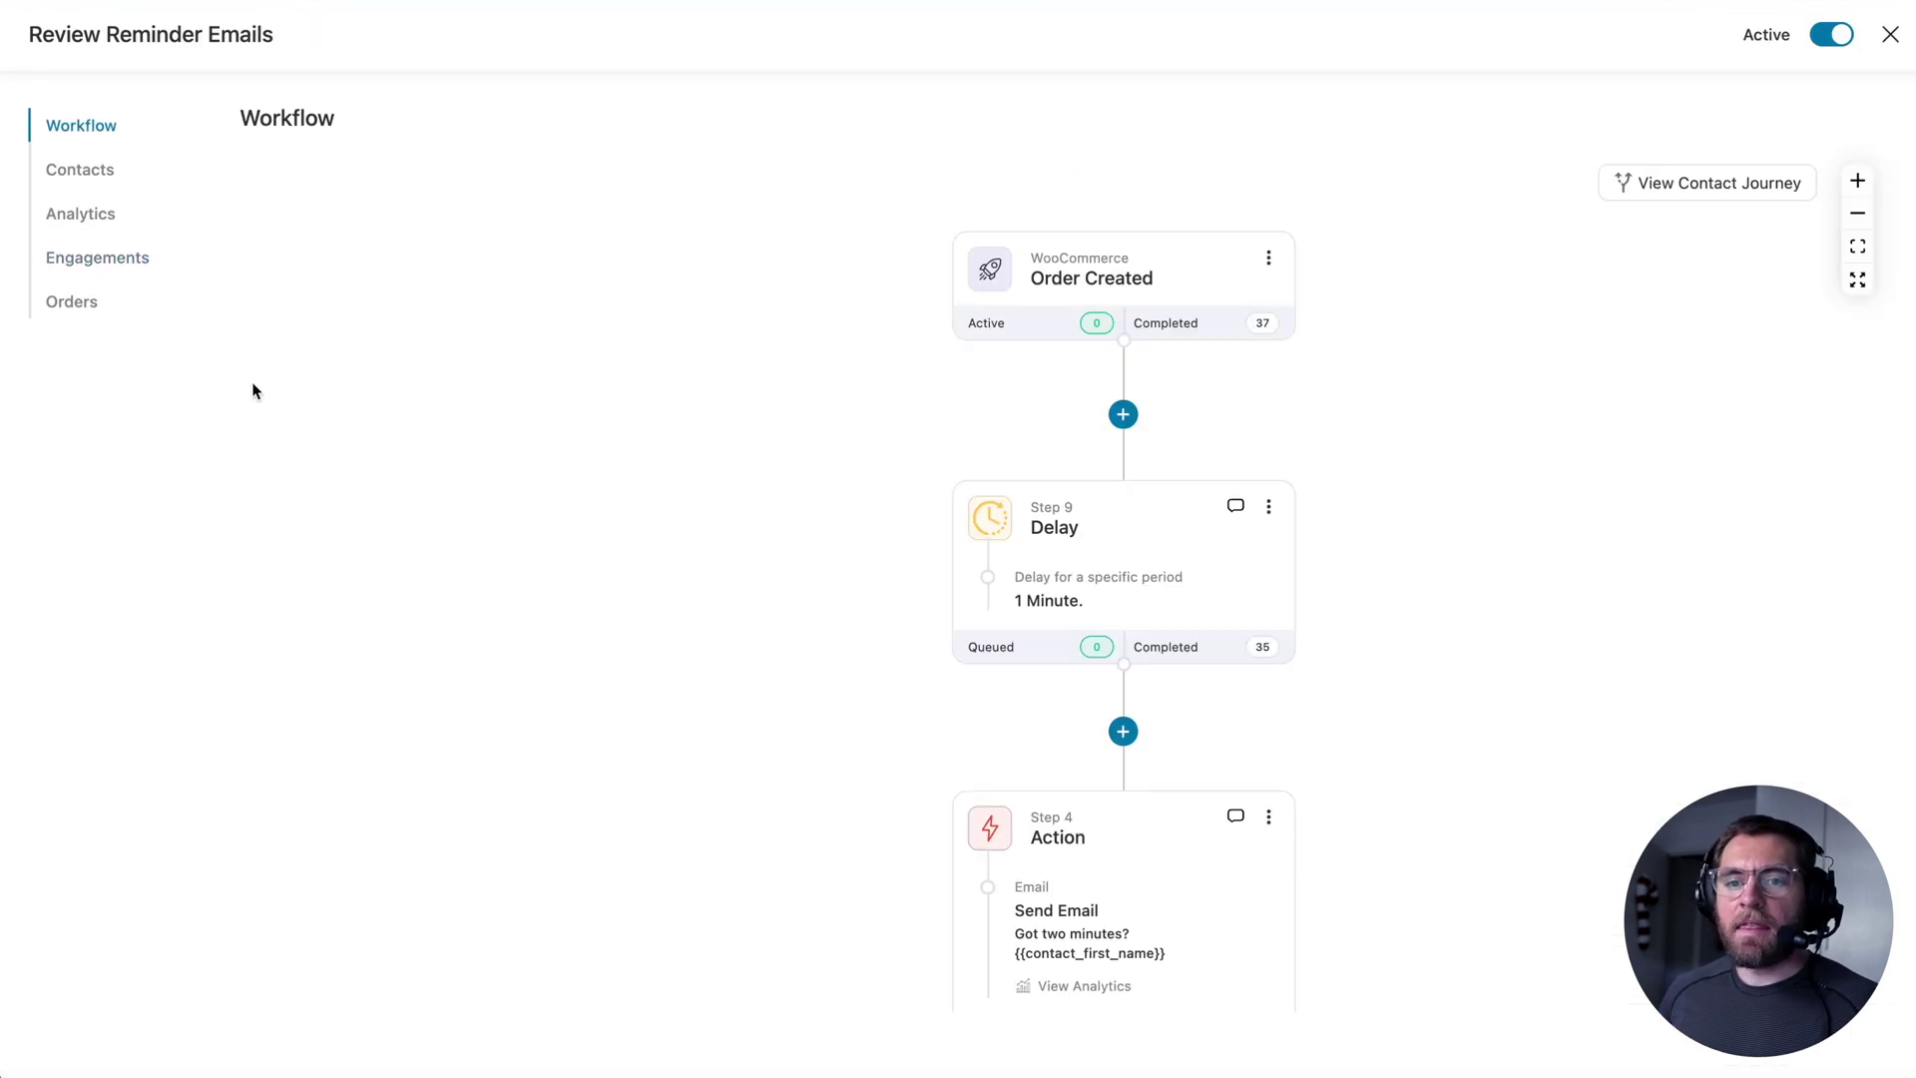
{"action": "left_click", "coordinate": [116, 258]}
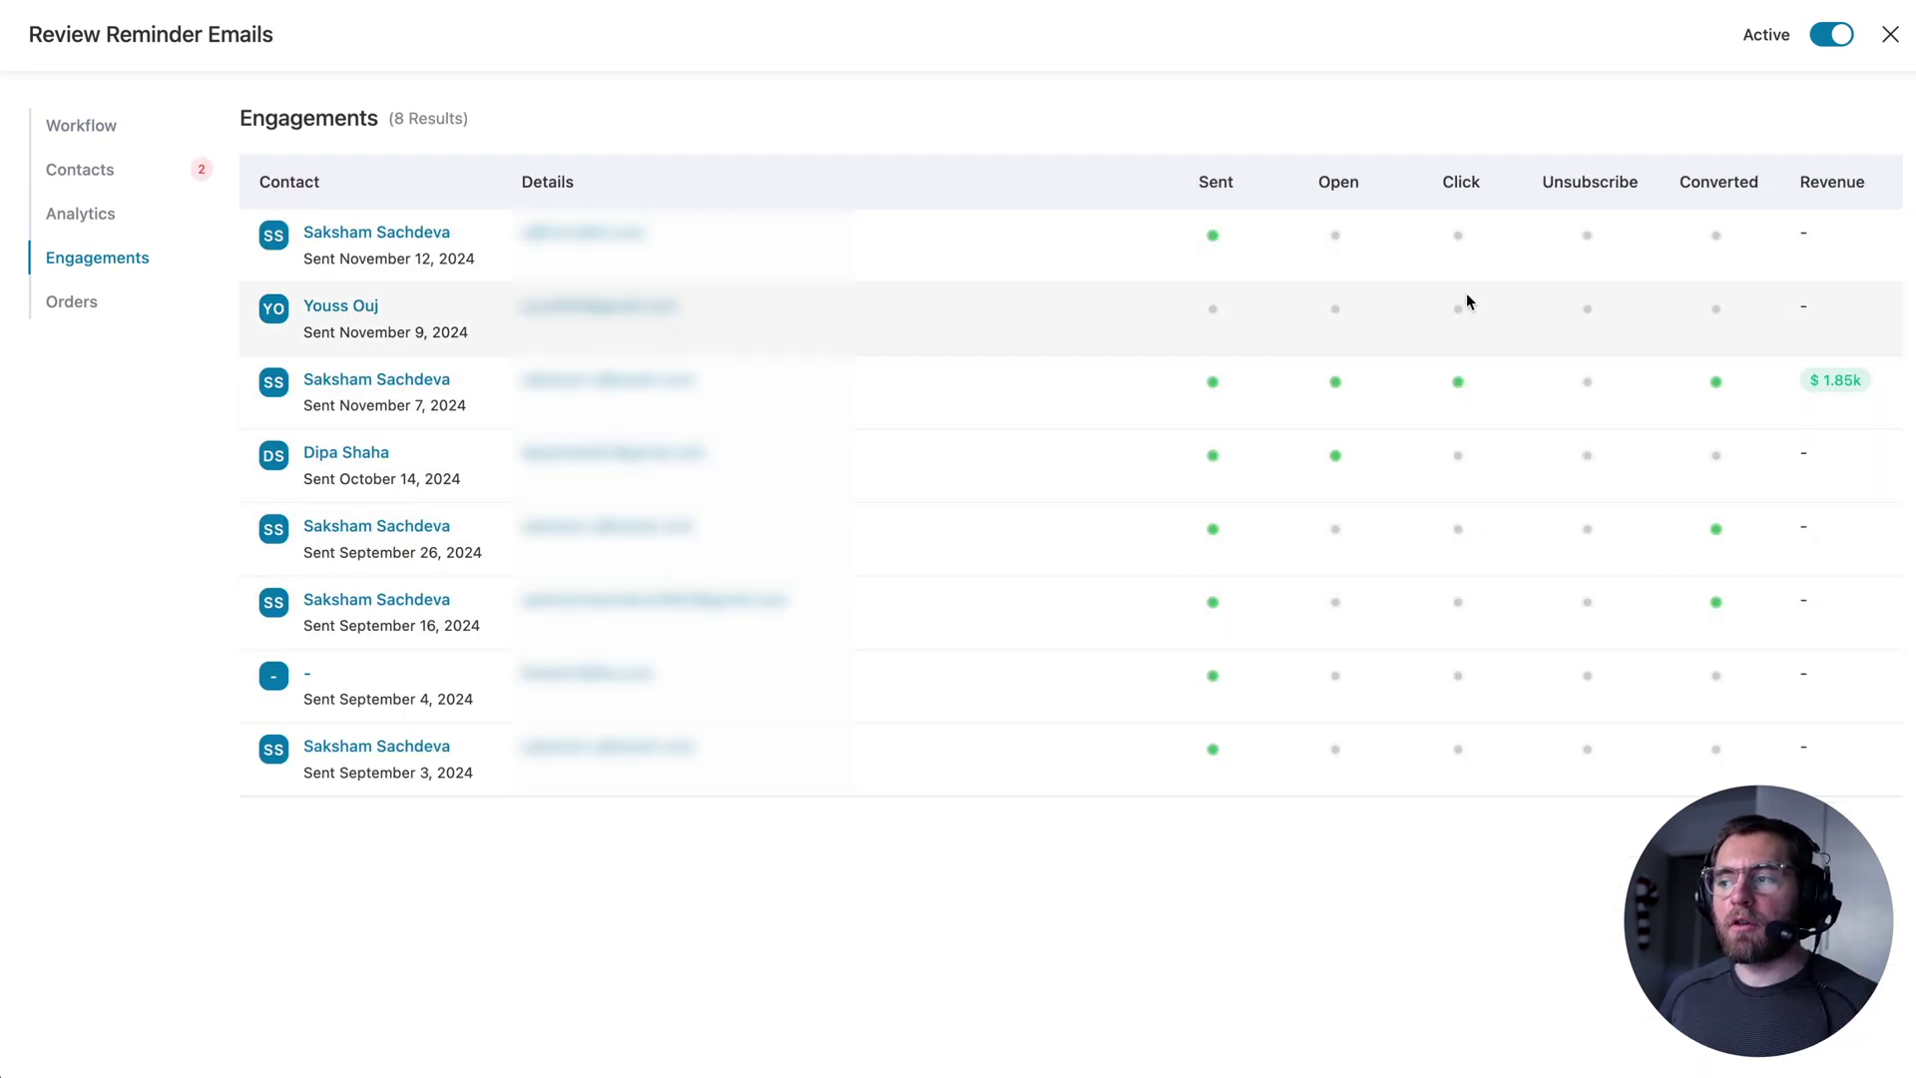
{"action": "left_click", "coordinate": [1890, 36]}
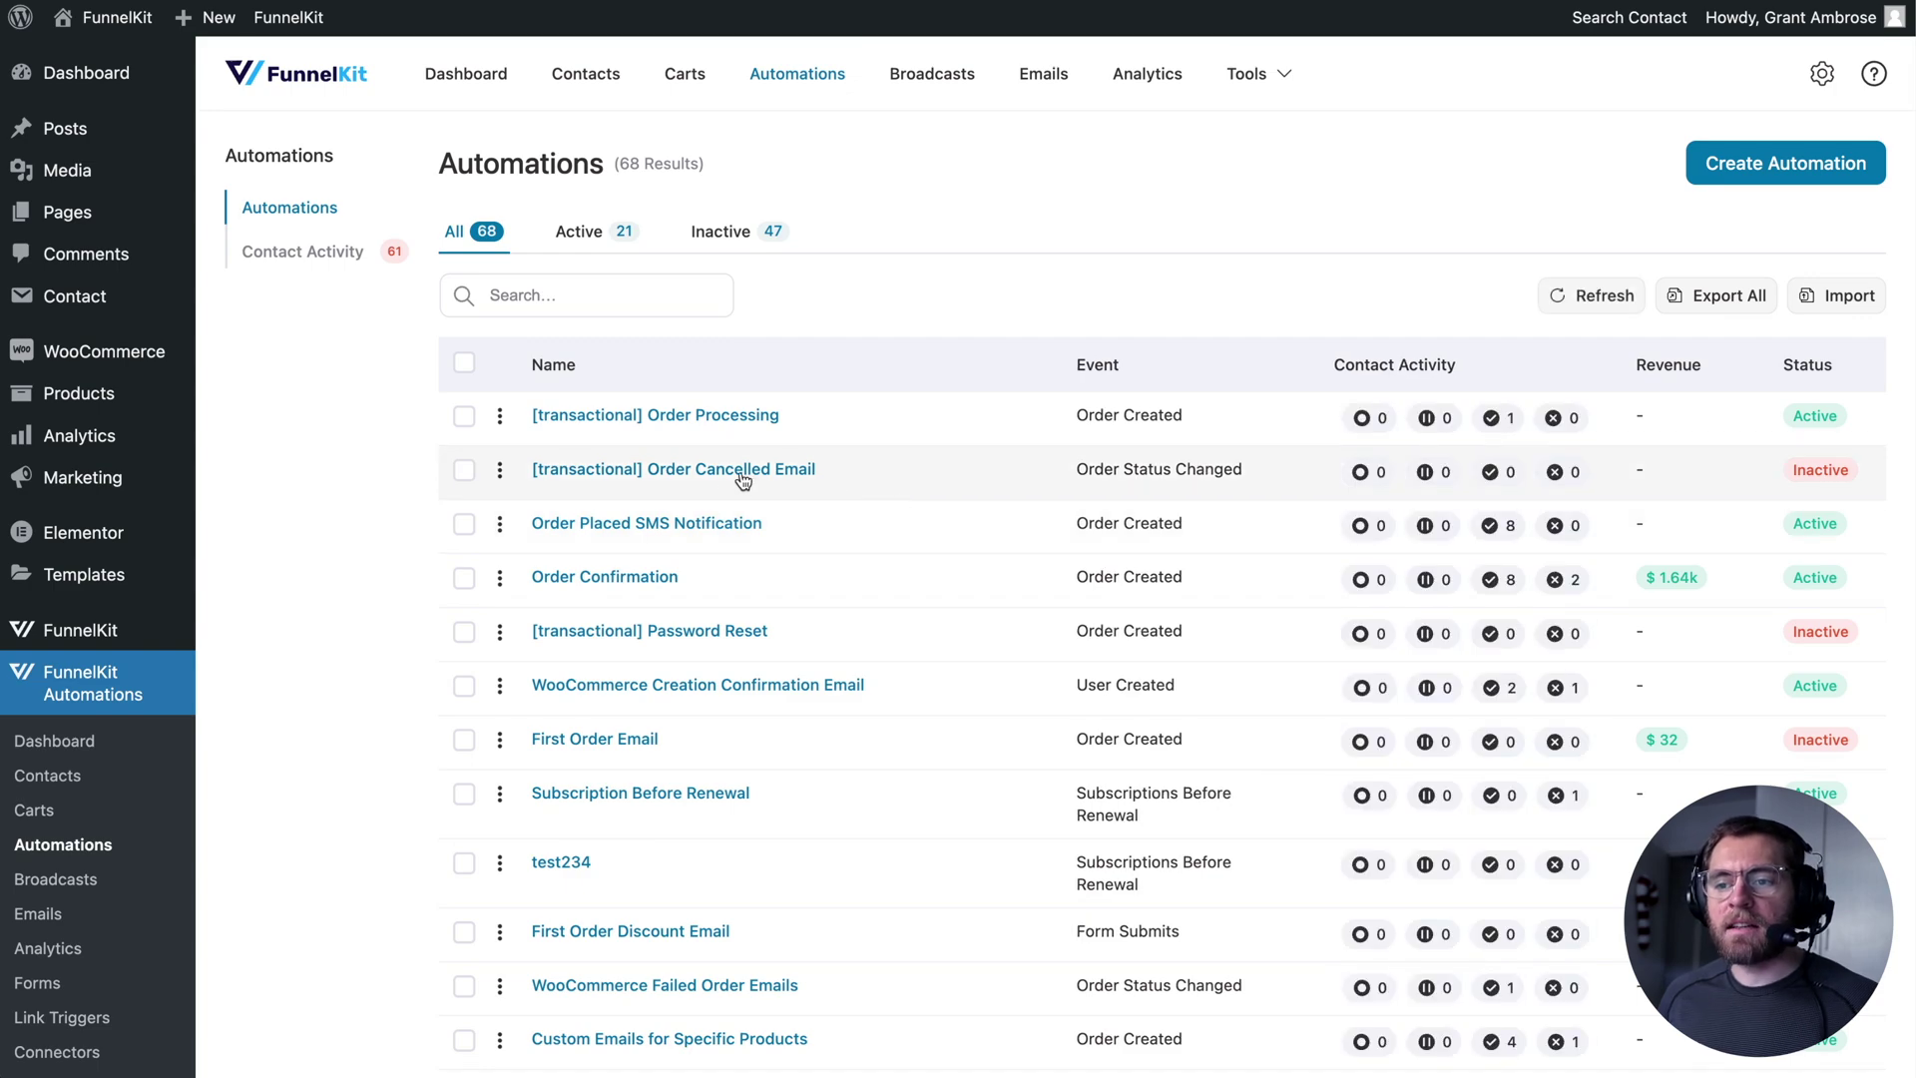
- Check the [transactional] Order Cancelled Email workflow's engagements, then go to the Emails templates list
{"action": "left_click", "coordinate": [742, 481]}
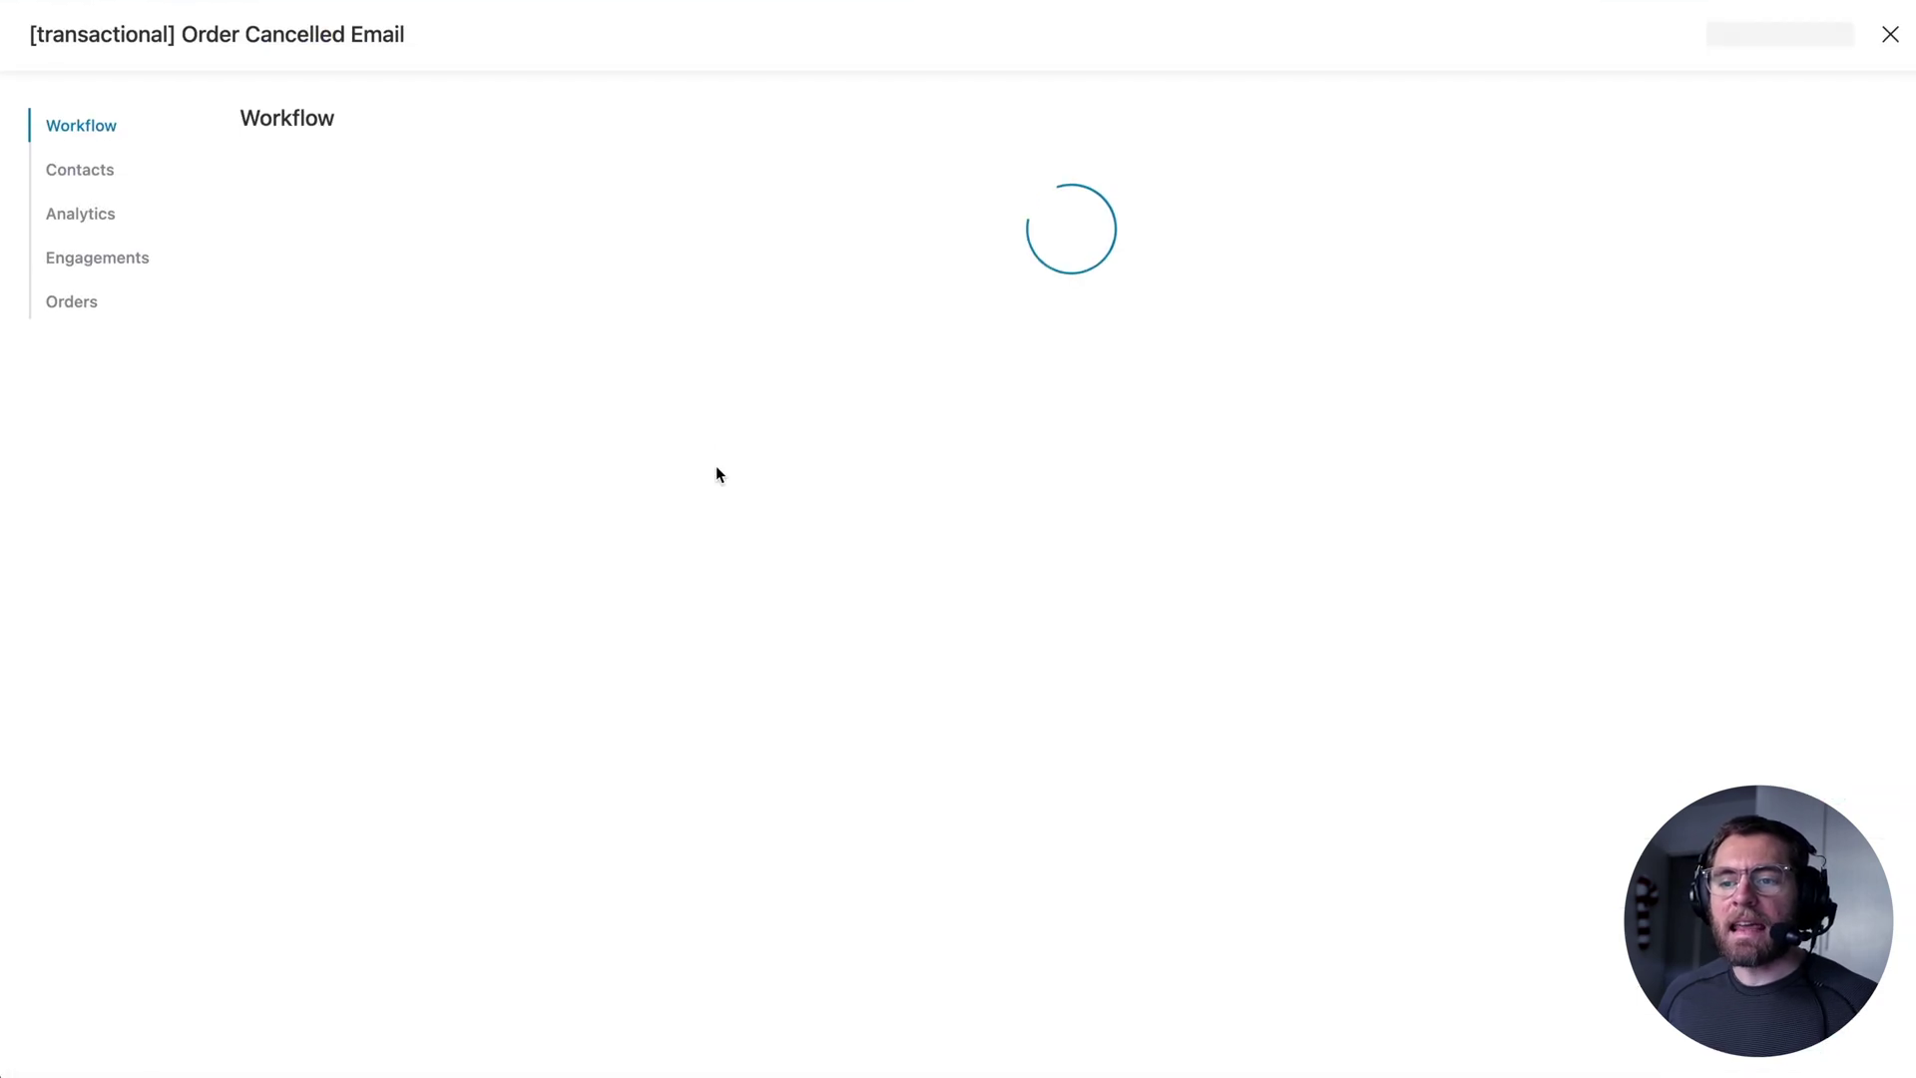
{"action": "left_click", "coordinate": [129, 262]}
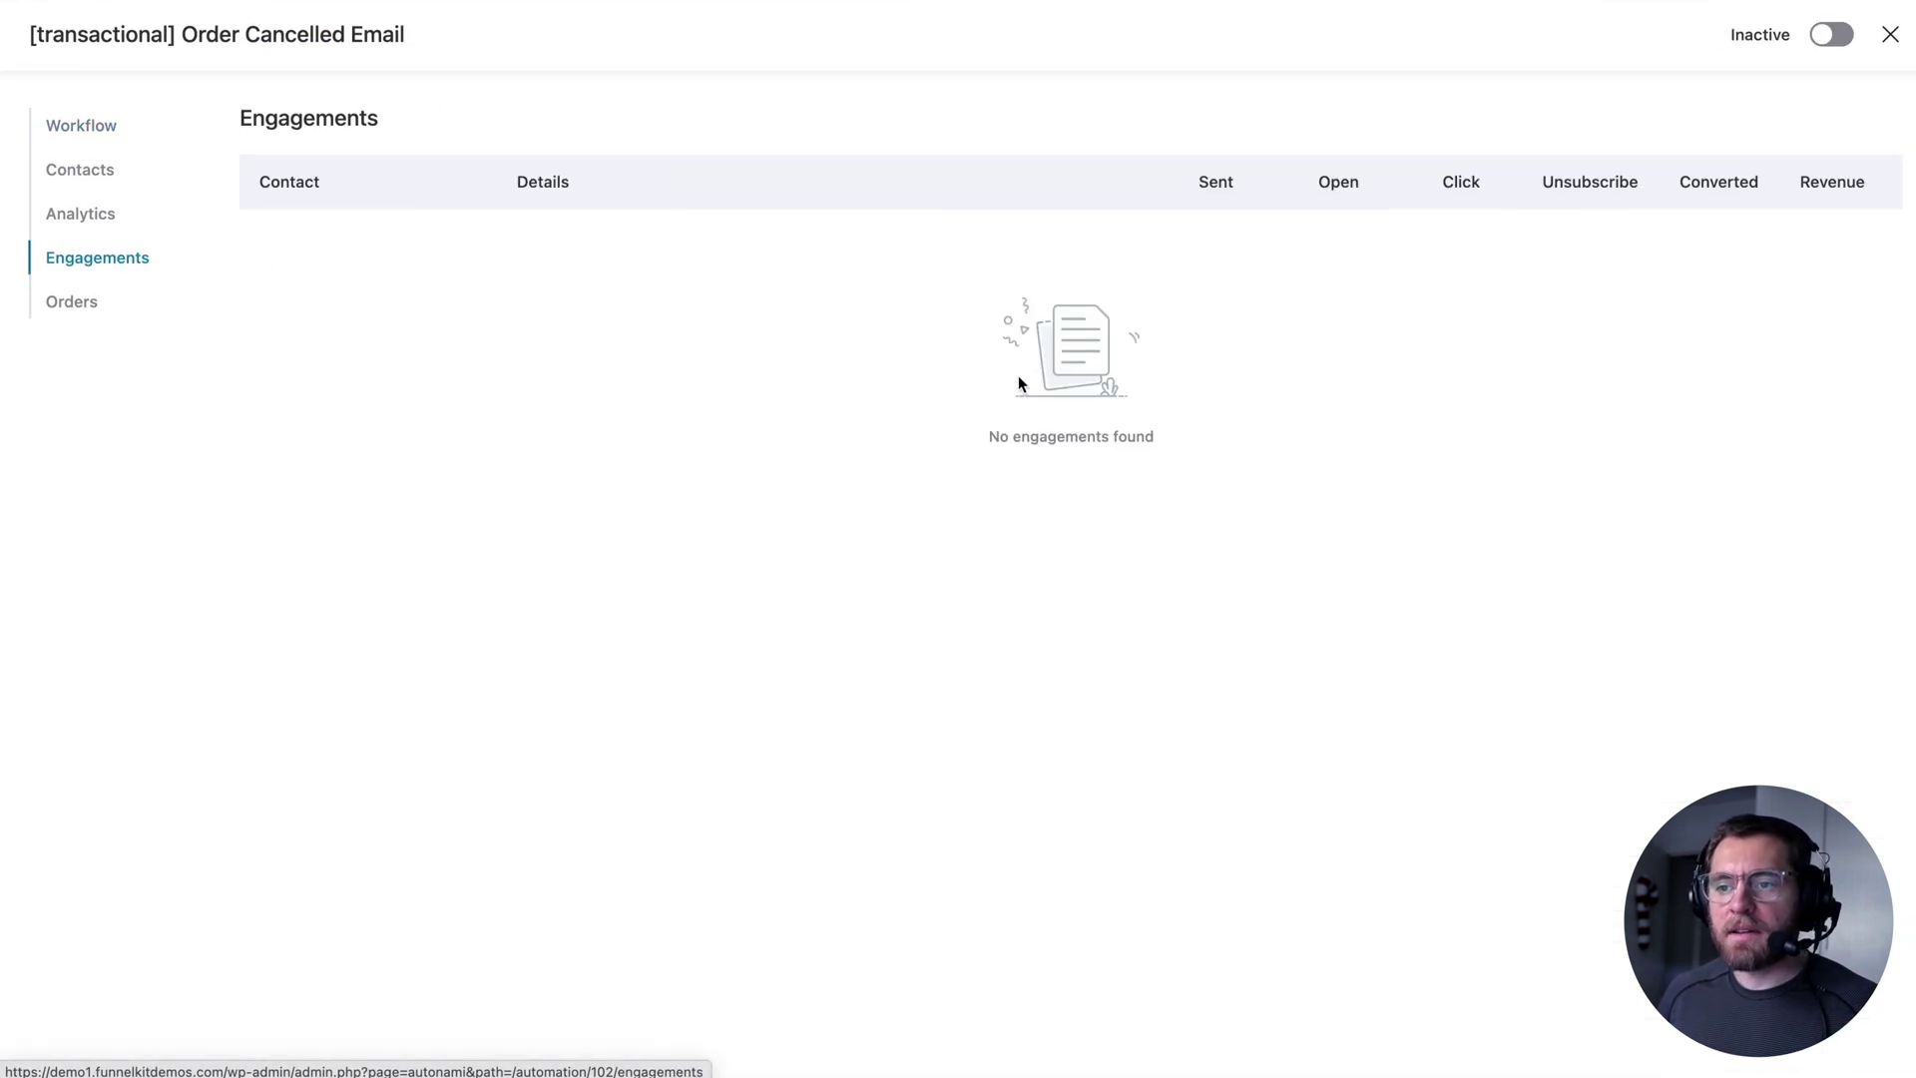
{"action": "left_click", "coordinate": [1881, 46]}
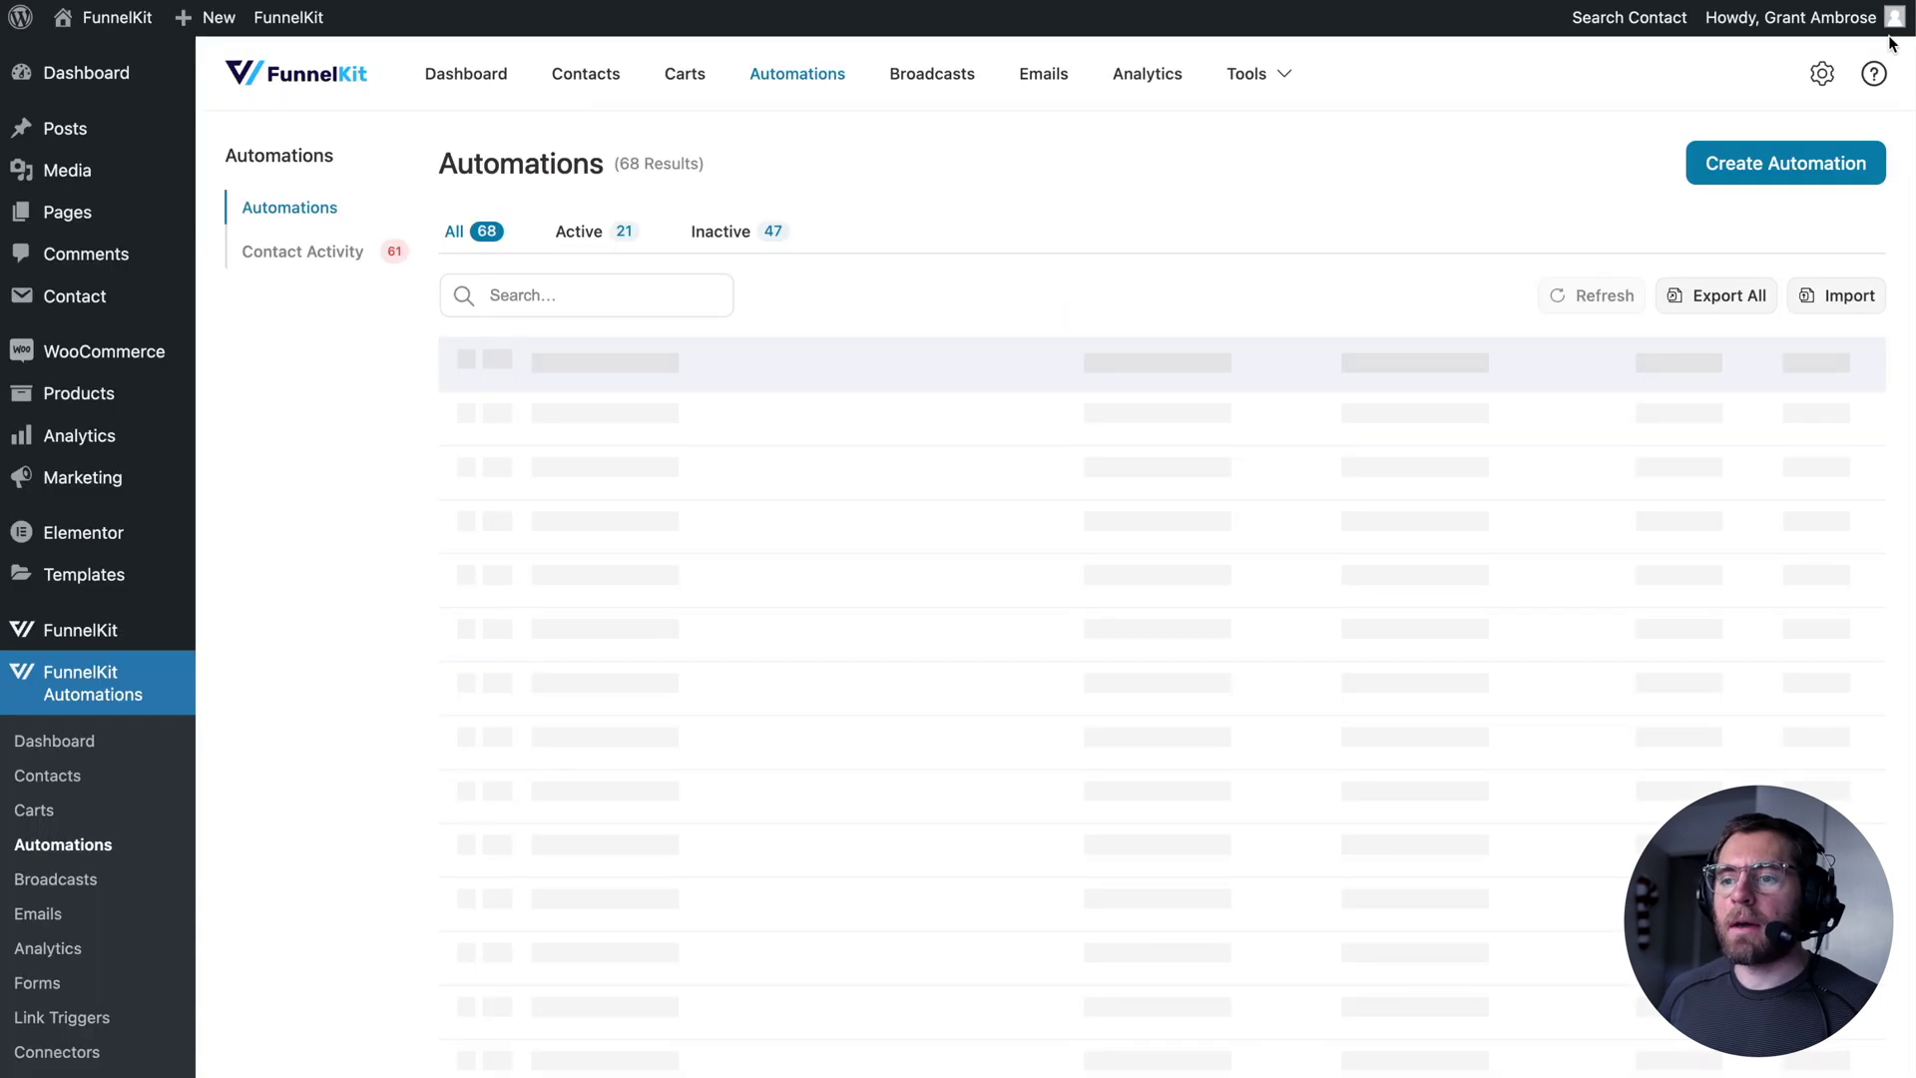
{"action": "scroll", "coordinate": [1068, 357], "scroll_direction": "down", "scroll_amount": 1}
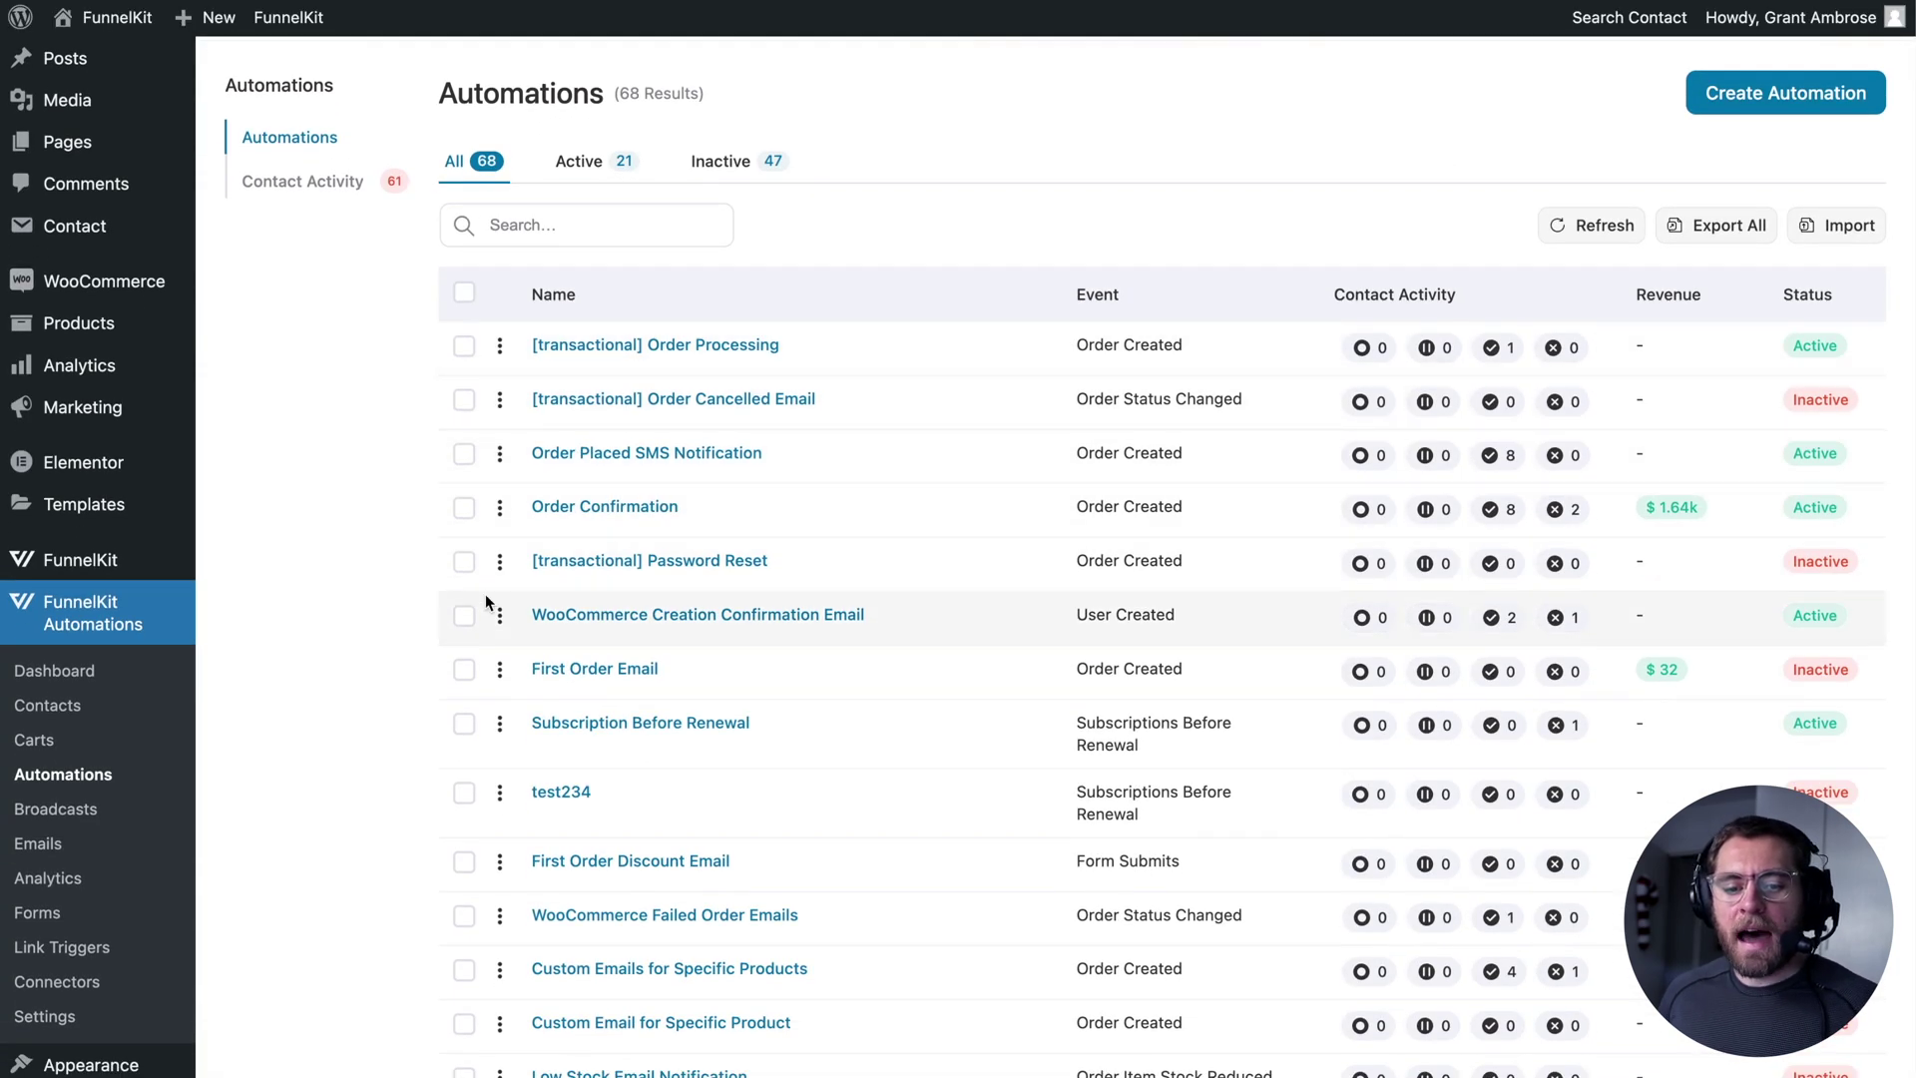
{"action": "left_click", "coordinate": [52, 845]}
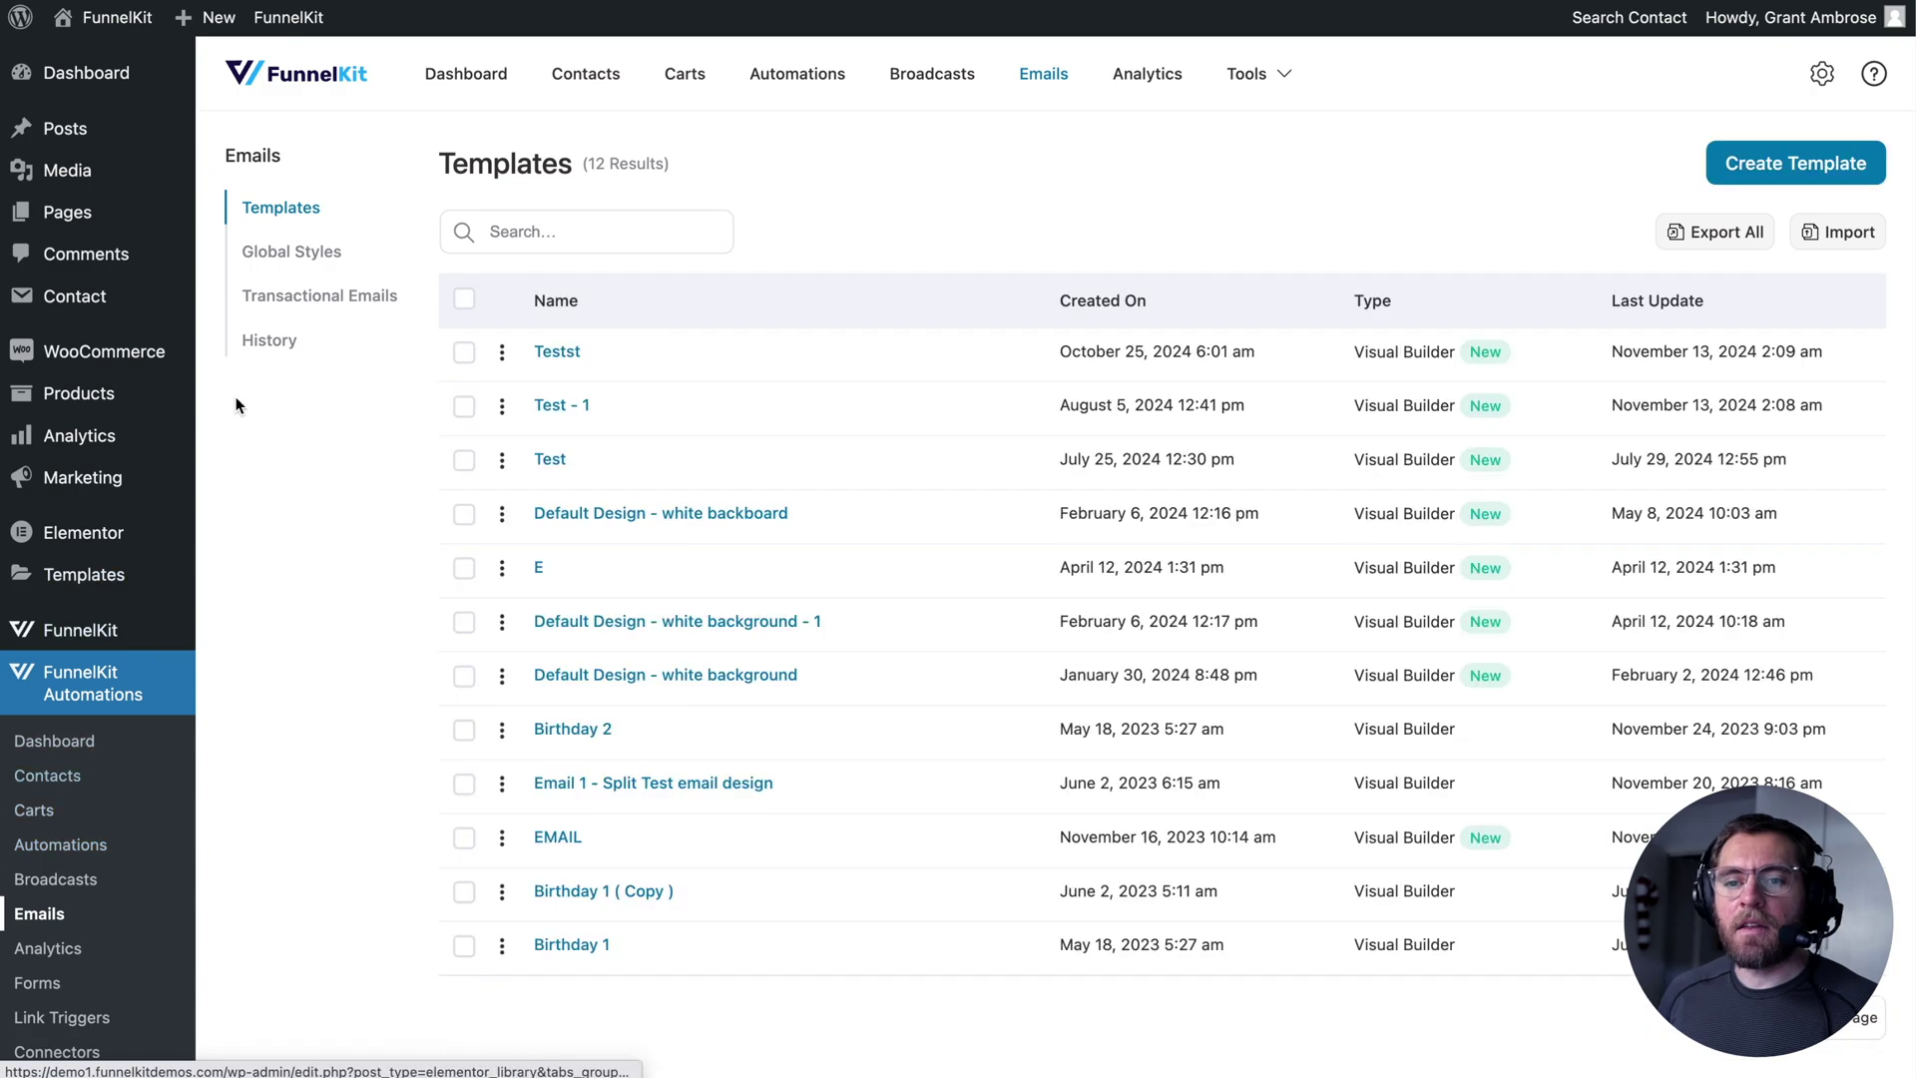
- Search the email History by the contact's name and review their failed and completed emails
{"action": "left_click", "coordinate": [257, 342]}
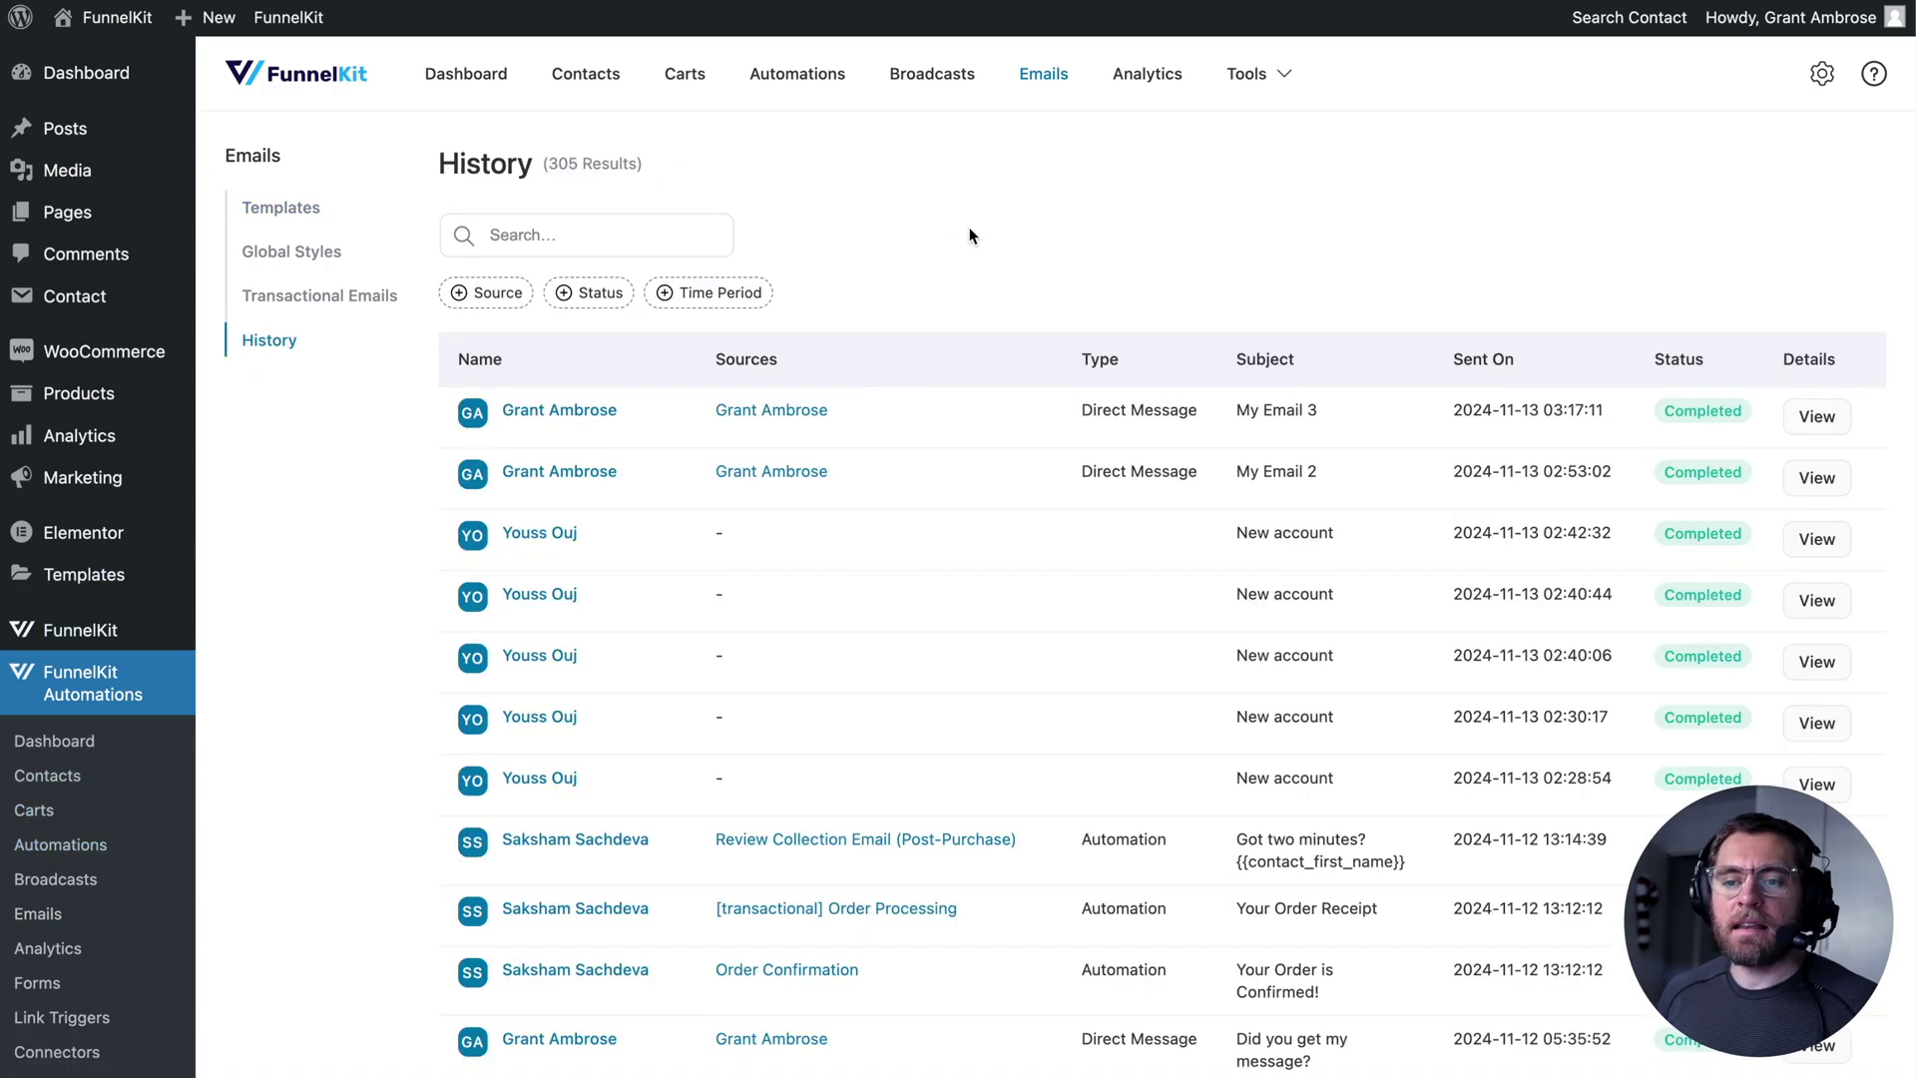
{"action": "left_click", "coordinate": [648, 233]}
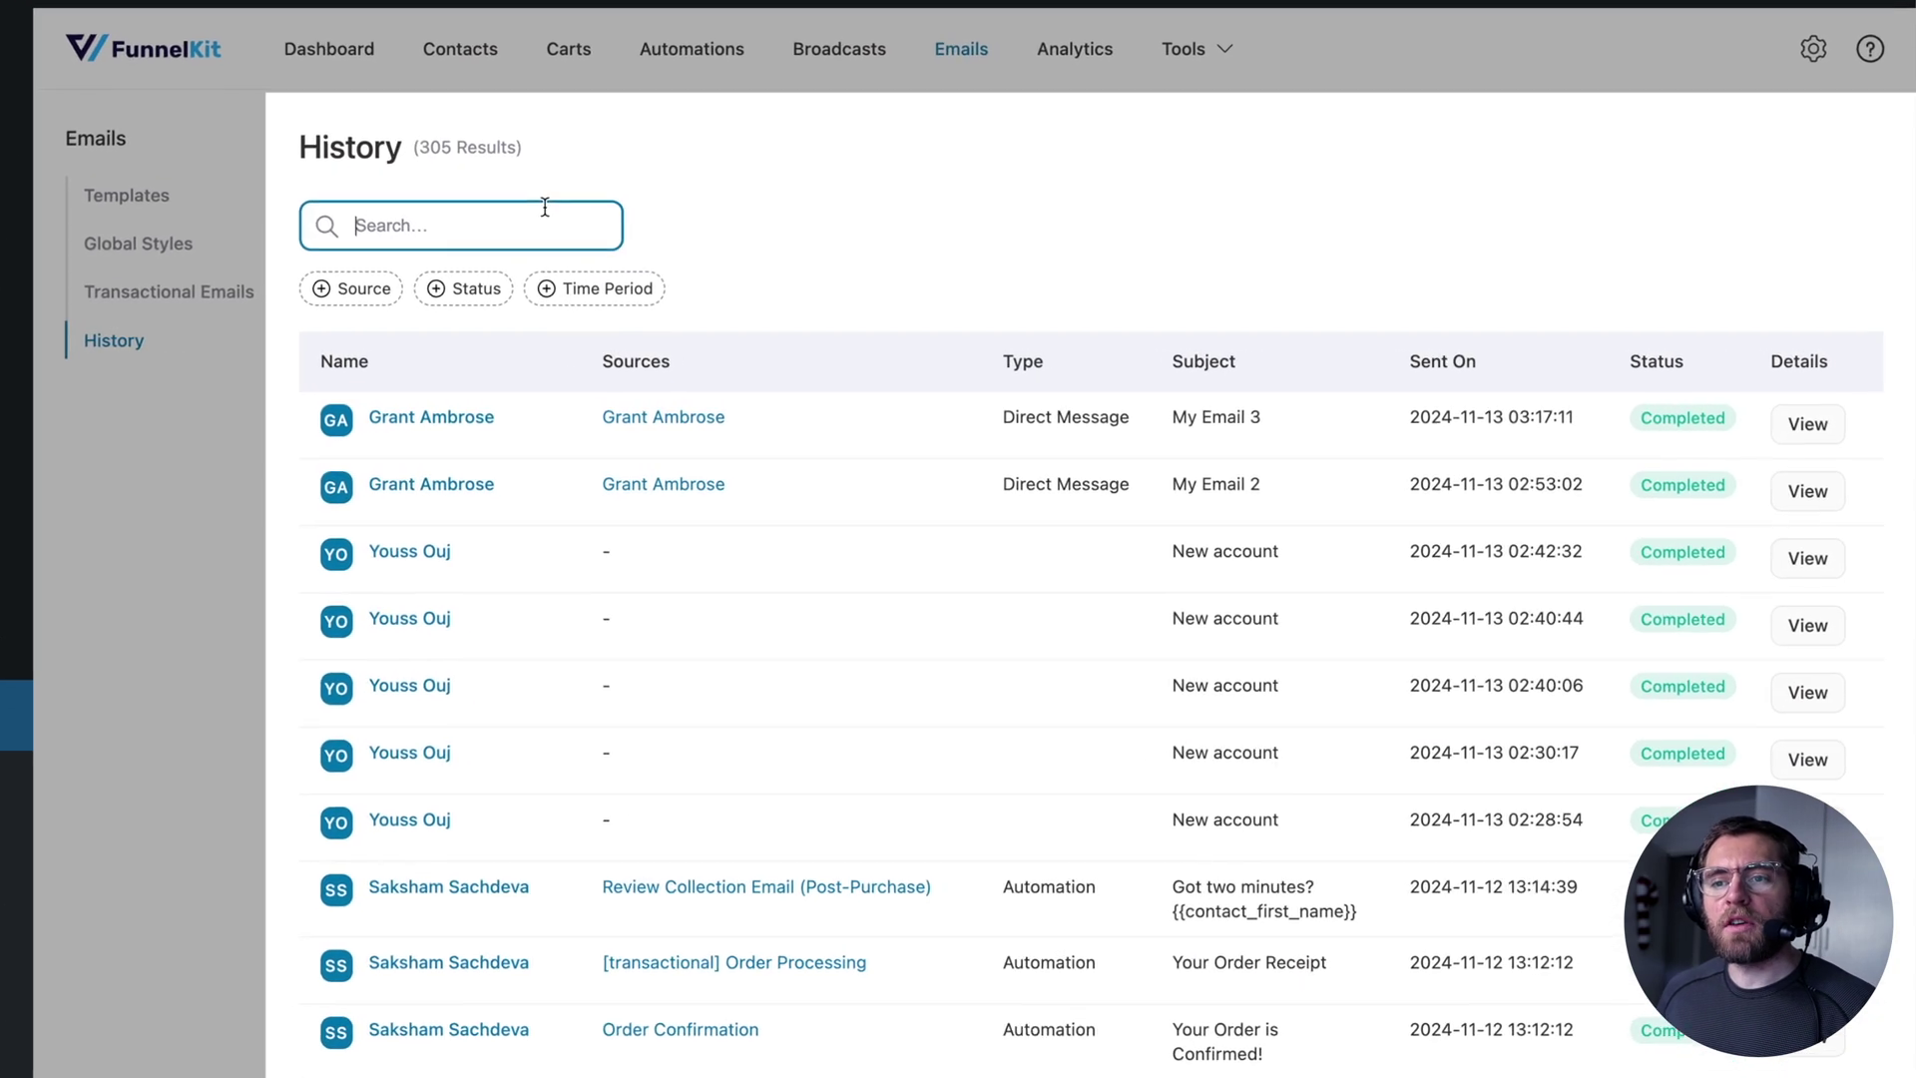
{"action": "type", "text": "saksham"}
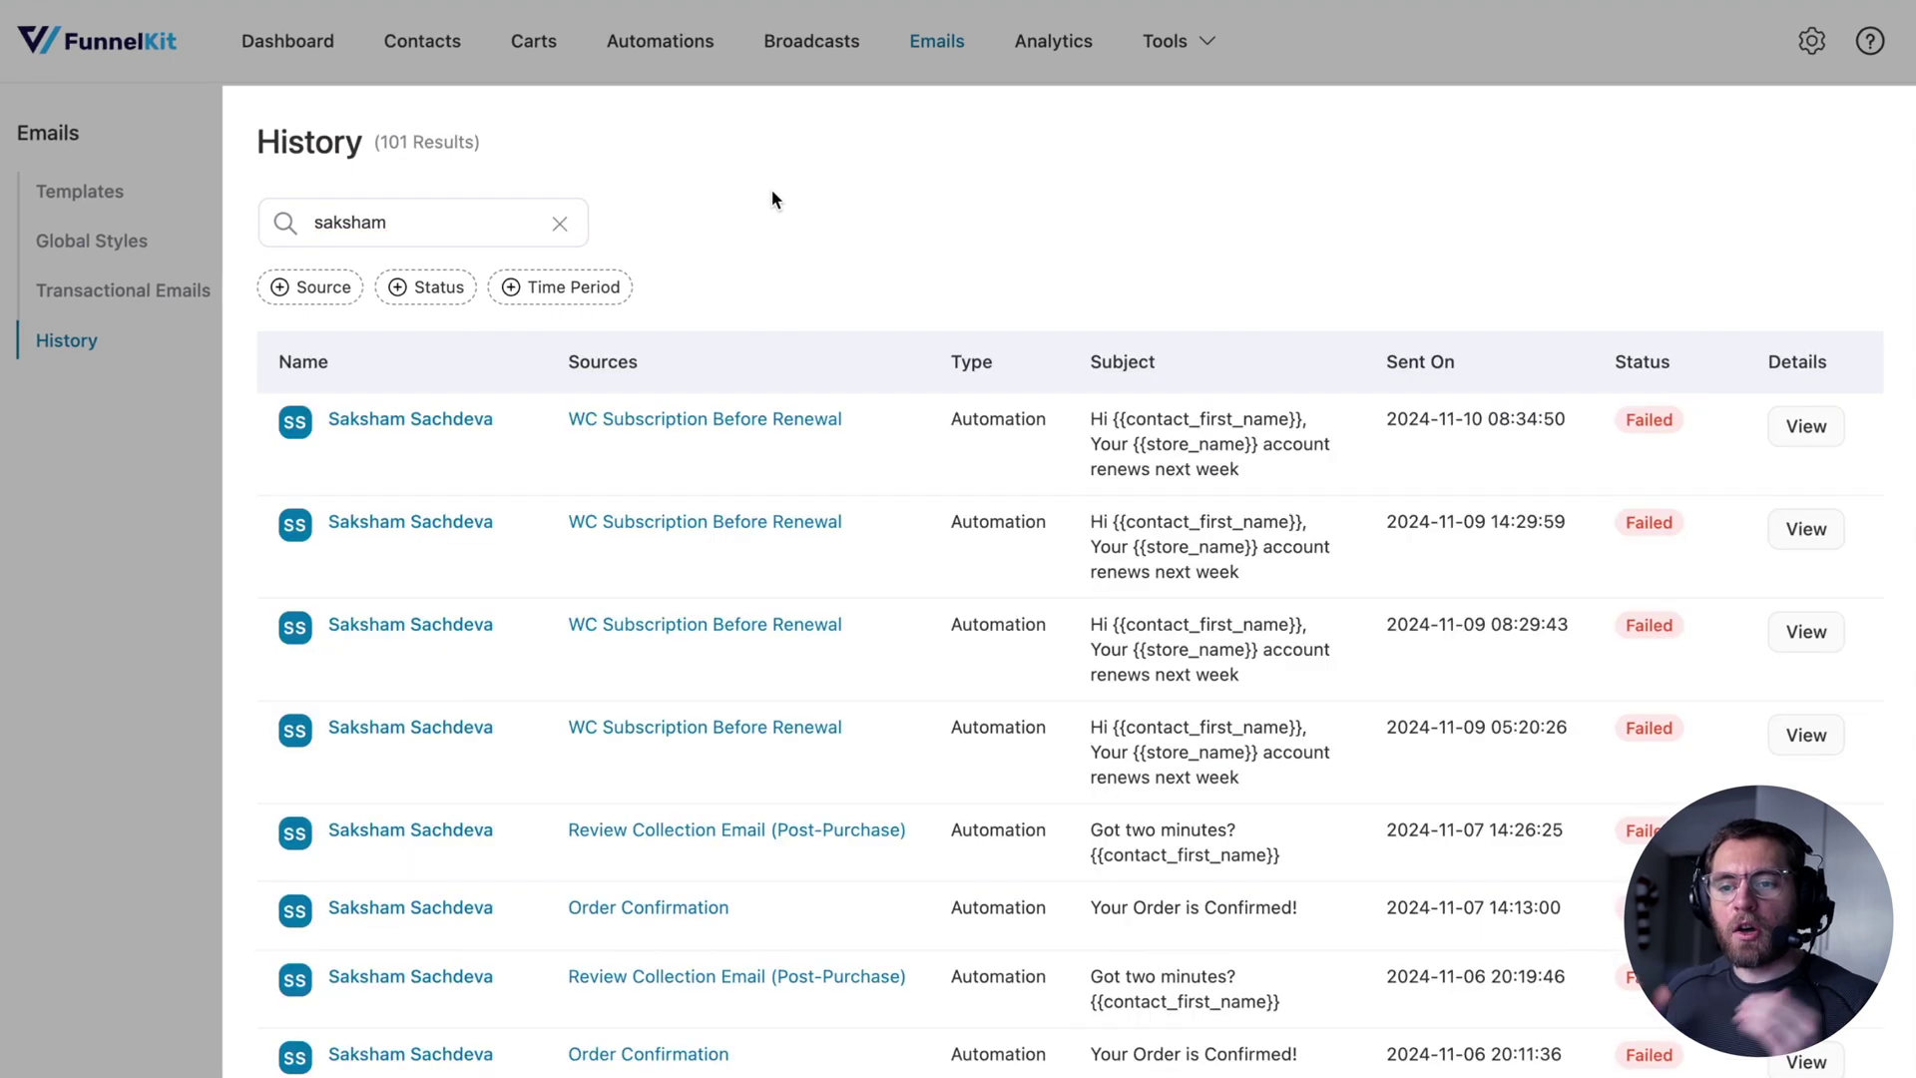
{"action": "scroll", "coordinate": [771, 200], "scroll_direction": "down", "scroll_amount": 2}
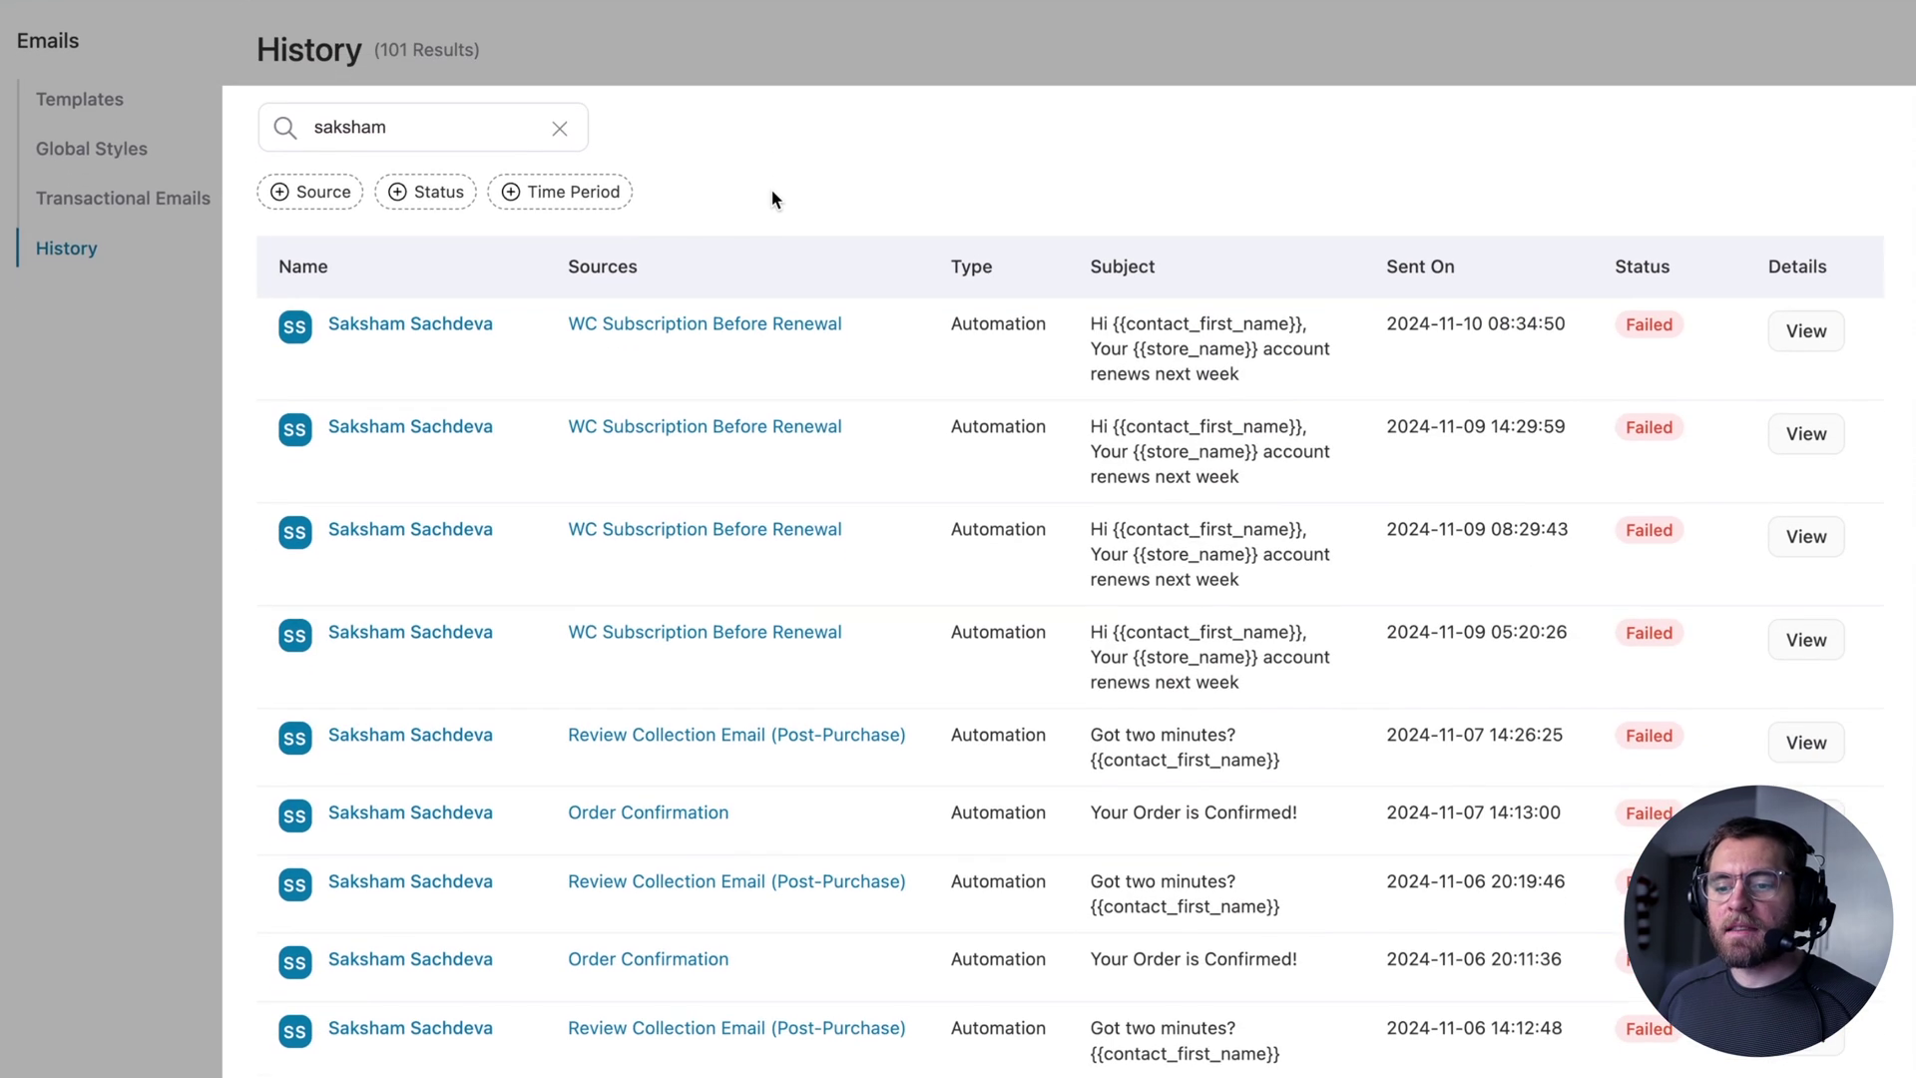
{"action": "scroll", "coordinate": [774, 199], "scroll_direction": "down", "scroll_amount": 7}
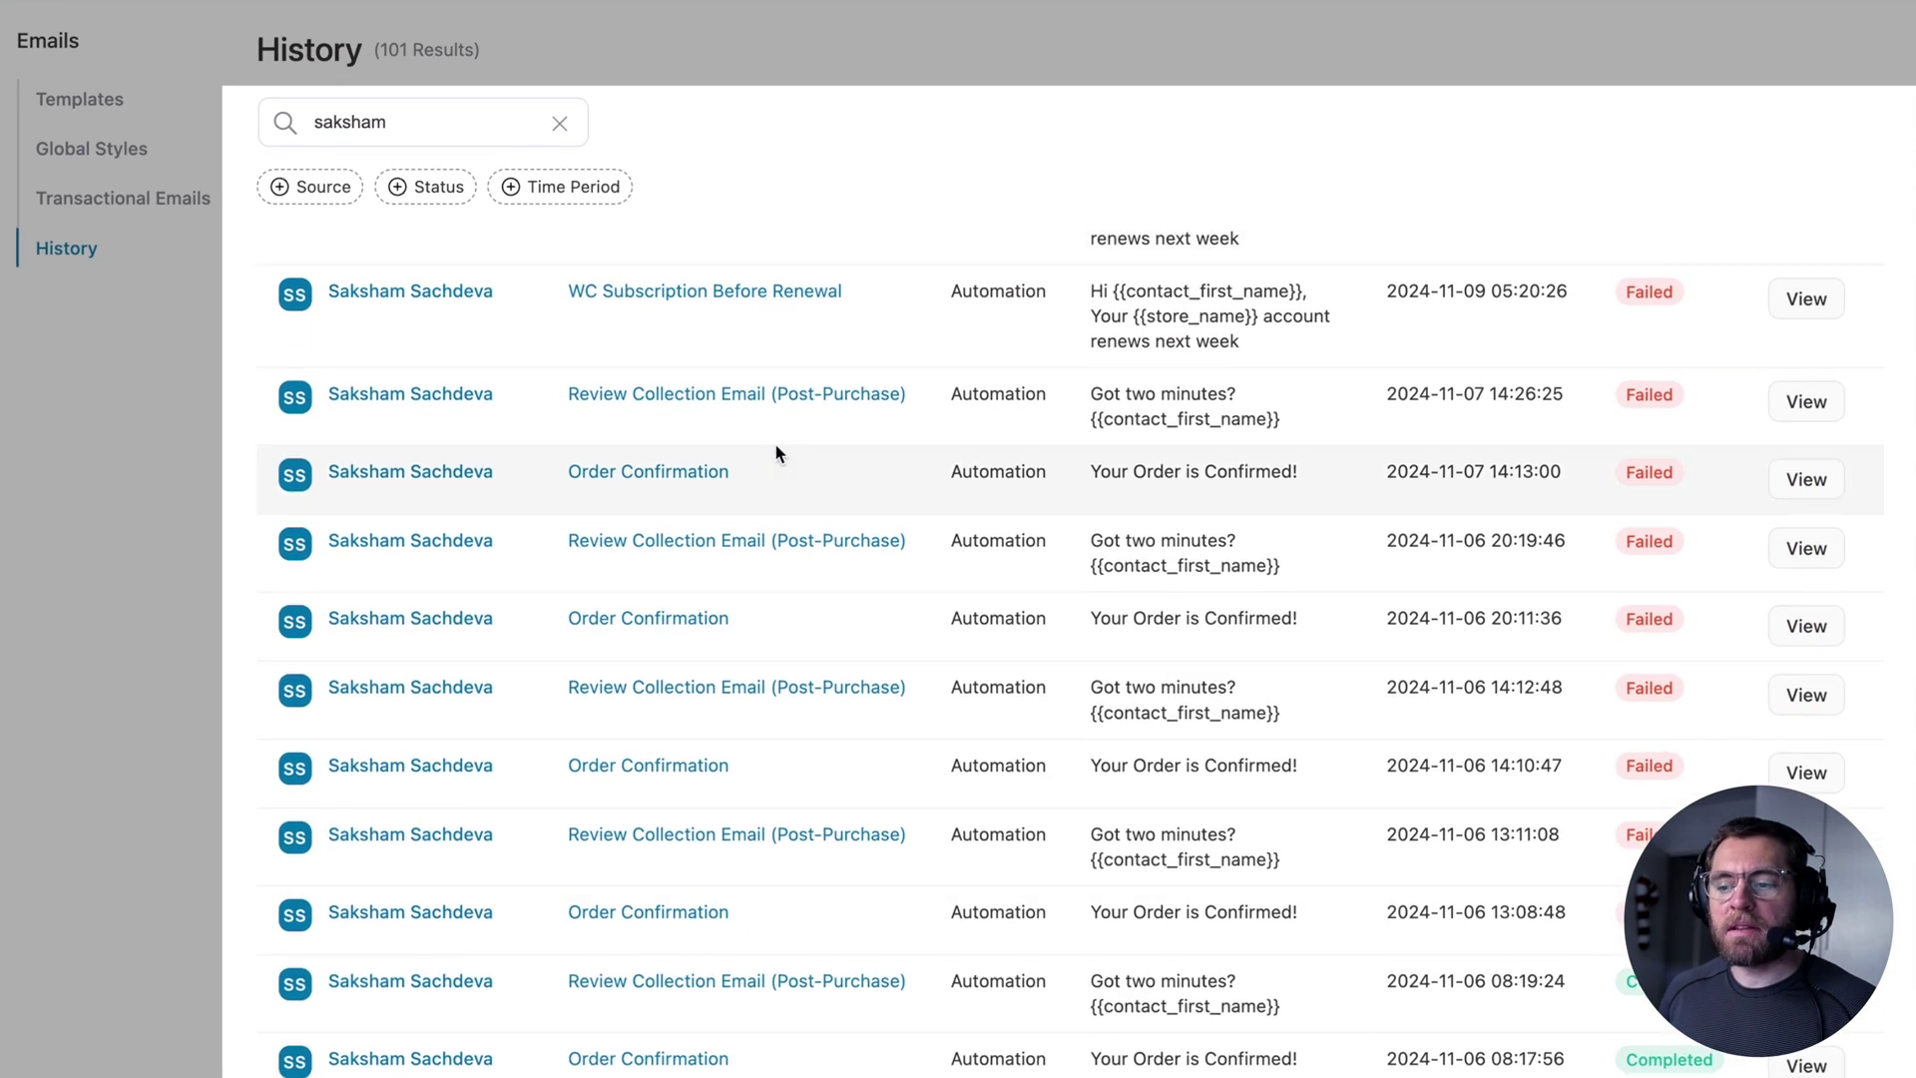
{"action": "scroll", "coordinate": [774, 445], "scroll_direction": "down", "scroll_amount": 1}
{"action": "scroll", "coordinate": [774, 445], "scroll_direction": "up", "scroll_amount": 1}
{"action": "scroll", "coordinate": [774, 445], "scroll_direction": "down", "scroll_amount": 5}
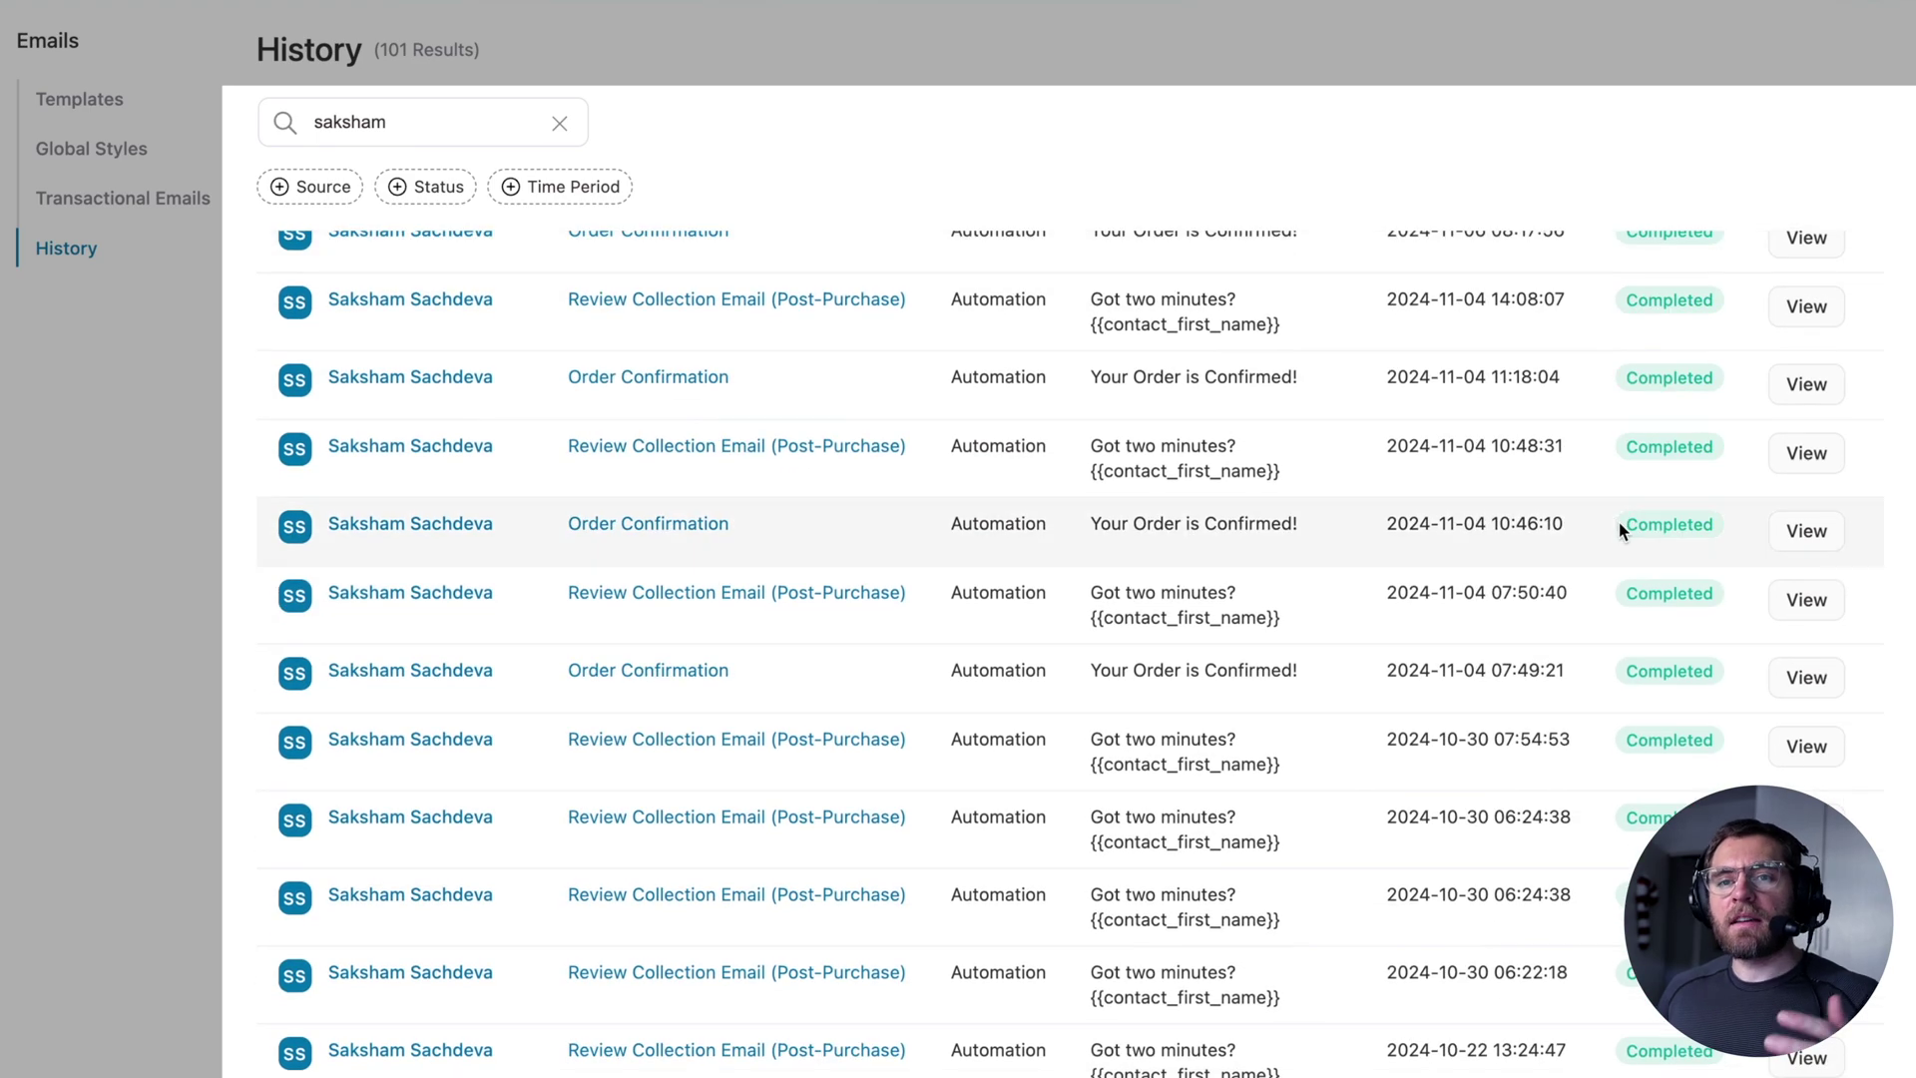
{"action": "scroll", "coordinate": [1618, 523], "scroll_direction": "up", "scroll_amount": 3}
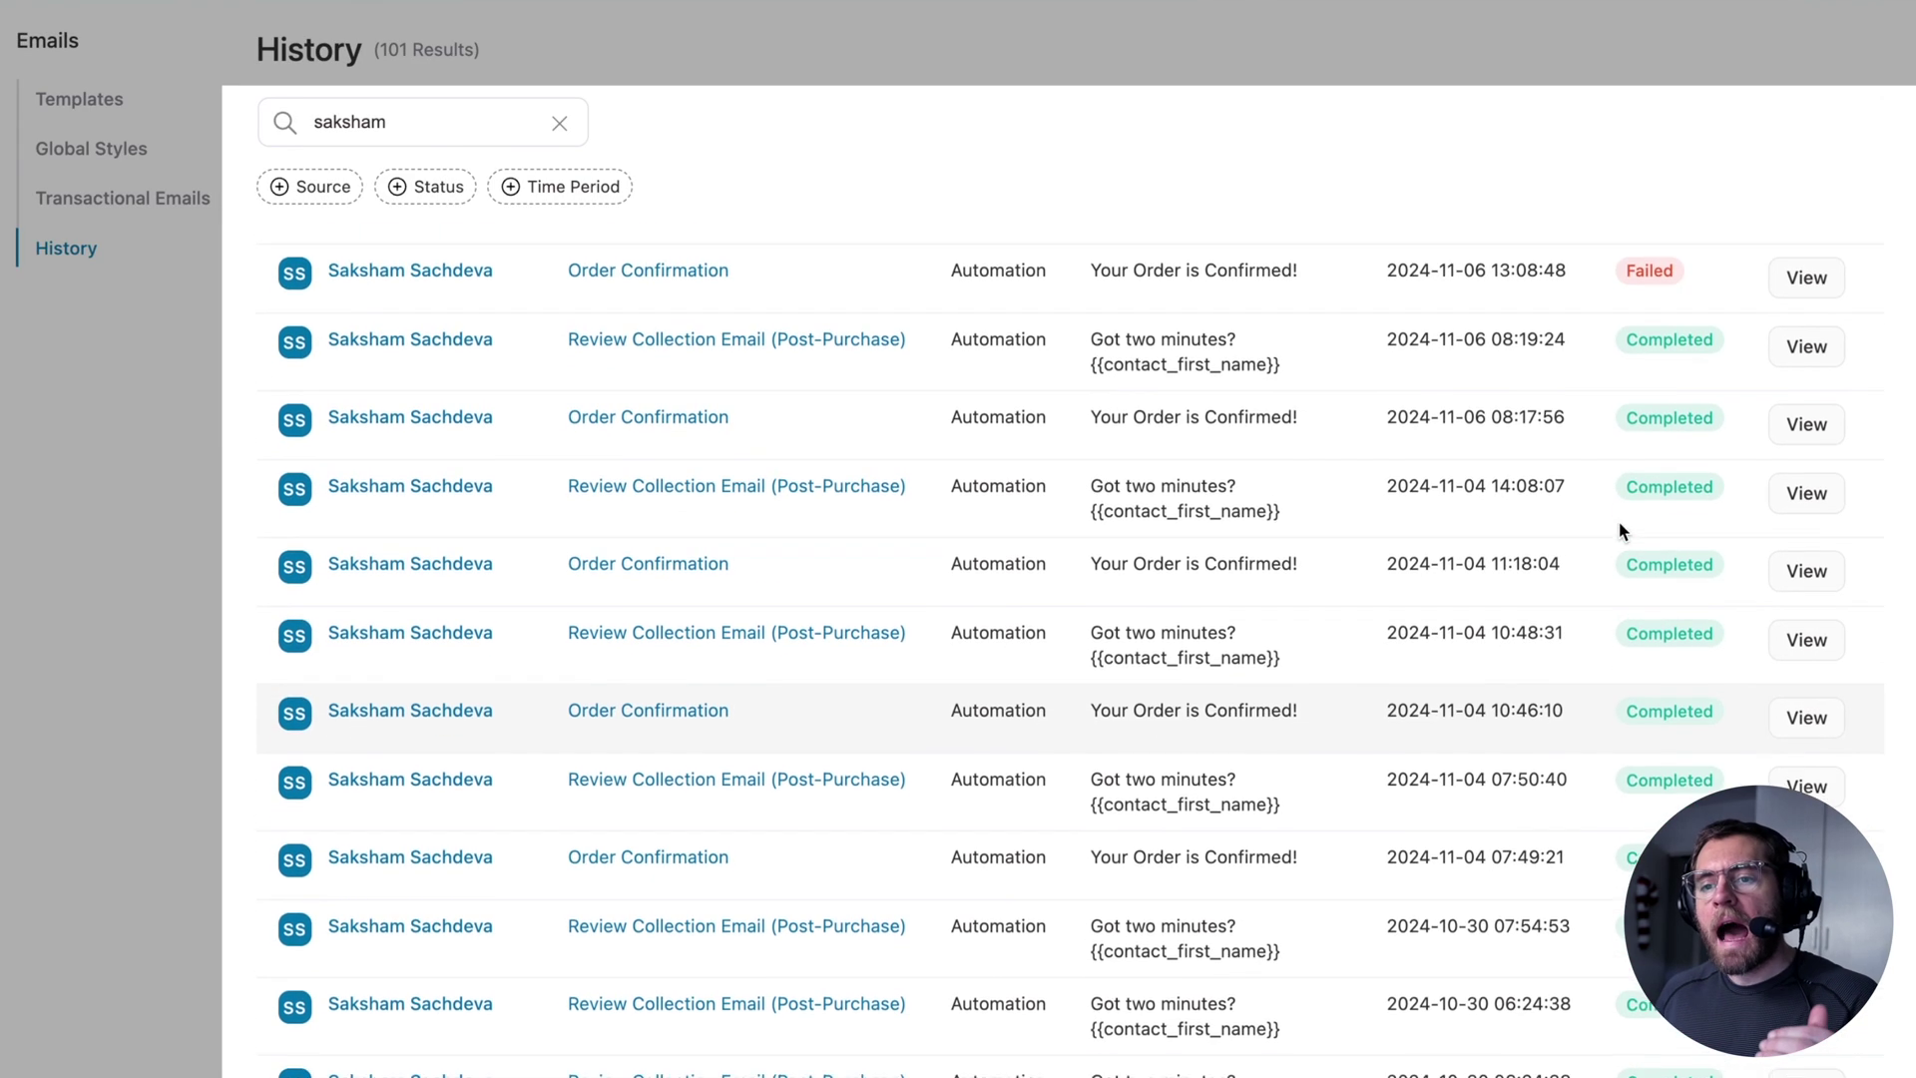
{"action": "scroll", "coordinate": [1621, 530], "scroll_direction": "up", "scroll_amount": 3}
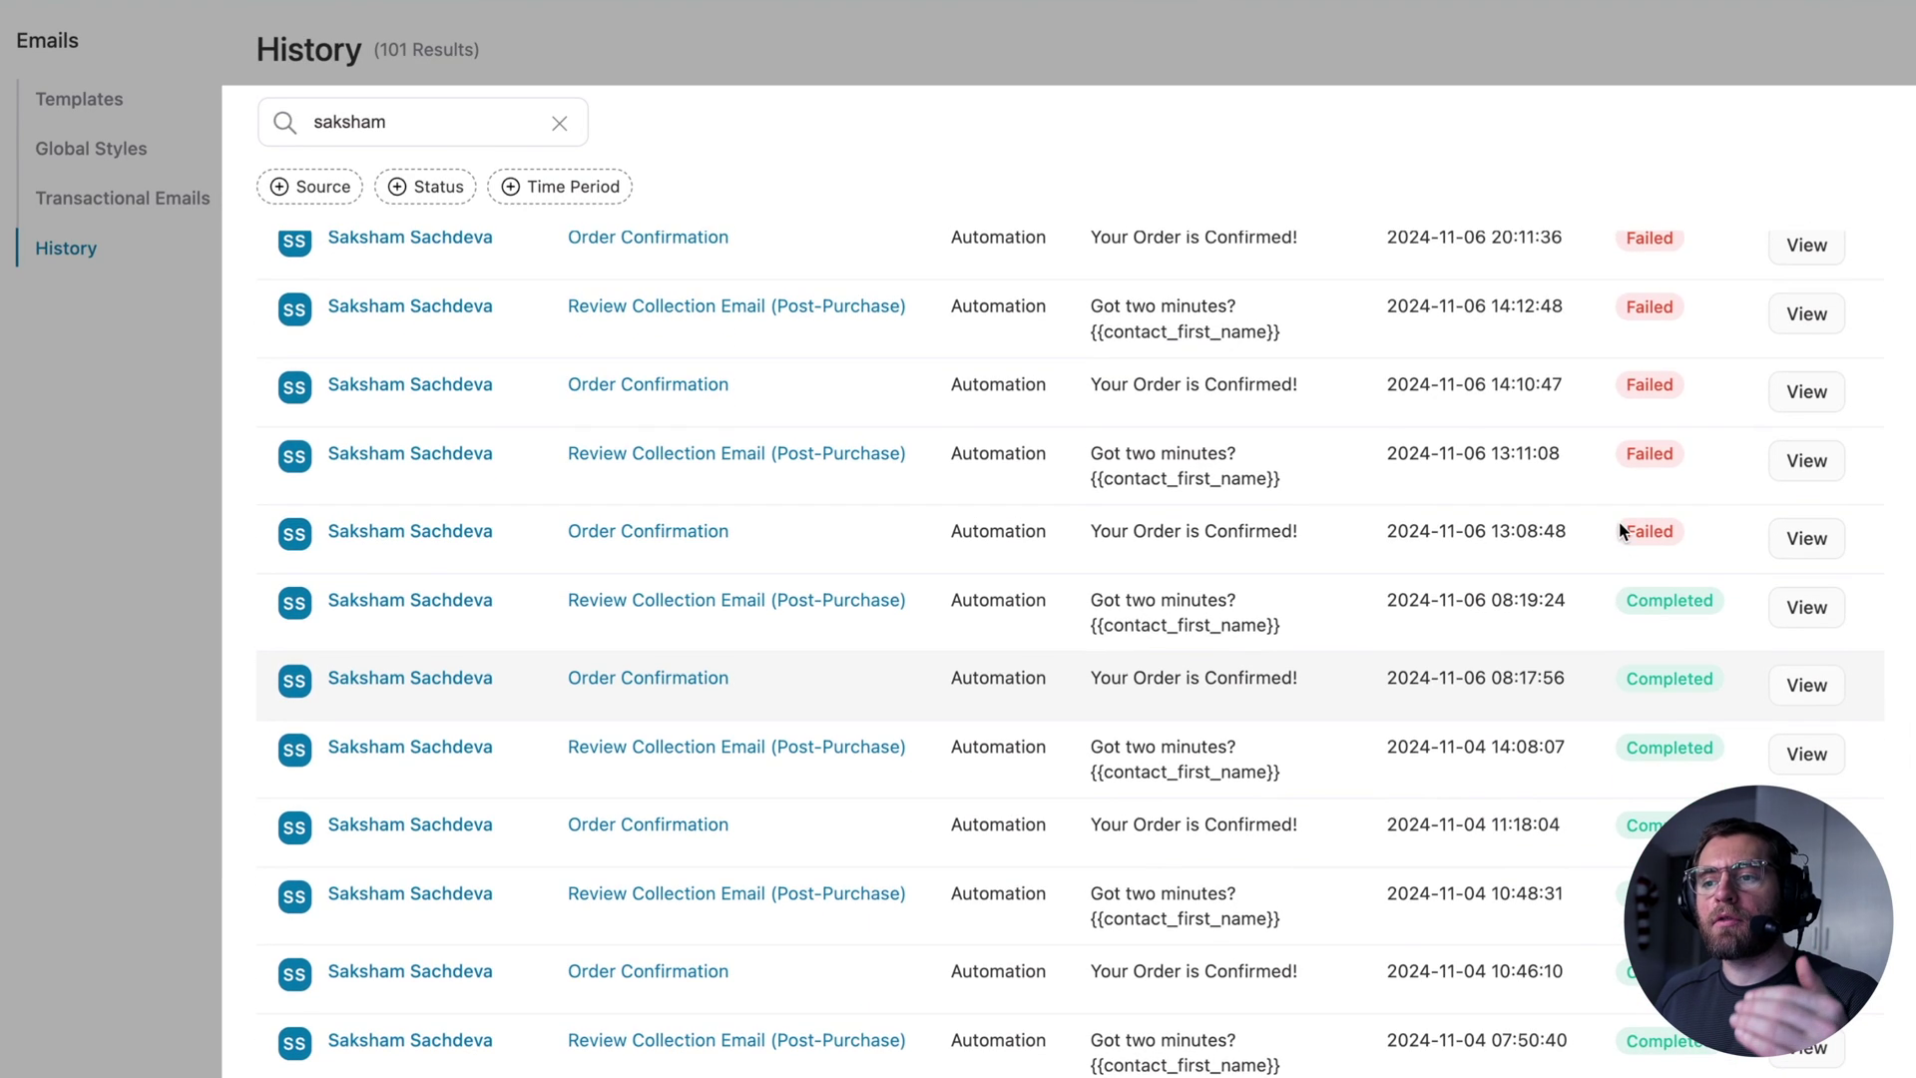
{"action": "scroll", "coordinate": [1621, 531], "scroll_direction": "up", "scroll_amount": 4}
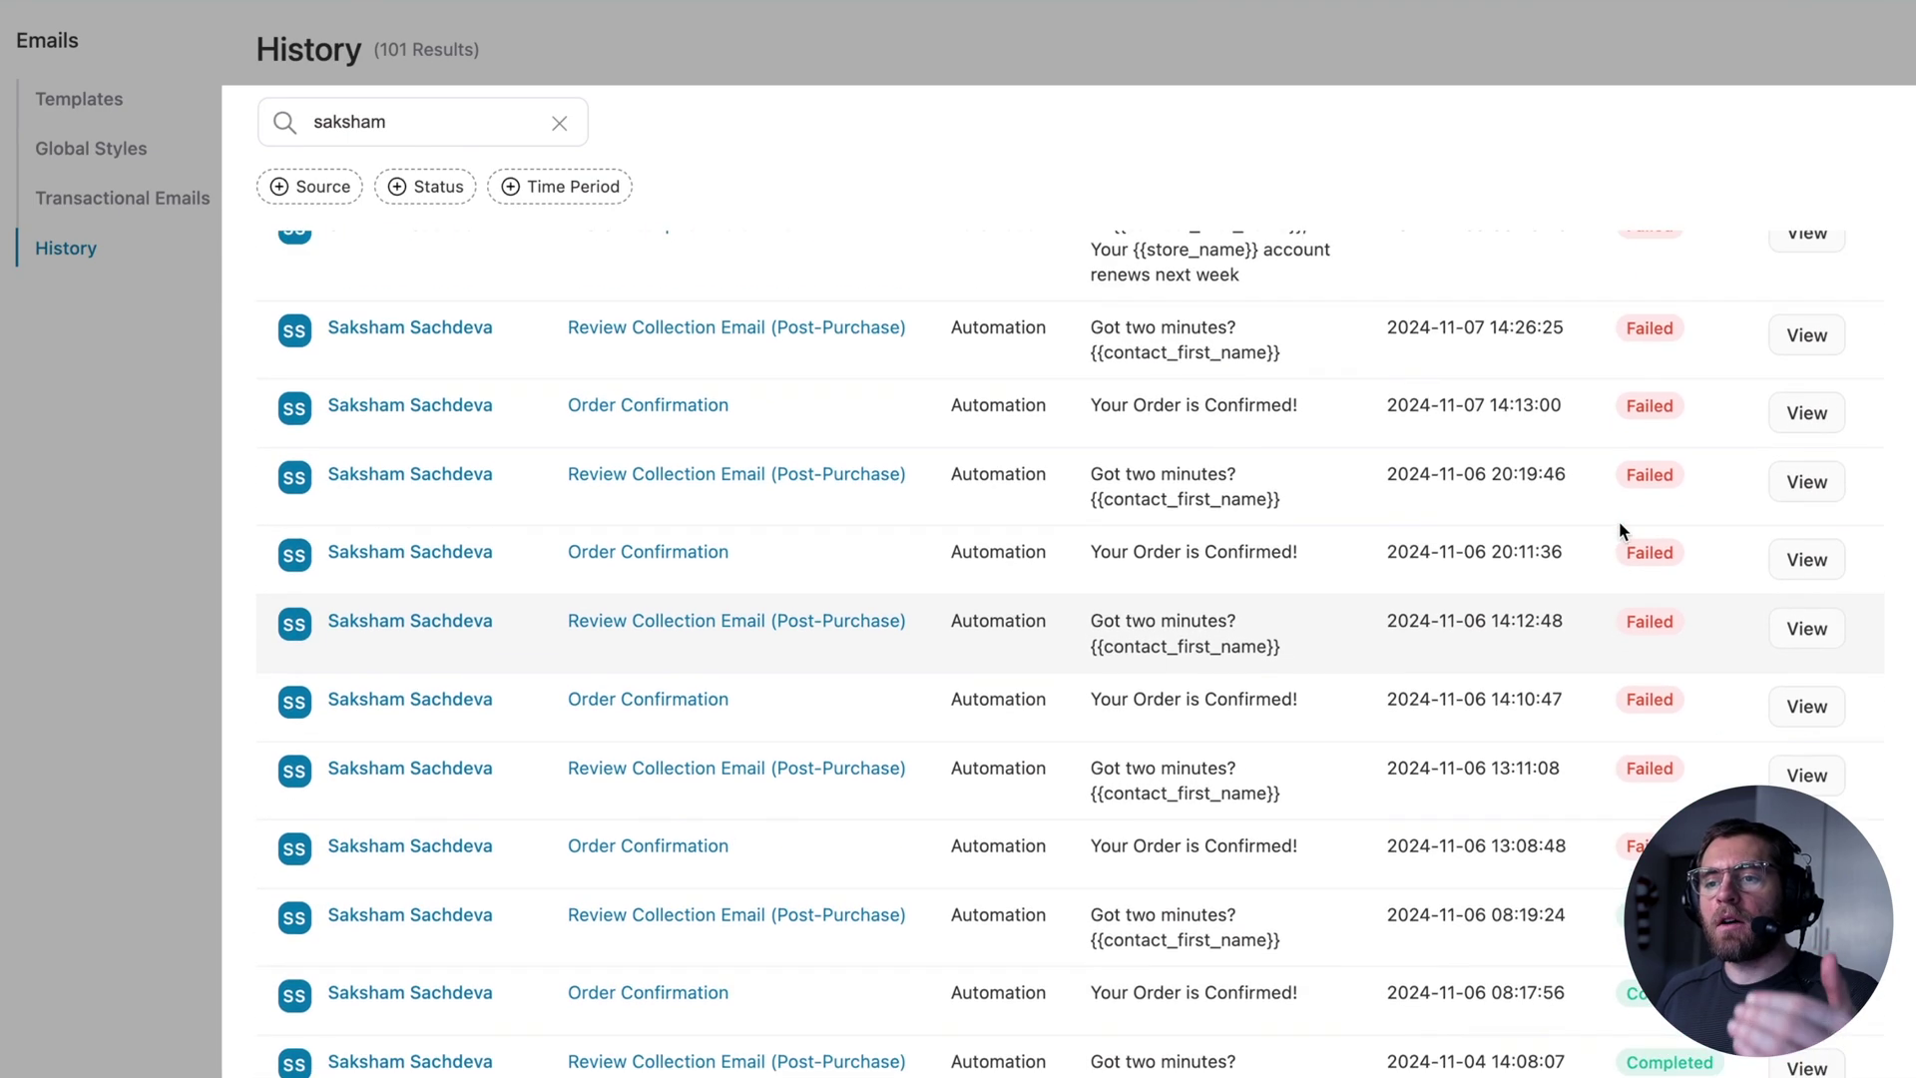
{"action": "scroll", "coordinate": [1621, 531], "scroll_direction": "up", "scroll_amount": 6}
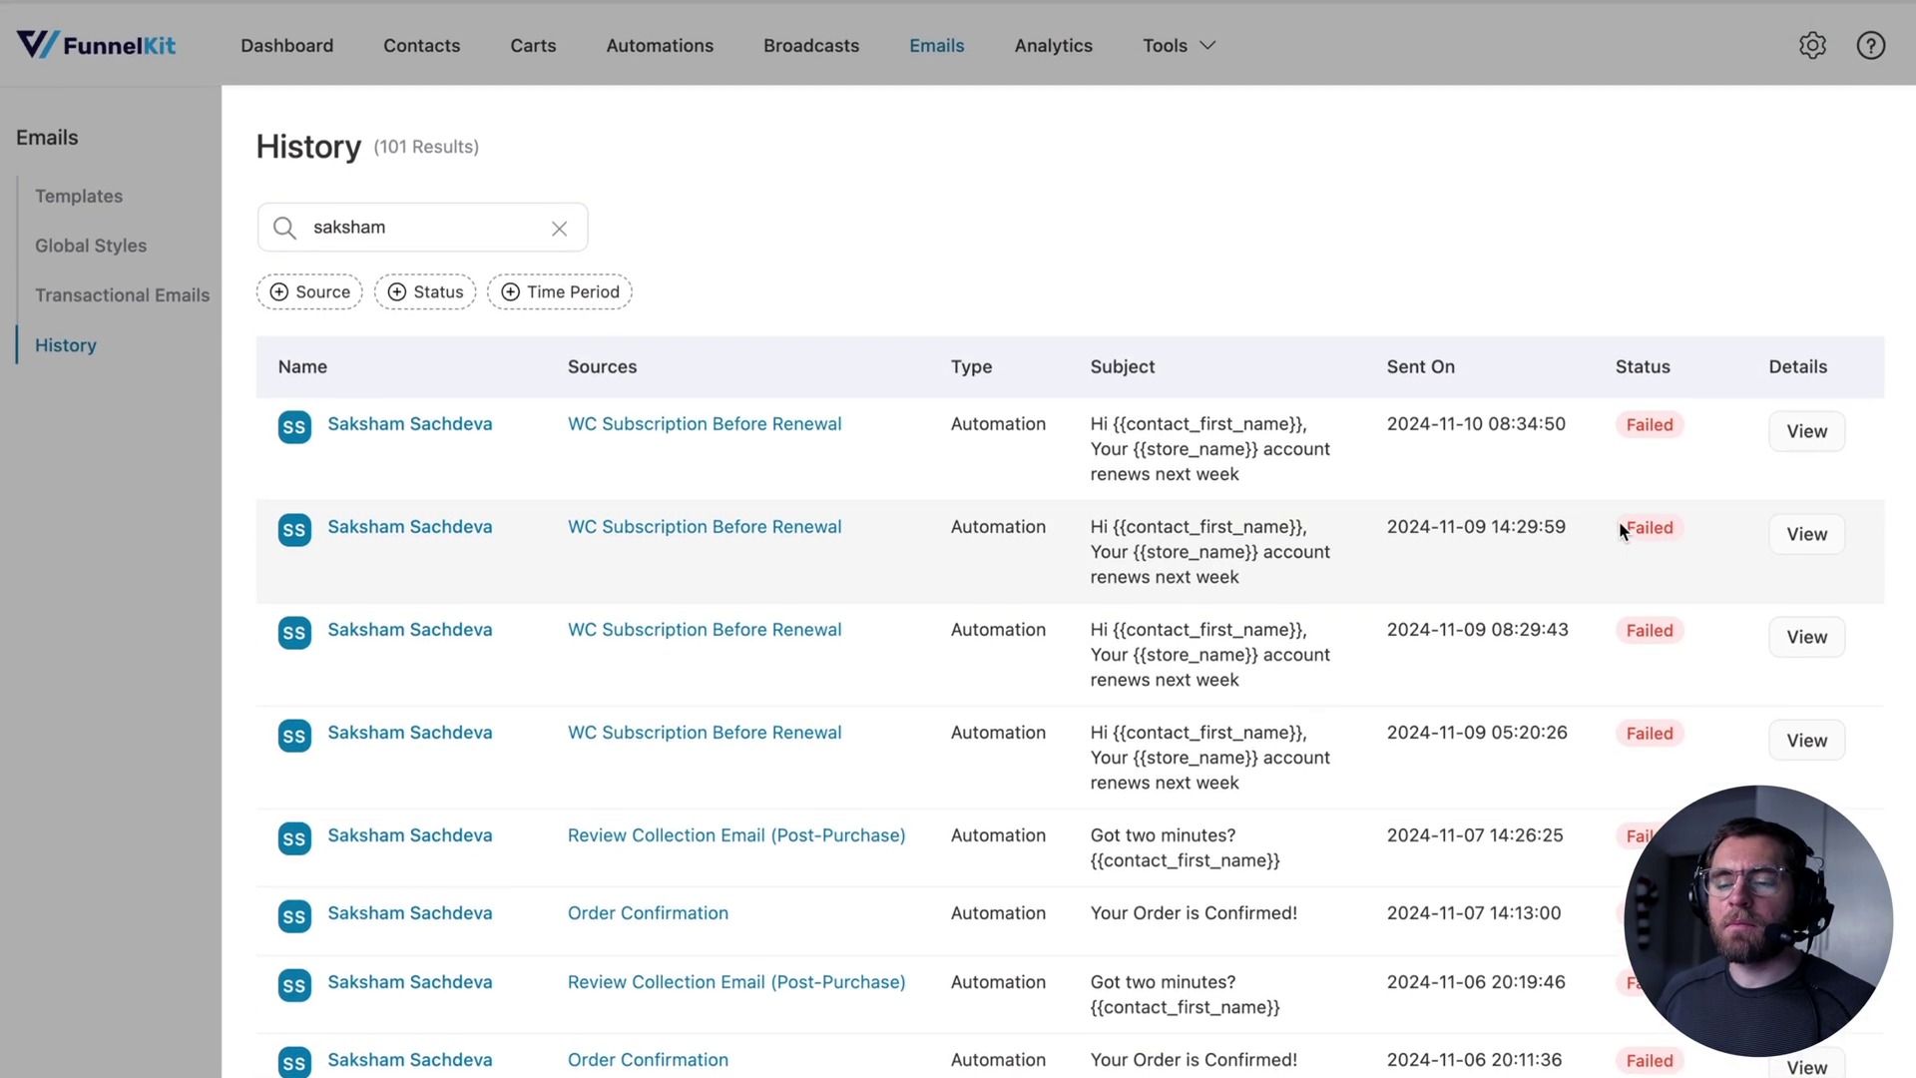
{"action": "left_click", "coordinate": [558, 222]}
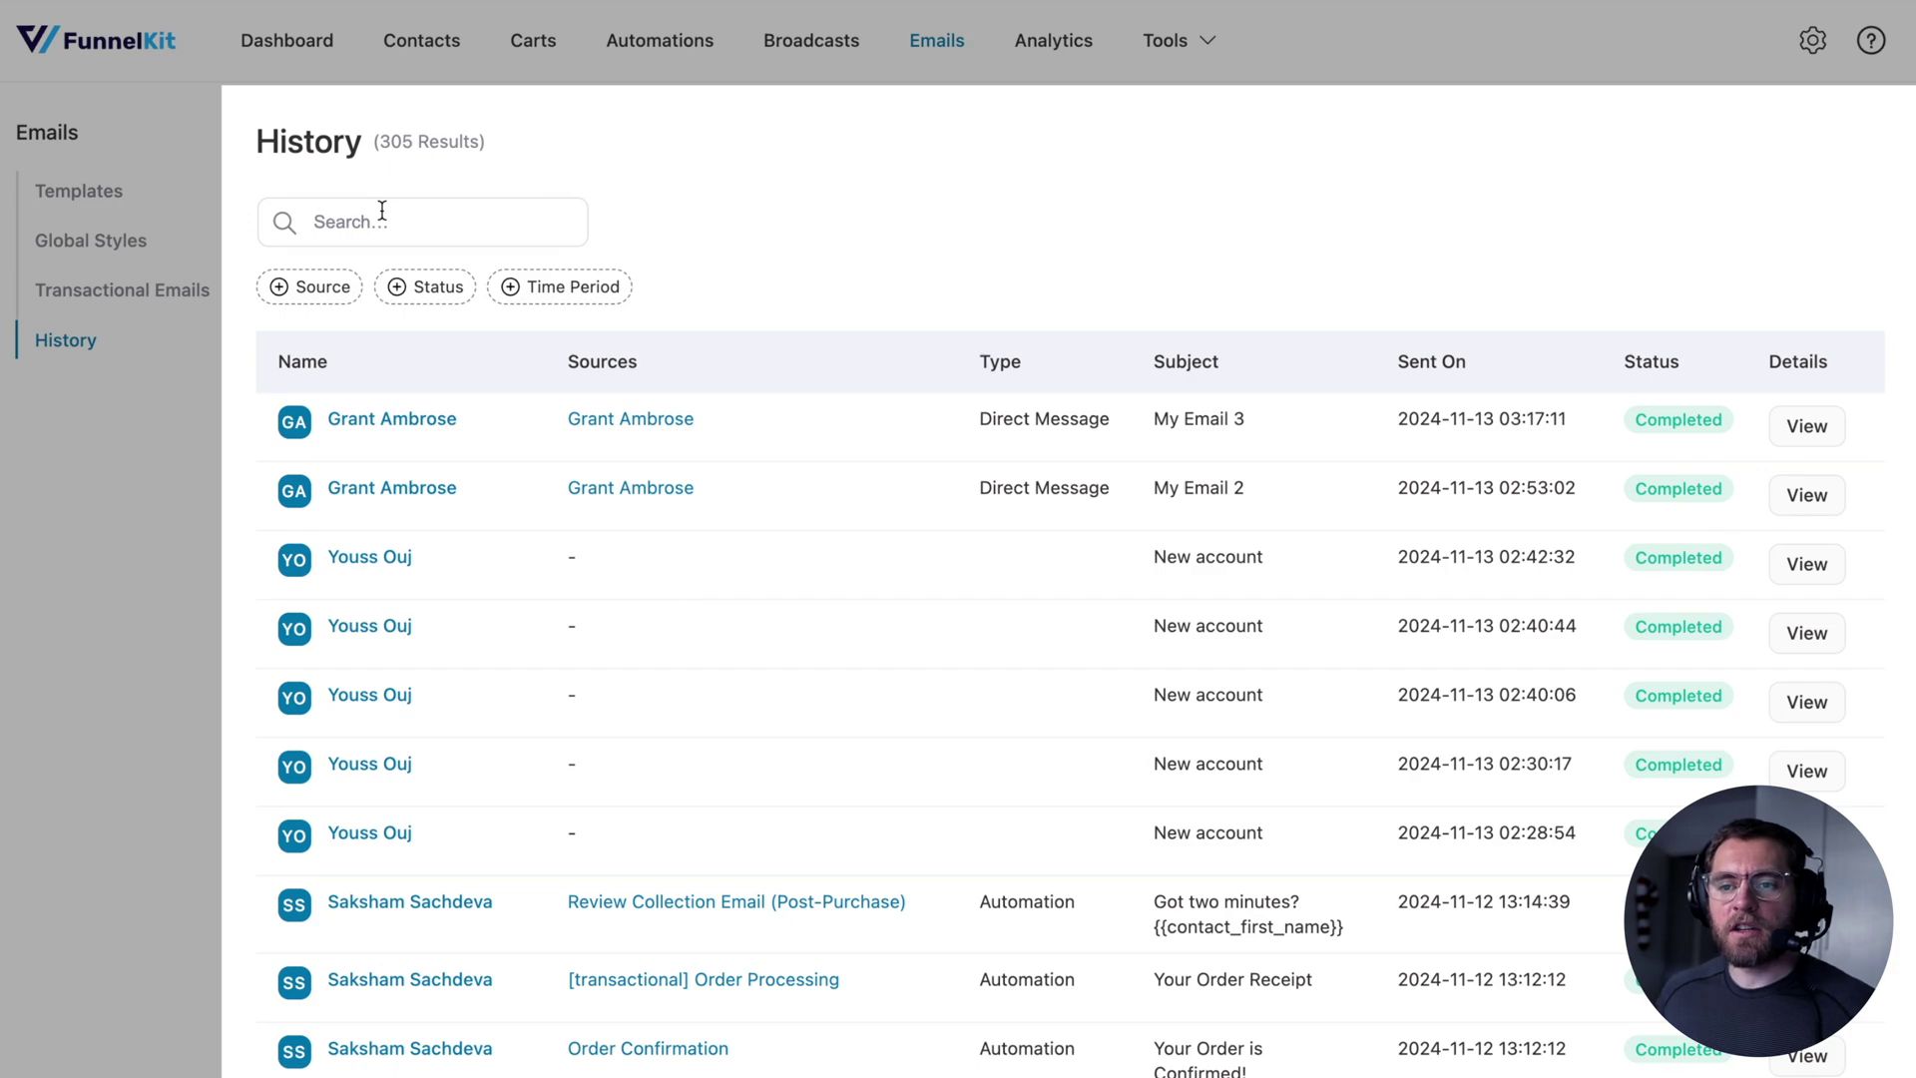
{"action": "left_click", "coordinate": [324, 292]}
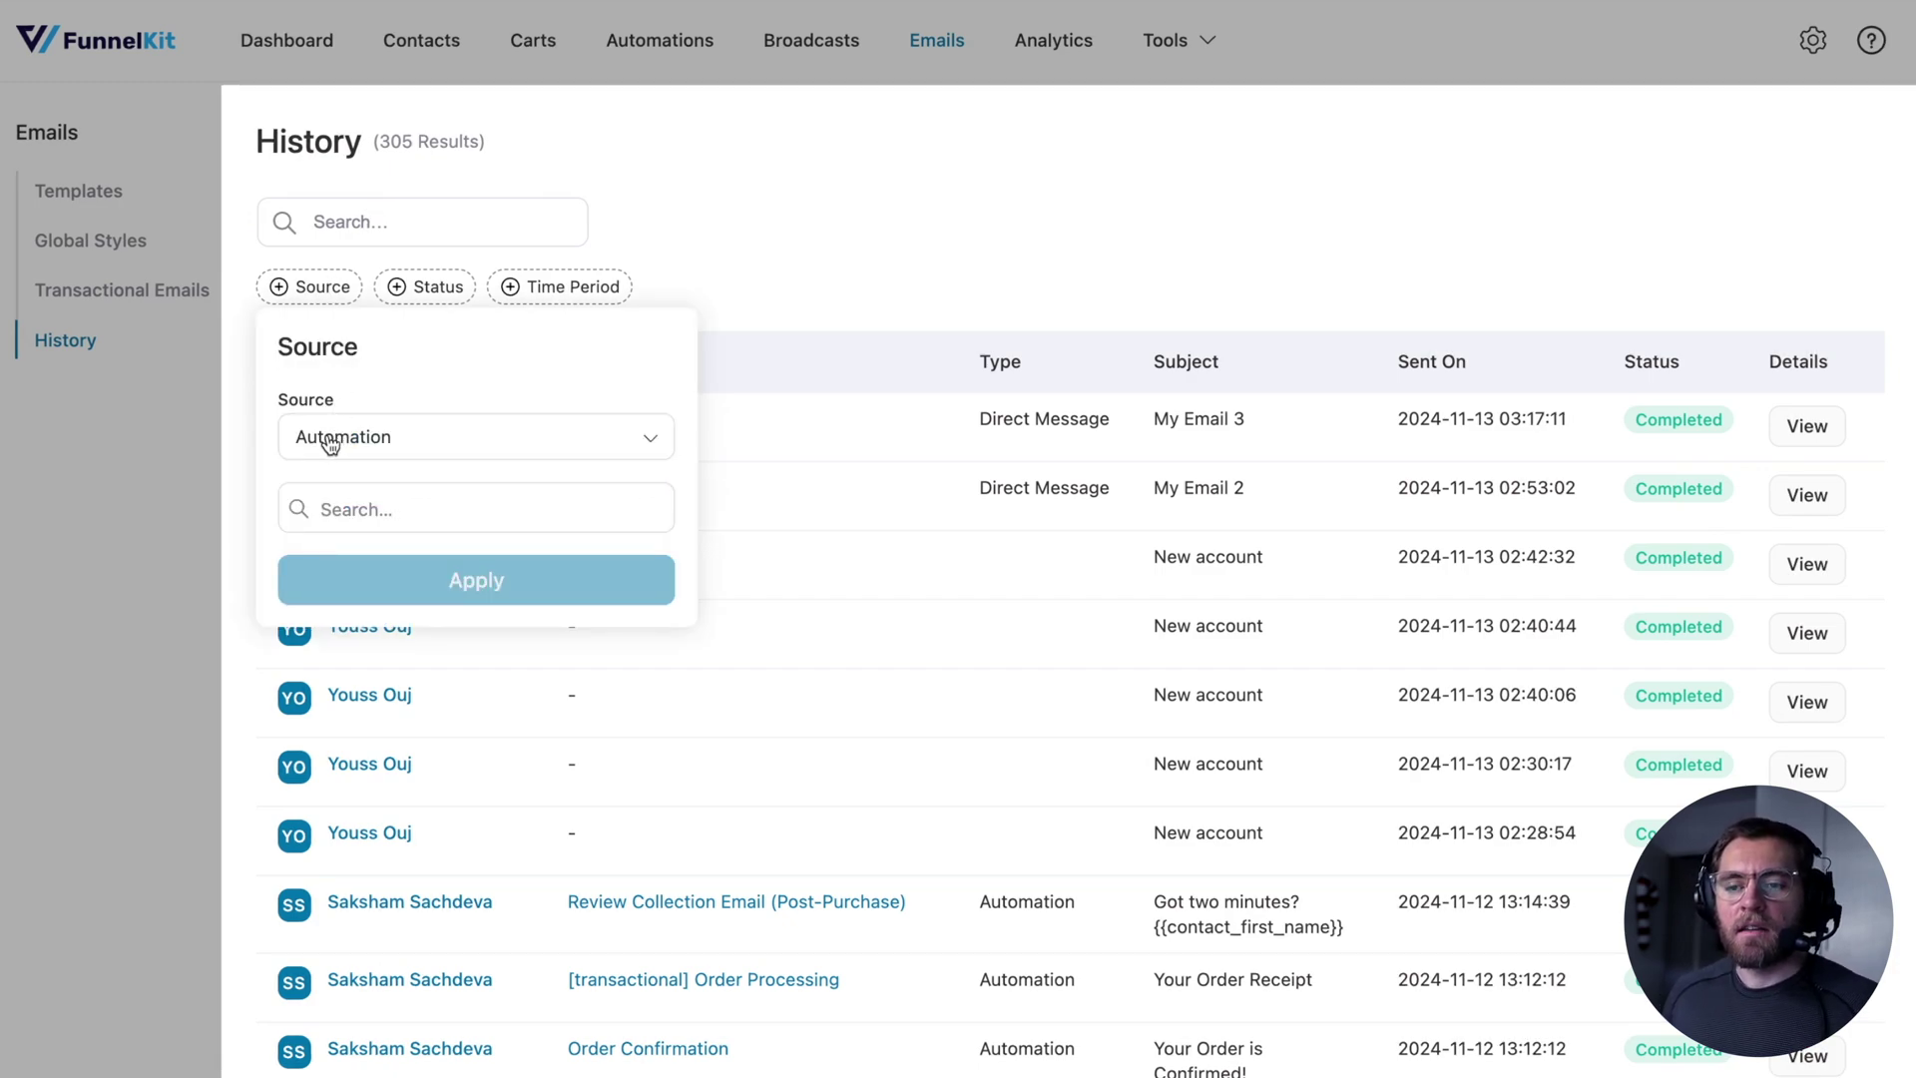
{"action": "left_click", "coordinate": [356, 514]}
{"action": "type", "text": "aba"}
{"action": "left_click", "coordinate": [408, 557]}
{"action": "left_click", "coordinate": [496, 625]}
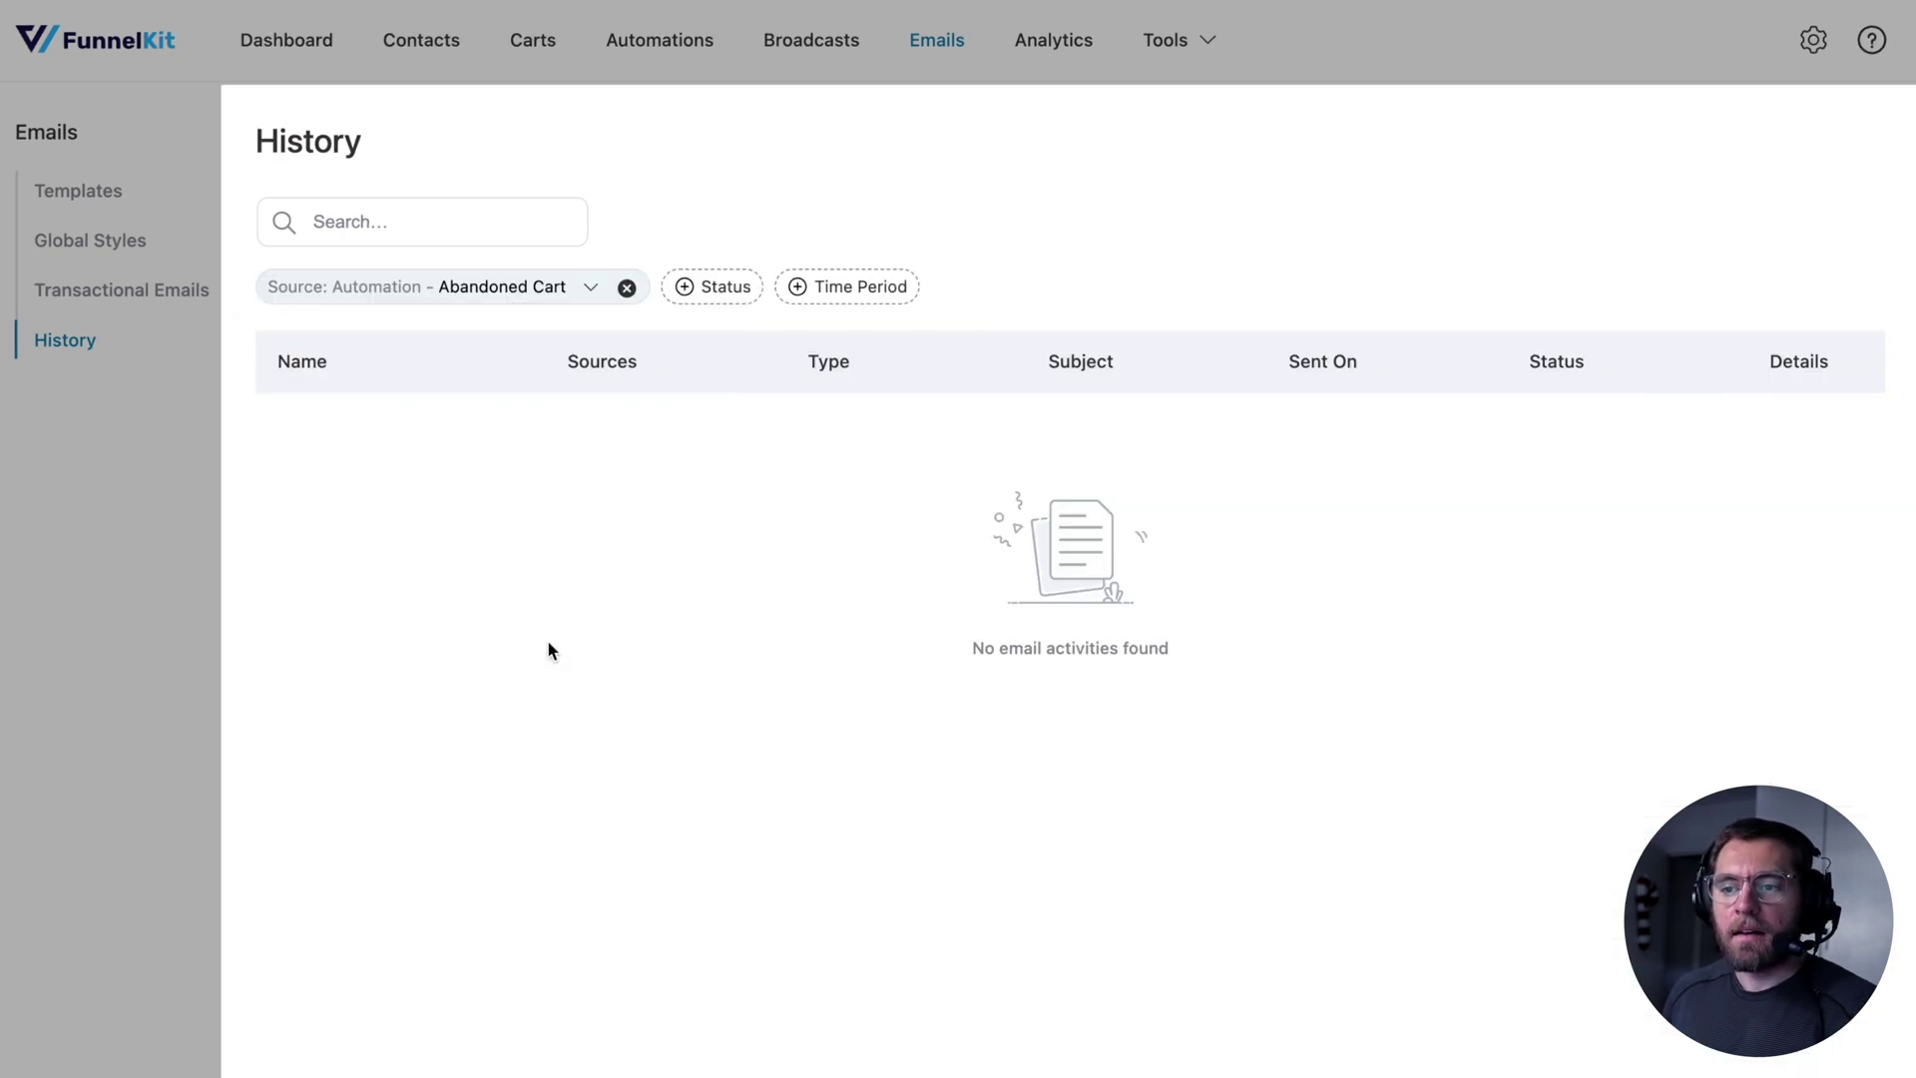
{"action": "left_click", "coordinate": [627, 288]}
{"action": "left_click", "coordinate": [309, 286]}
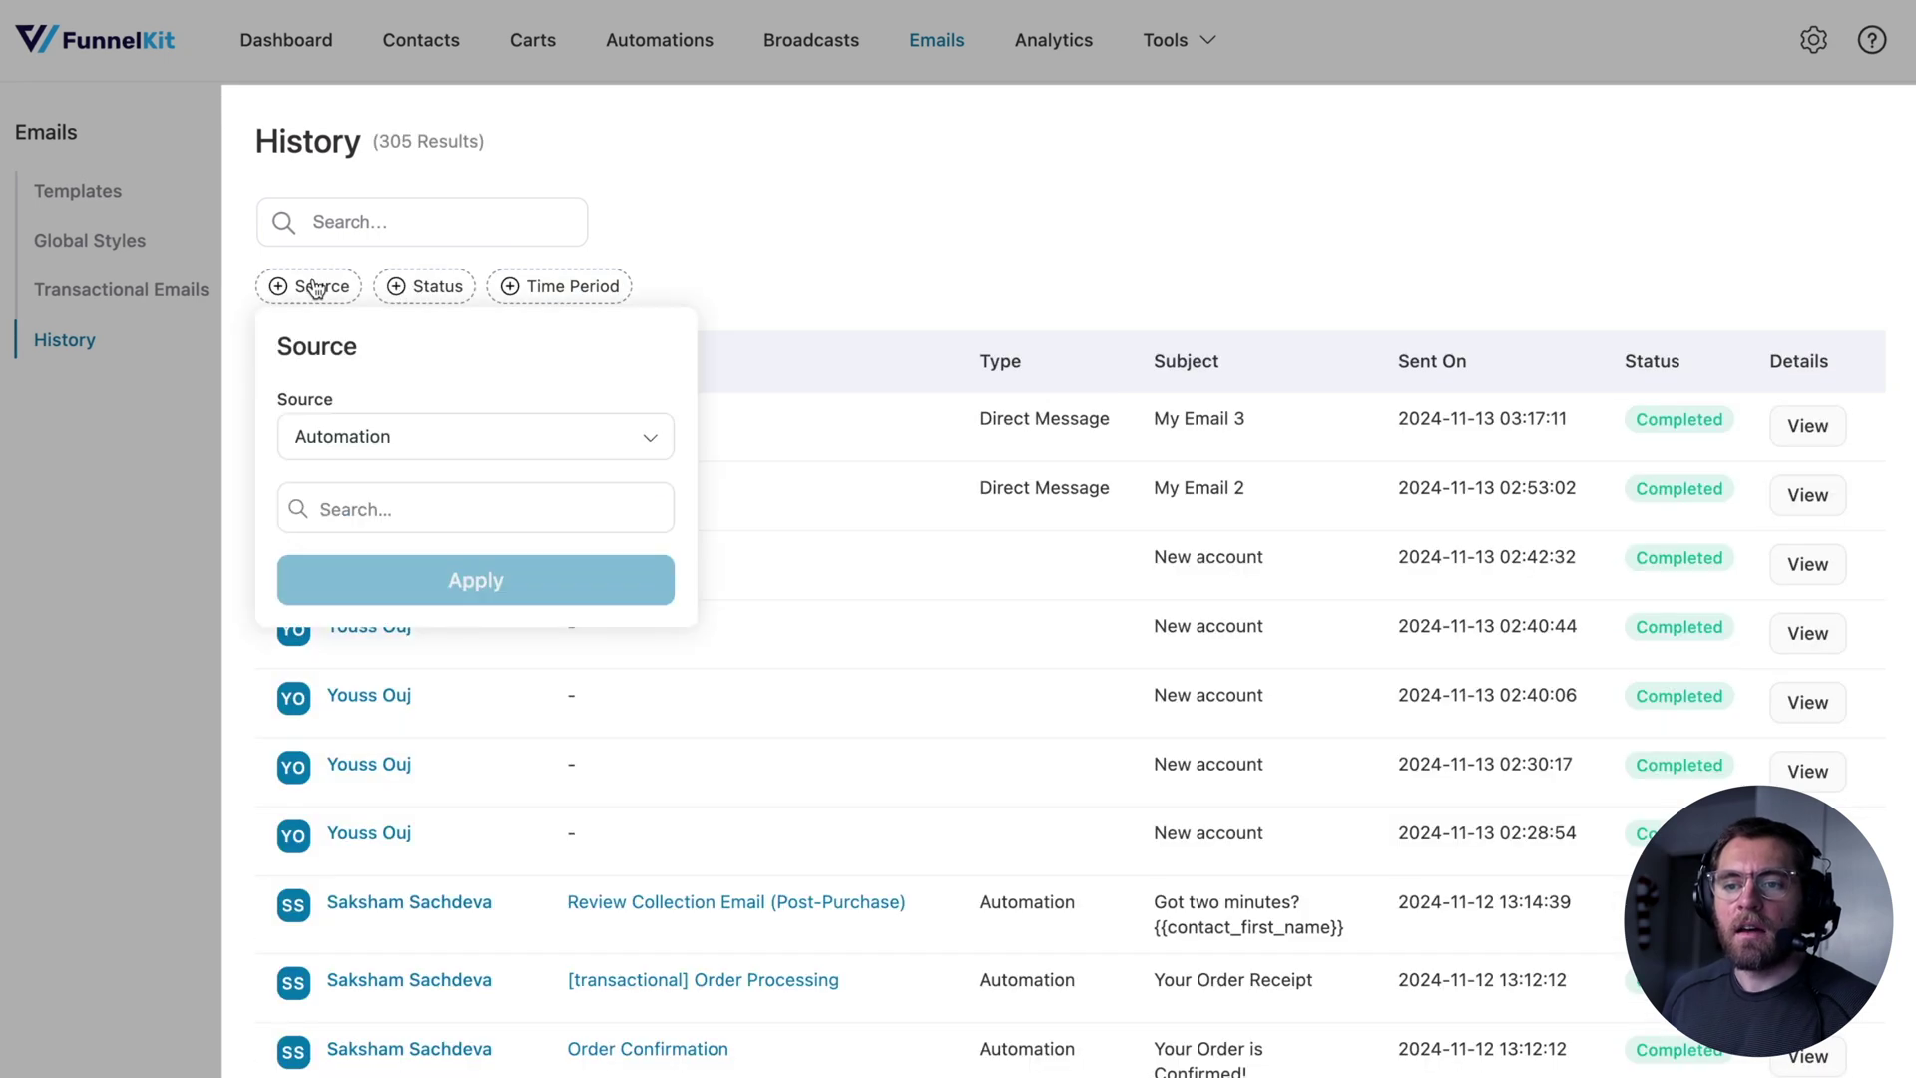
{"action": "left_click", "coordinate": [335, 436]}
{"action": "left_click", "coordinate": [335, 537]}
{"action": "left_click", "coordinate": [346, 509]}
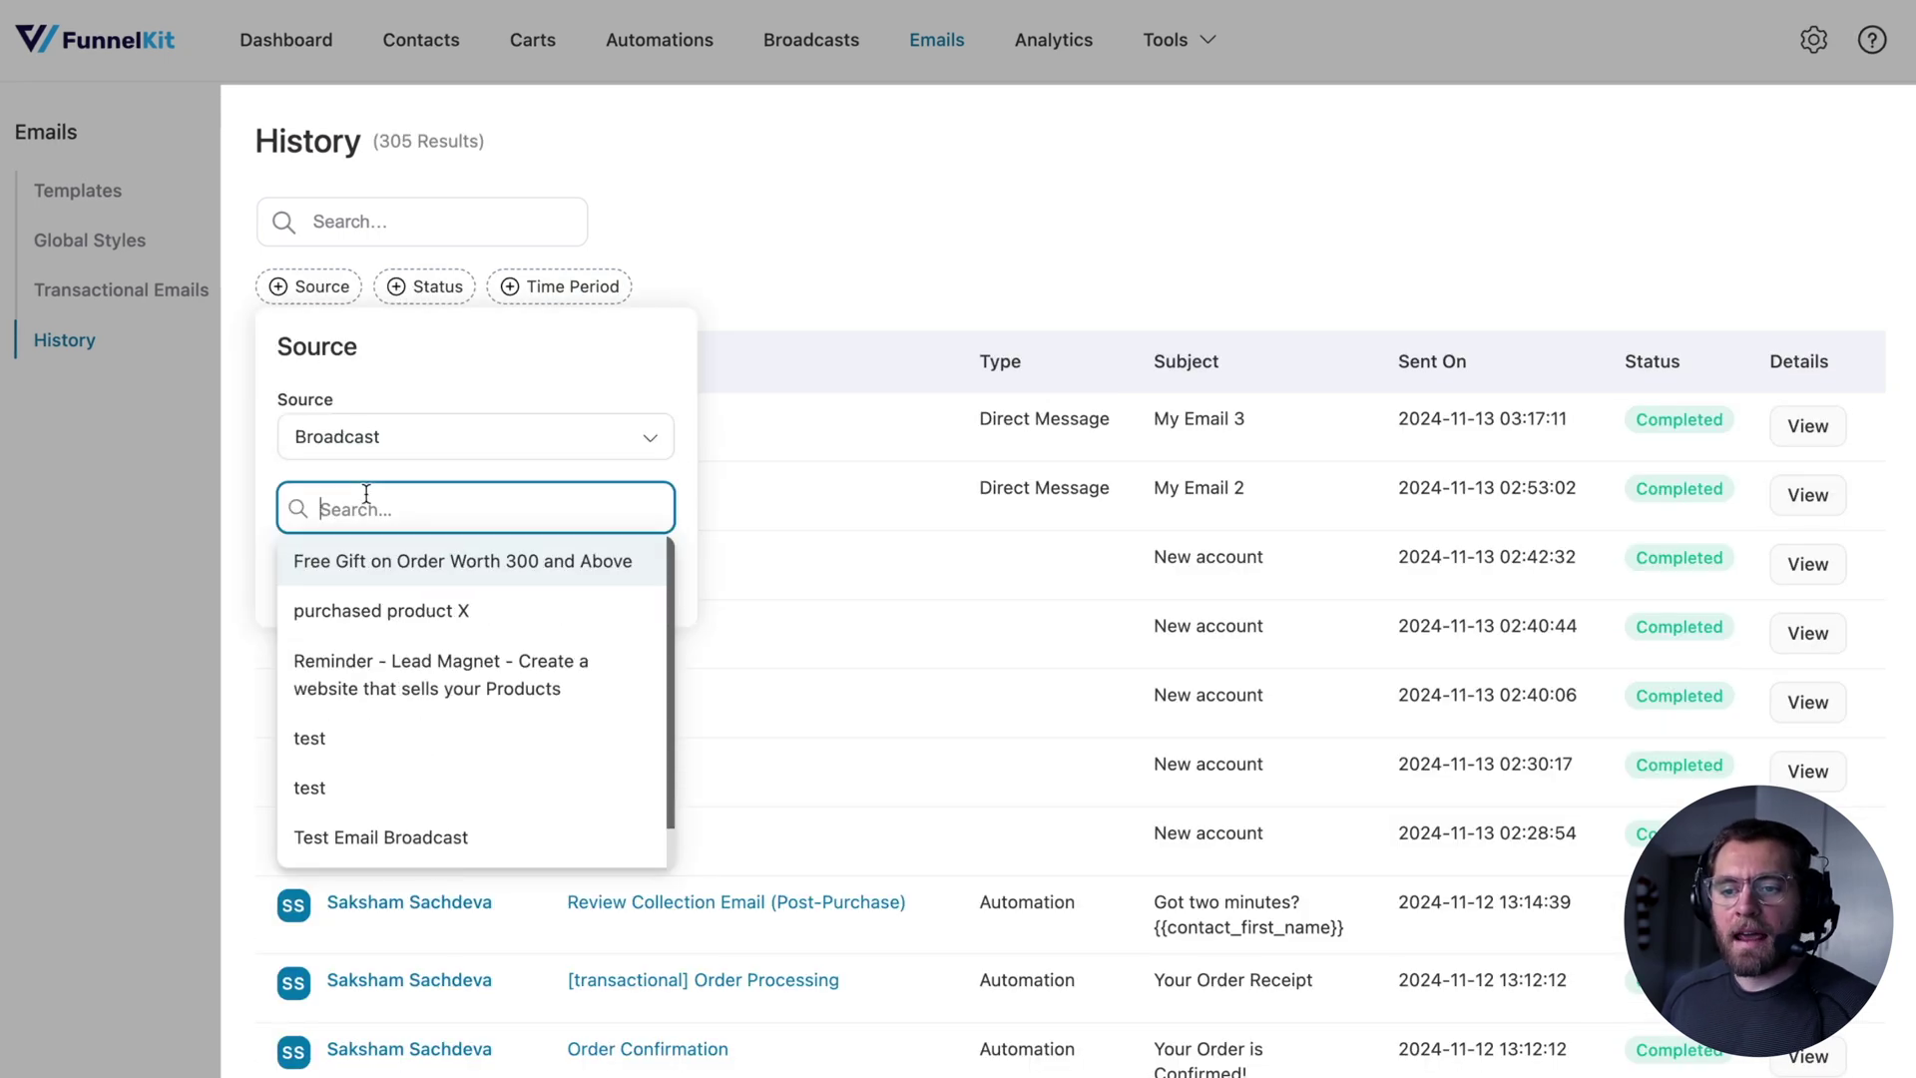
{"action": "left_click", "coordinate": [431, 565]}
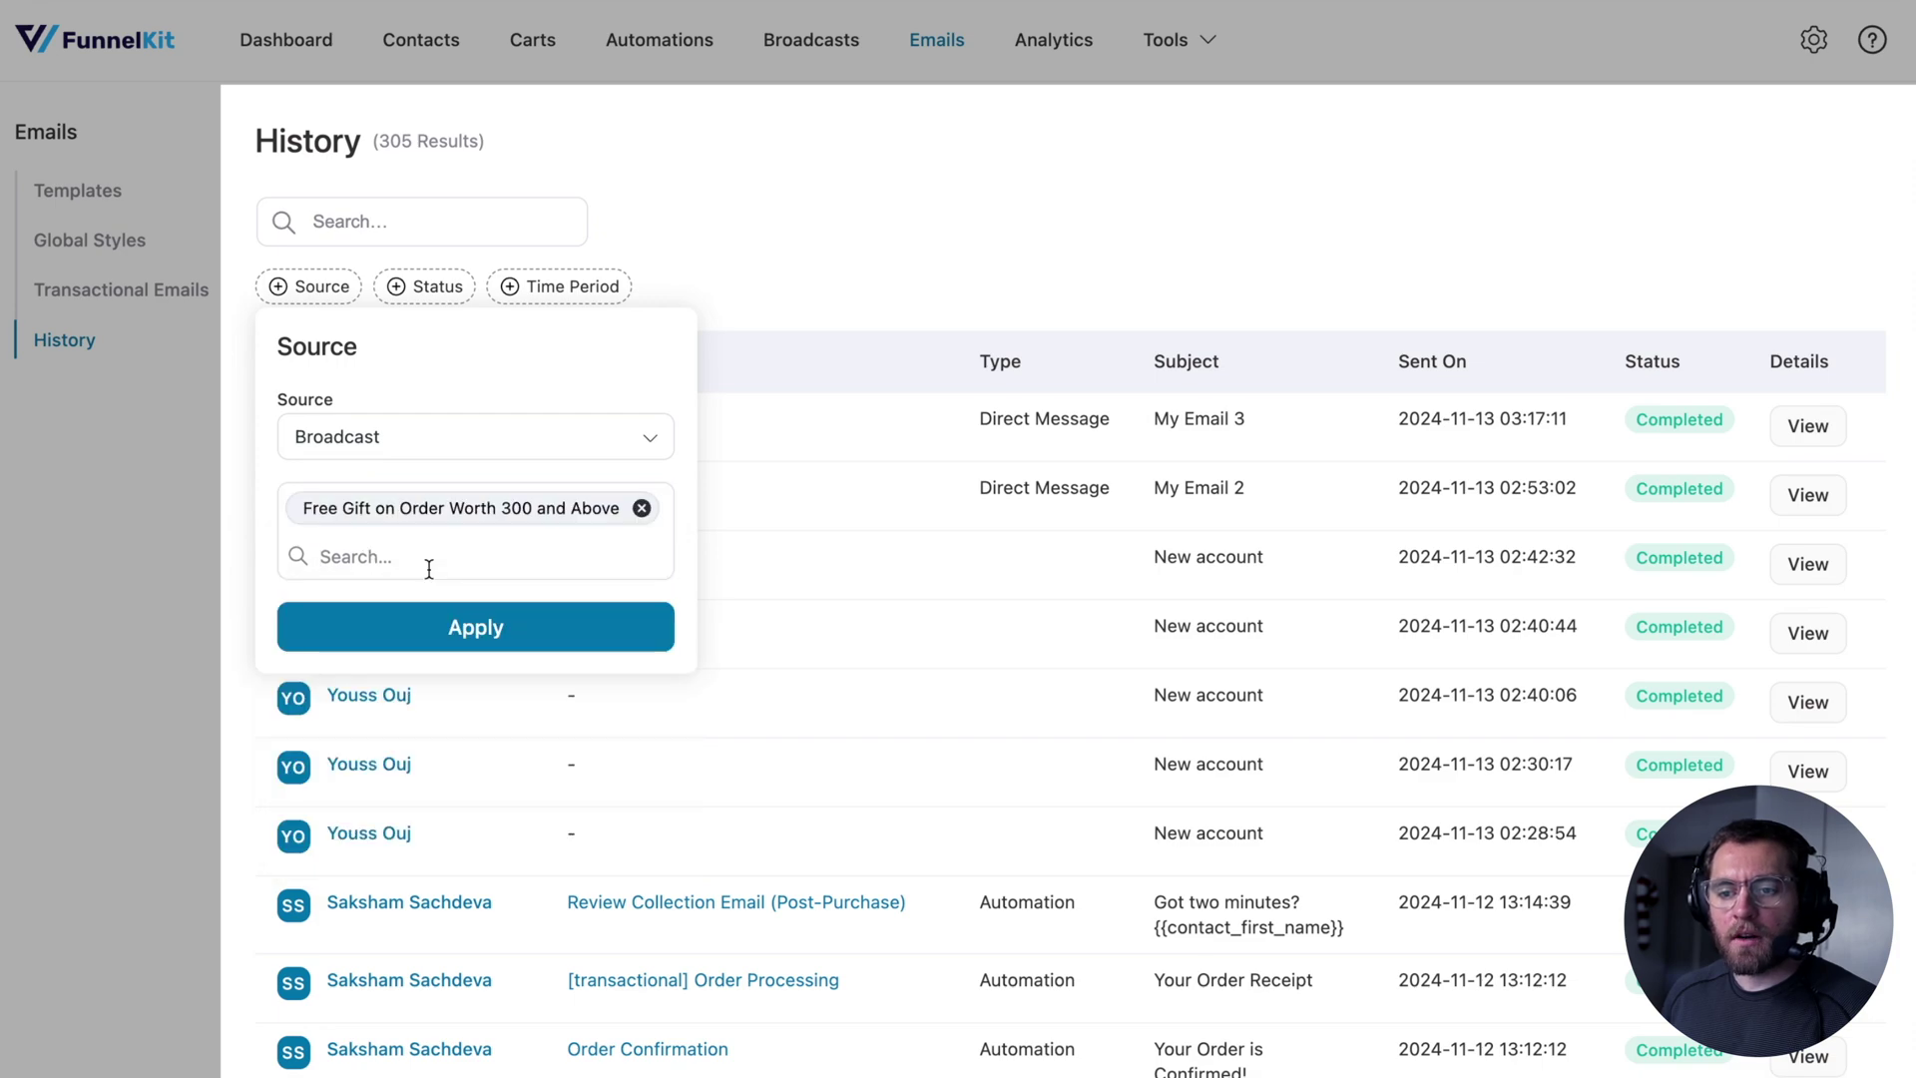
- Filter the email History to the This Month time period
{"action": "left_click", "coordinate": [429, 286]}
{"action": "left_click", "coordinate": [467, 444]}
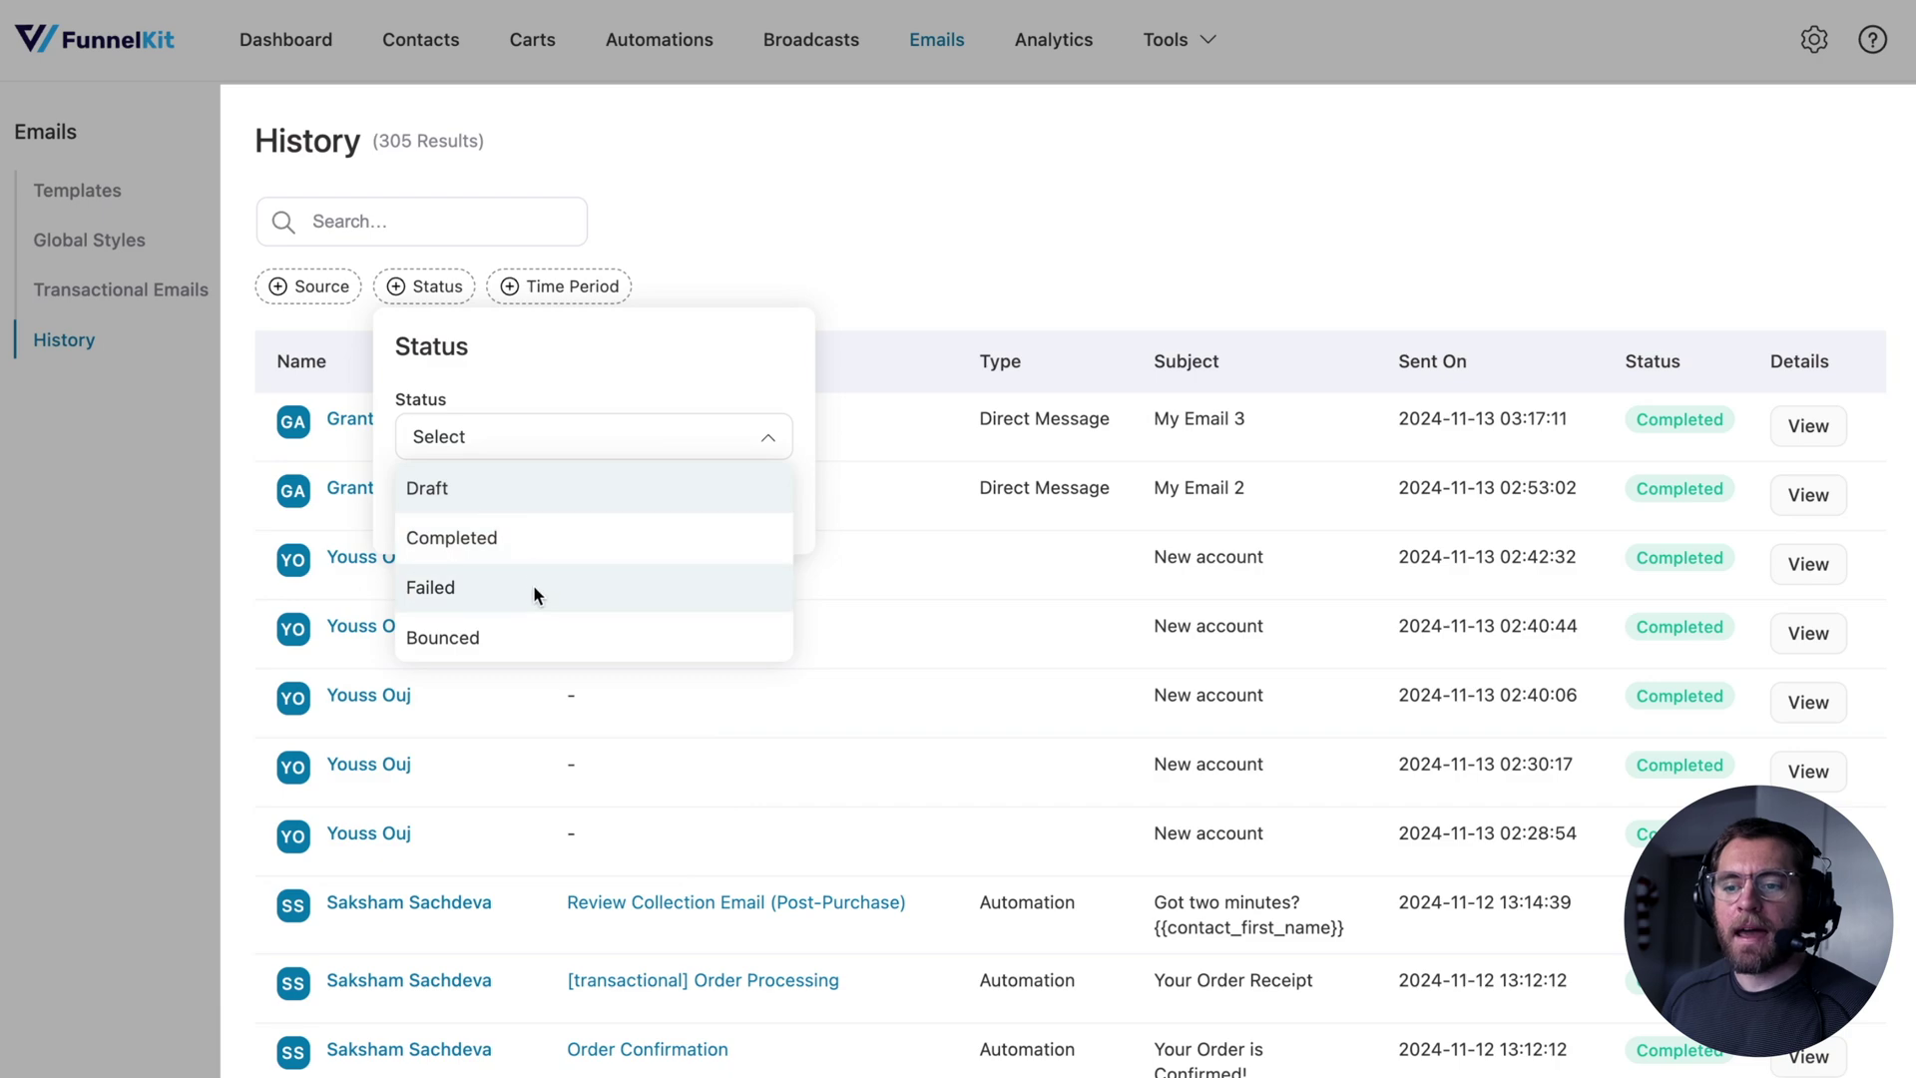
{"action": "left_click", "coordinate": [732, 269]}
{"action": "left_click", "coordinate": [595, 290]}
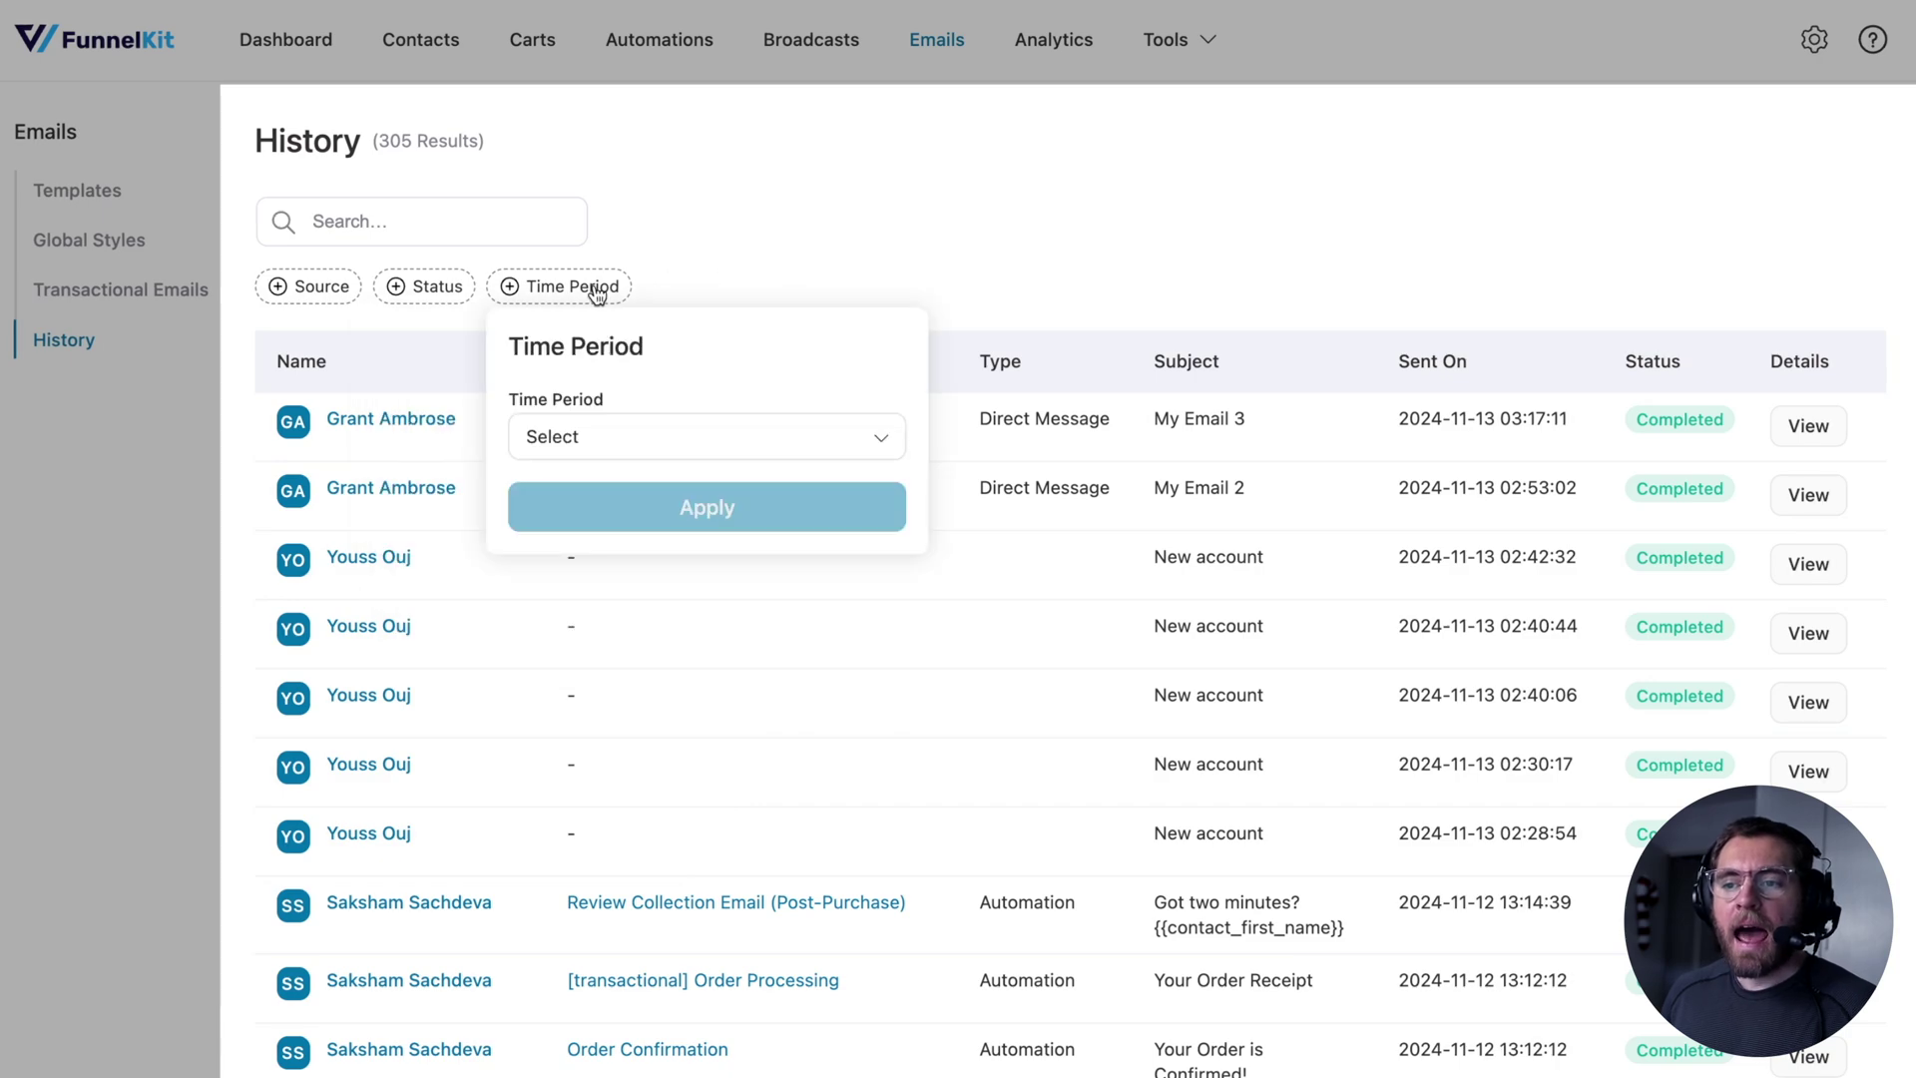
{"action": "left_click", "coordinate": [608, 435]}
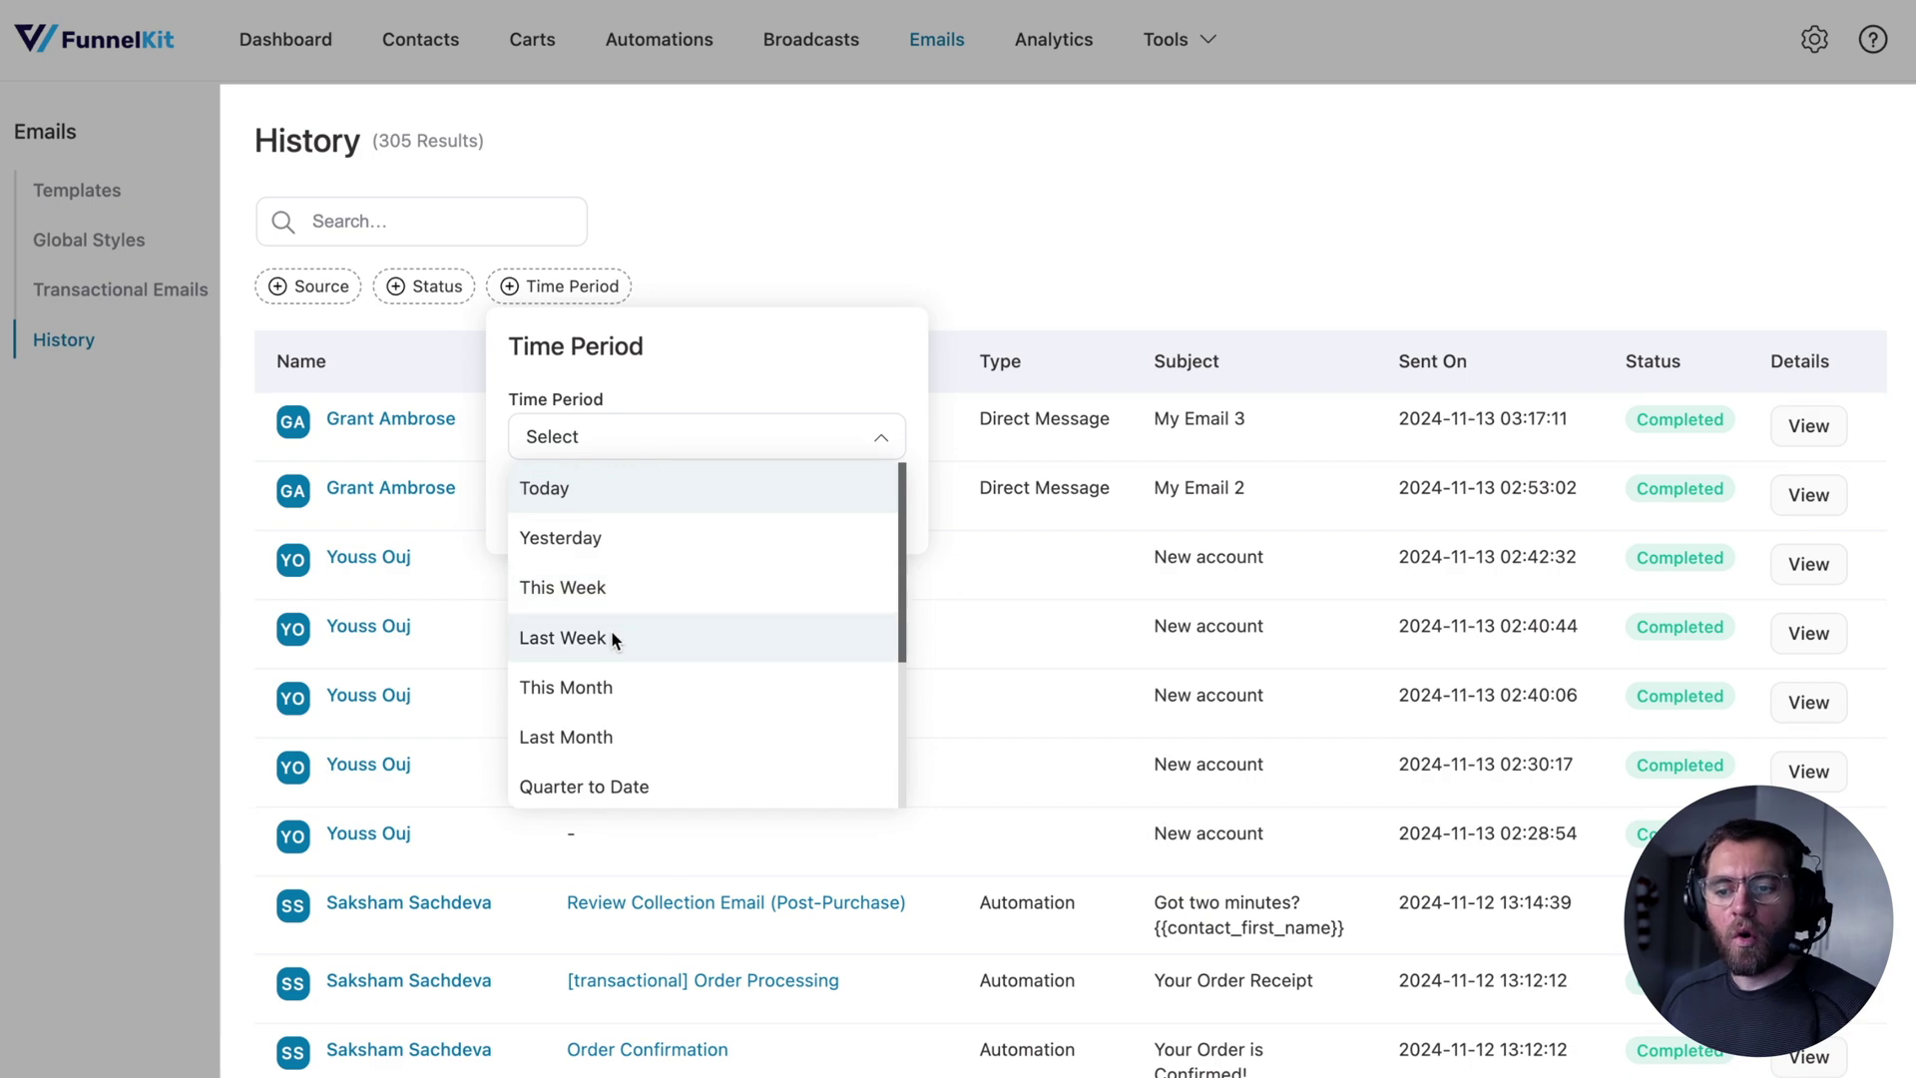
{"action": "left_click", "coordinate": [590, 676]}
{"action": "left_click", "coordinate": [650, 502]}
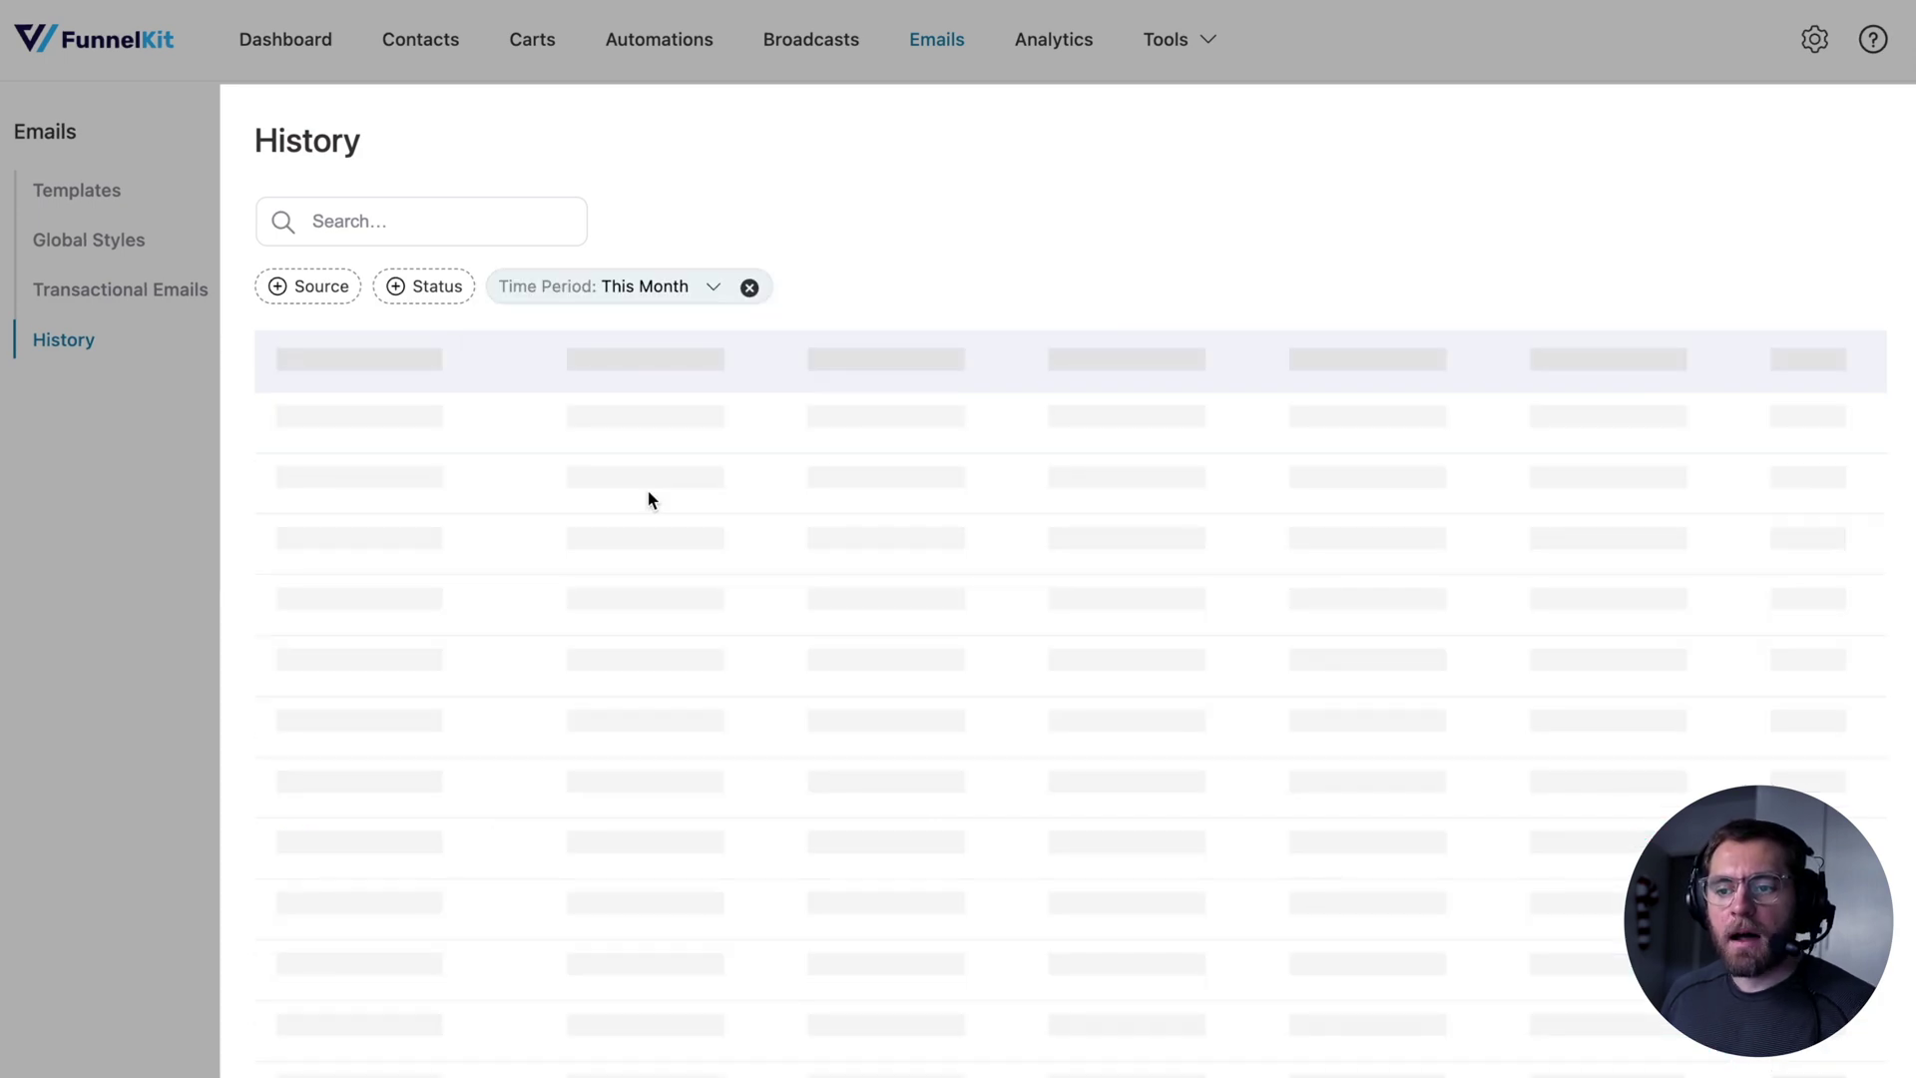
- Narrow the History to Failed status emails, then load FunnelKit's pricing page
{"action": "left_click", "coordinate": [436, 291]}
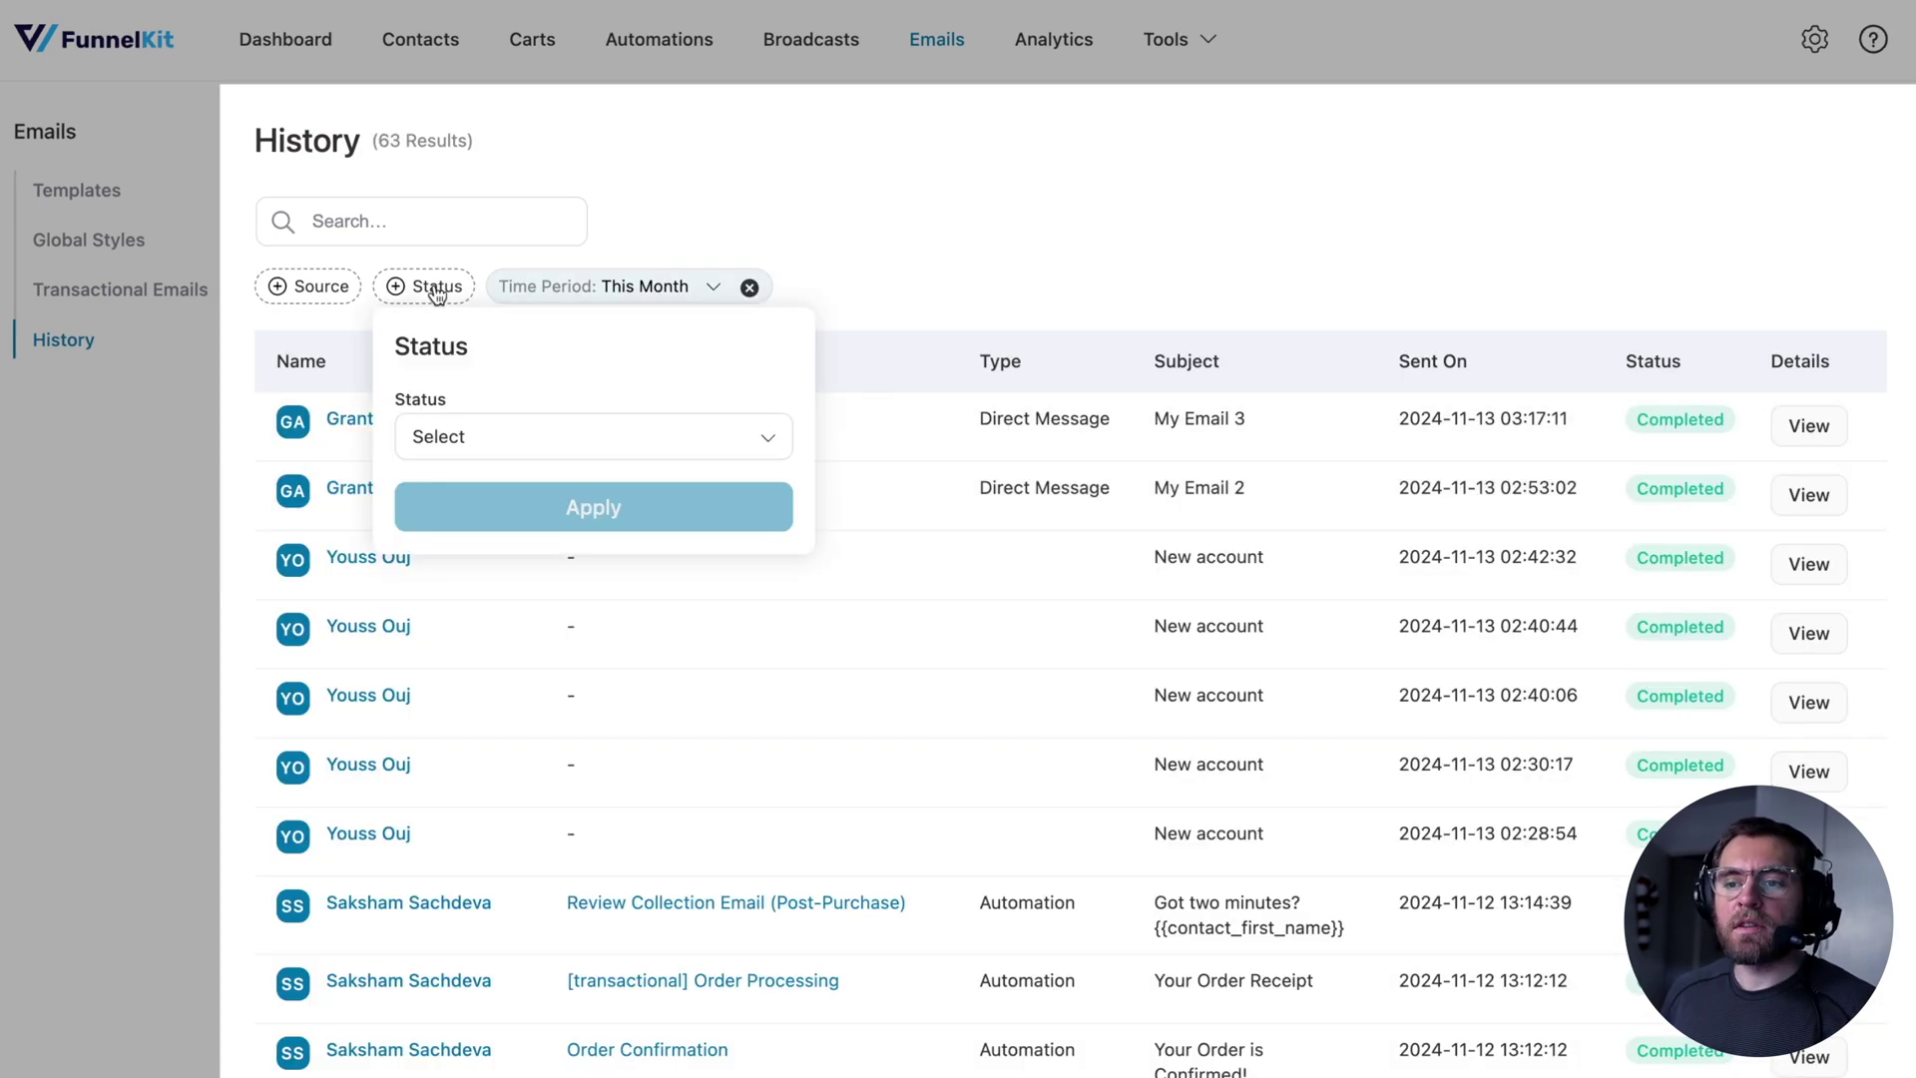
{"action": "left_click", "coordinate": [468, 433]}
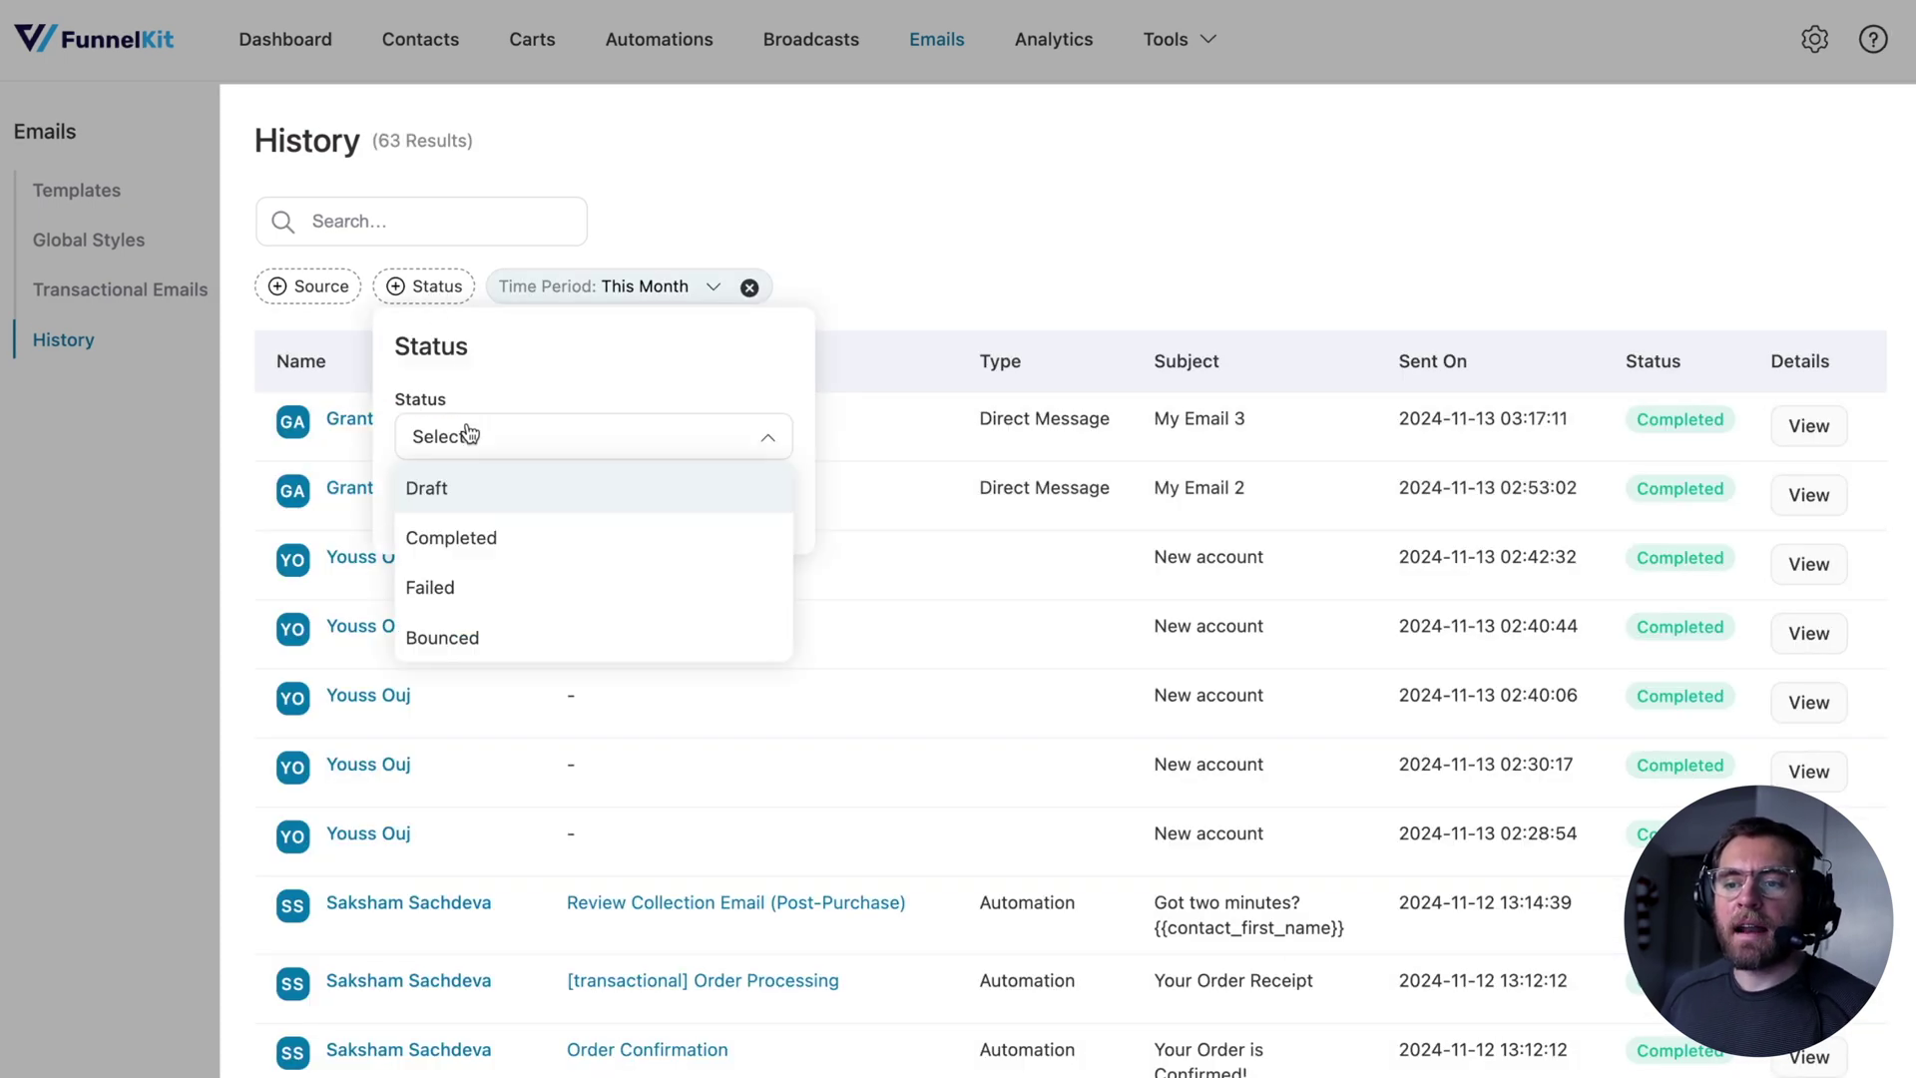
{"action": "left_click", "coordinate": [463, 579]}
{"action": "left_click", "coordinate": [585, 504]}
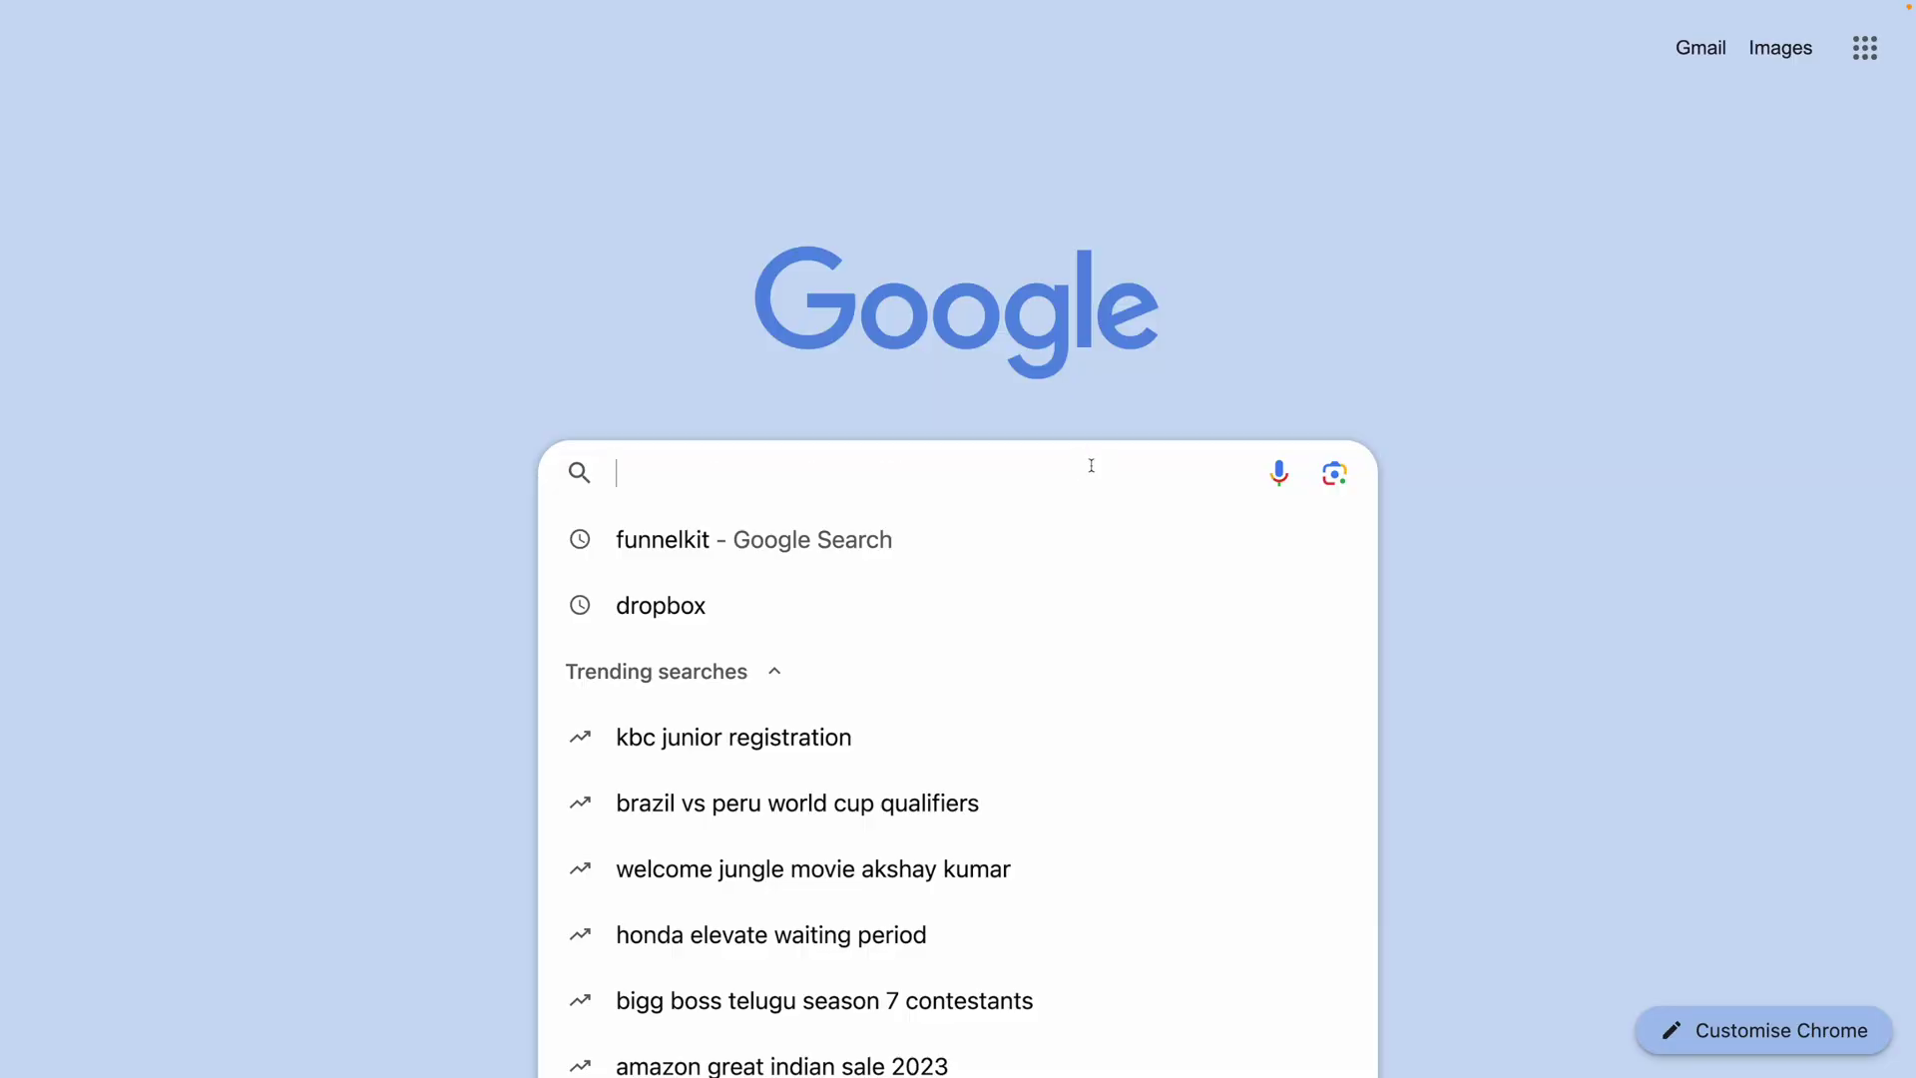
{"action": "key", "text": "Return"}
{"action": "scroll", "coordinate": [1696, 453], "scroll_direction": "down", "scroll_amount": 10}
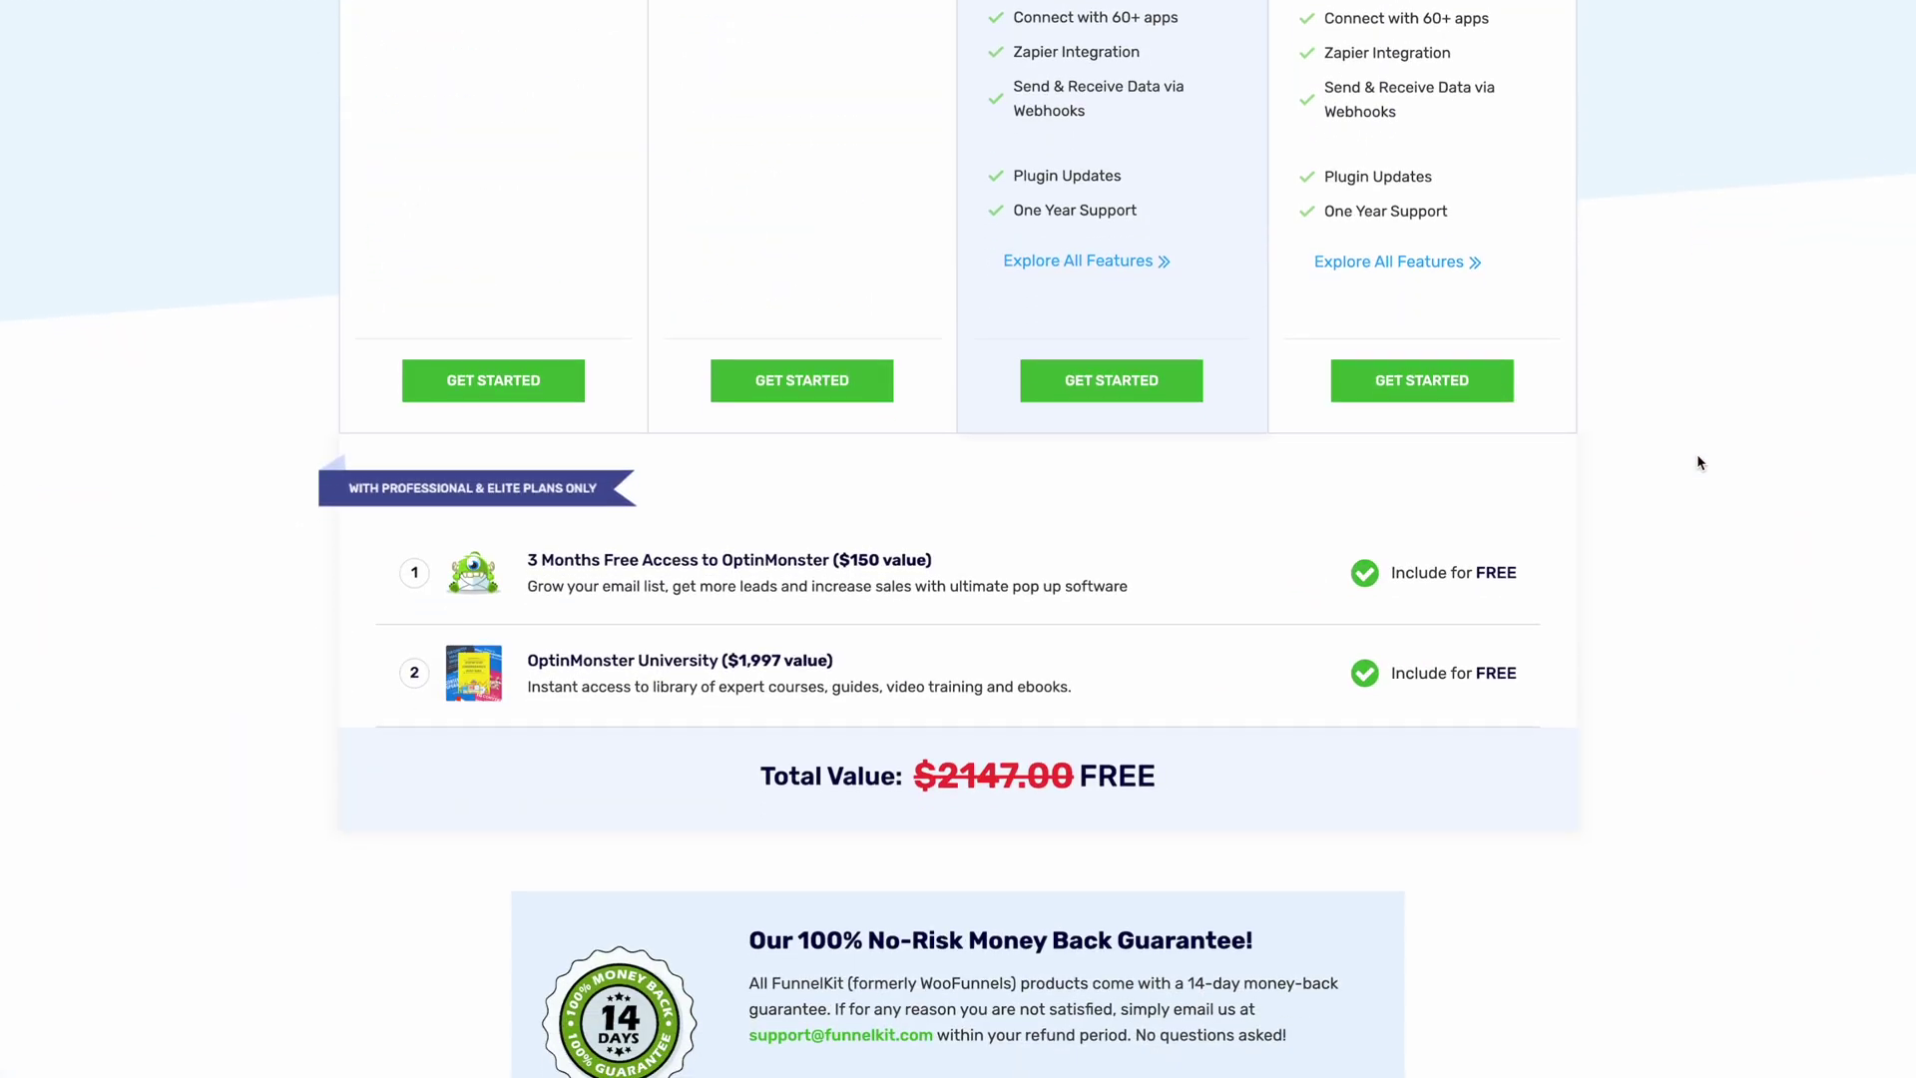